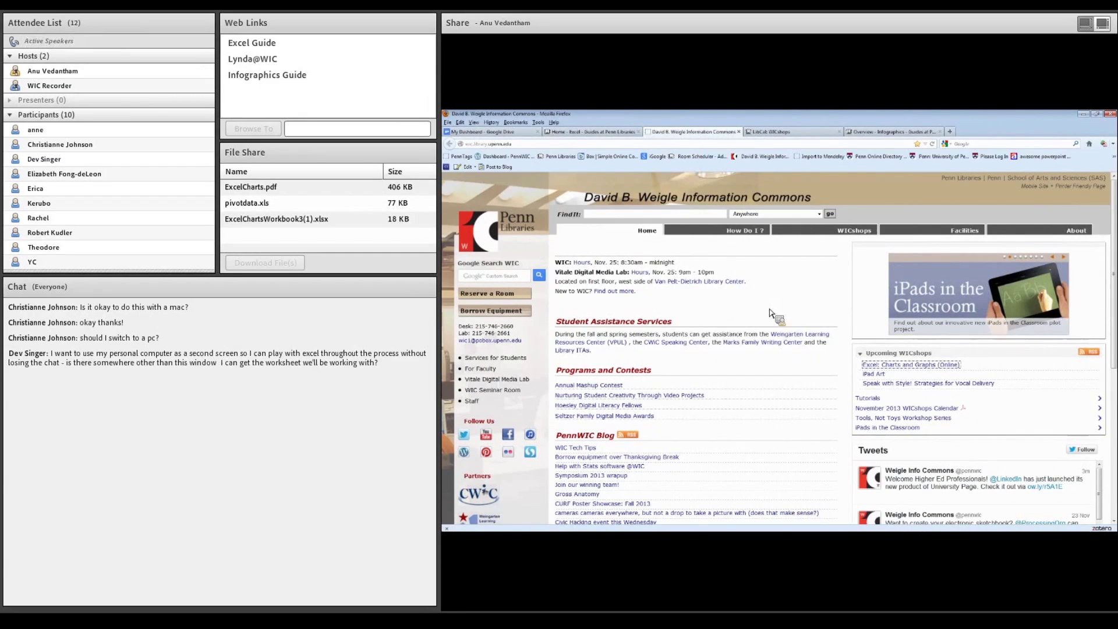
# - Find the Excel entry in the library's Tutorials & Handouts list by searching for "excel" and open its guide
pyautogui.click(866, 398)
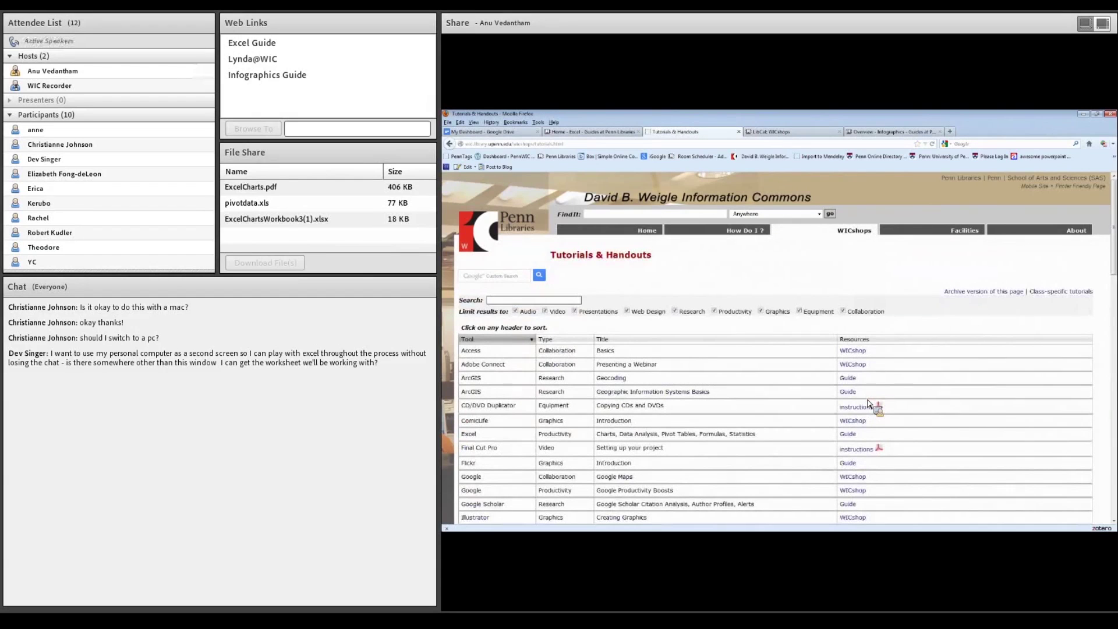
pyautogui.click(498, 300)
pyautogui.write('excel')
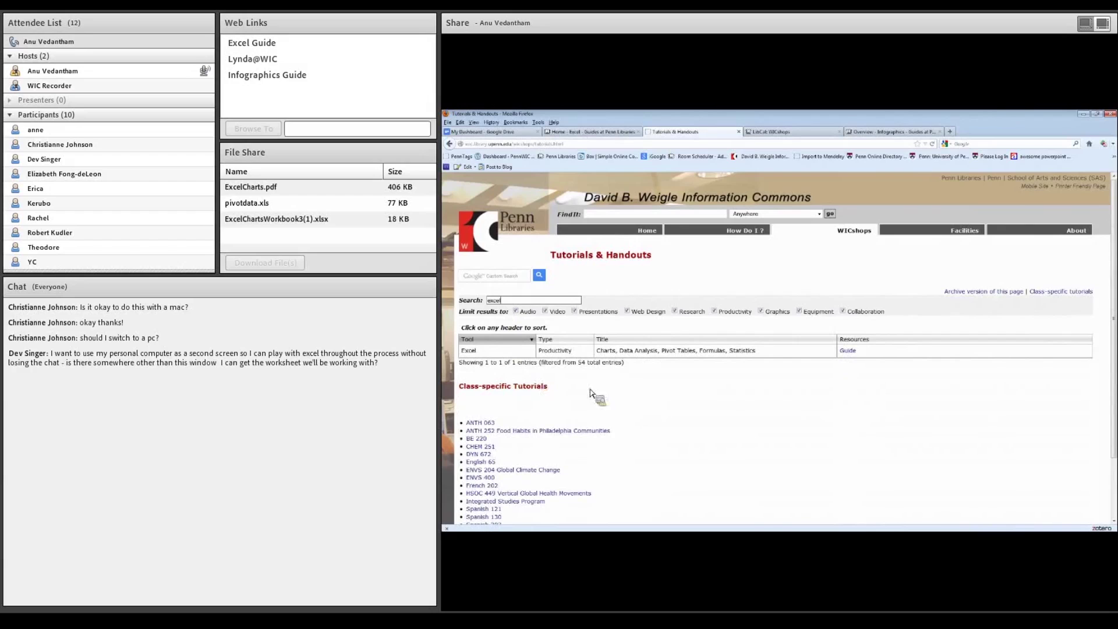
pyautogui.click(848, 351)
pyautogui.moveTo(601, 404)
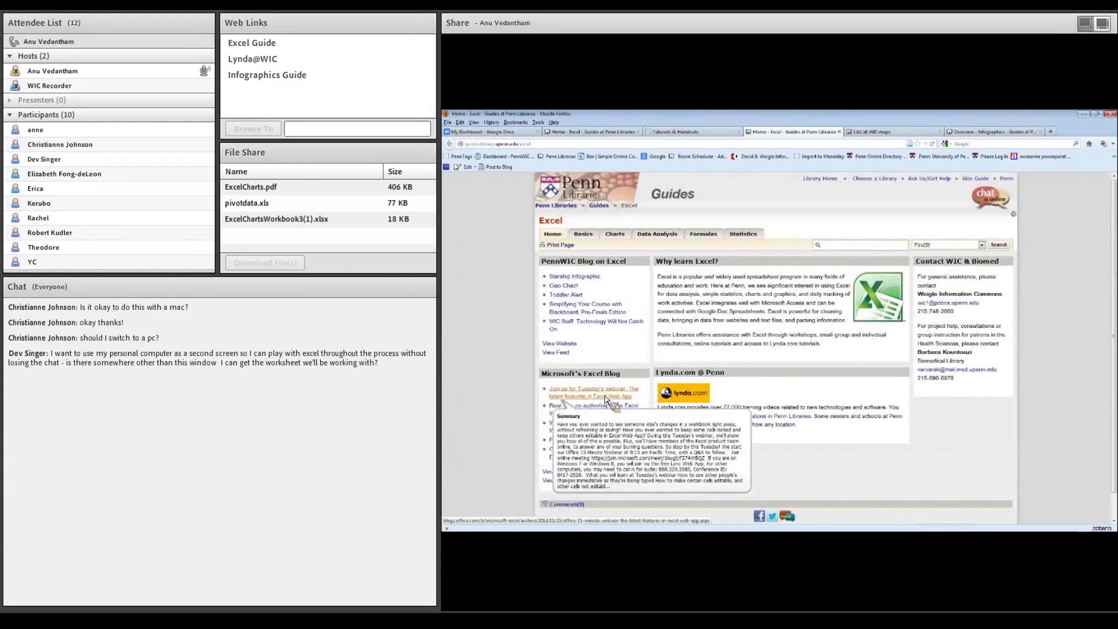
# - Close the newly opened Excel guide and the Tutorials & Handouts page, and return to the Excel guide that was already open
pyautogui.click(839, 132)
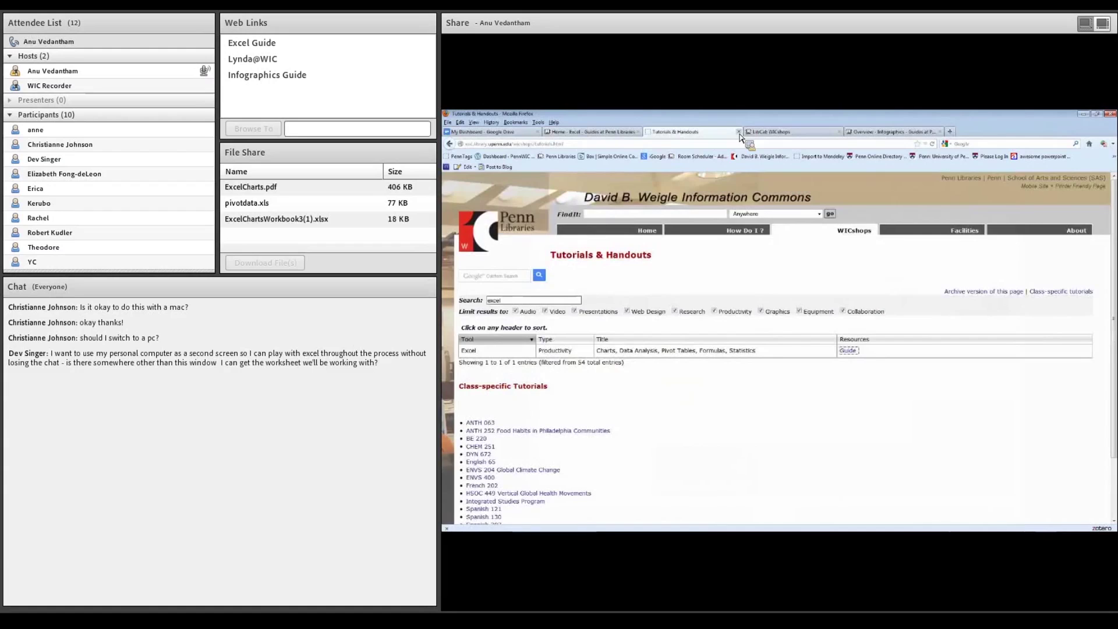
pyautogui.click(738, 131)
pyautogui.click(599, 132)
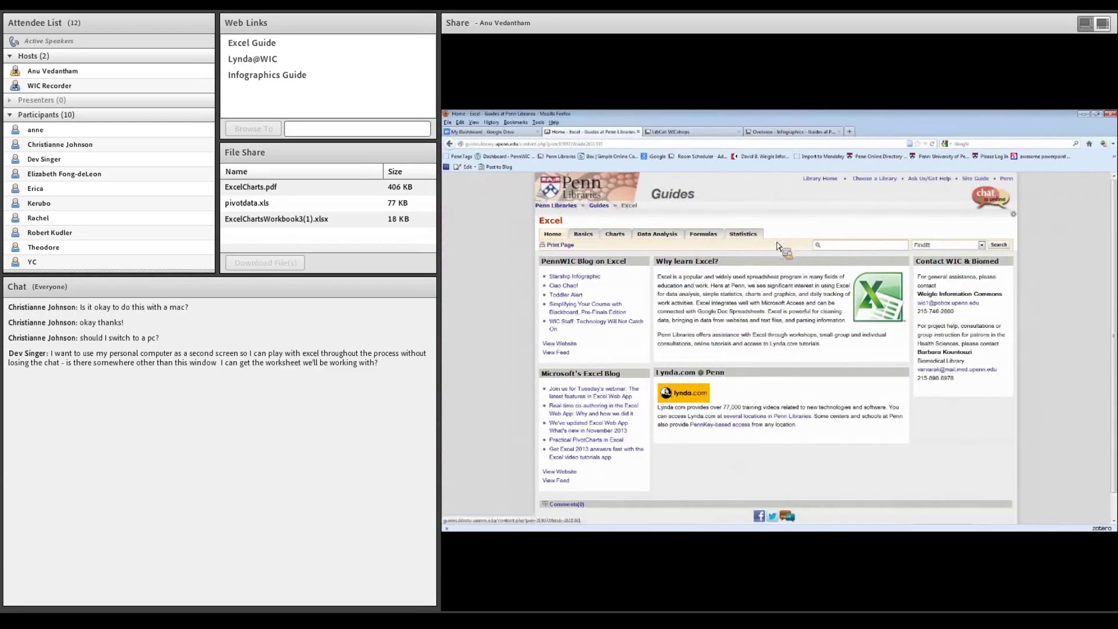
# - Browse the Excel guide's Basics, Charts, Data Analysis, Formulas and Statistics pages, and return to the Charts page
pyautogui.click(584, 234)
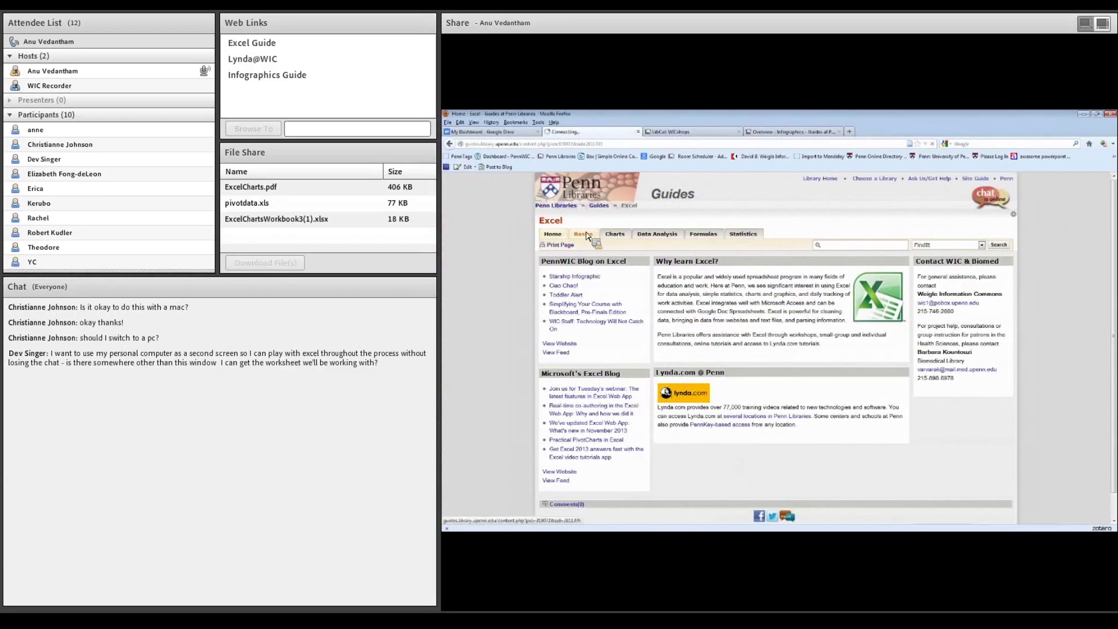
pyautogui.click(618, 234)
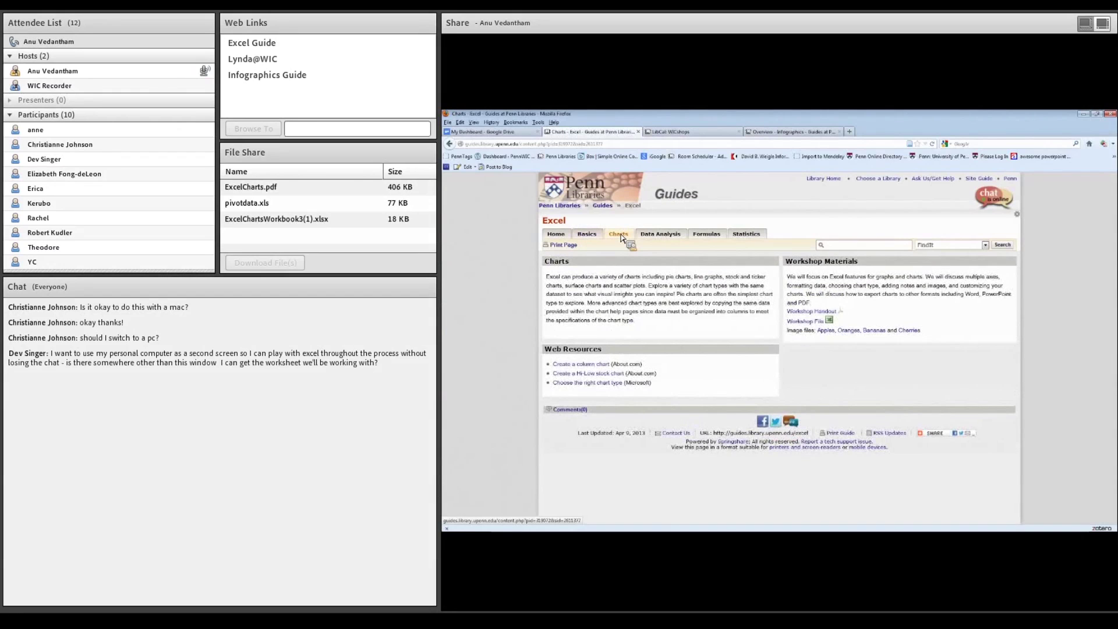
pyautogui.click(813, 312)
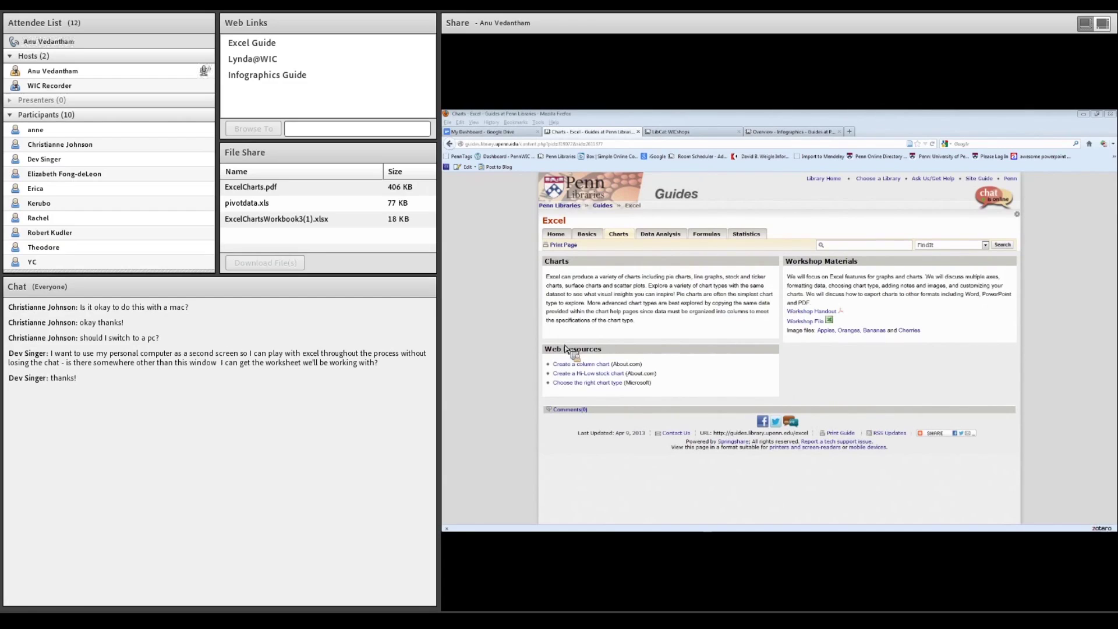
pyautogui.click(666, 236)
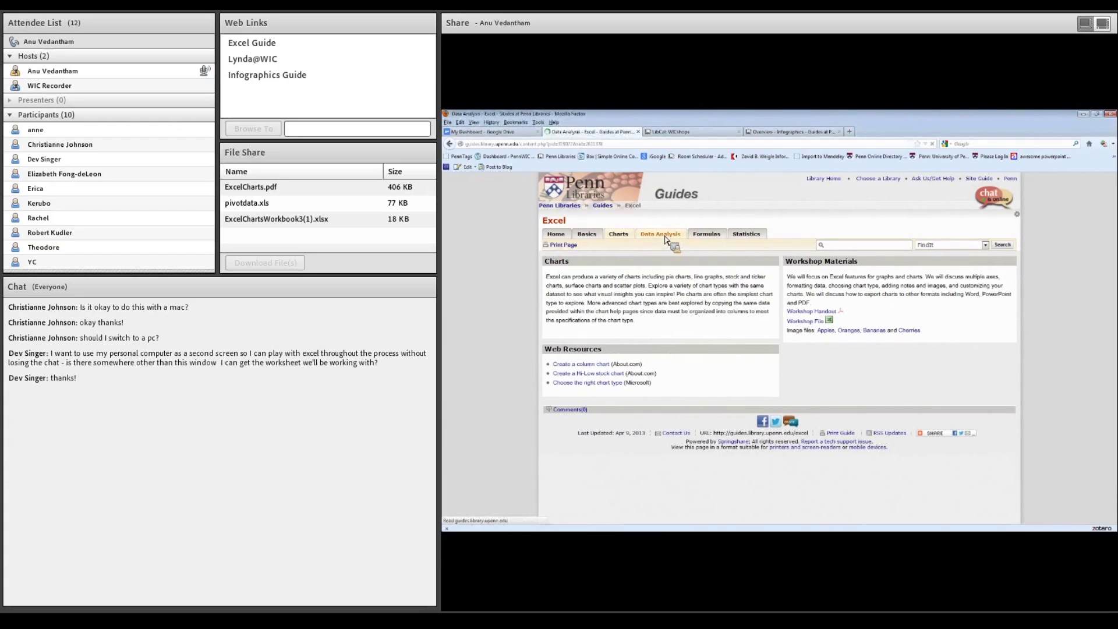
pyautogui.click(711, 234)
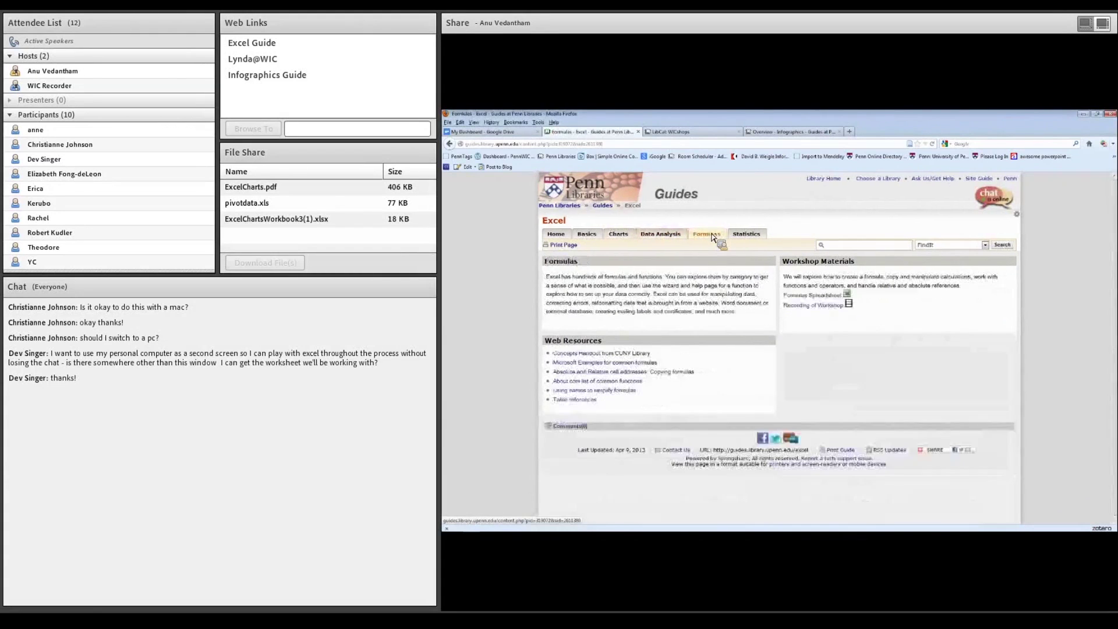
pyautogui.click(746, 235)
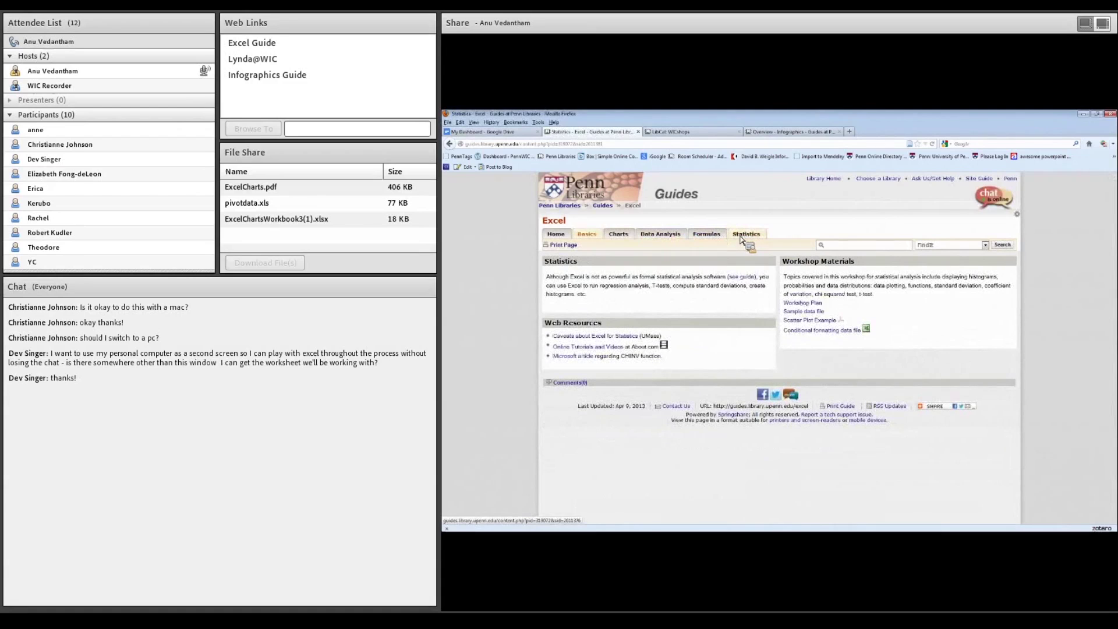
pyautogui.click(623, 239)
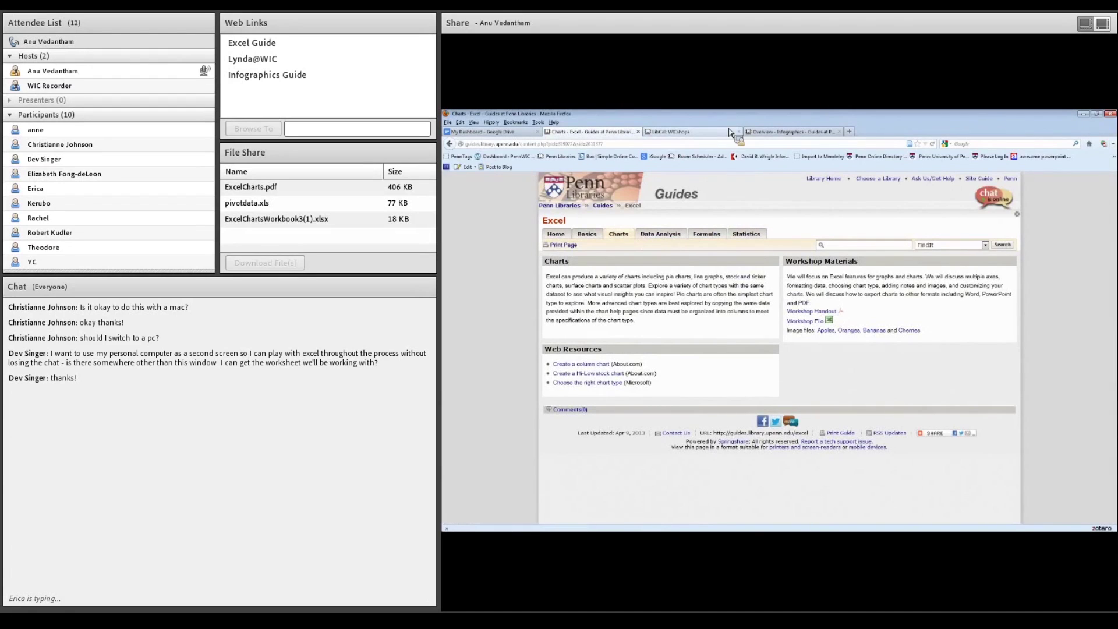
# - Open the Weigle Information Commons site in a new tab, search it for "lynda" and open the Lynda.com Video Tutorials via Penn Libraries page
pyautogui.click(850, 132)
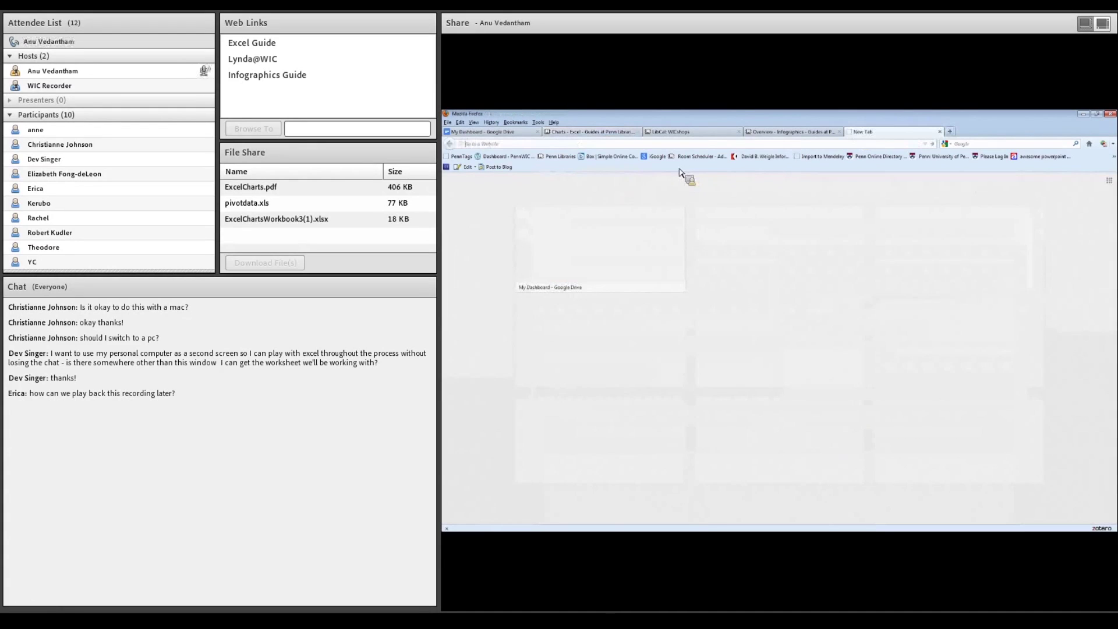
pyautogui.click(773, 159)
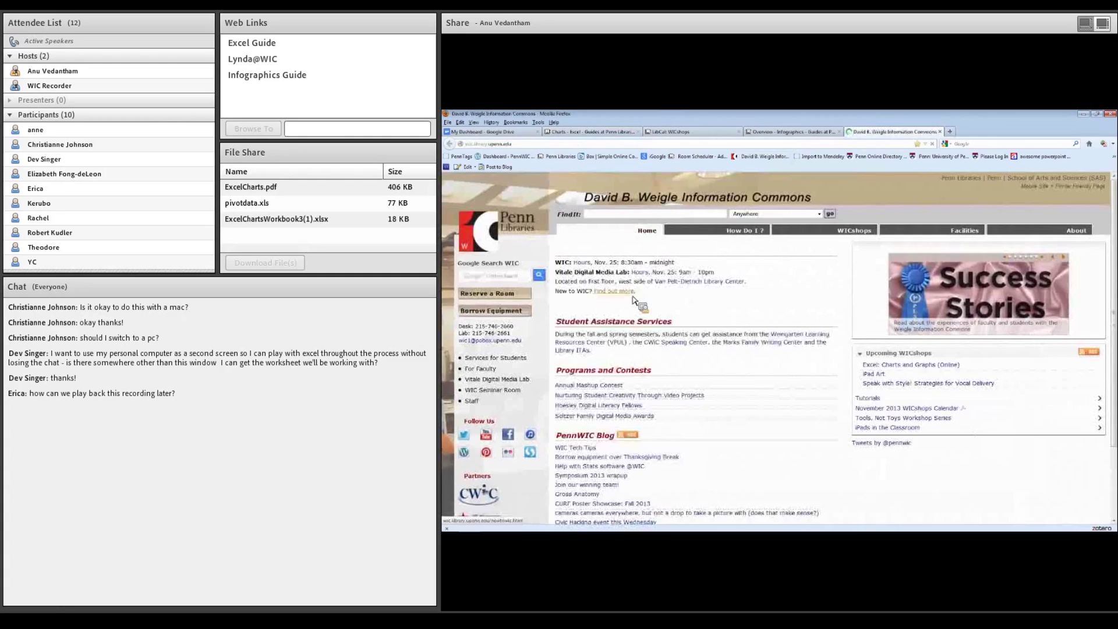
pyautogui.click(490, 277)
pyautogui.write('lynda')
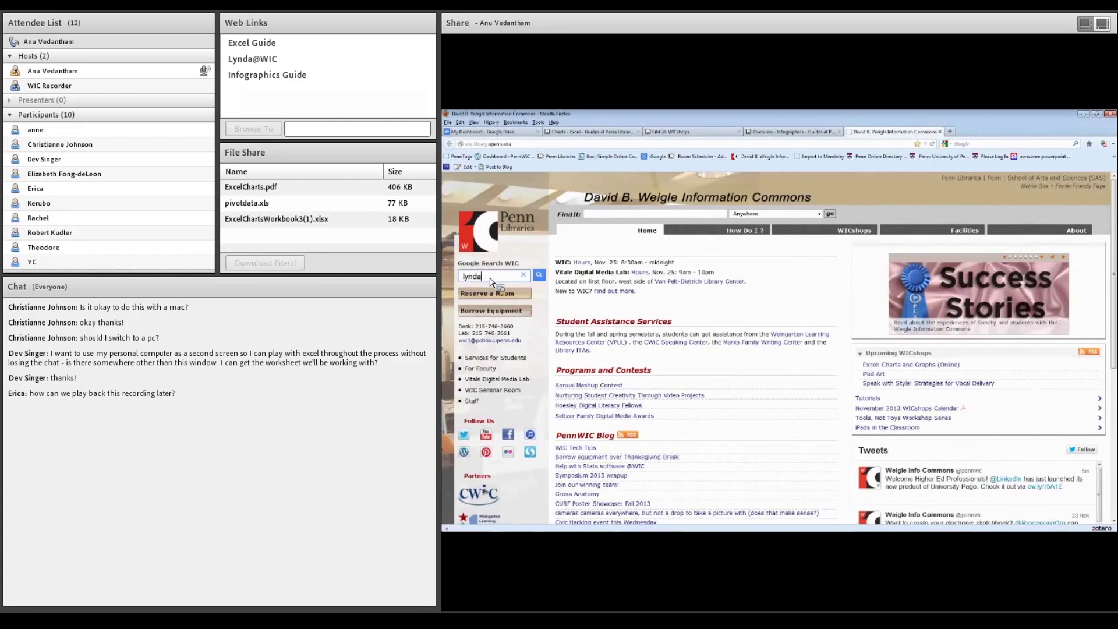
pyautogui.press('Return')
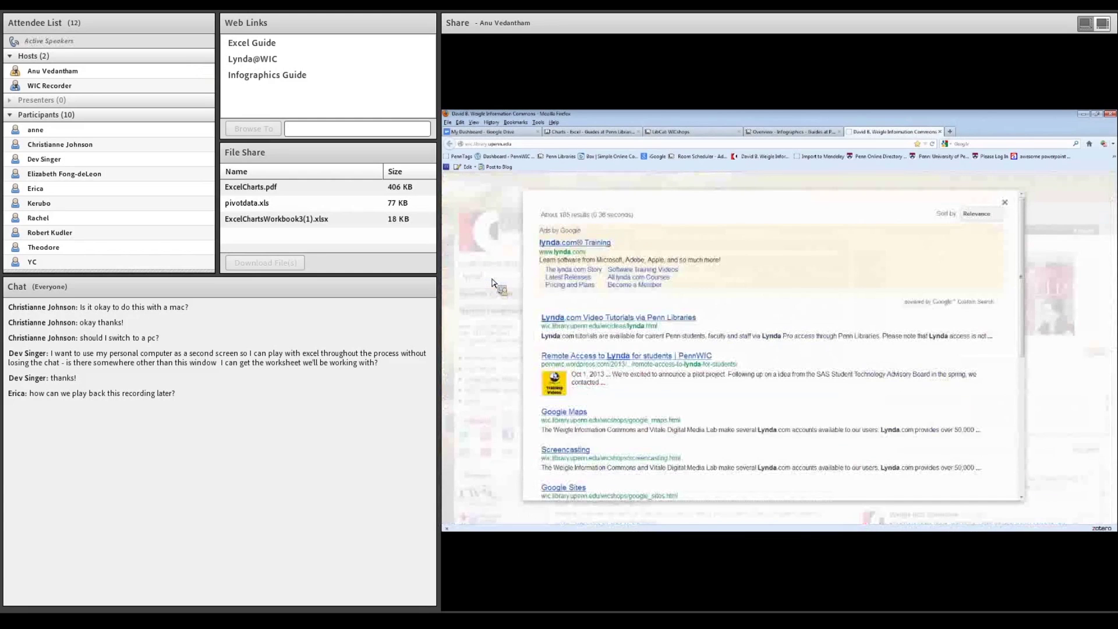
pyautogui.click(586, 321)
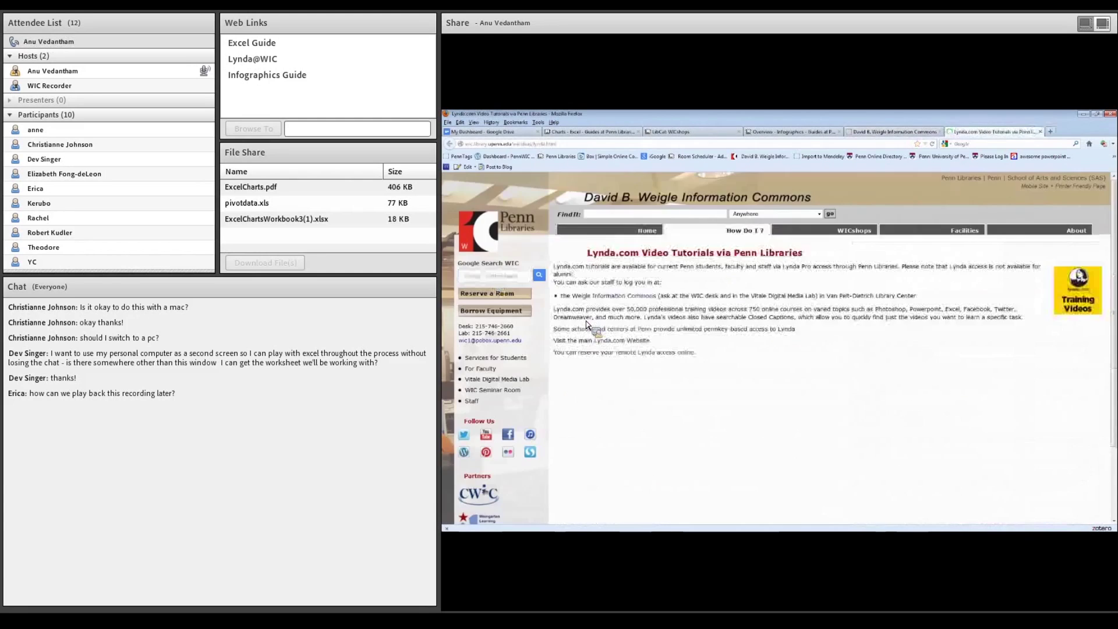
# - View the remote Lynda access schedule for November 26, 2013, and return to the Lynda.com Video Tutorials page
pyautogui.hotkey('ctrl', '+')
pyautogui.hotkey('ctrl', '+')
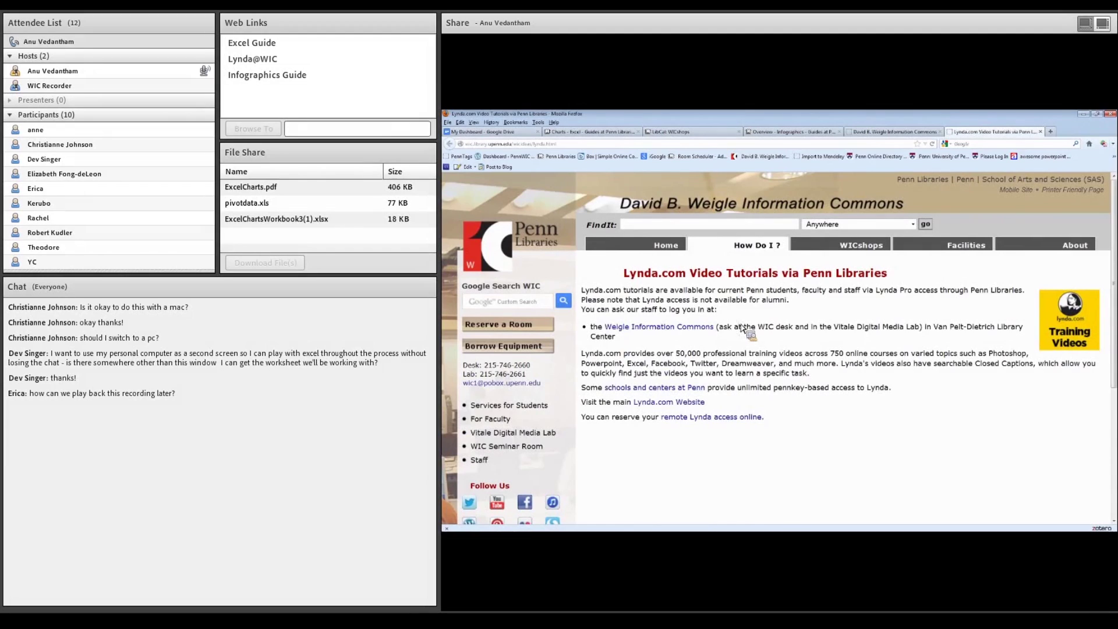
pyautogui.click(727, 418)
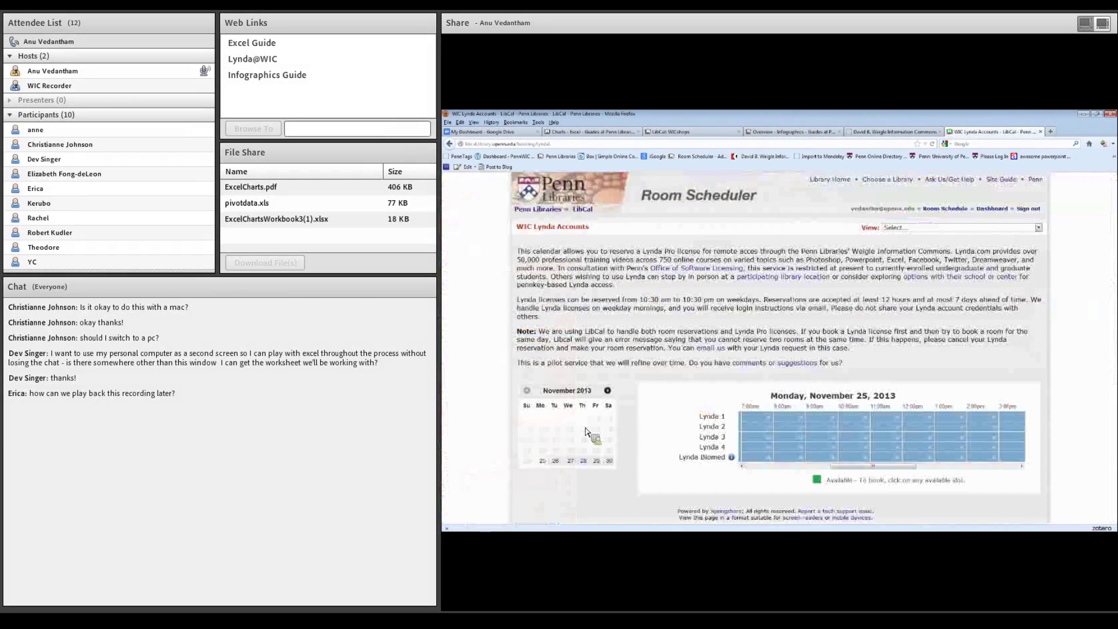
pyautogui.click(555, 460)
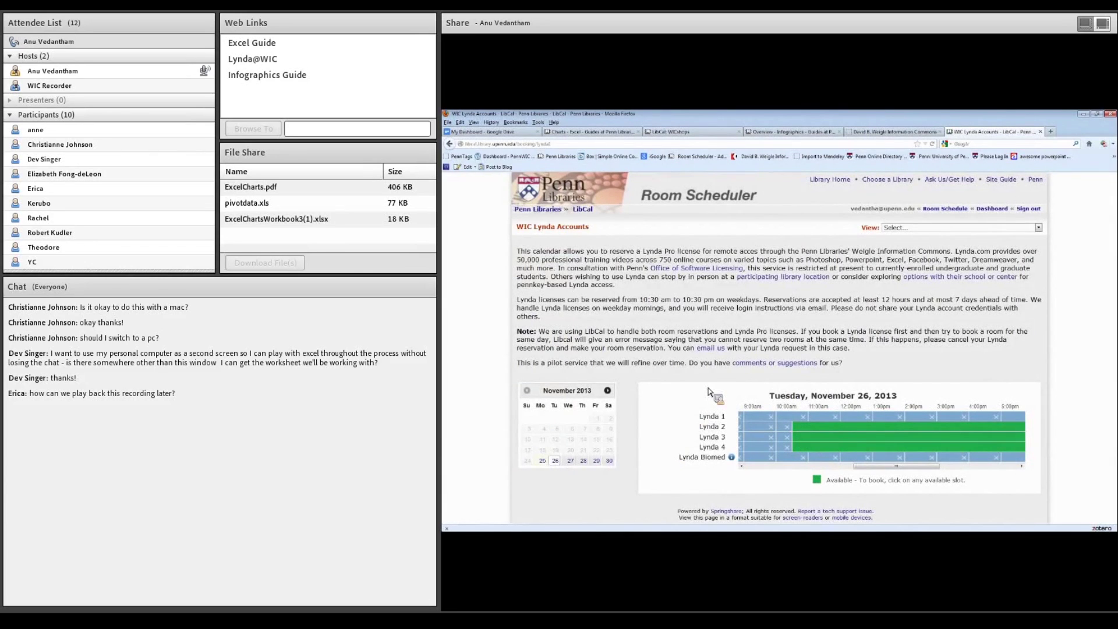
pyautogui.click(450, 144)
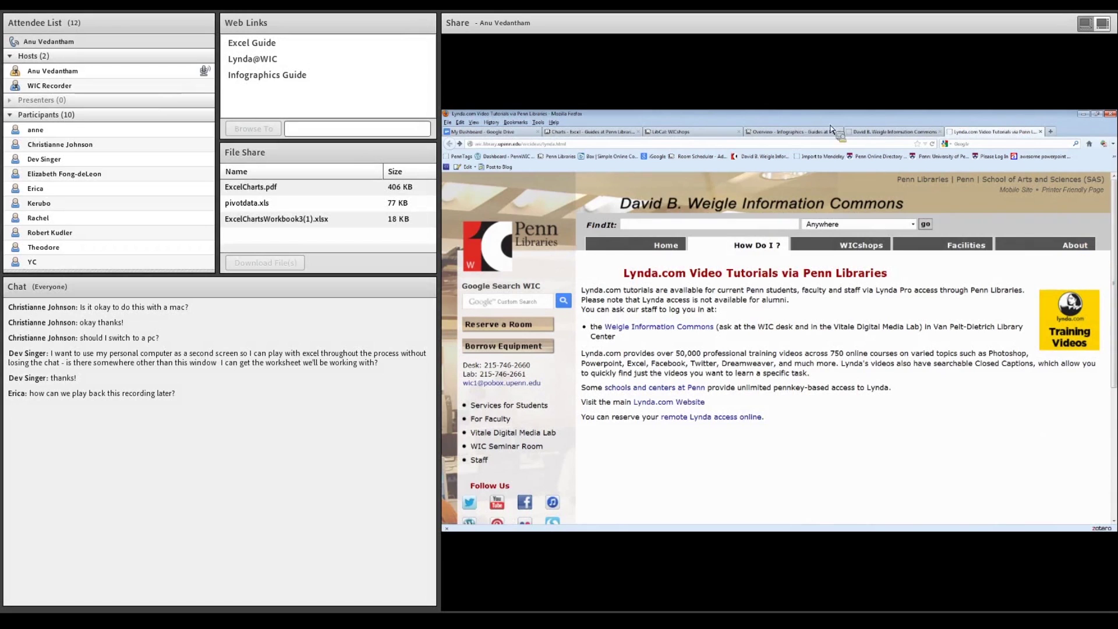
# - Look through the Infographics guide's Overview page, from the sample infographic down to the recommended catalog books
pyautogui.click(800, 134)
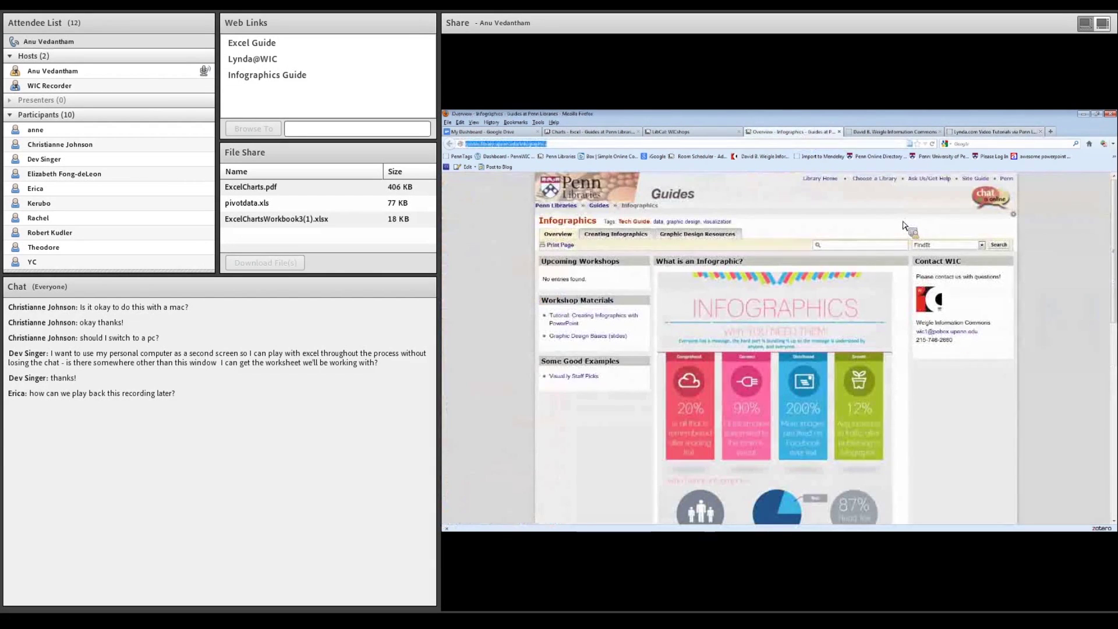
pyautogui.hotkey('ctrl', '+')
pyautogui.hotkey('ctrl', '+')
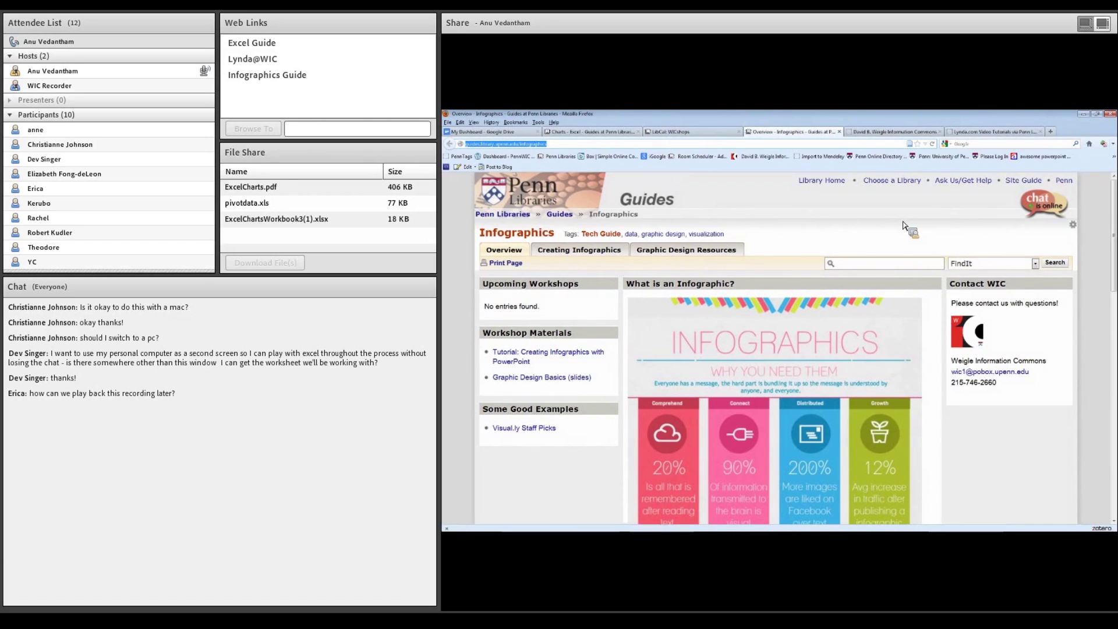
pyautogui.scroll(-5, 1098, 262)
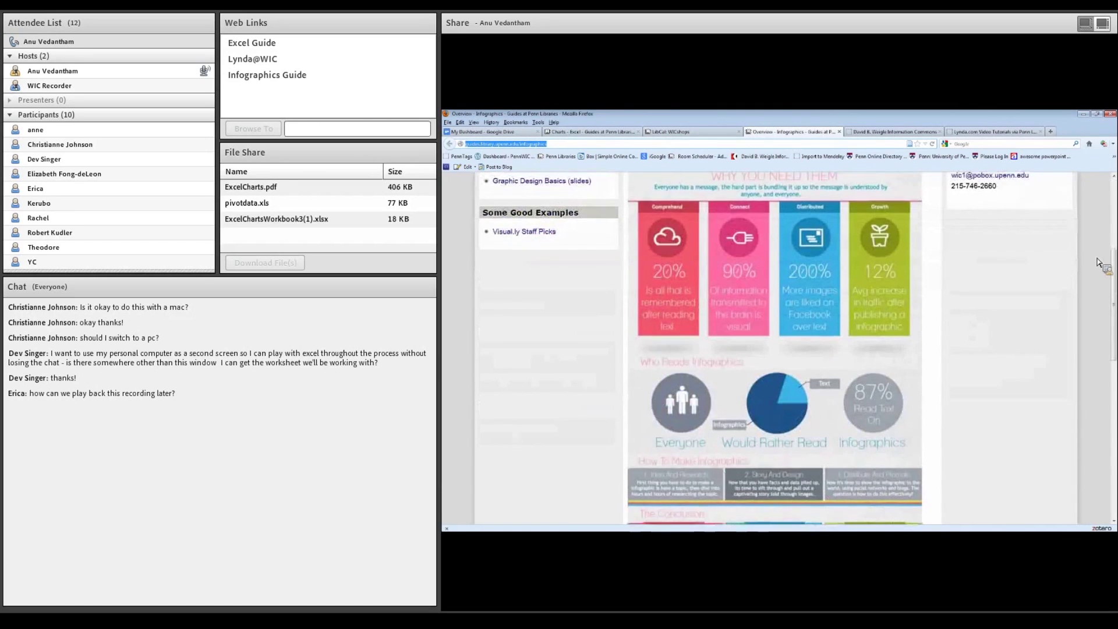
pyautogui.scroll(-5, 1098, 262)
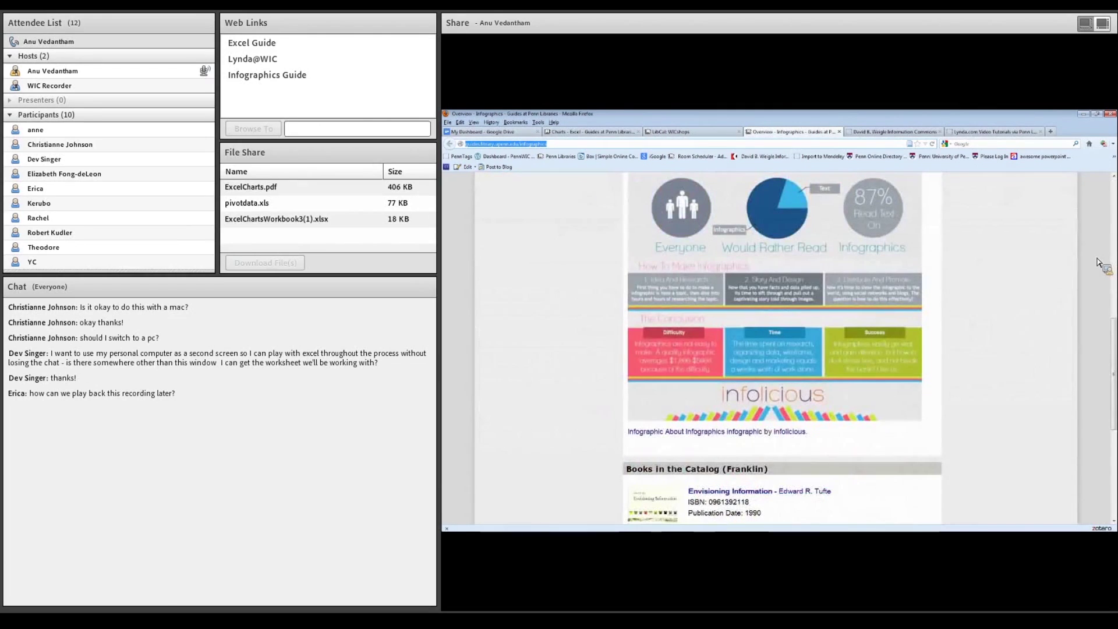
pyautogui.scroll(-6, 1097, 262)
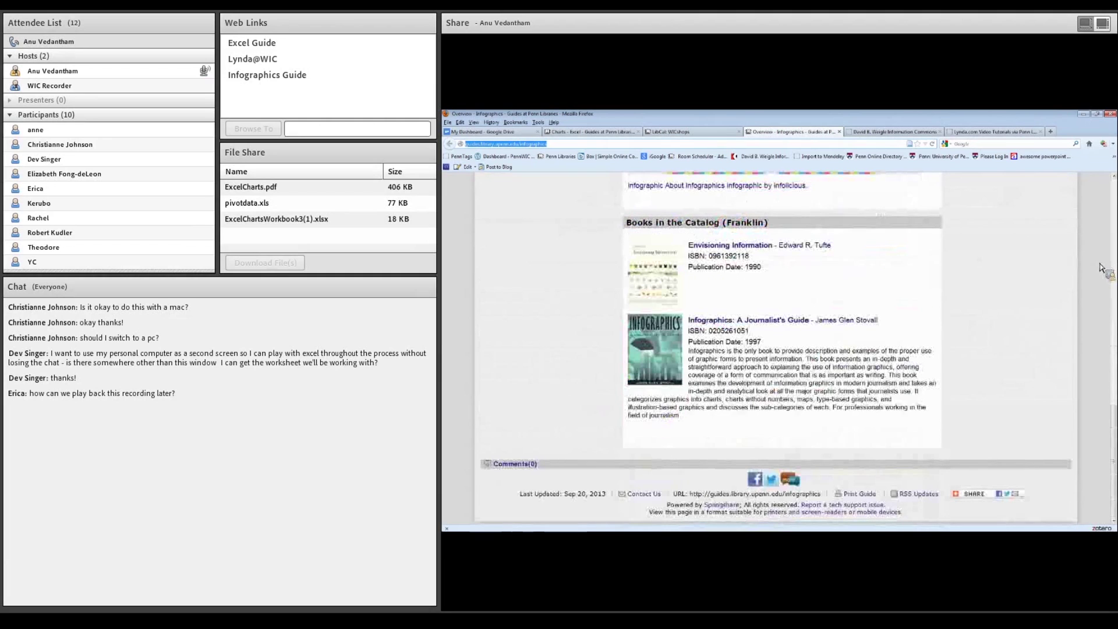
pyautogui.press('Home')
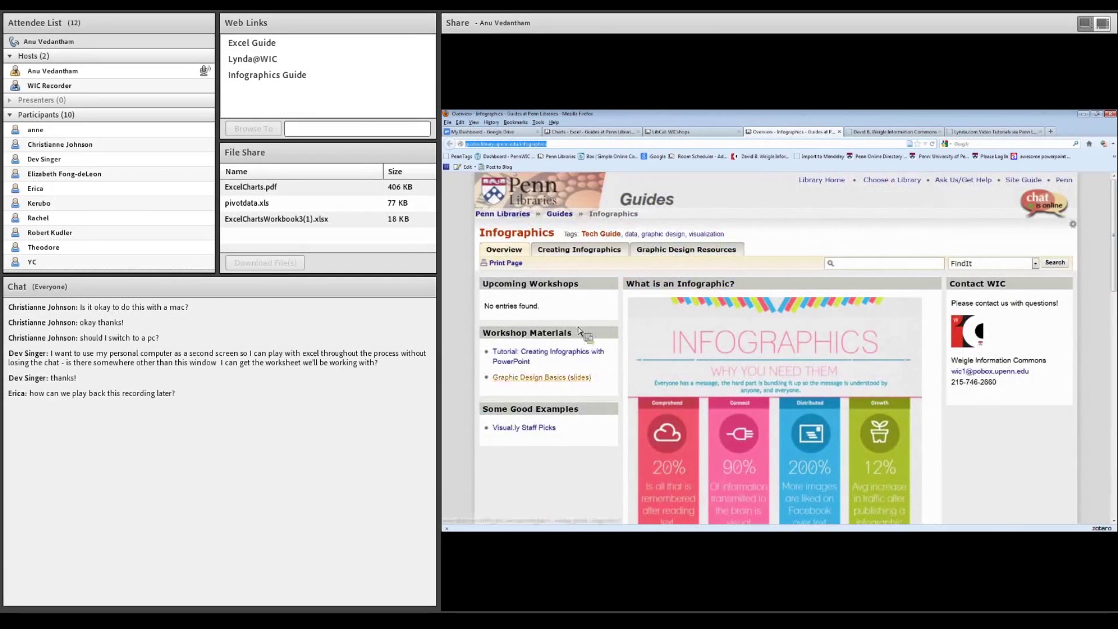
# - View the Graphic Design Basics slides, close them, and open the guide's Creating Infographics page
pyautogui.click(553, 383)
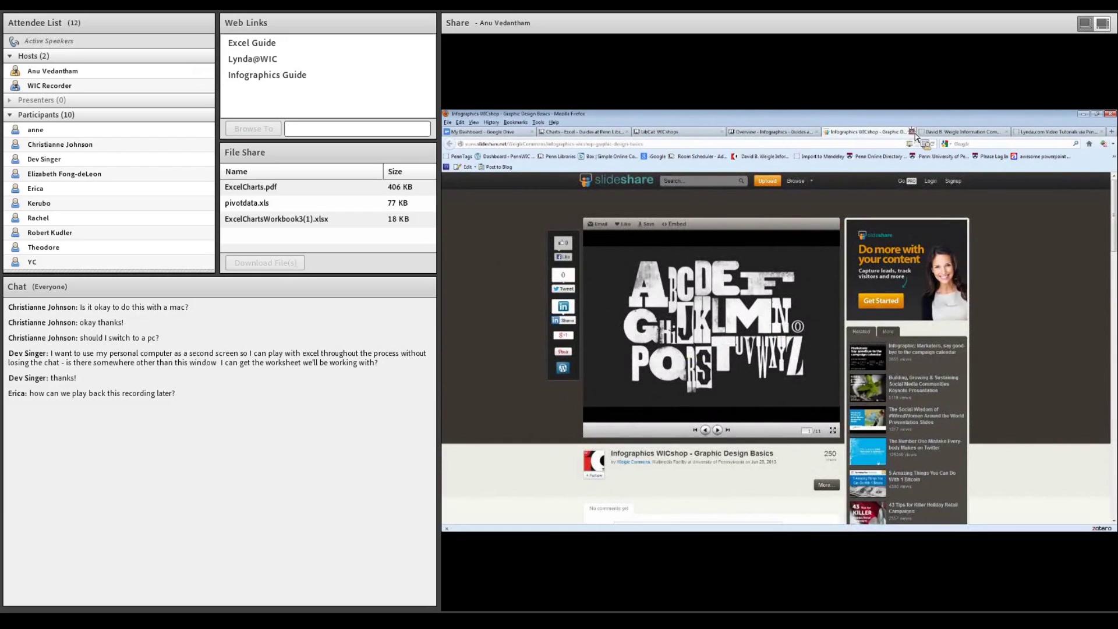
pyautogui.click(912, 131)
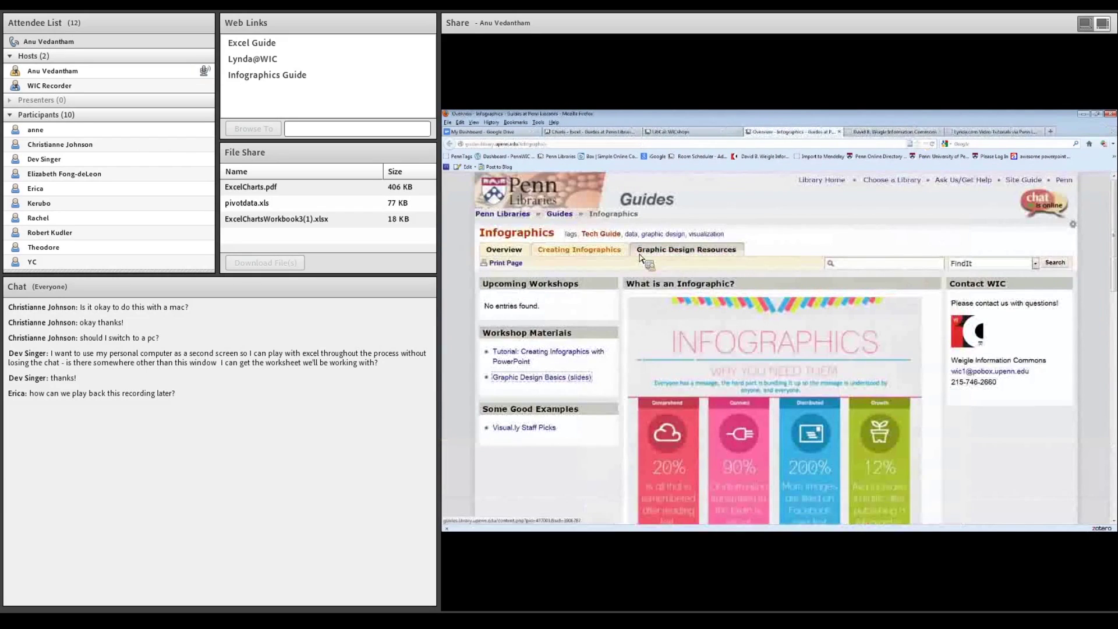
pyautogui.click(562, 254)
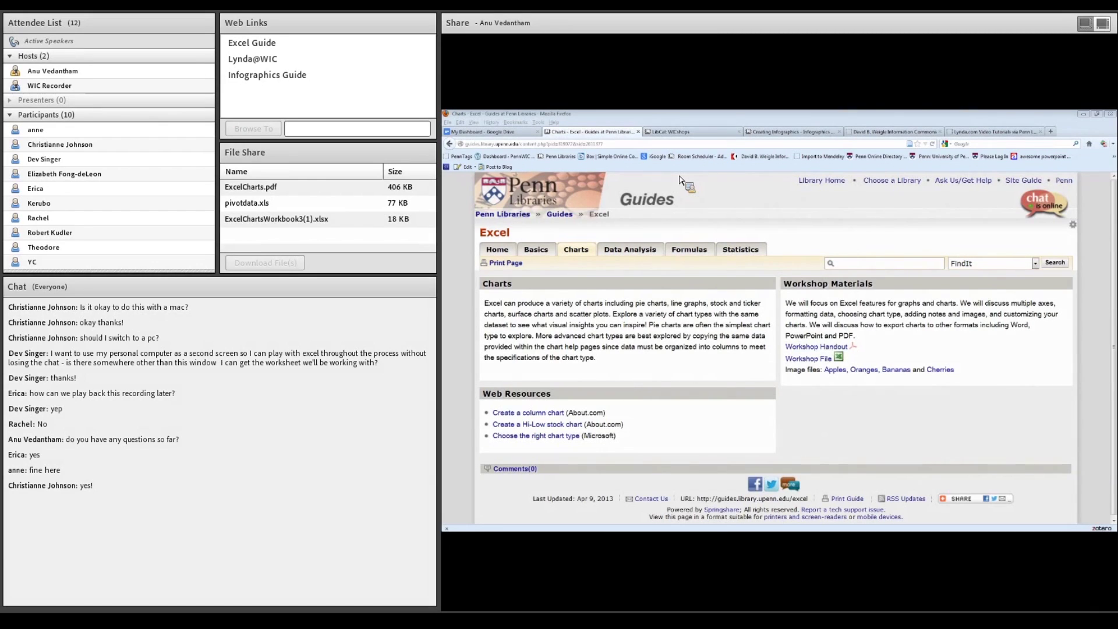
# - Switch to the ExcelChartsWorkbook3(1).xlsx workbook in Excel and select cell A2 on the Gradebook sheet
pyautogui.hotkey('alt', 'Tab')
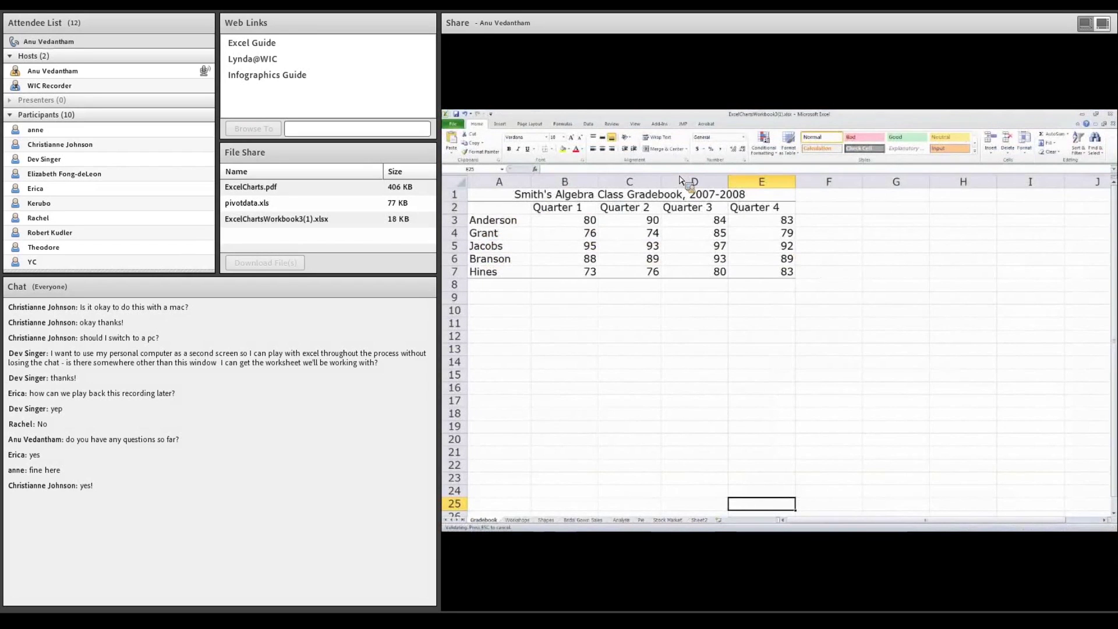
pyautogui.hotkey('alt', 'Tab')
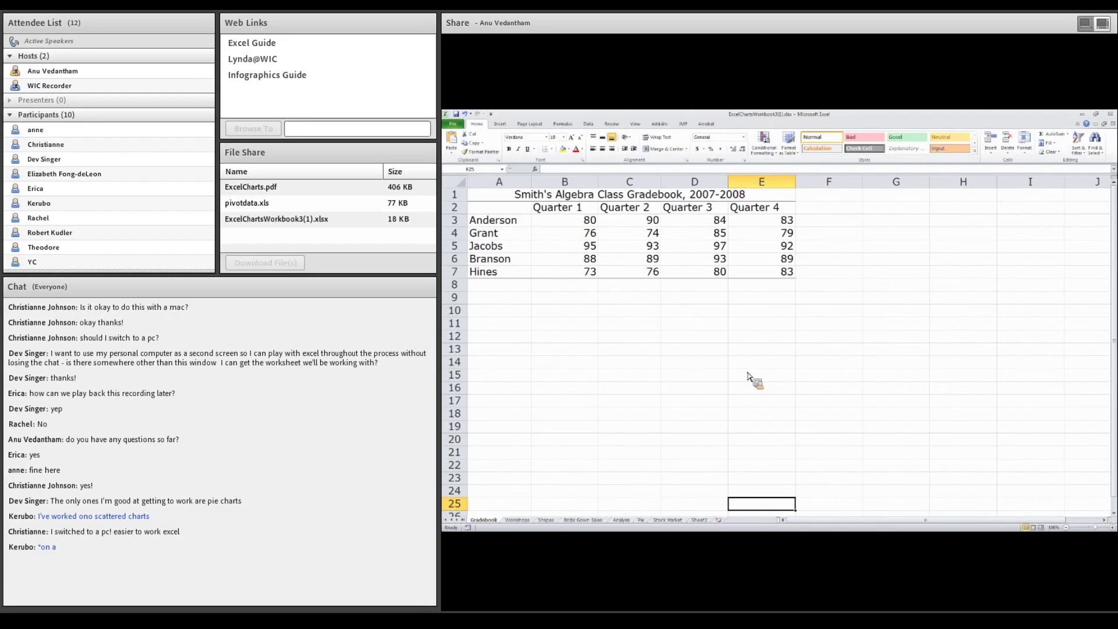
pyautogui.click(1112, 527)
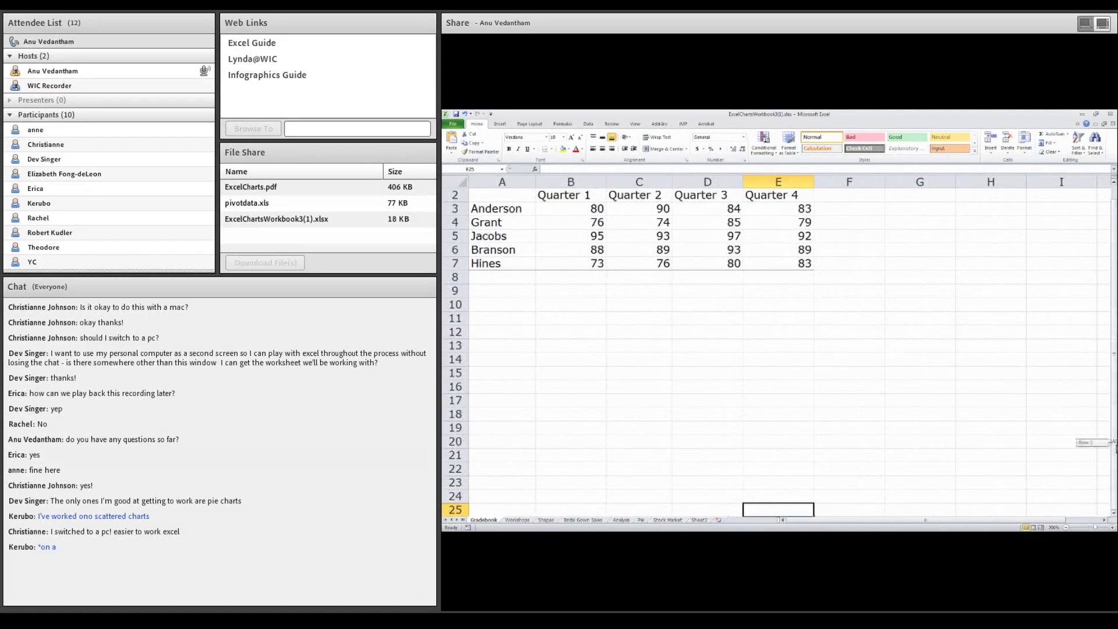
pyautogui.scroll(1, 641, 349)
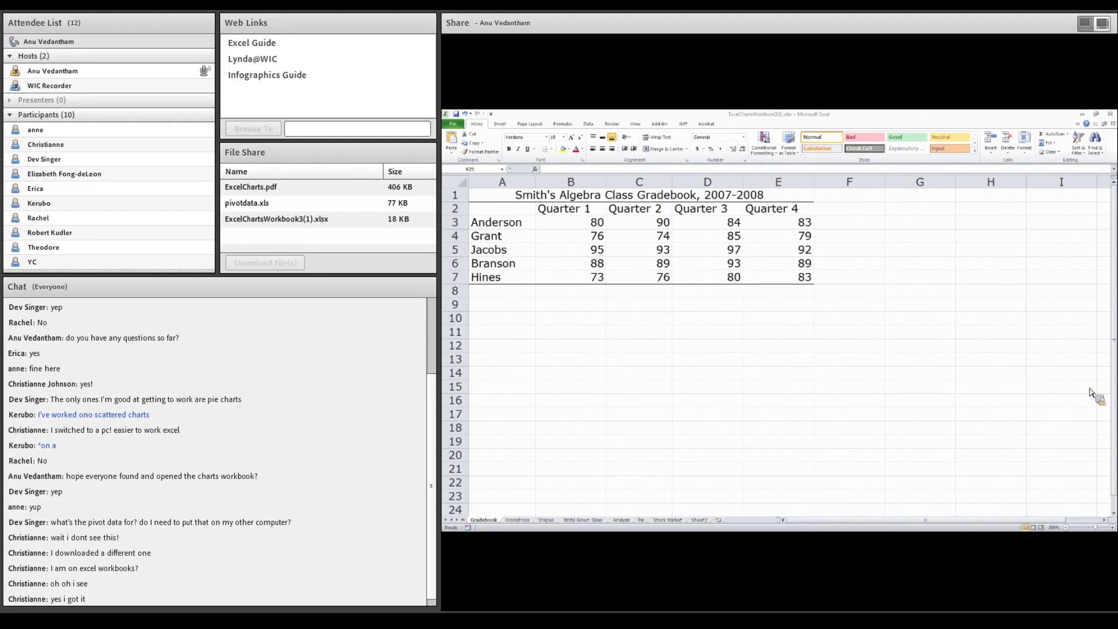
pyautogui.click(508, 215)
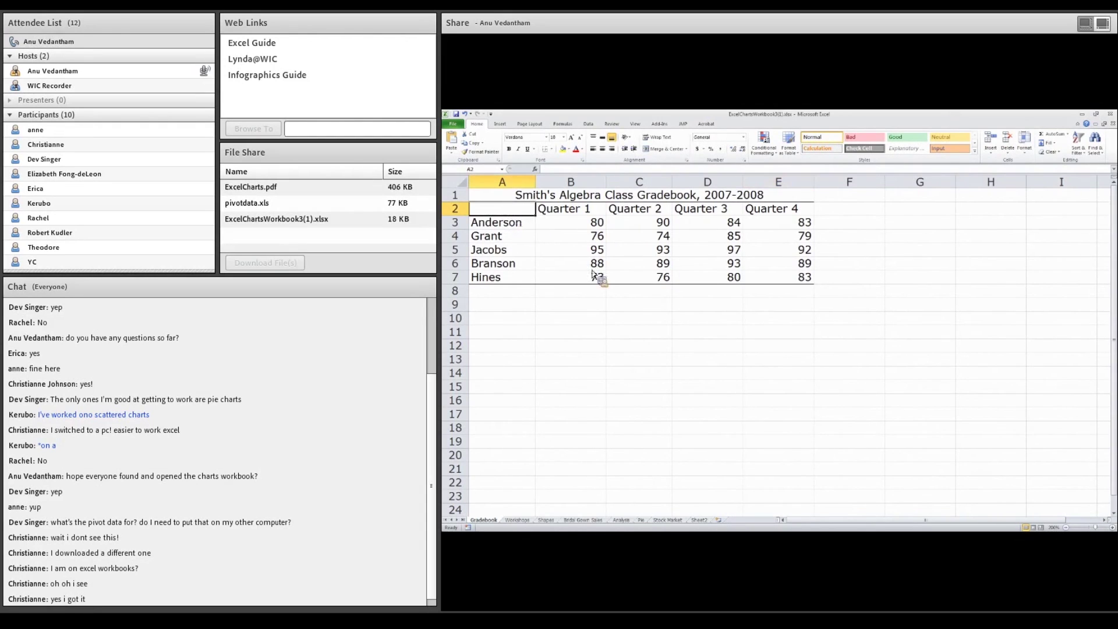
# - Calculate the Quarter 1 average in cell B9 with =average(B3:B7)
pyautogui.click(801, 282)
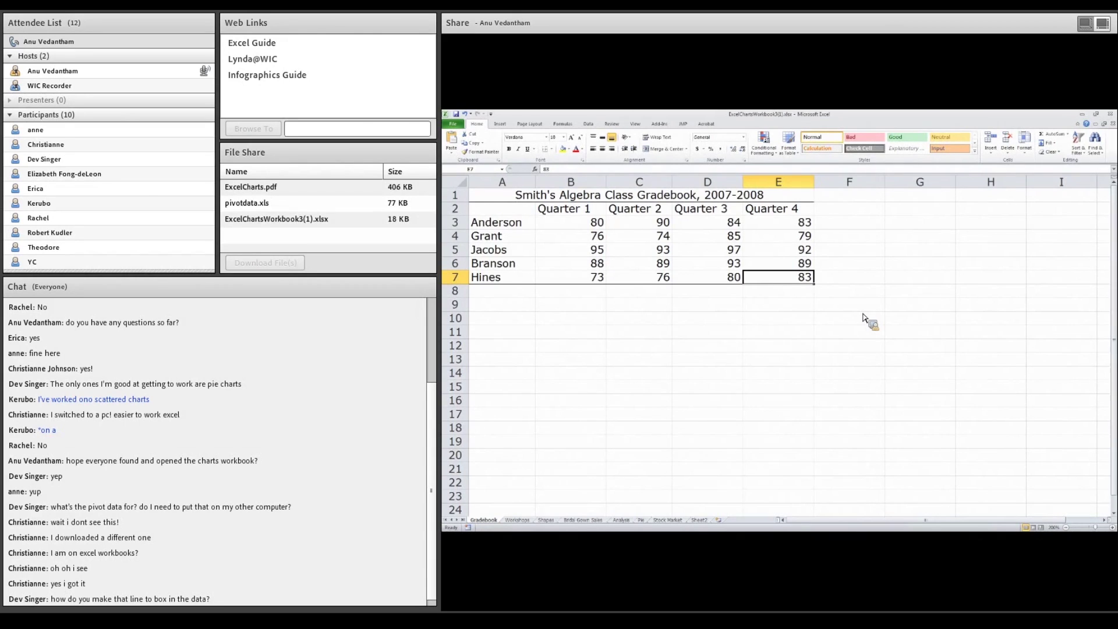
pyautogui.click(587, 312)
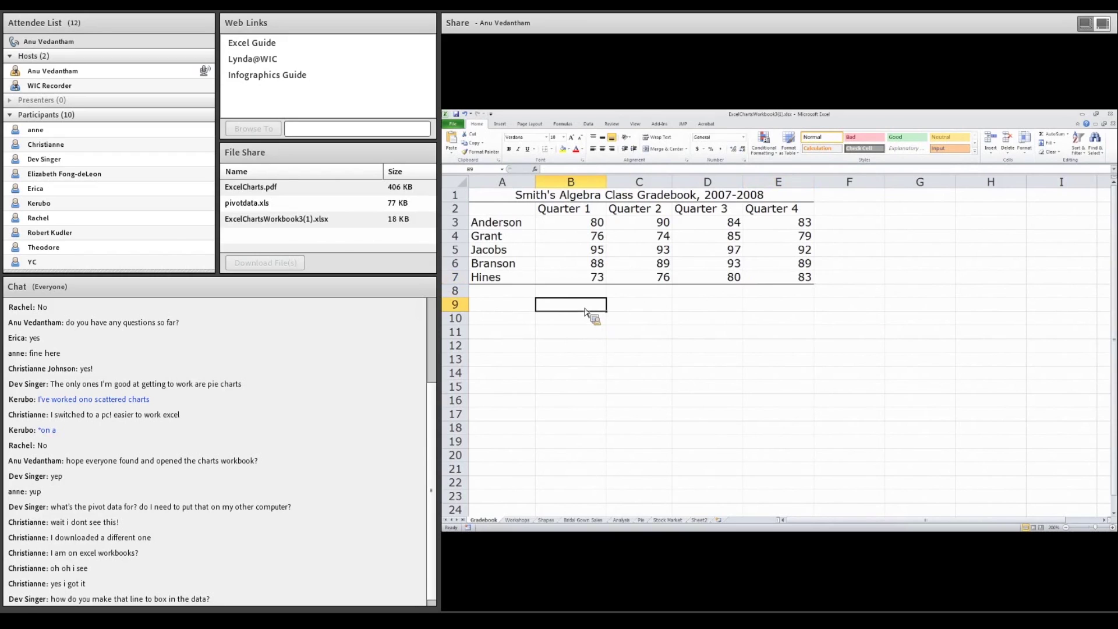
pyautogui.write('=average')
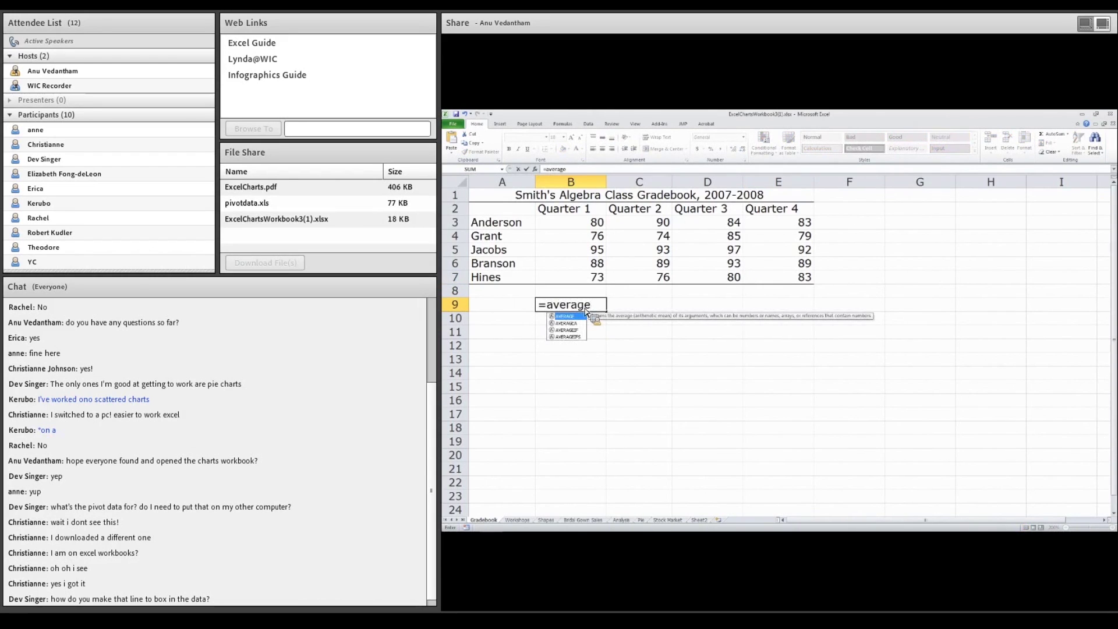
pyautogui.write('(')
pyautogui.click(579, 224)
pyautogui.moveTo(580, 224); pyautogui.dragTo(579, 279)
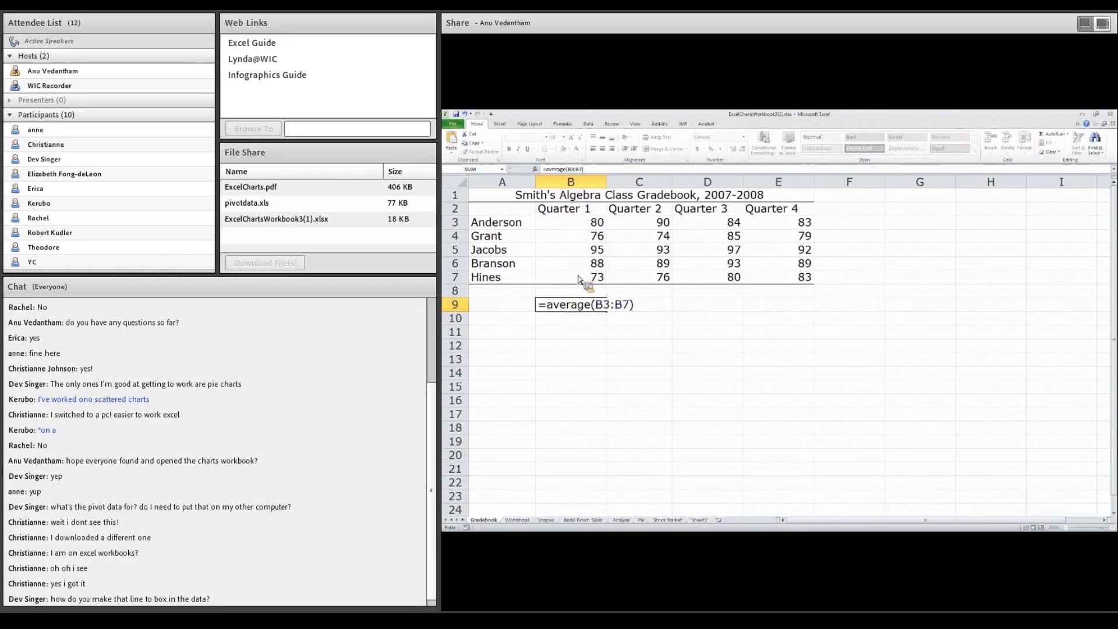
pyautogui.press('Return')
# - Copy the B9 average formula across to E9 and label the row "Averages" in cell A9
pyautogui.click(587, 305)
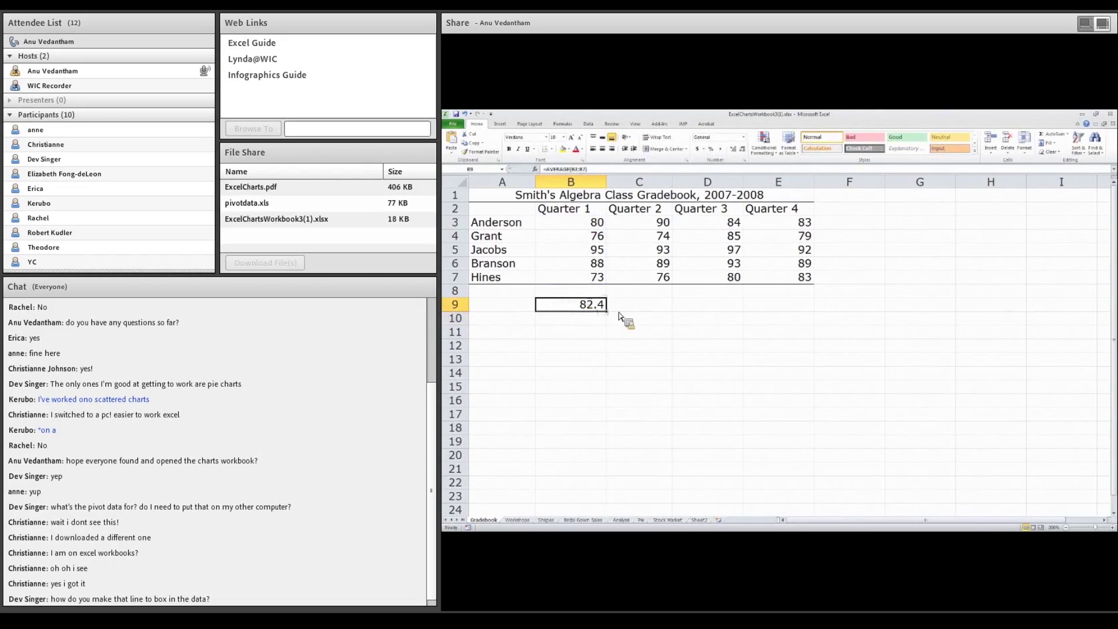
pyautogui.moveTo(610, 318); pyautogui.dragTo(810, 316)
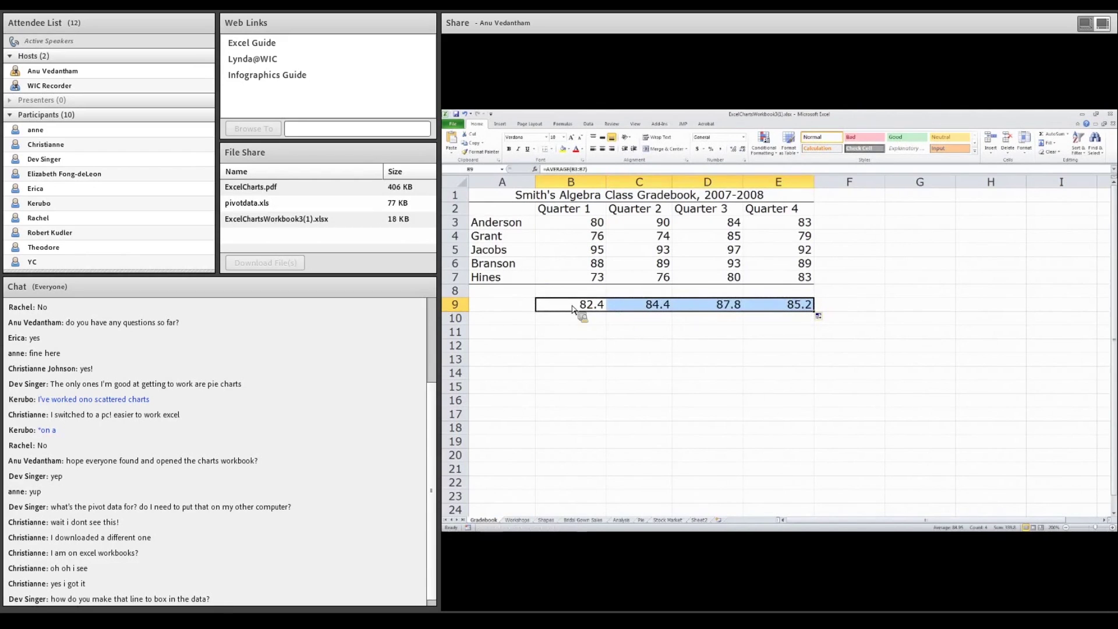
pyautogui.click(498, 309)
pyautogui.write('Averages')
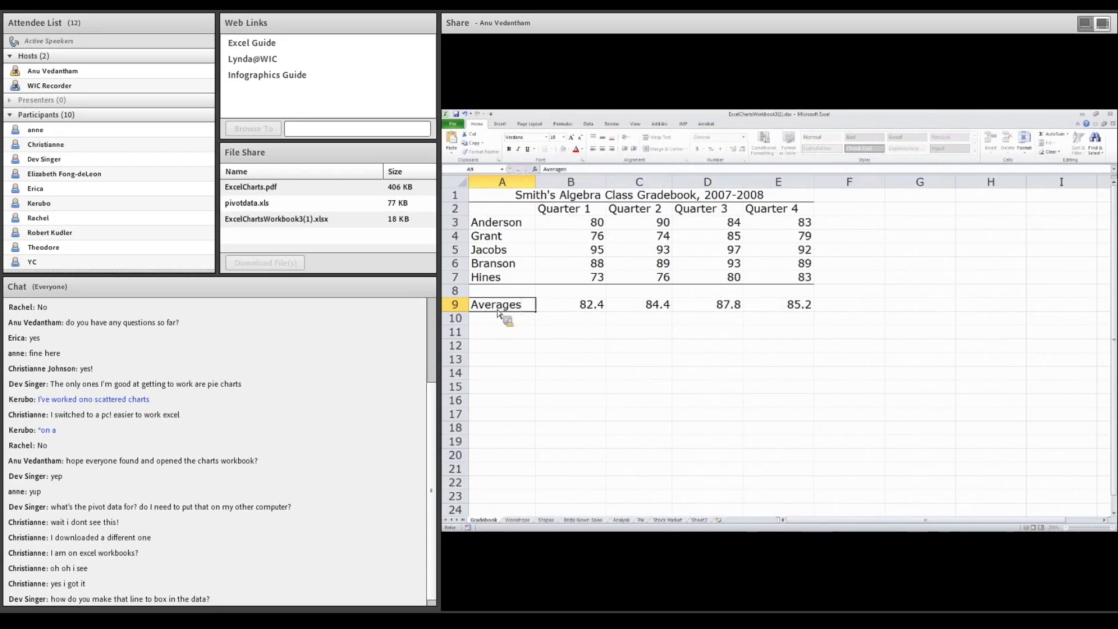
pyautogui.press('Return')
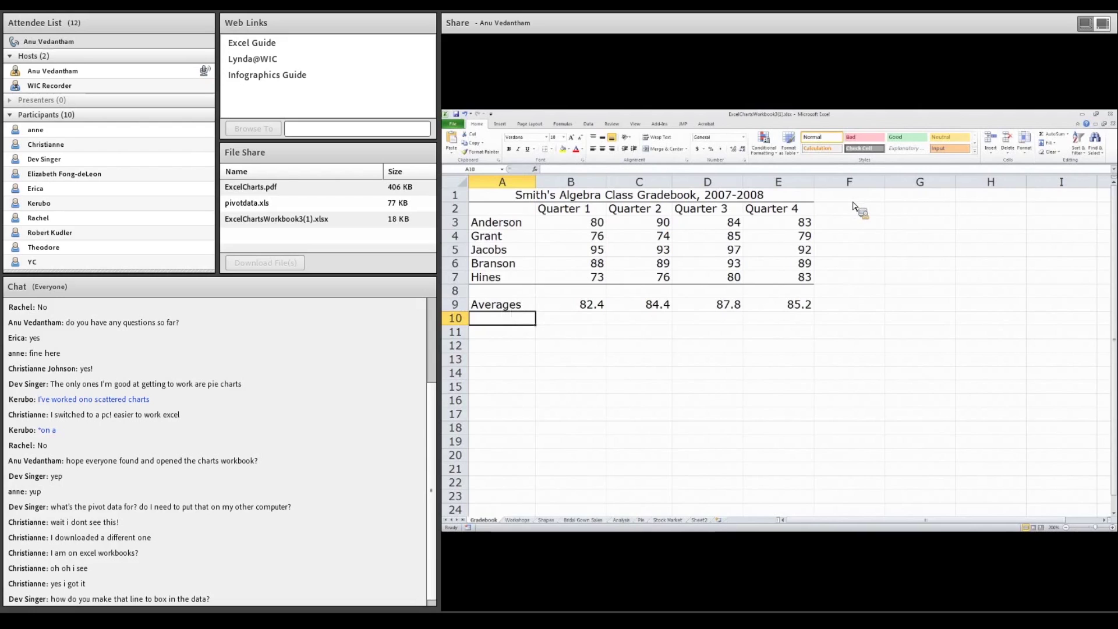
# - Insert a 2-D clustered column chart from the gradebook range A2:E7
pyautogui.moveTo(501, 209); pyautogui.dragTo(801, 282)
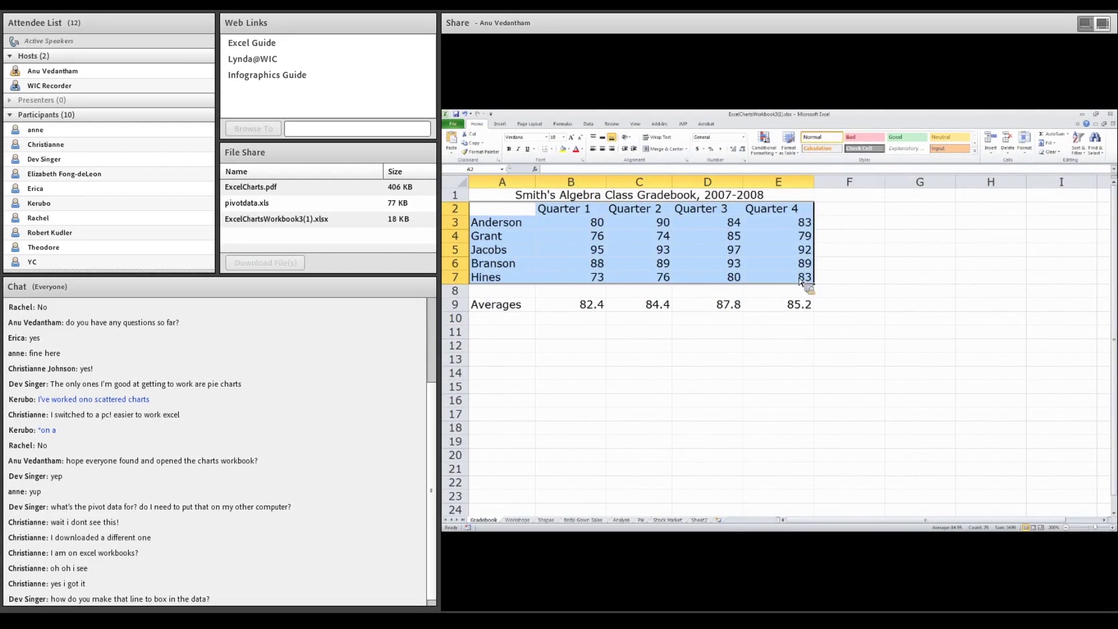
pyautogui.click(500, 124)
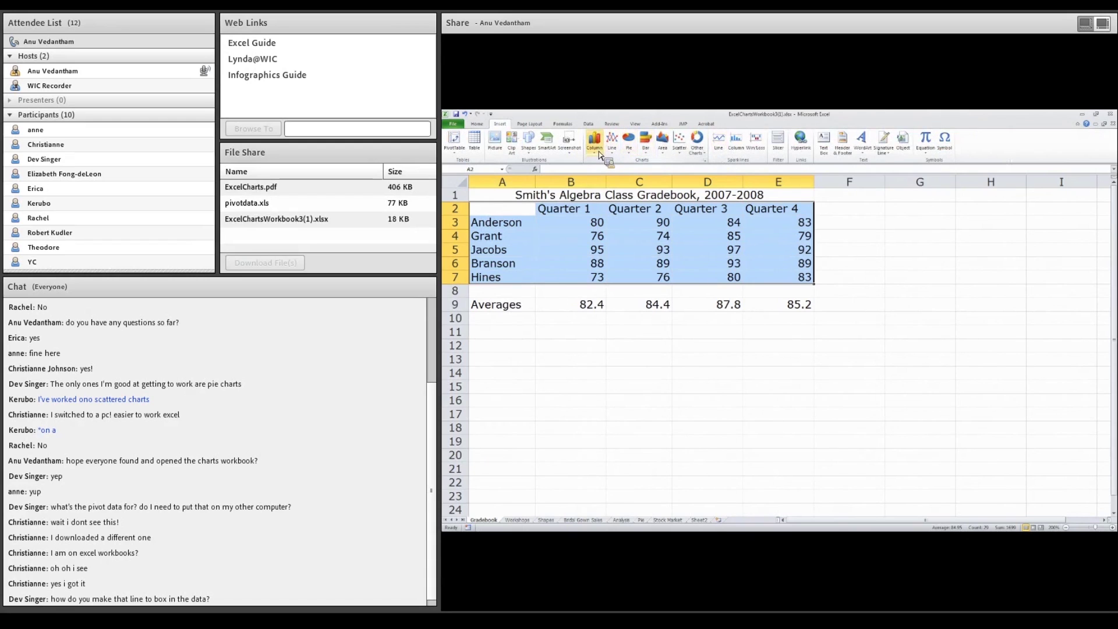
pyautogui.click(595, 143)
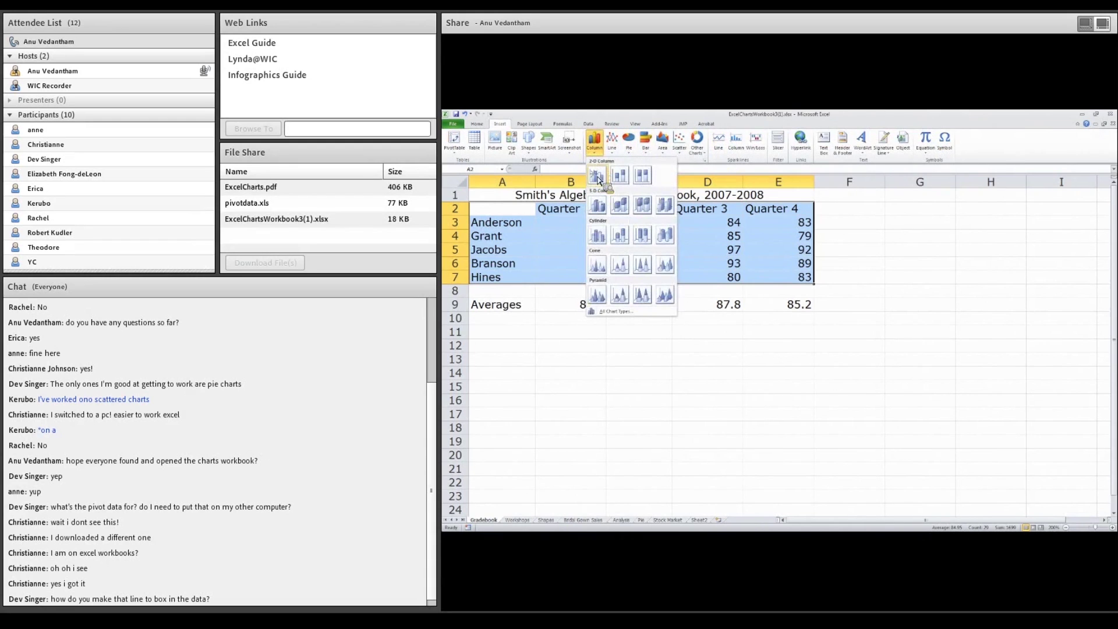
pyautogui.click(596, 176)
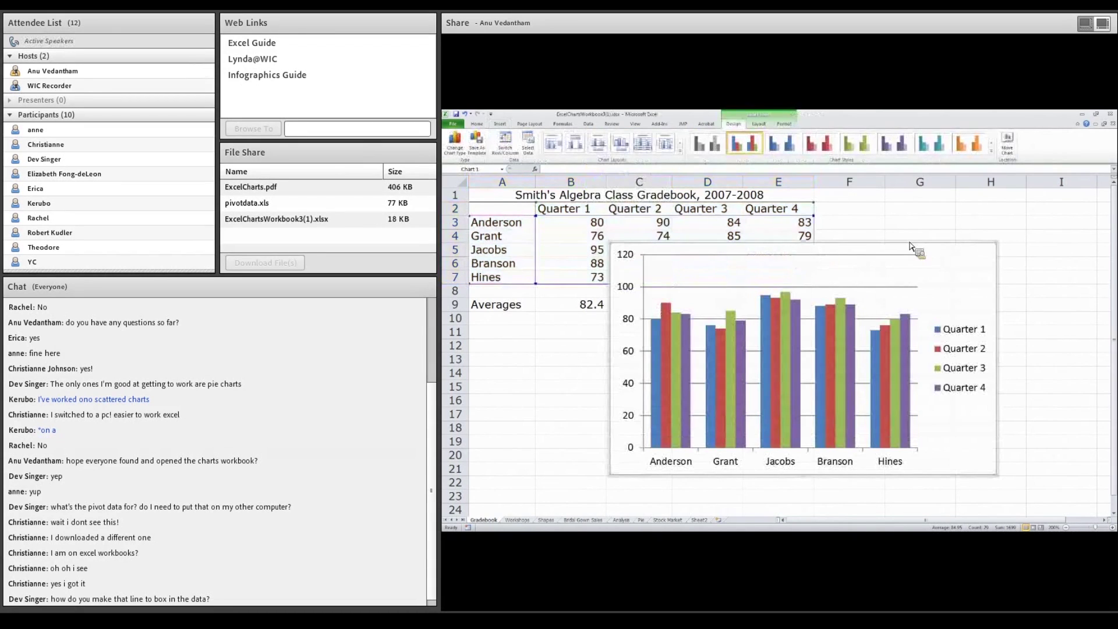
# - Reduce the sheet zoom and move the column chart beside the gradebook table, starting at column F
pyautogui.moveTo(907, 263); pyautogui.dragTo(945, 313)
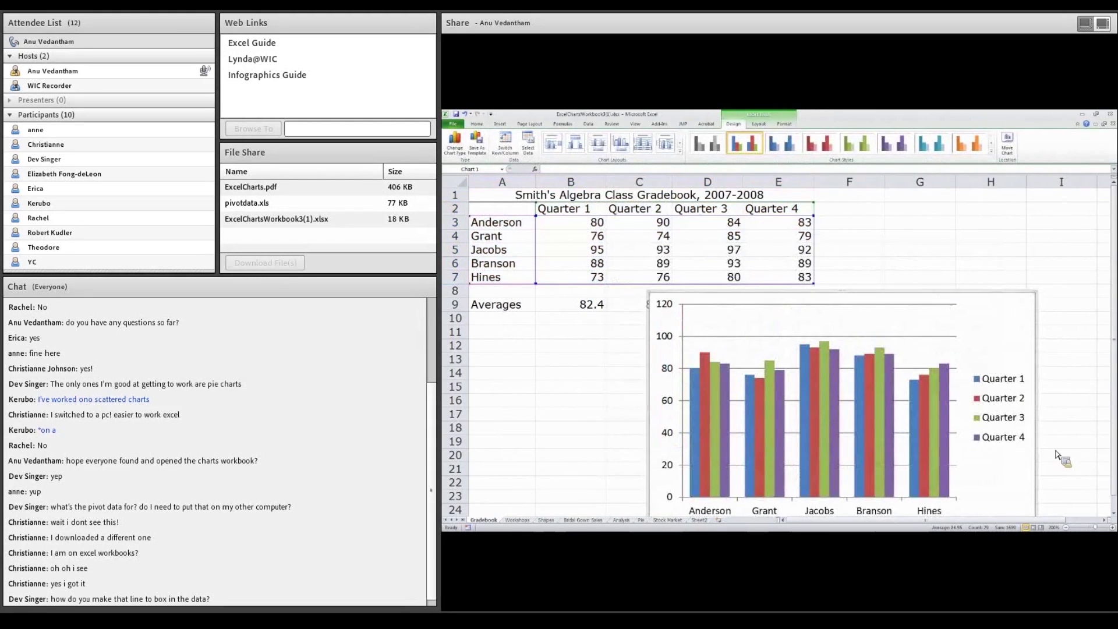
pyautogui.click(1066, 527)
pyautogui.click(1066, 528)
pyautogui.click(1066, 528)
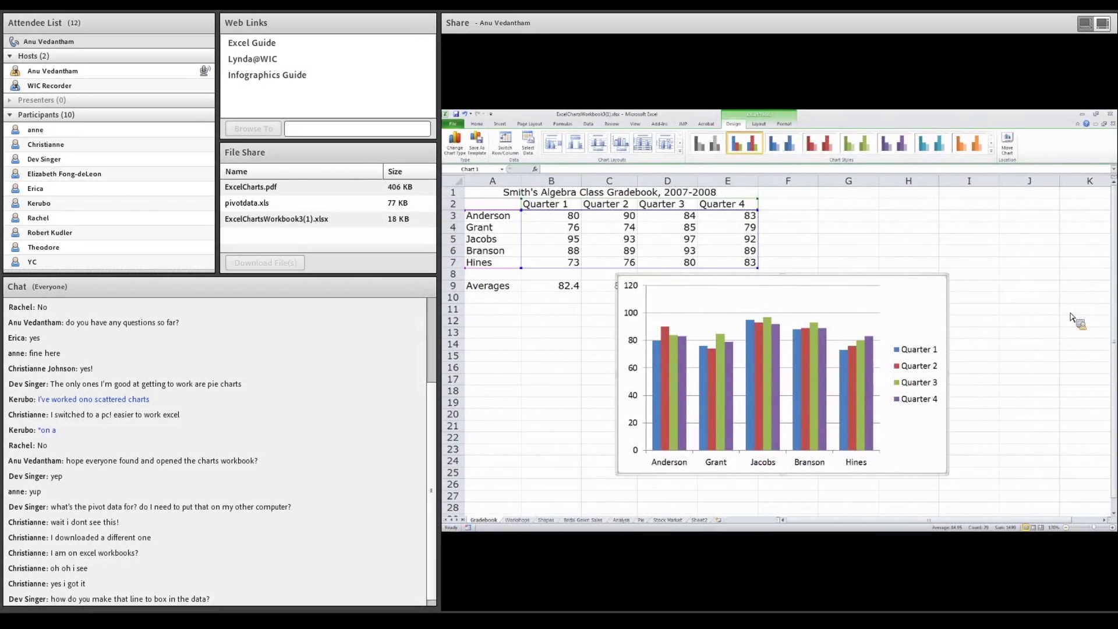
pyautogui.moveTo(849, 277); pyautogui.dragTo(1000, 192)
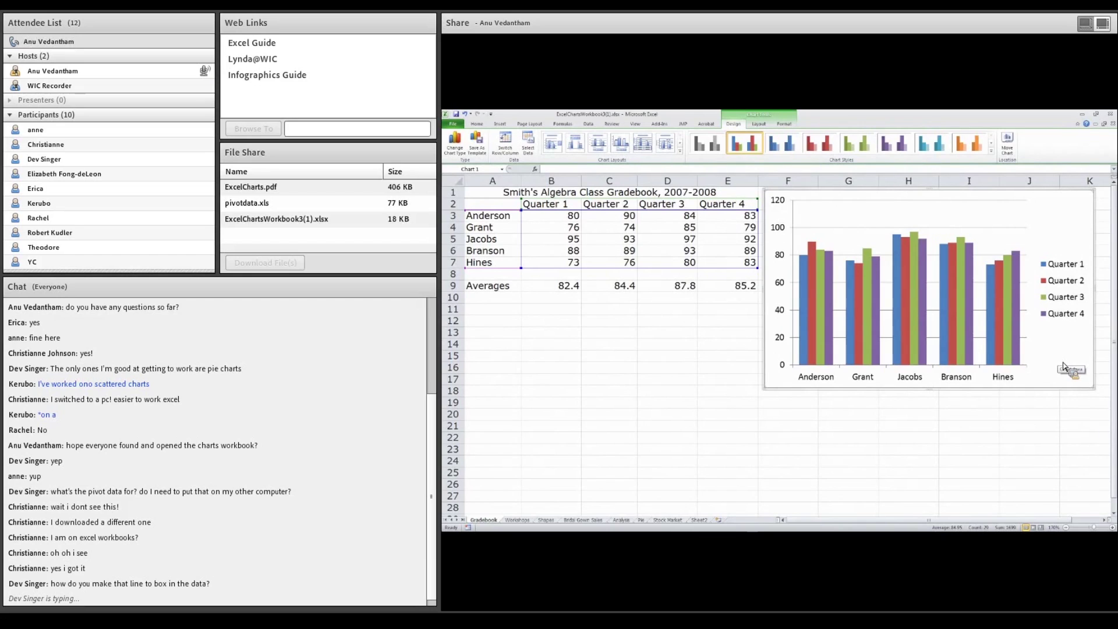
# - View the available cell borders and the Border settings in Format Cells for cell A12, without applying any
pyautogui.click(505, 301)
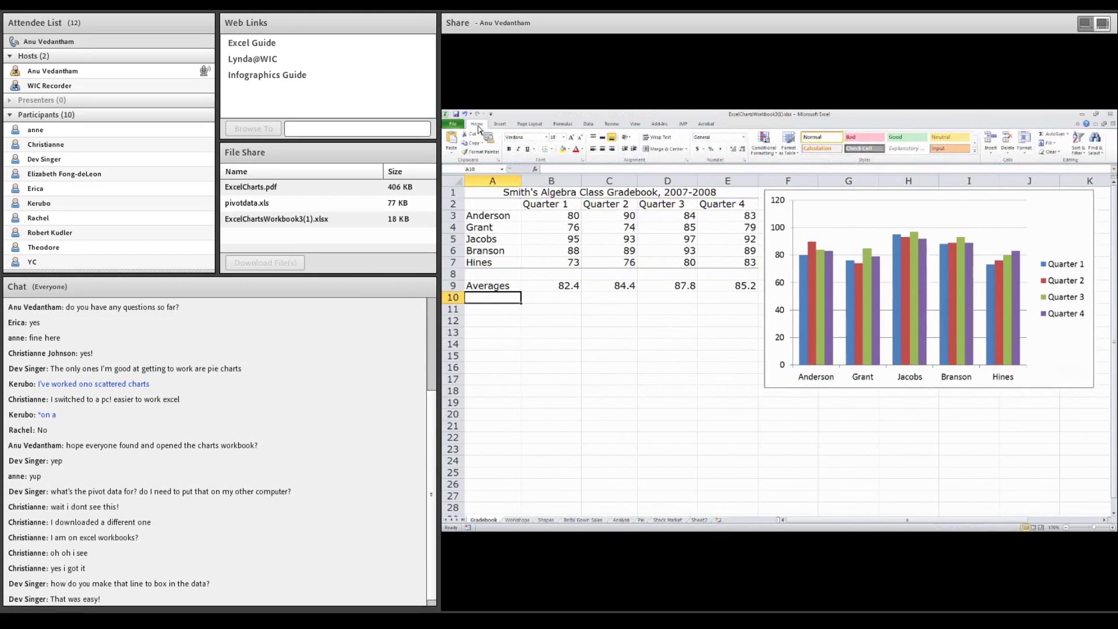
pyautogui.click(553, 150)
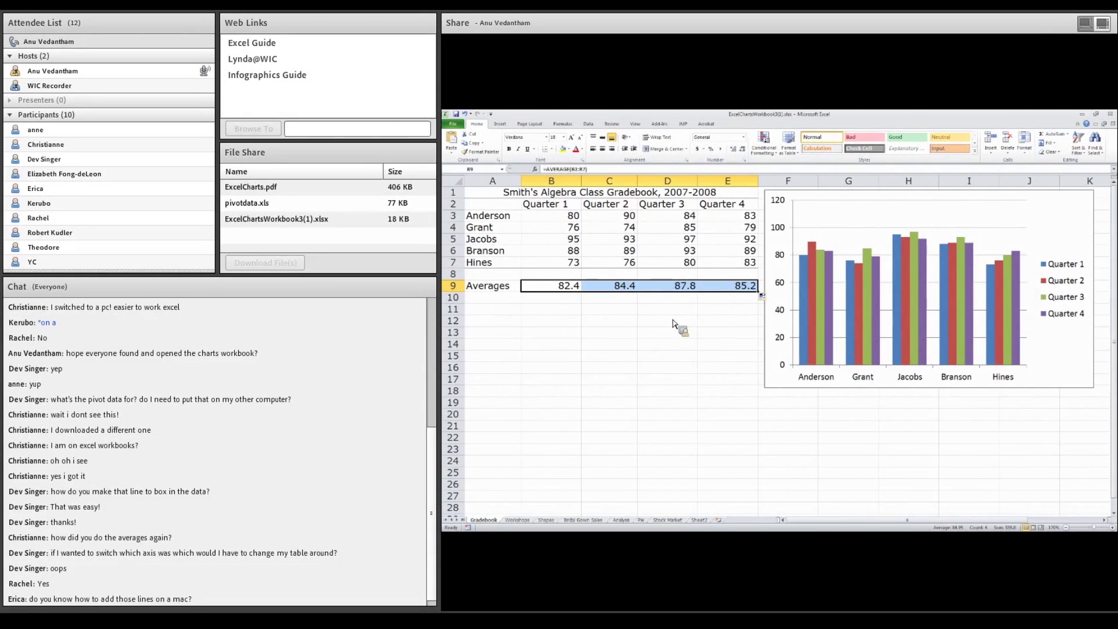
pyautogui.click(495, 321)
pyautogui.rightClick(495, 326)
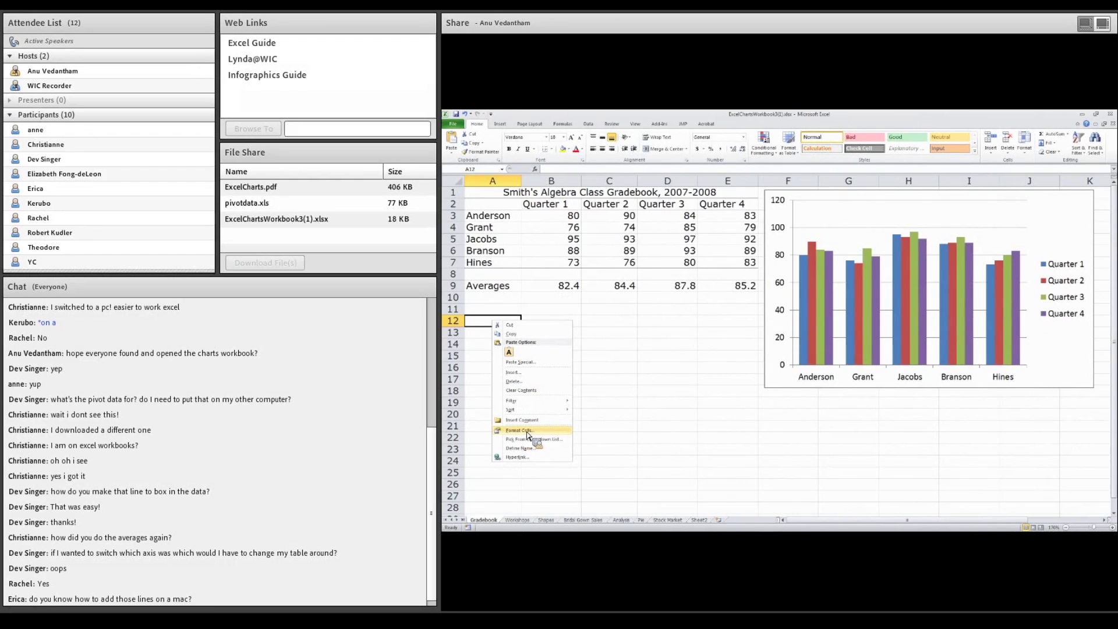
pyautogui.click(527, 431)
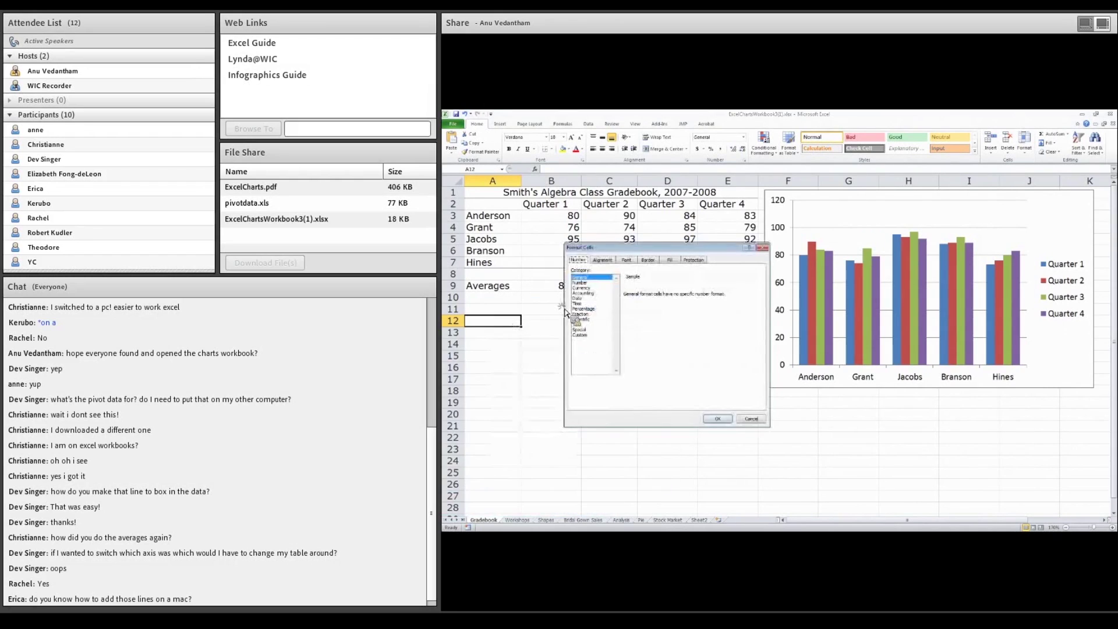
pyautogui.click(649, 258)
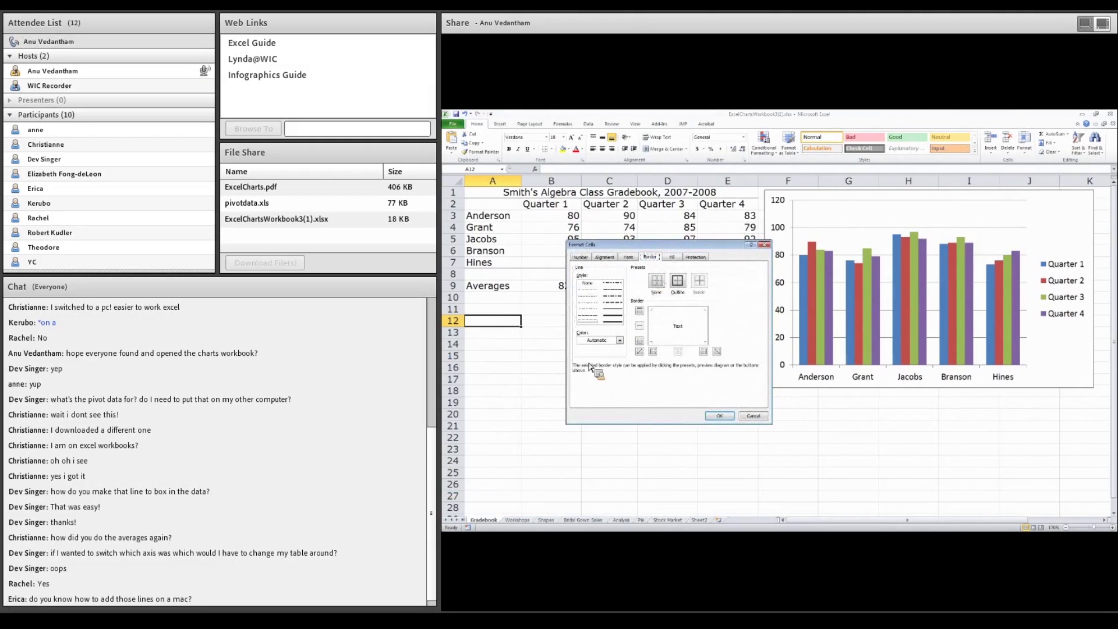
pyautogui.click(766, 245)
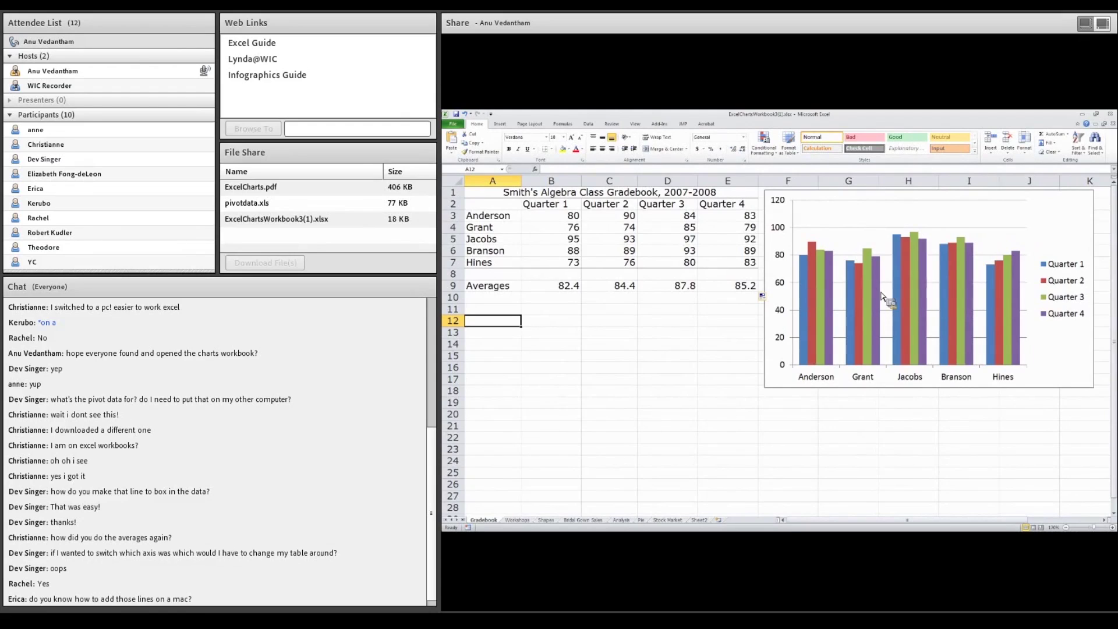
# - Select the column chart and look through its design, layout and format options
pyautogui.moveTo(1017, 285)
pyautogui.click(1045, 205)
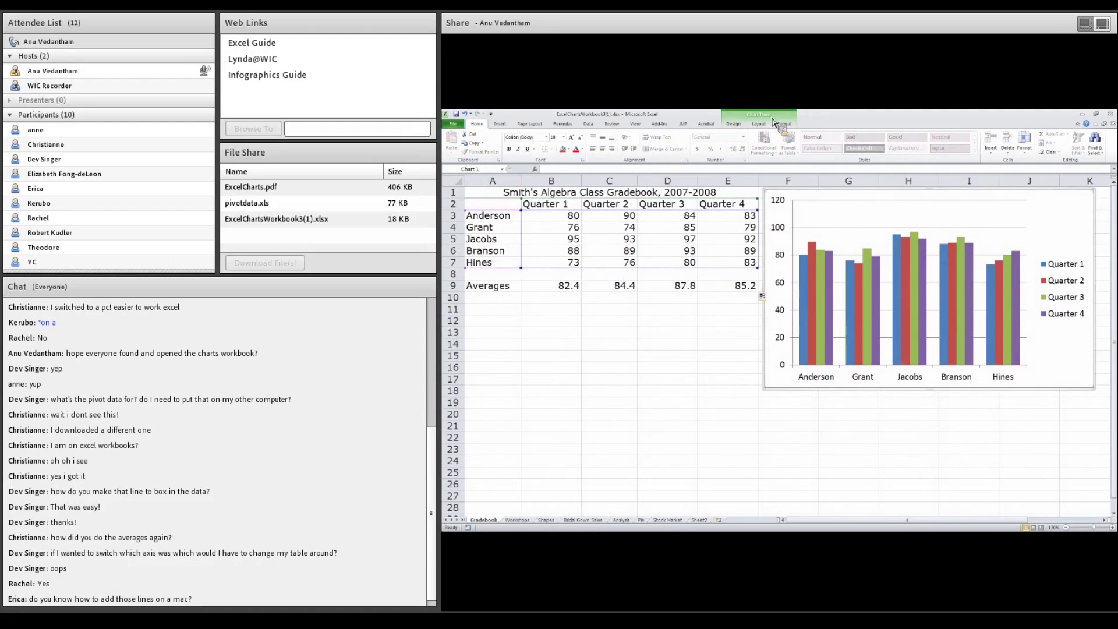
pyautogui.click(736, 124)
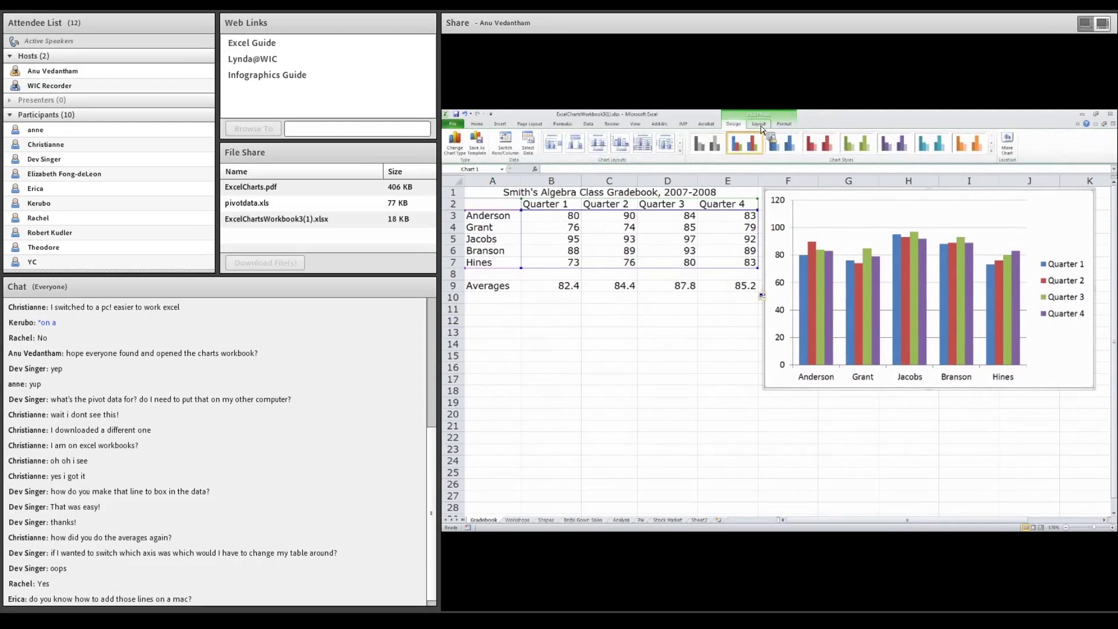
pyautogui.click(759, 125)
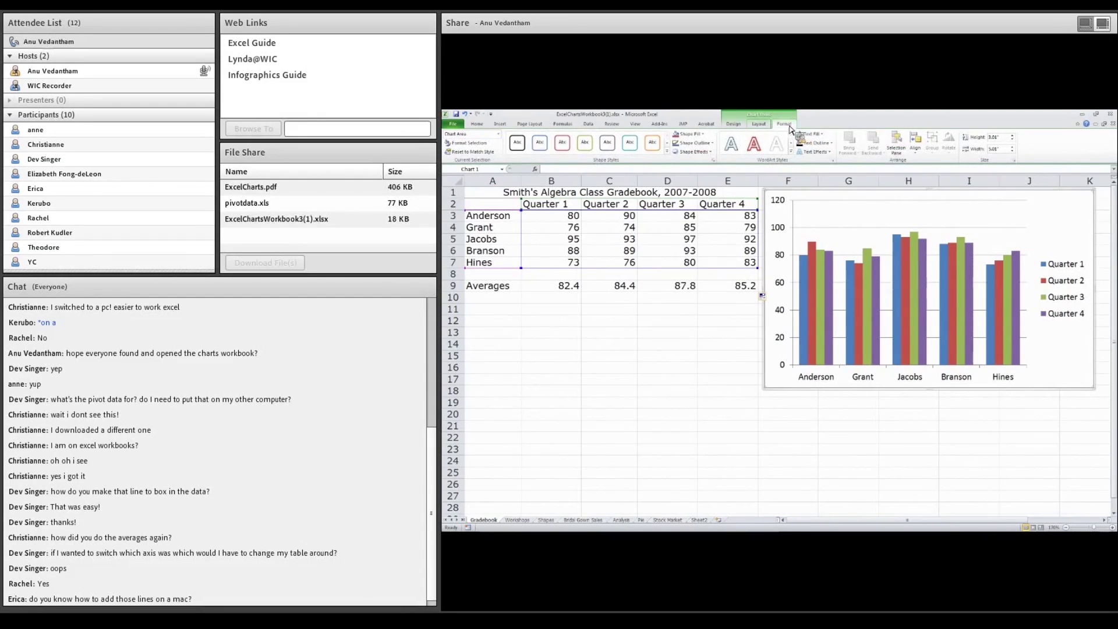
pyautogui.click(736, 126)
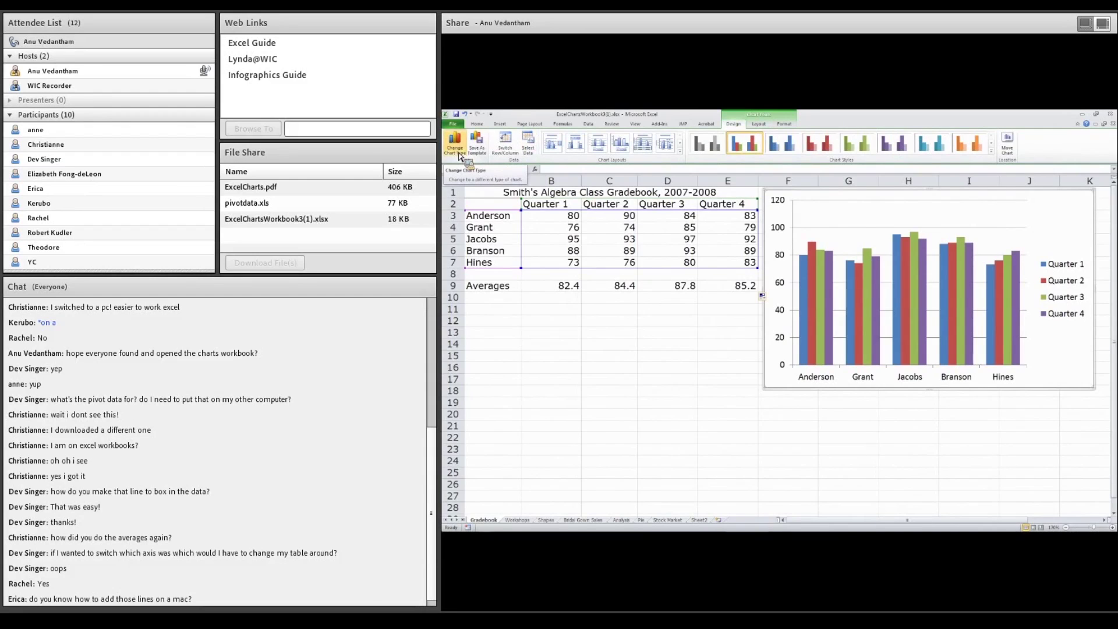
pyautogui.click(523, 150)
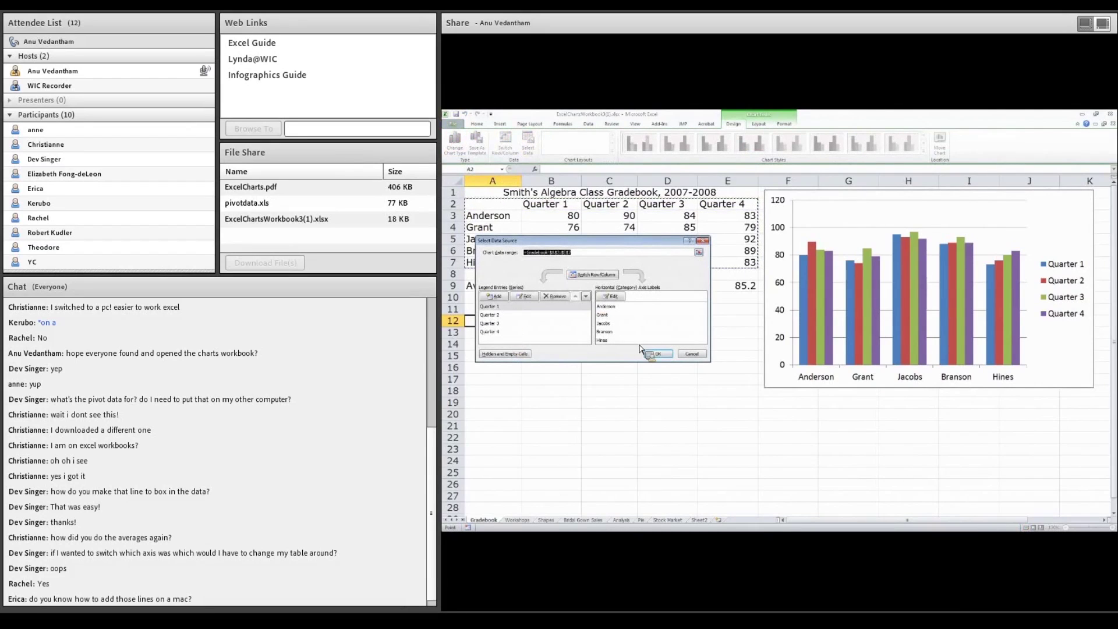
pyautogui.click(608, 275)
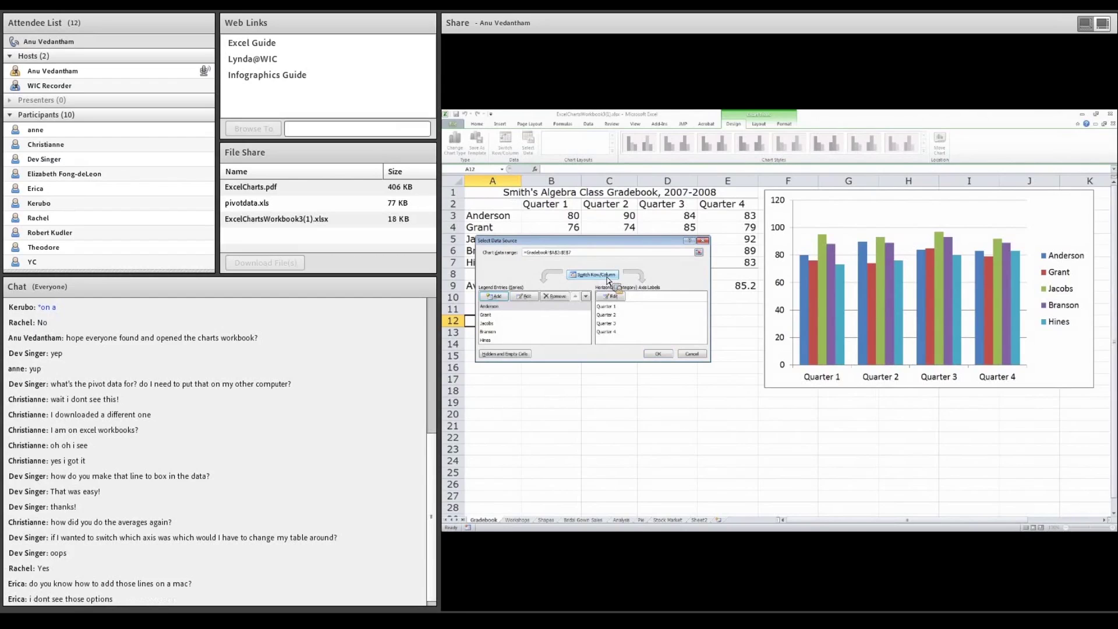
pyautogui.click(704, 241)
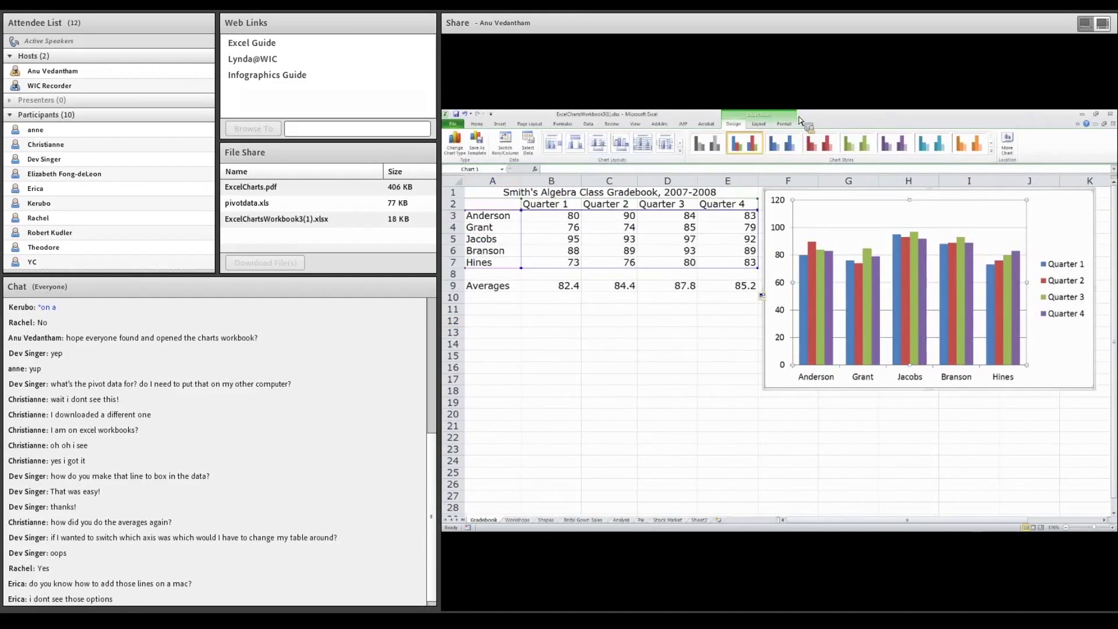
# - Switch the rows and columns in the chart's data source so the quarters form the horizontal axis
pyautogui.click(528, 147)
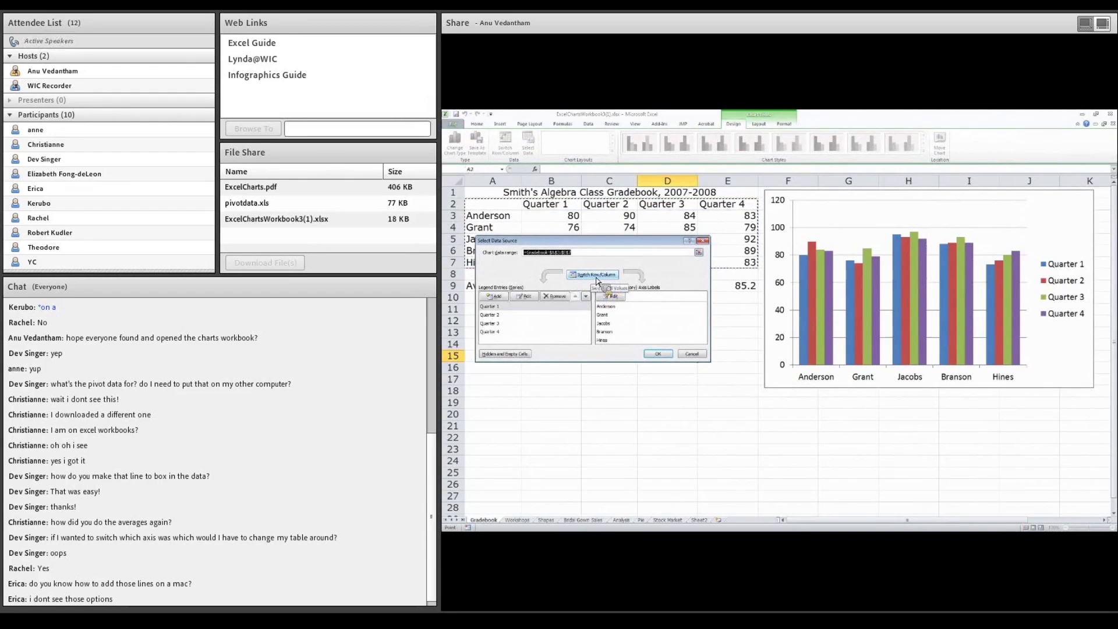
pyautogui.click(598, 280)
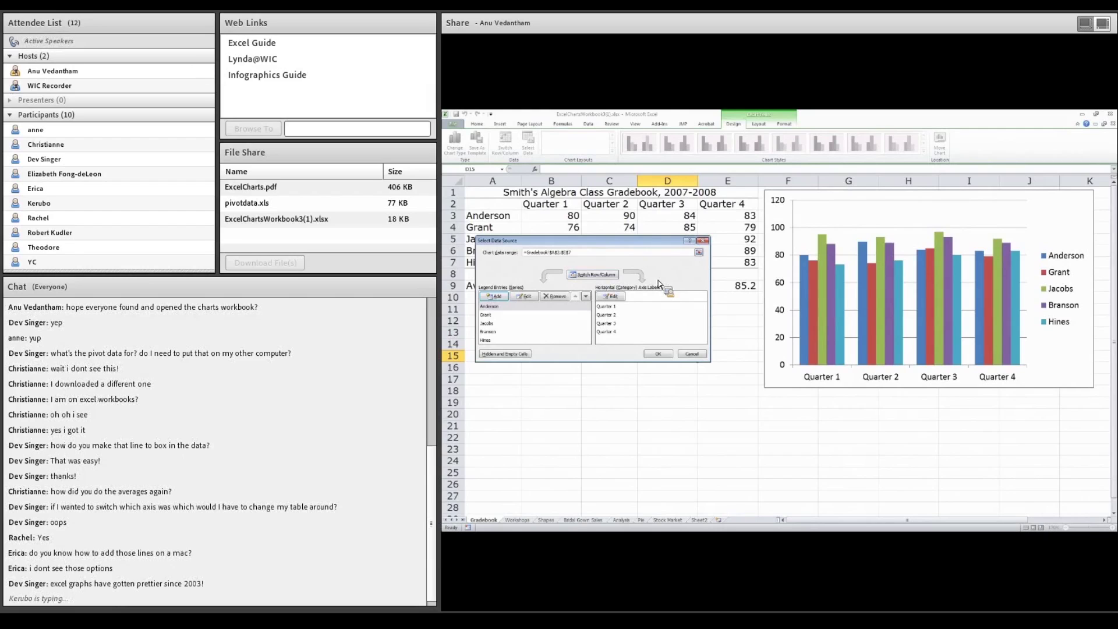
pyautogui.click(666, 355)
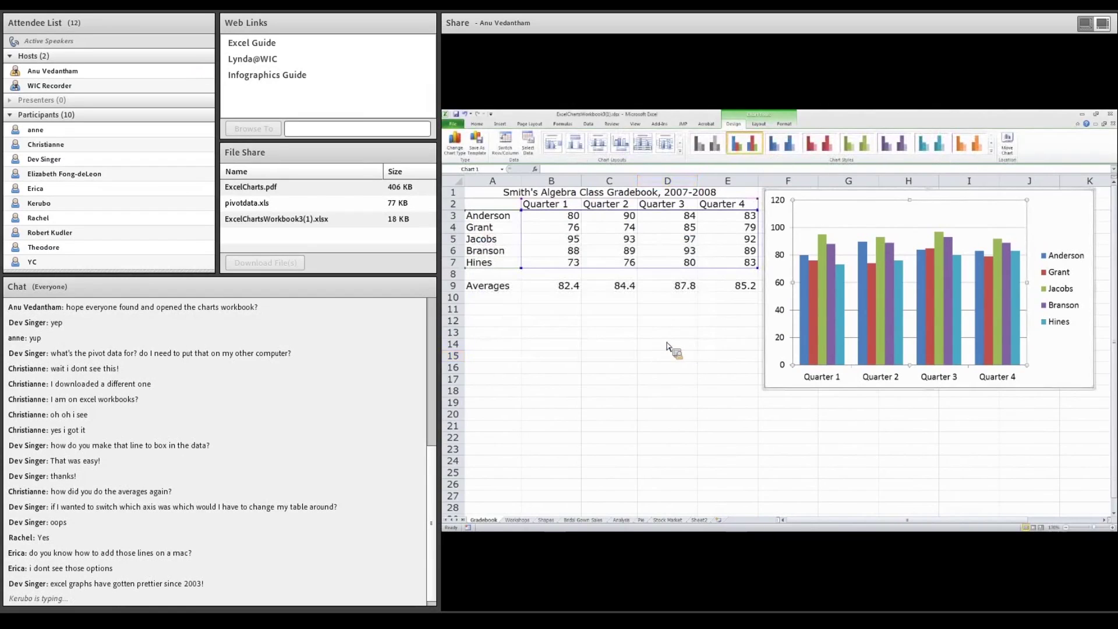
# - Add a chart title above the column chart, with the plot resized to make room
pyautogui.click(762, 125)
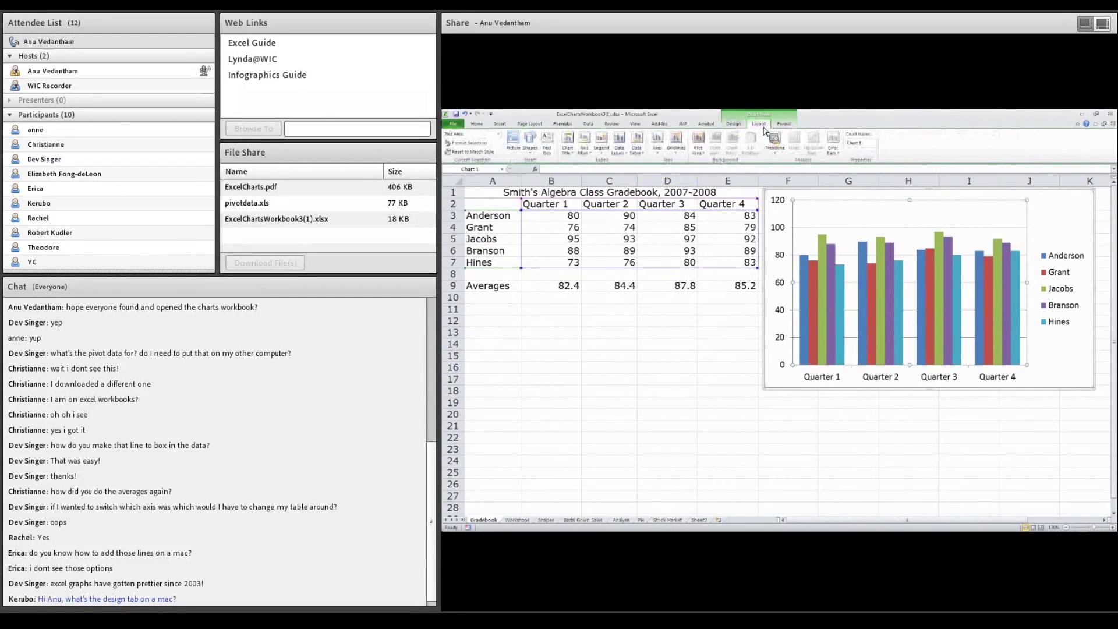
pyautogui.click(570, 152)
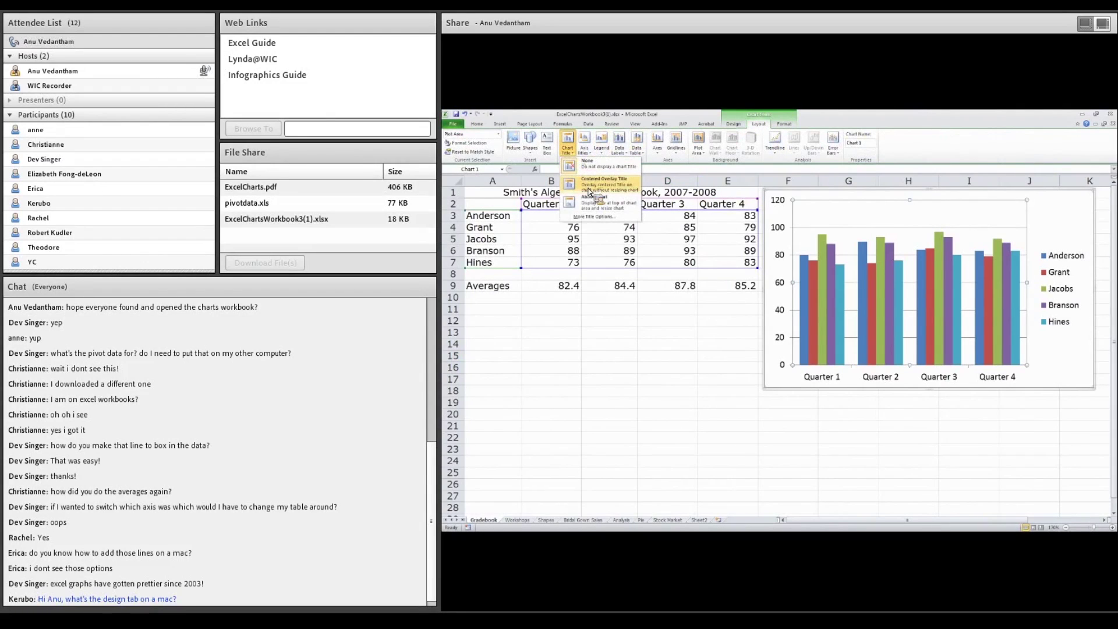
pyautogui.click(589, 191)
pyautogui.click(567, 144)
pyautogui.click(585, 200)
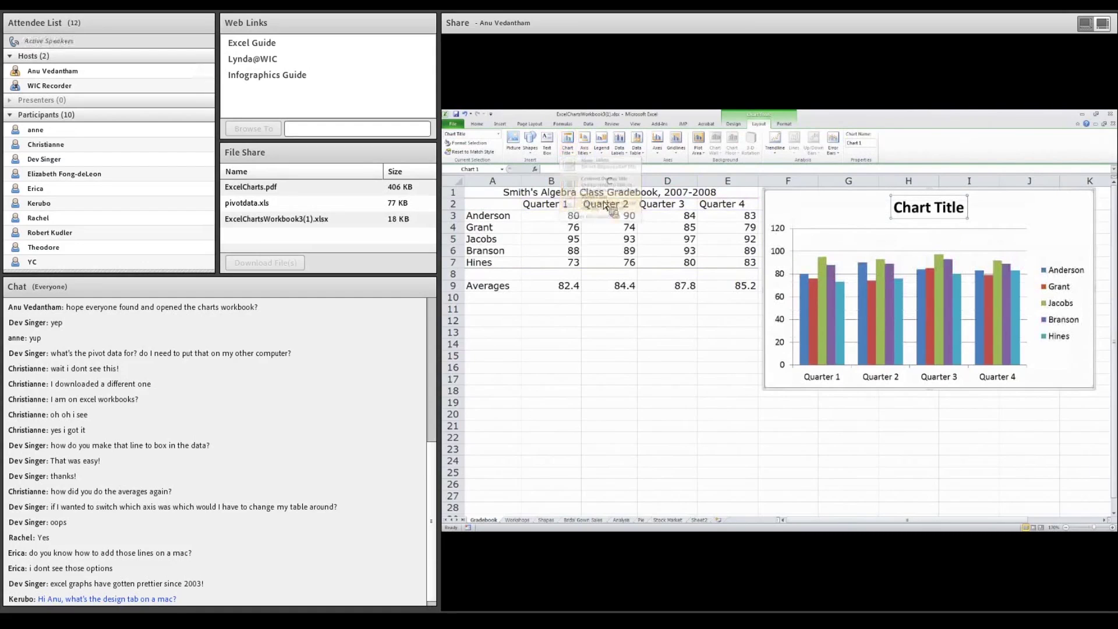
# - Replace the placeholder chart title with "Grading by Quarter"
pyautogui.doubleClick(919, 213)
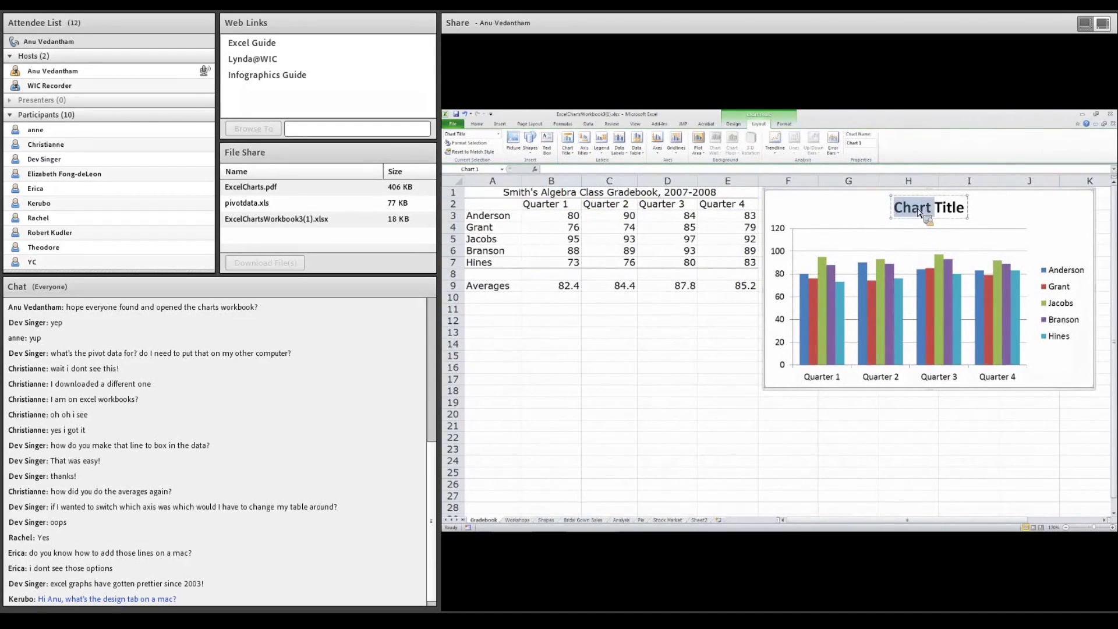
pyautogui.write('Grading ')
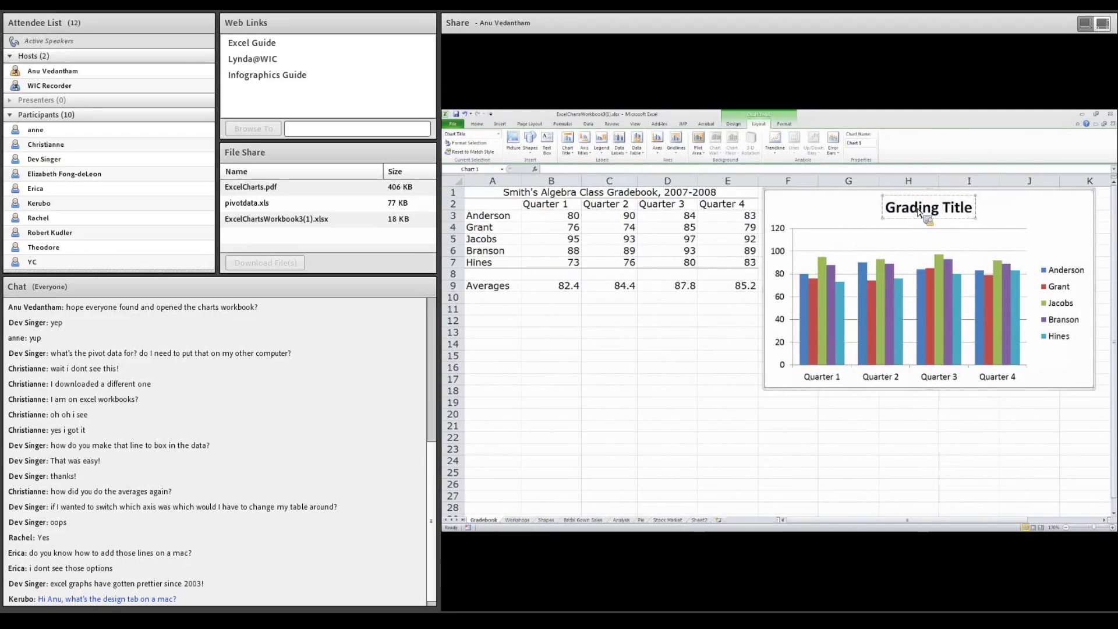
pyautogui.write('Averages')
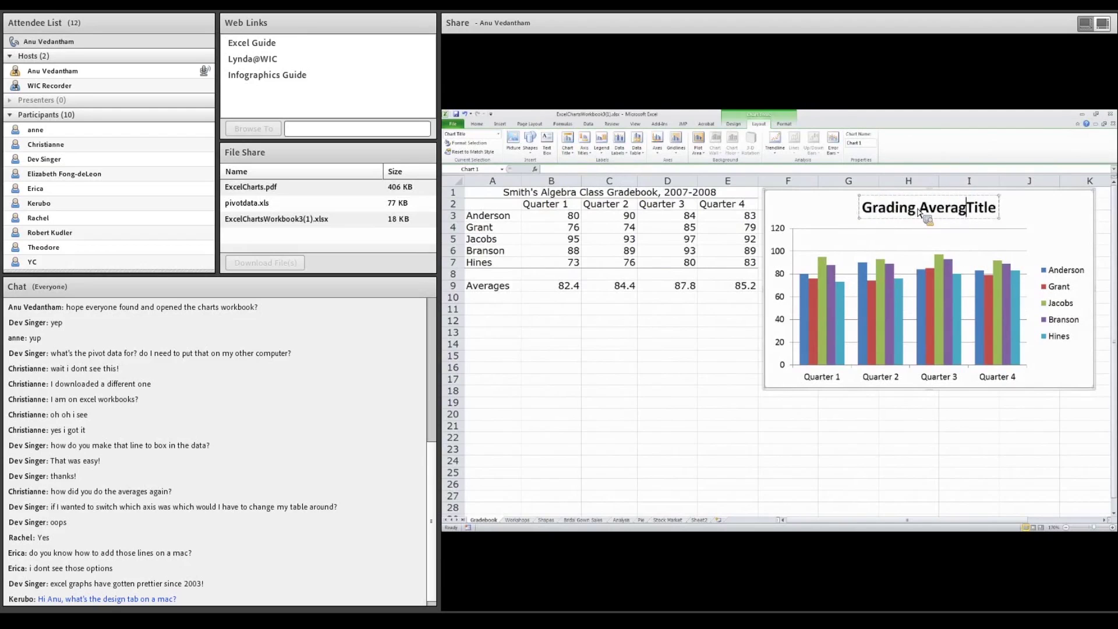
pyautogui.press('Delete')
pyautogui.press('Delete')
pyautogui.press('Delete')
pyautogui.press('Delete')
pyautogui.press('BackSpace')
pyautogui.press('BackSpace')
pyautogui.press('BackSpace')
pyautogui.press('BackSpace')
pyautogui.press('BackSpace')
pyautogui.press('BackSpace')
pyautogui.press('BackSpace')
pyautogui.press('BackSpace')
pyautogui.write('by Quarte')
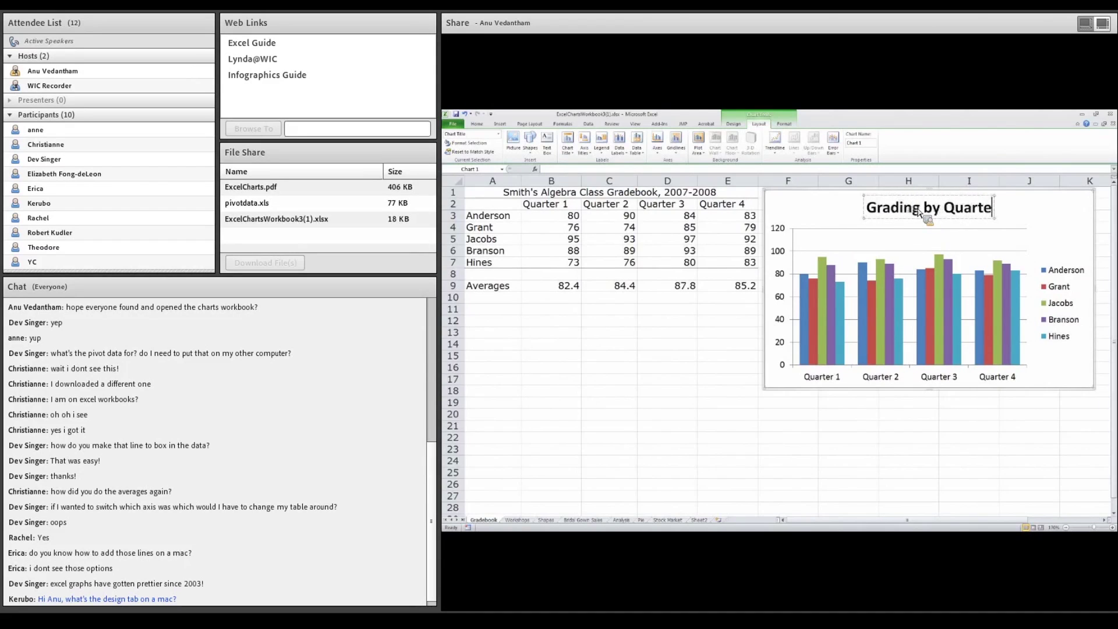
pyautogui.write('r')
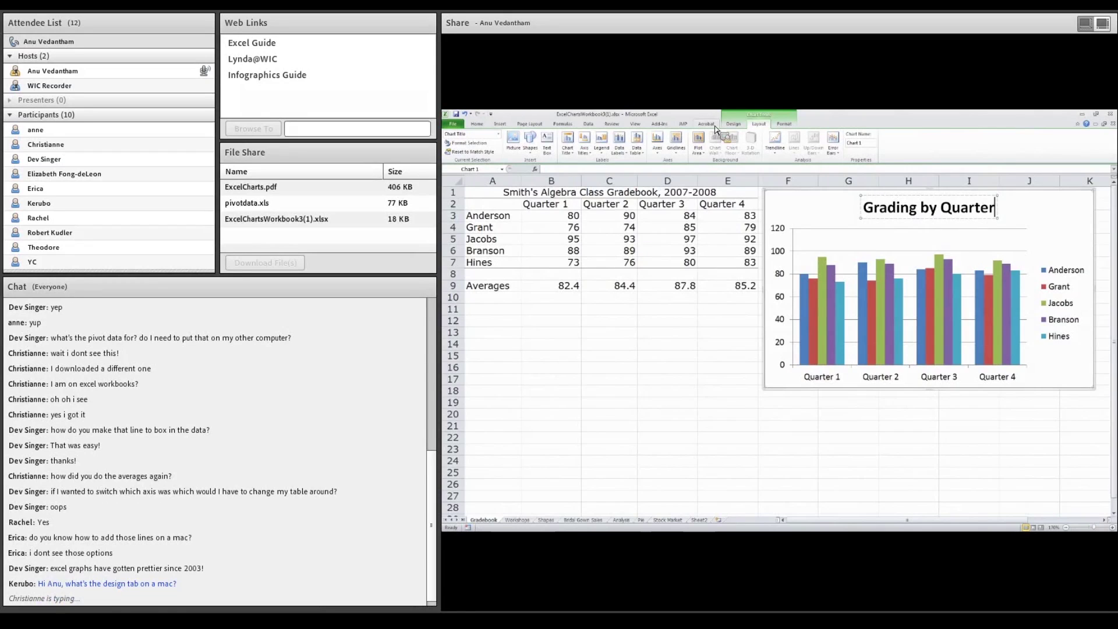
# - Review the column chart's design options and the available chart title placements
pyautogui.click(734, 124)
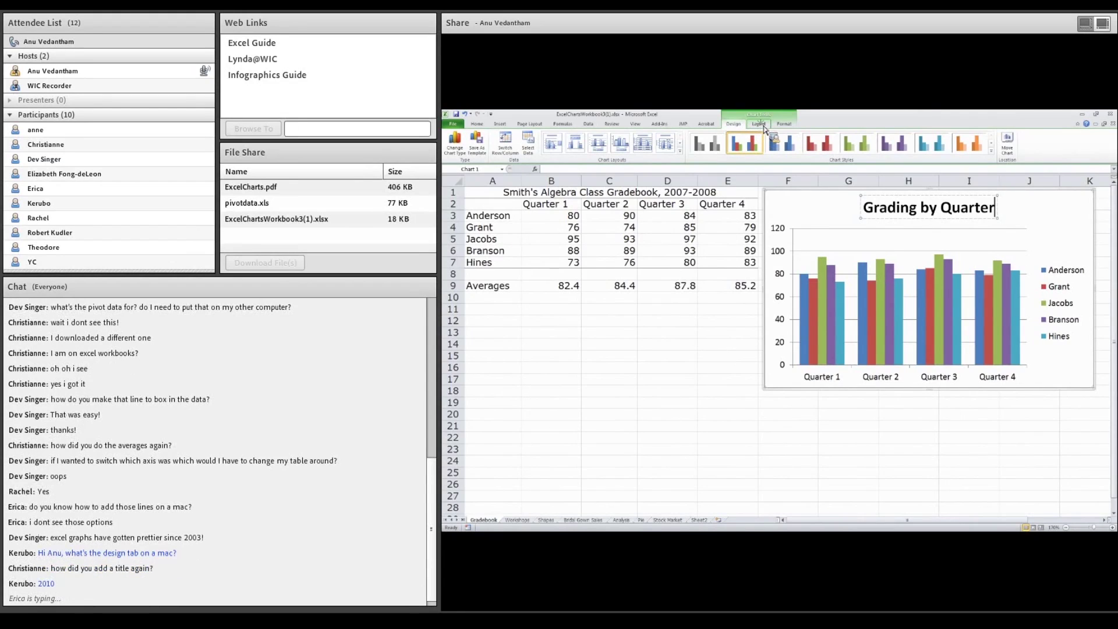
pyautogui.click(762, 126)
pyautogui.click(569, 149)
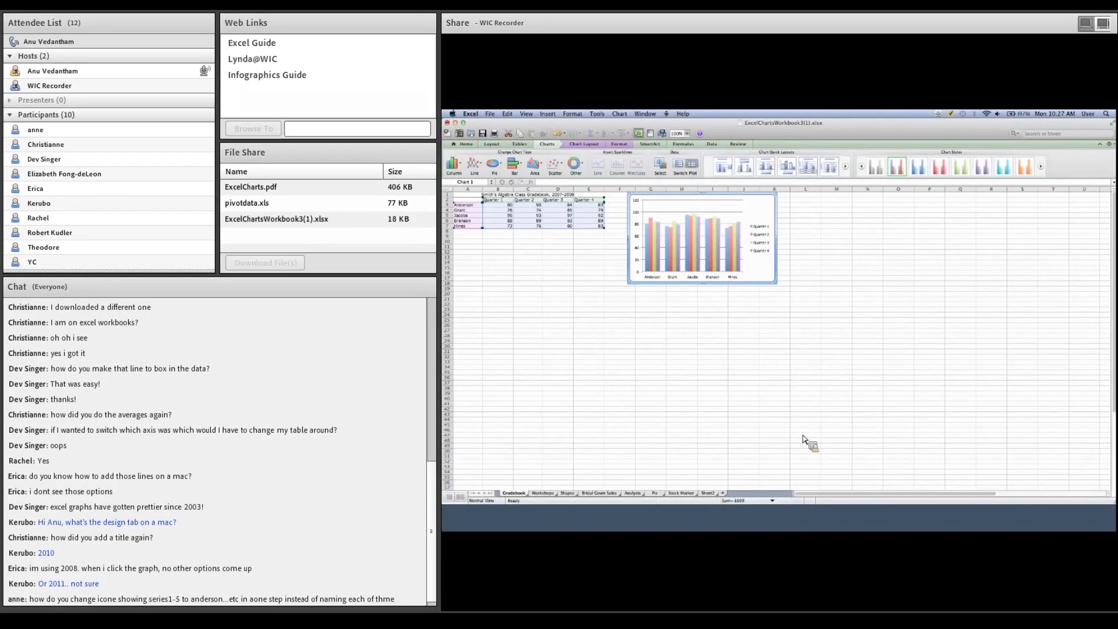
# - In Excel for Mac, set the gradebook sheet's magnification to 150%
pyautogui.click(573, 114)
pyautogui.moveTo(547, 114)
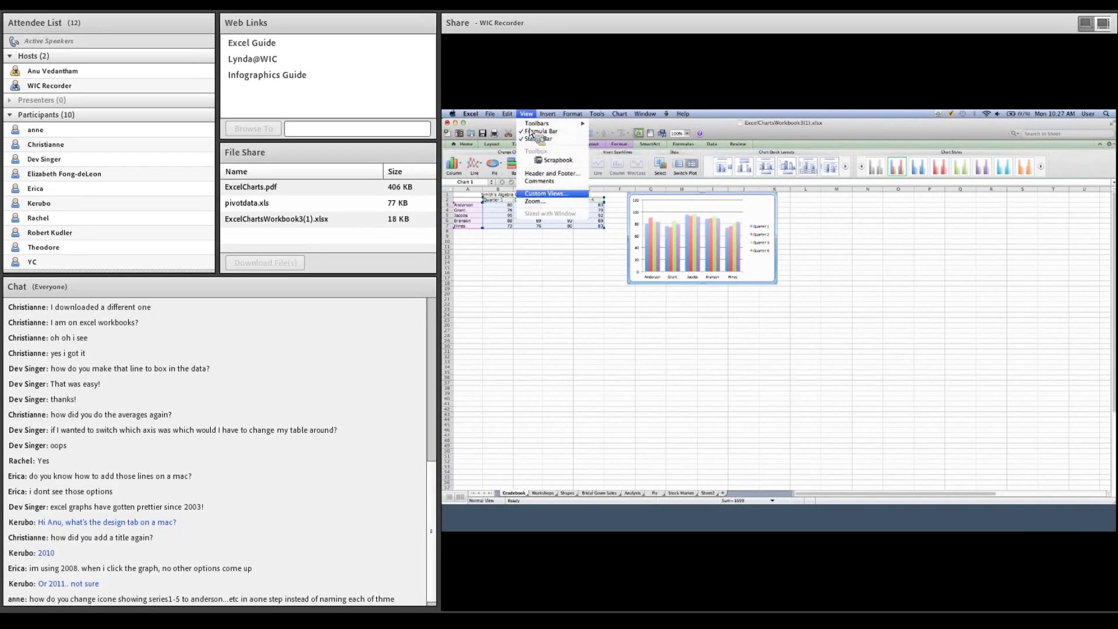
pyautogui.click(540, 222)
pyautogui.click(706, 262)
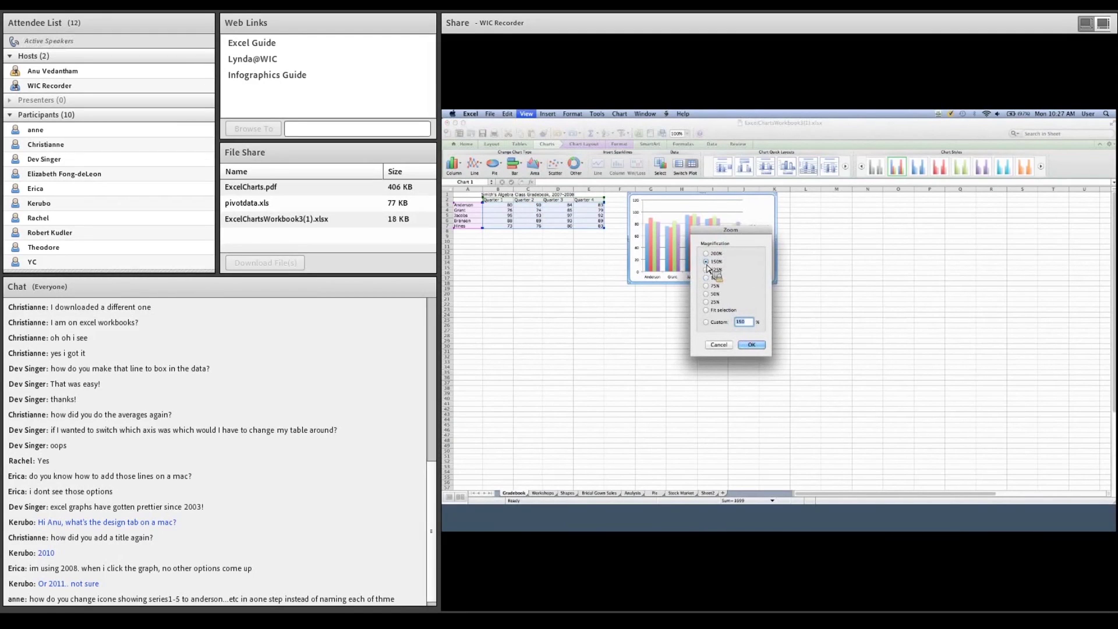
pyautogui.click(753, 345)
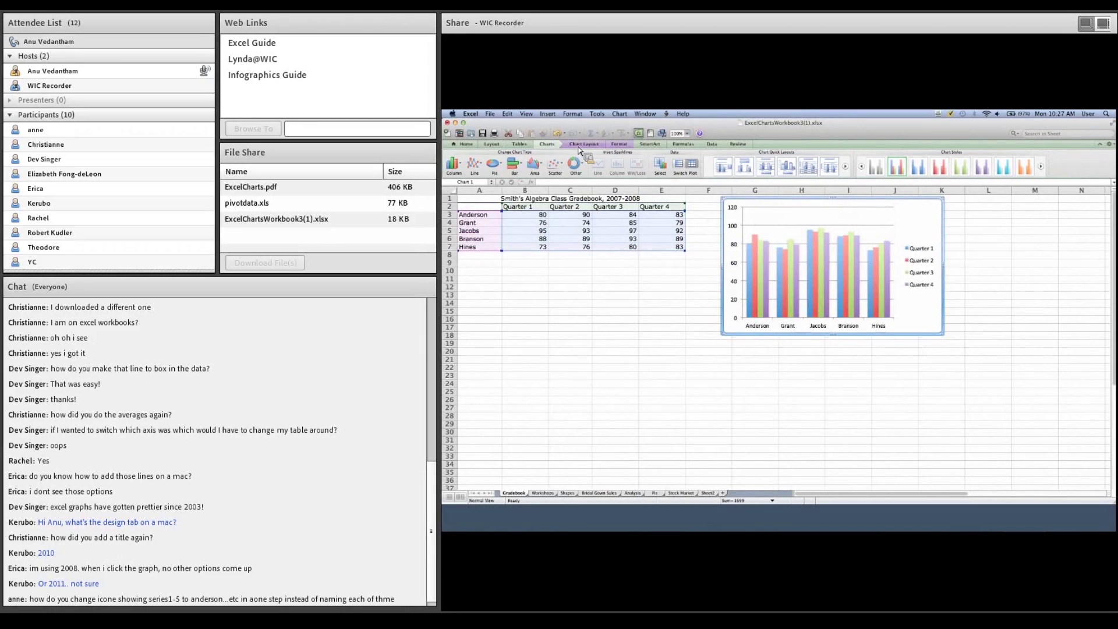
# - Look through the Mac chart's type, layout, title and format options
pyautogui.click(548, 145)
pyautogui.click(548, 144)
pyautogui.click(579, 145)
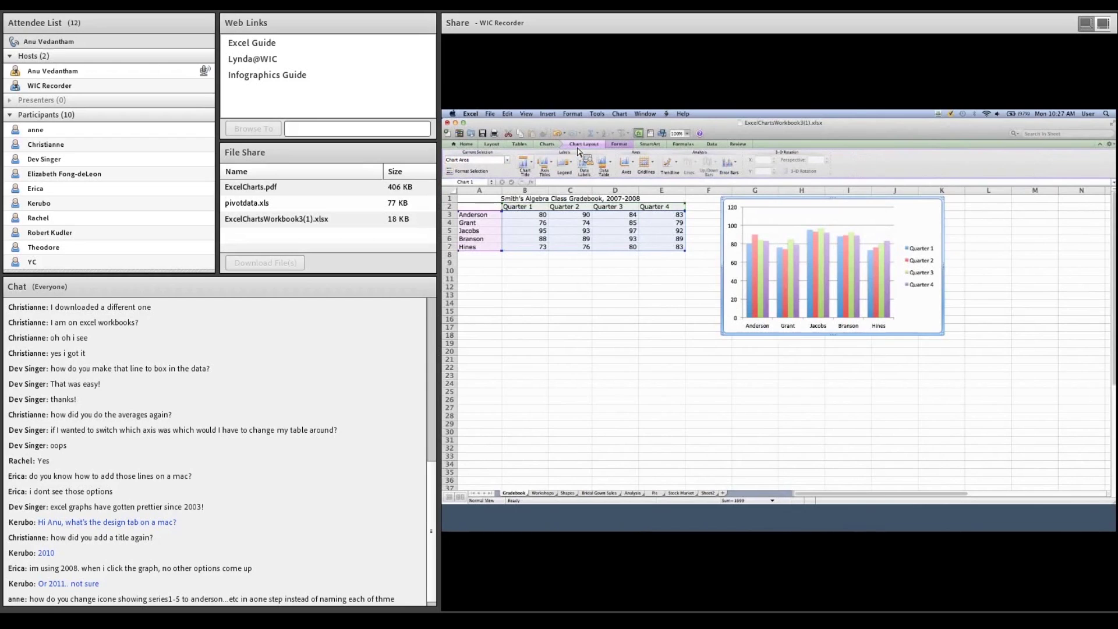
pyautogui.click(530, 174)
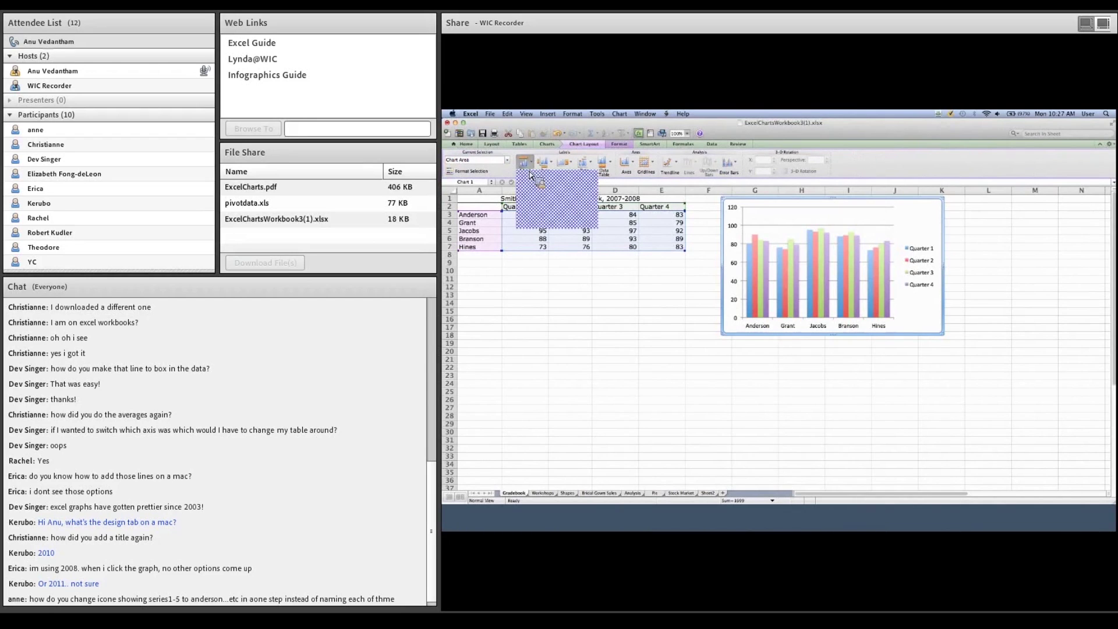
pyautogui.click(627, 154)
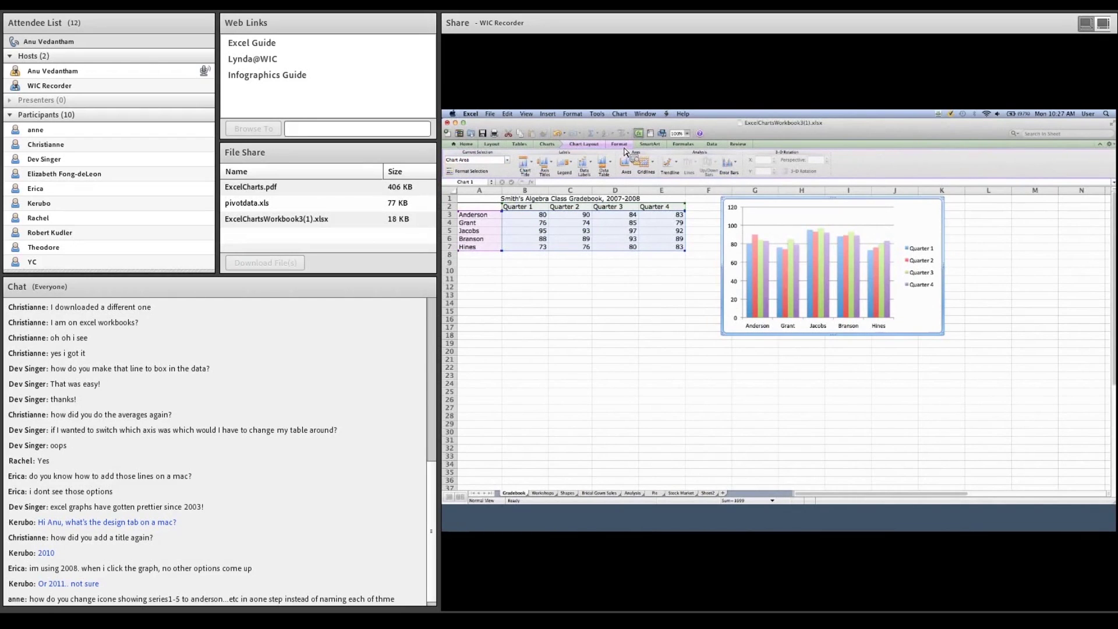
pyautogui.click(623, 145)
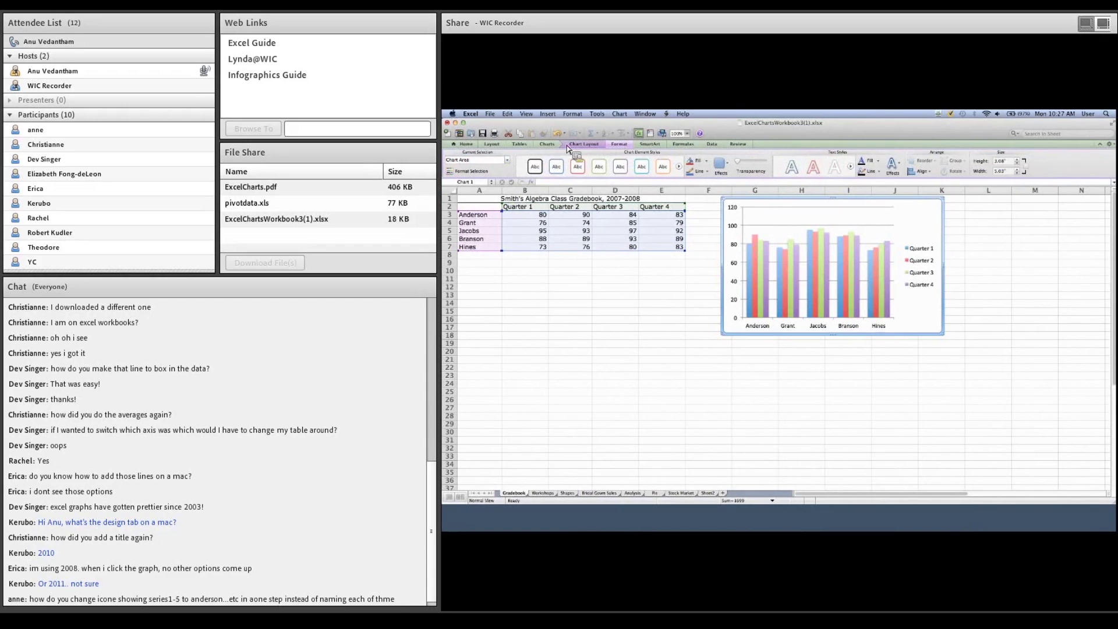
# - Switch the rows and columns in the Mac chart's source data so the quarters form the horizontal axis
pyautogui.click(619, 113)
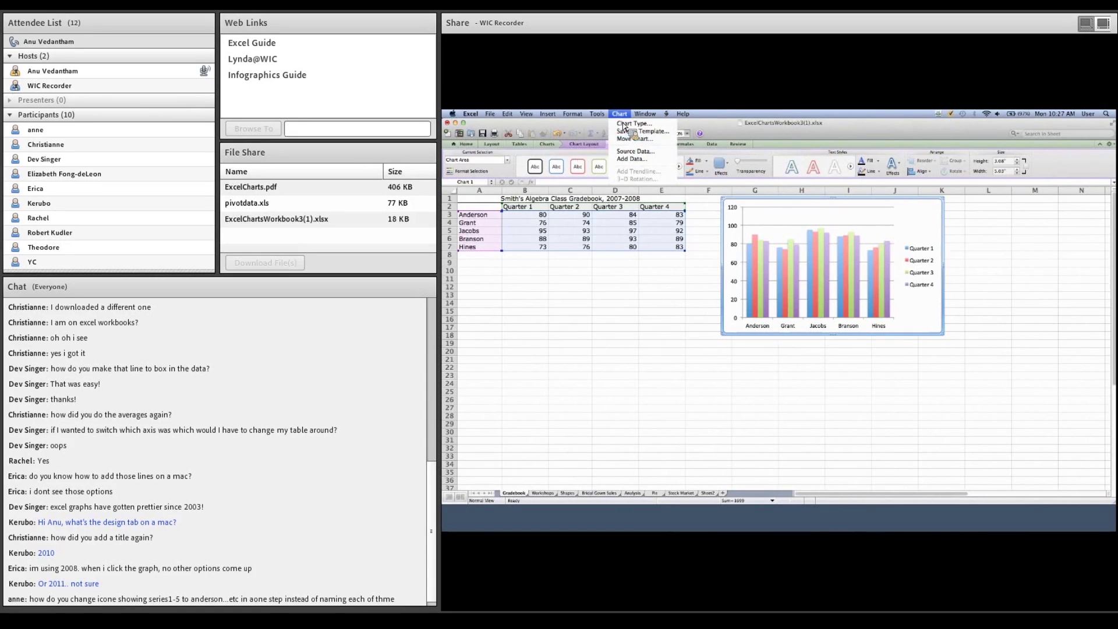
pyautogui.click(630, 152)
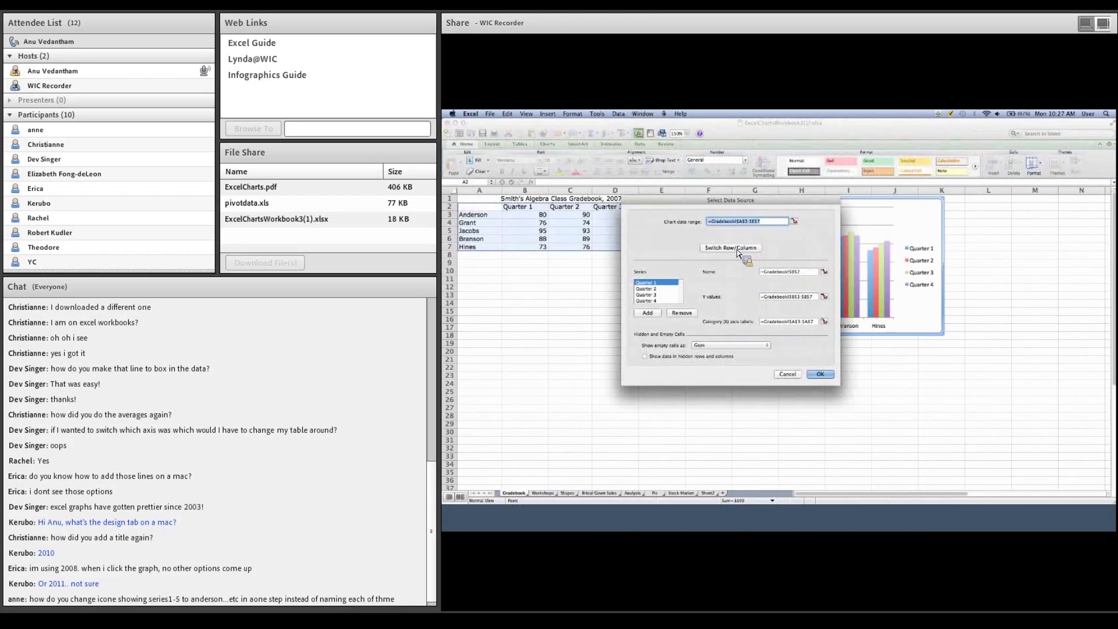
pyautogui.click(737, 250)
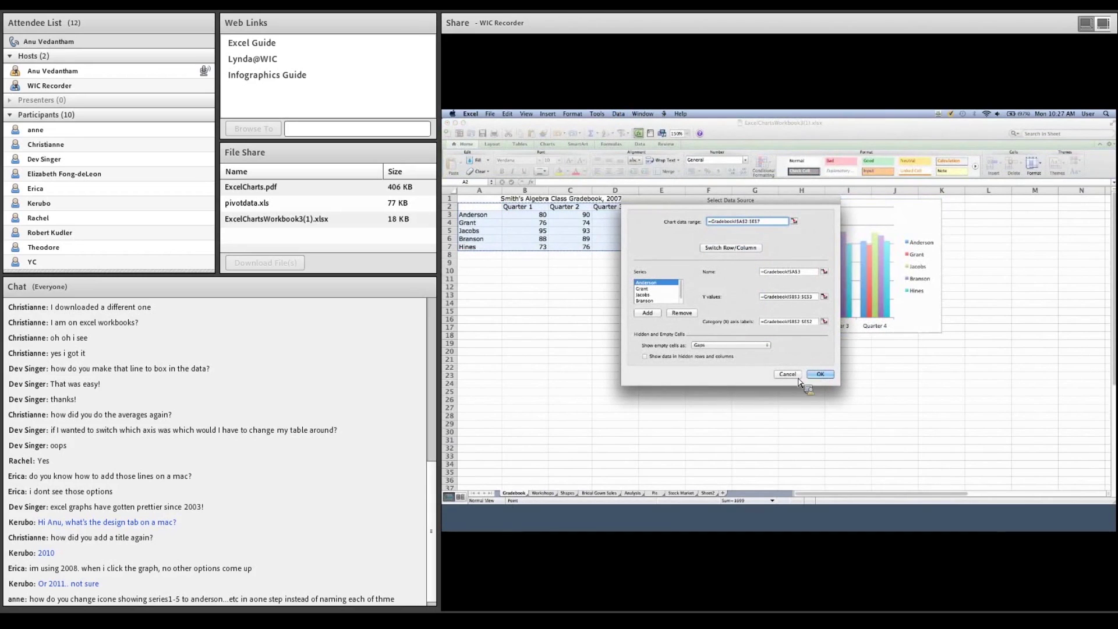
pyautogui.click(818, 375)
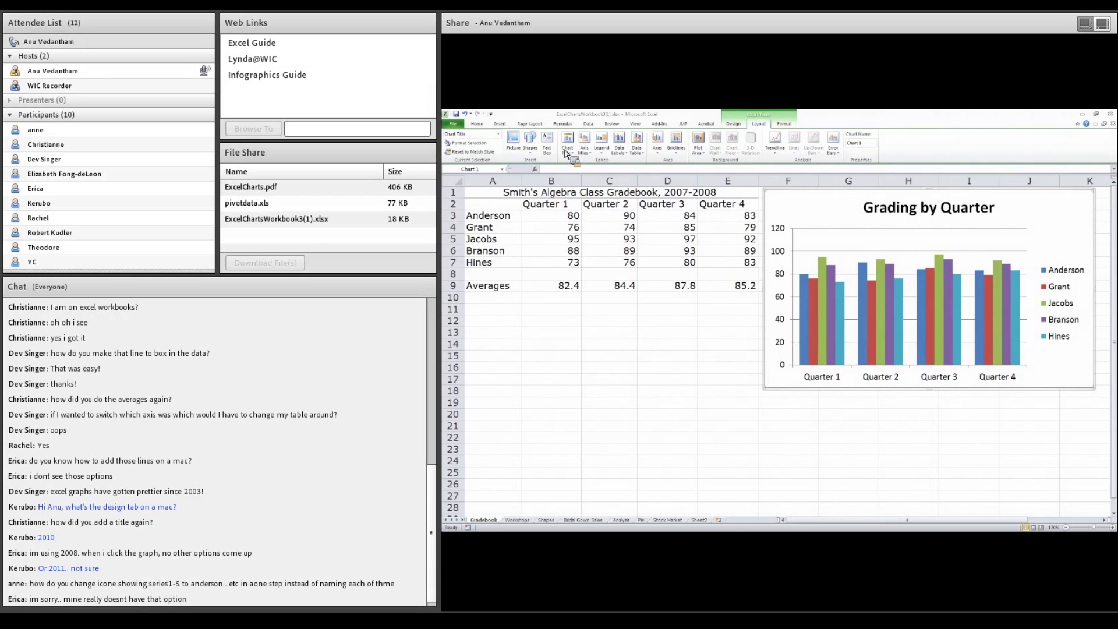
# - In Excel for Windows, examine the first student series' name and value references in the chart's data source, leaving them unedited
pyautogui.click(804, 203)
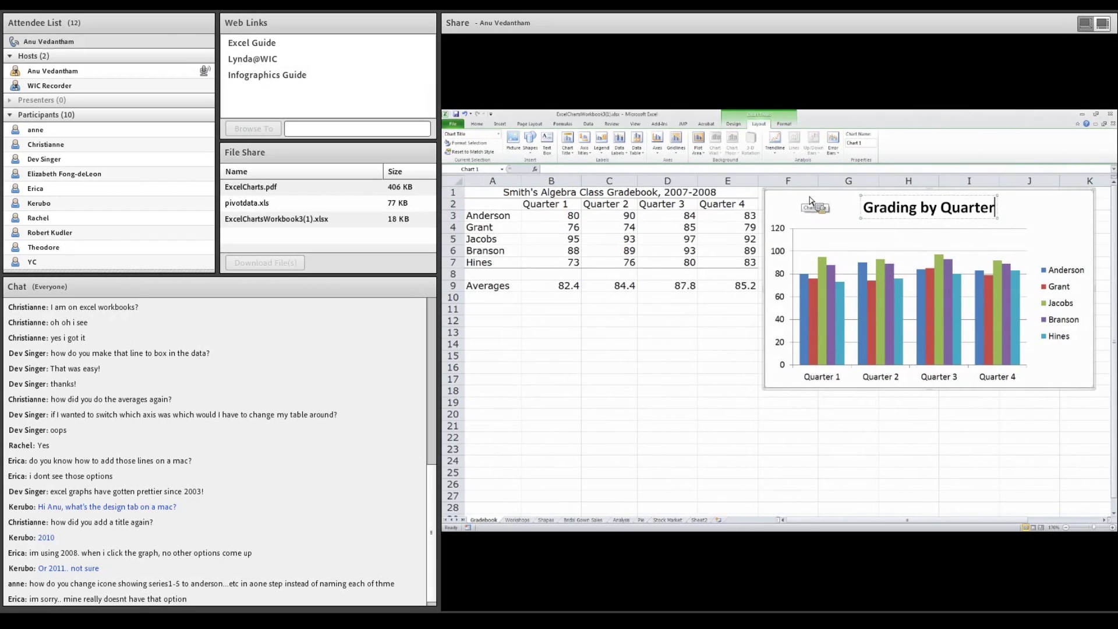
pyautogui.click(814, 204)
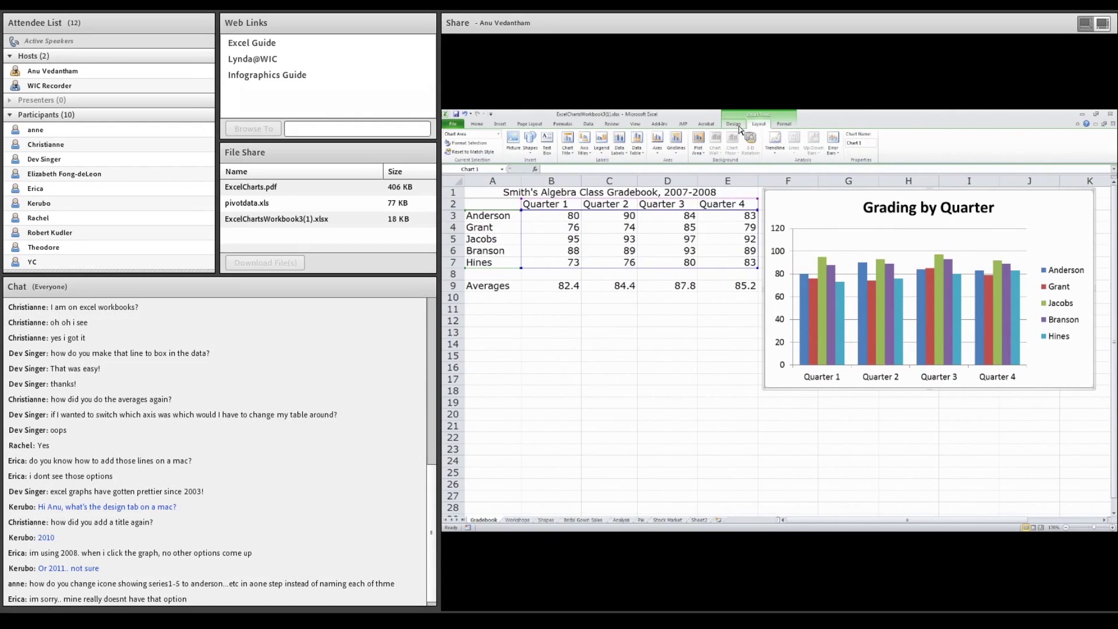
pyautogui.click(735, 124)
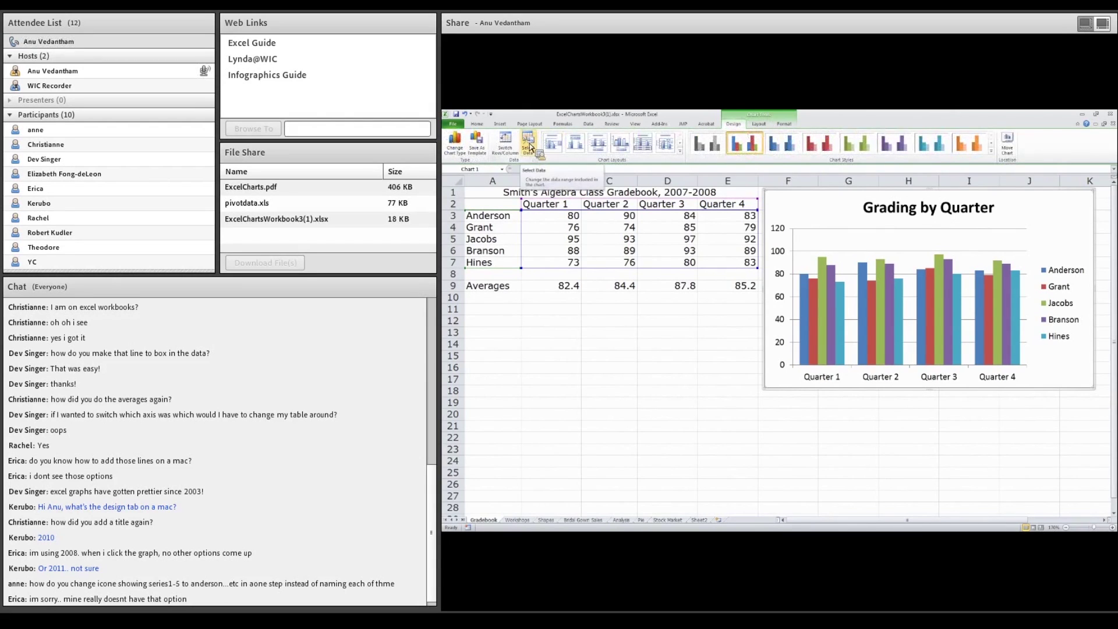
pyautogui.click(528, 145)
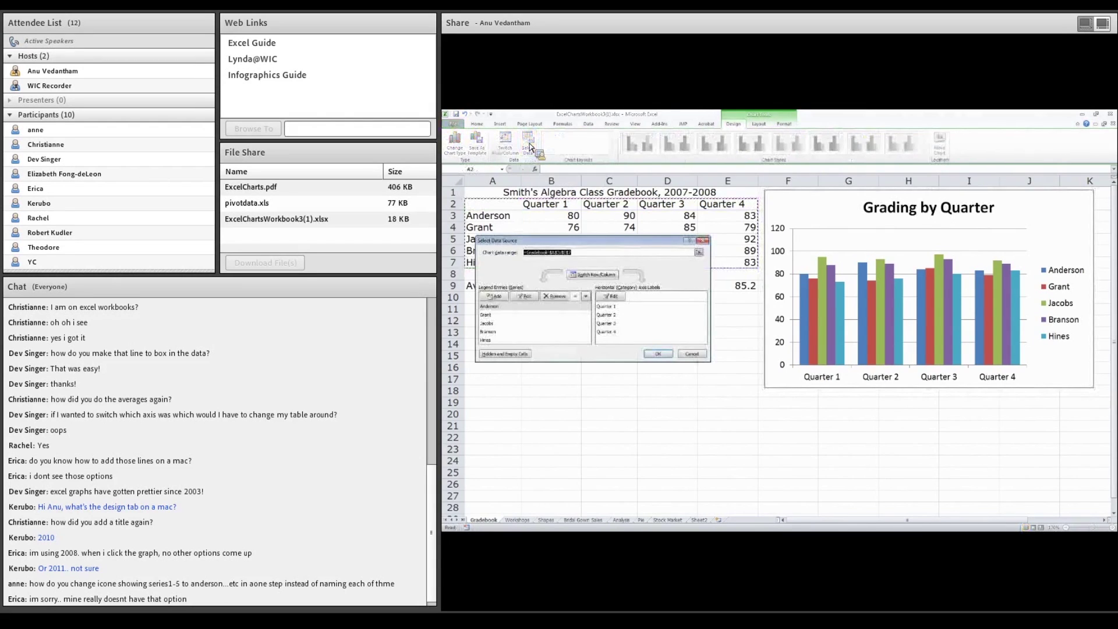
pyautogui.click(525, 299)
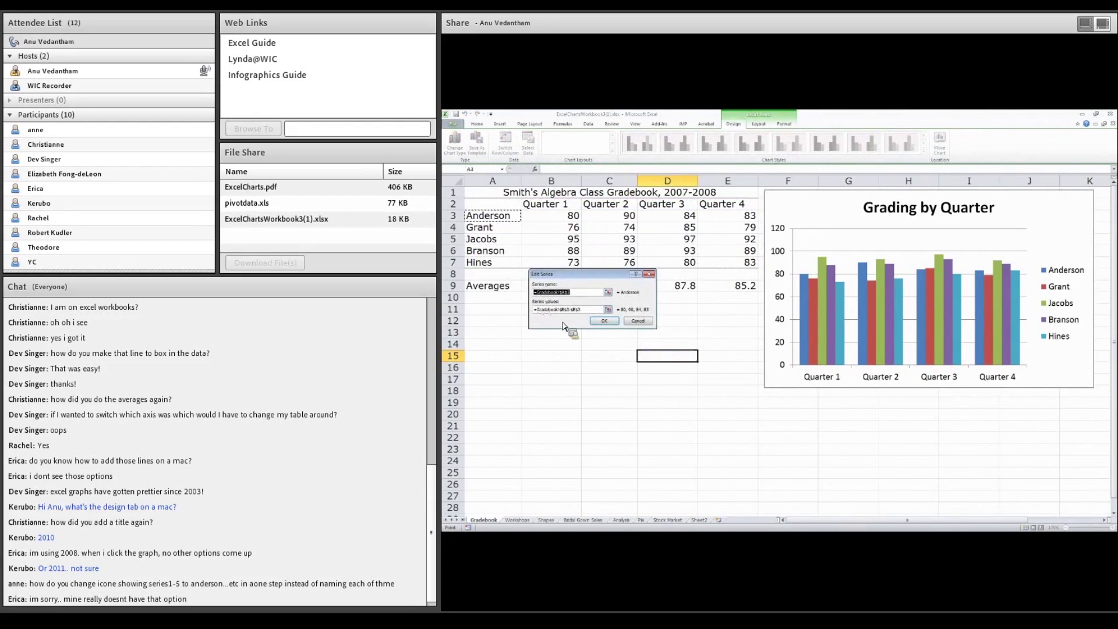
pyautogui.click(588, 294)
pyautogui.click(592, 309)
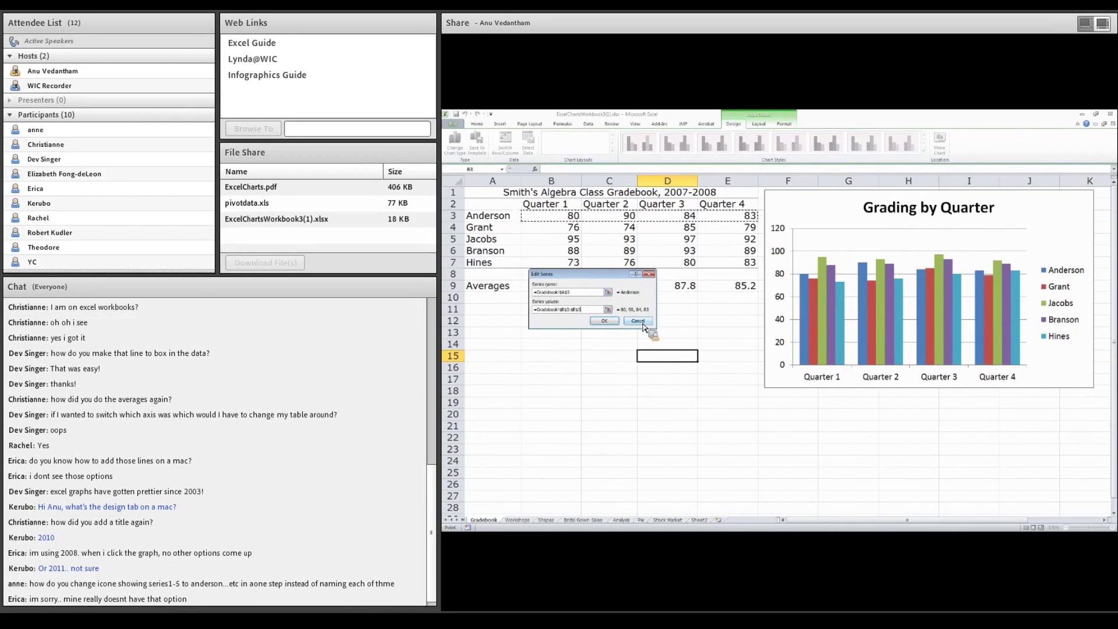
pyautogui.click(642, 324)
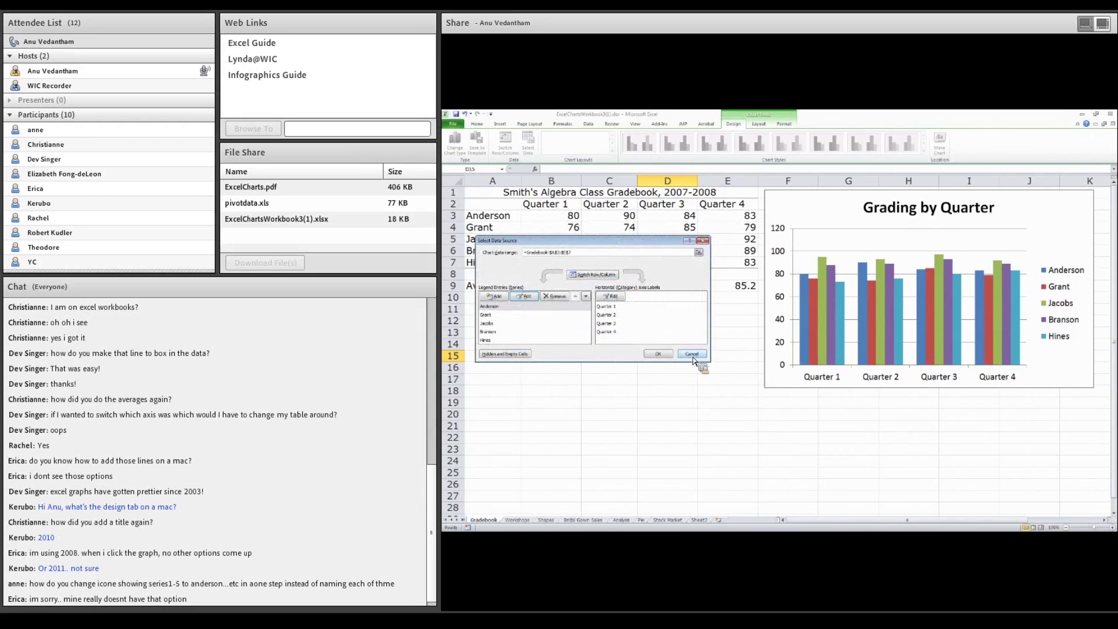
pyautogui.click(692, 355)
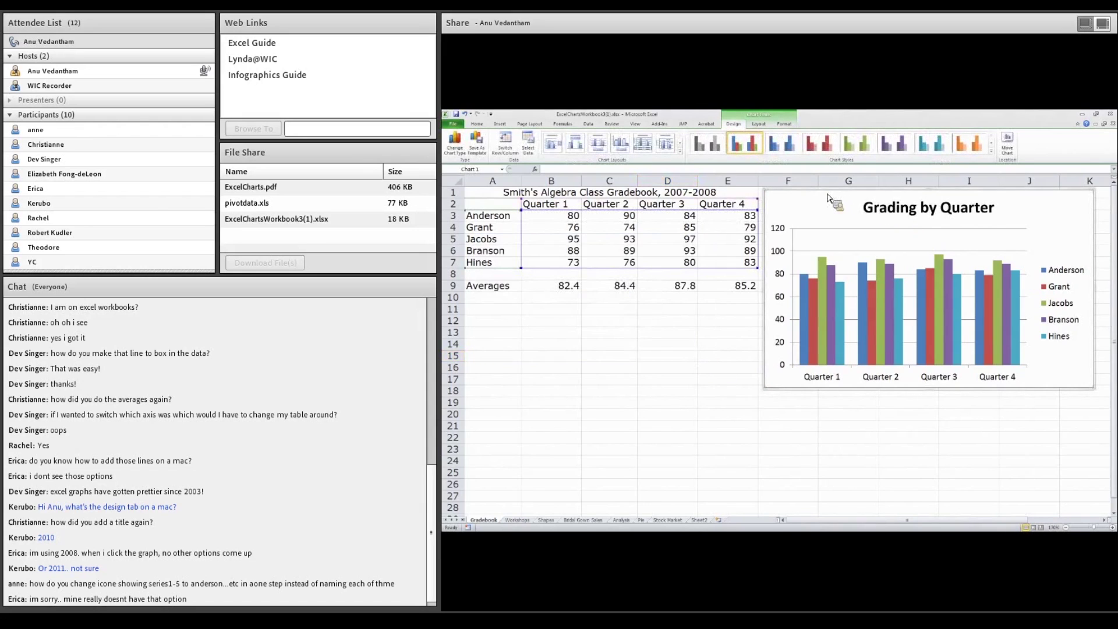
# - Compare selecting the gradebook table with its headings (A2:E7) against the grades alone (B3:E7), and clear the selection
pyautogui.click(503, 209)
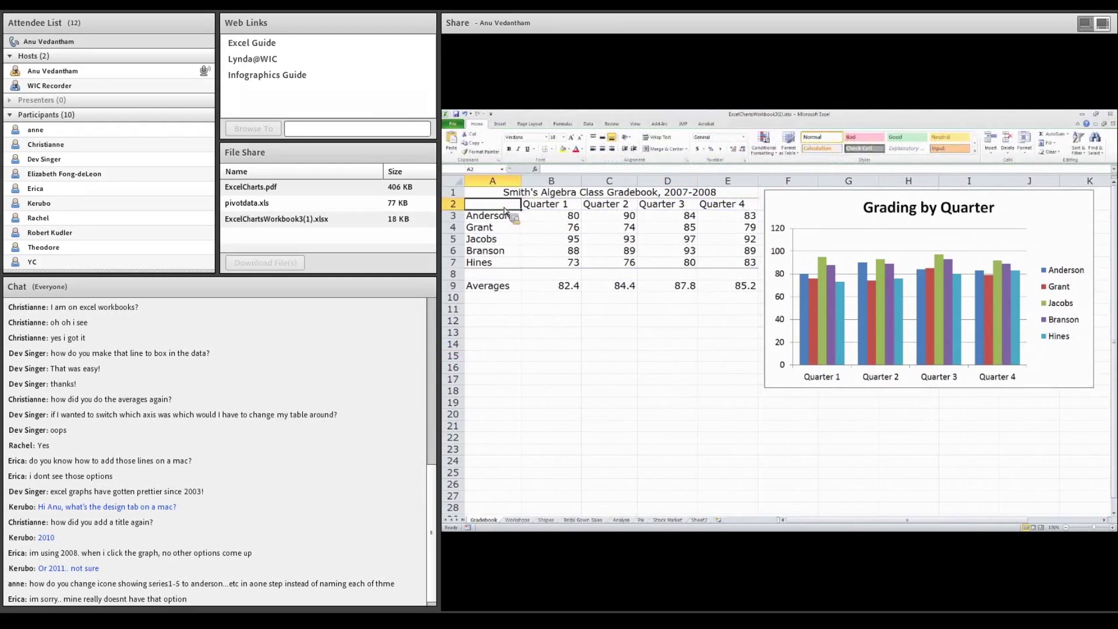
pyautogui.moveTo(503, 210); pyautogui.dragTo(745, 267)
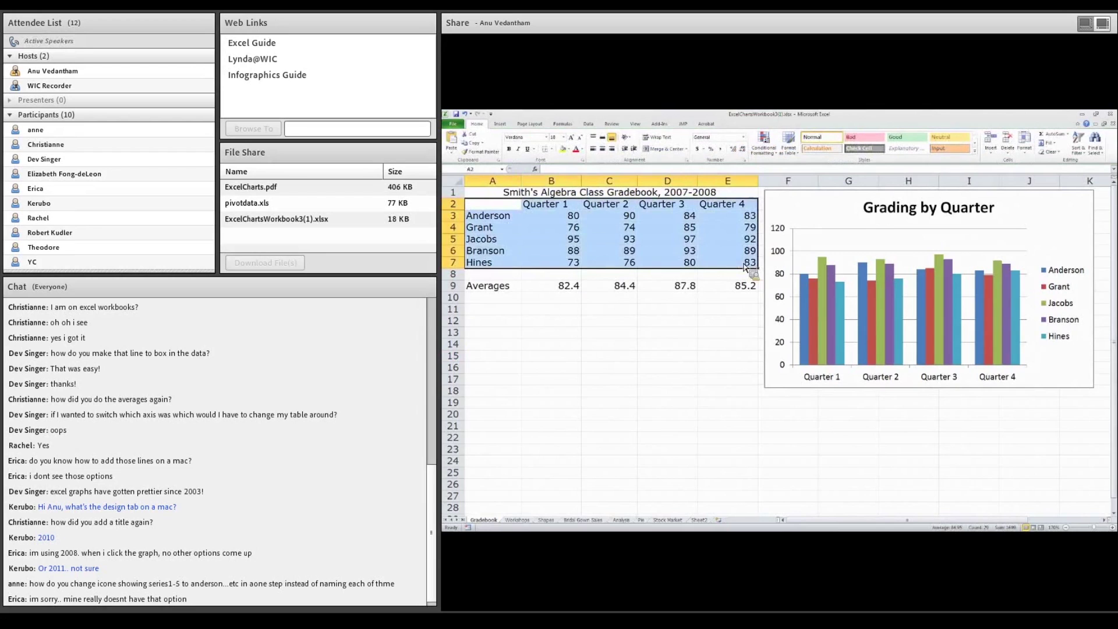
pyautogui.click(556, 217)
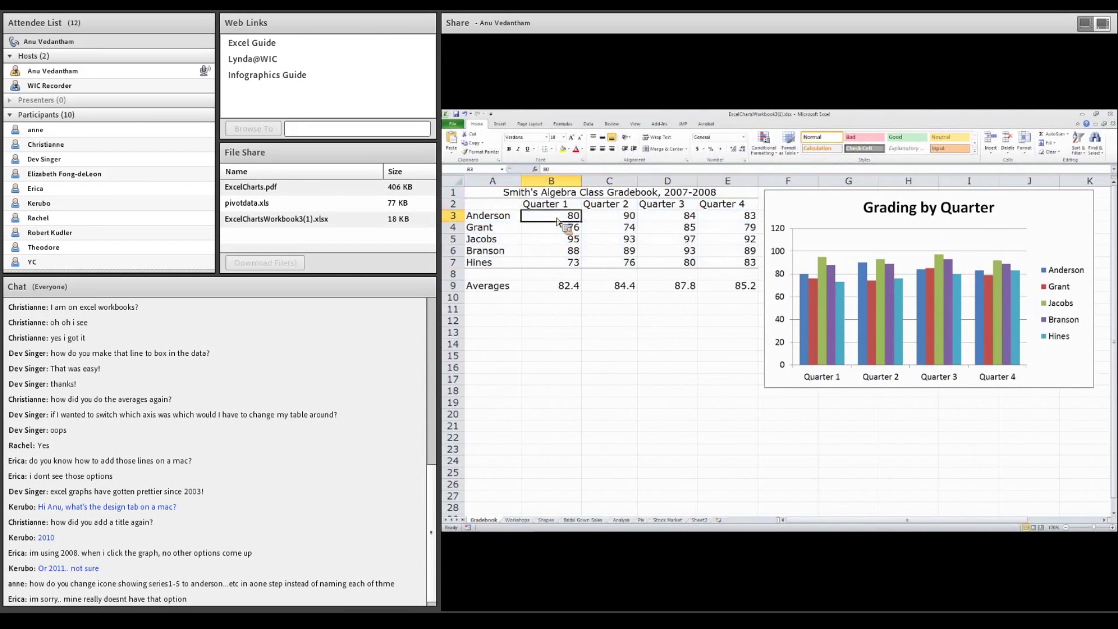
pyautogui.keyDown('shift'); pyautogui.click(745, 265); pyautogui.keyUp('shift')
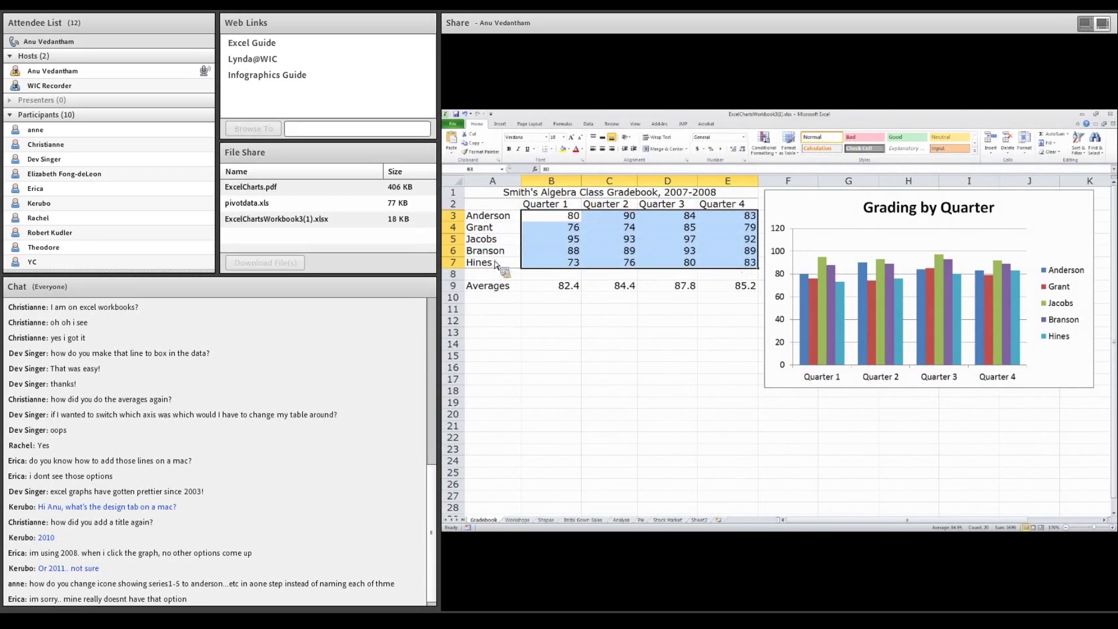
pyautogui.click(492, 205)
pyautogui.keyDown('shift'); pyautogui.click(742, 265); pyautogui.keyUp('shift')
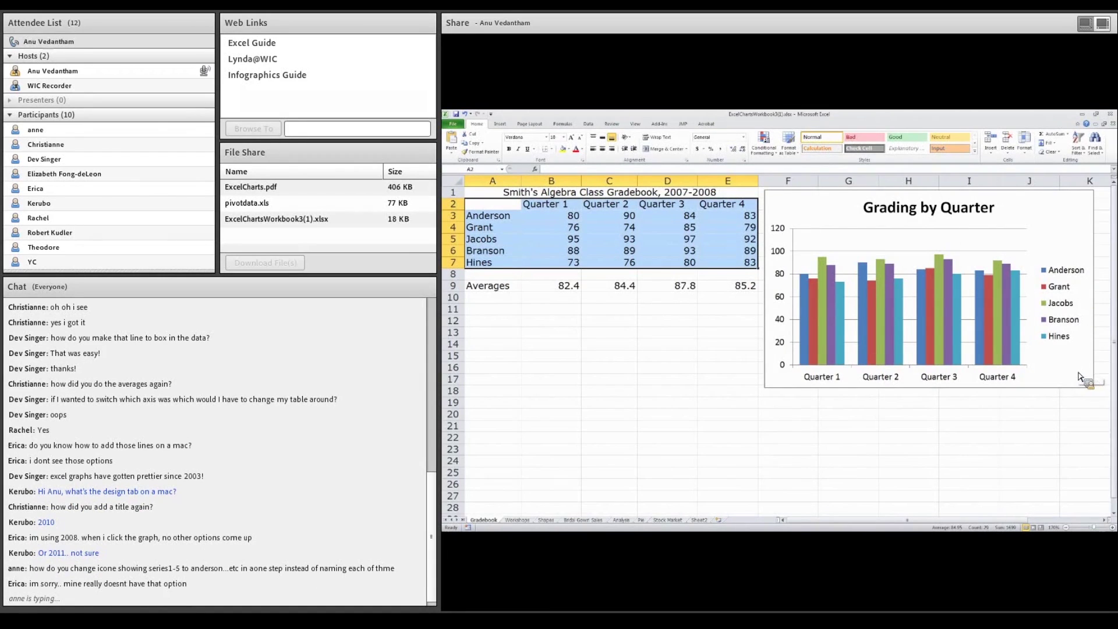
pyautogui.click(571, 382)
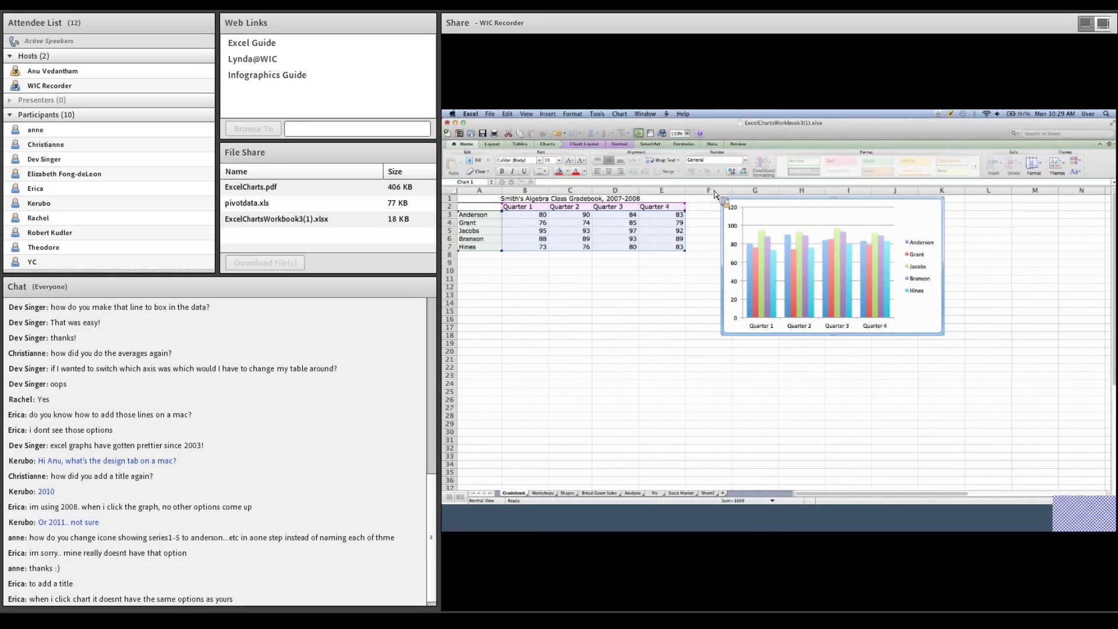
# - In Excel for Mac, add a chart title above the gradebook chart and look over the title's format options
pyautogui.click(619, 113)
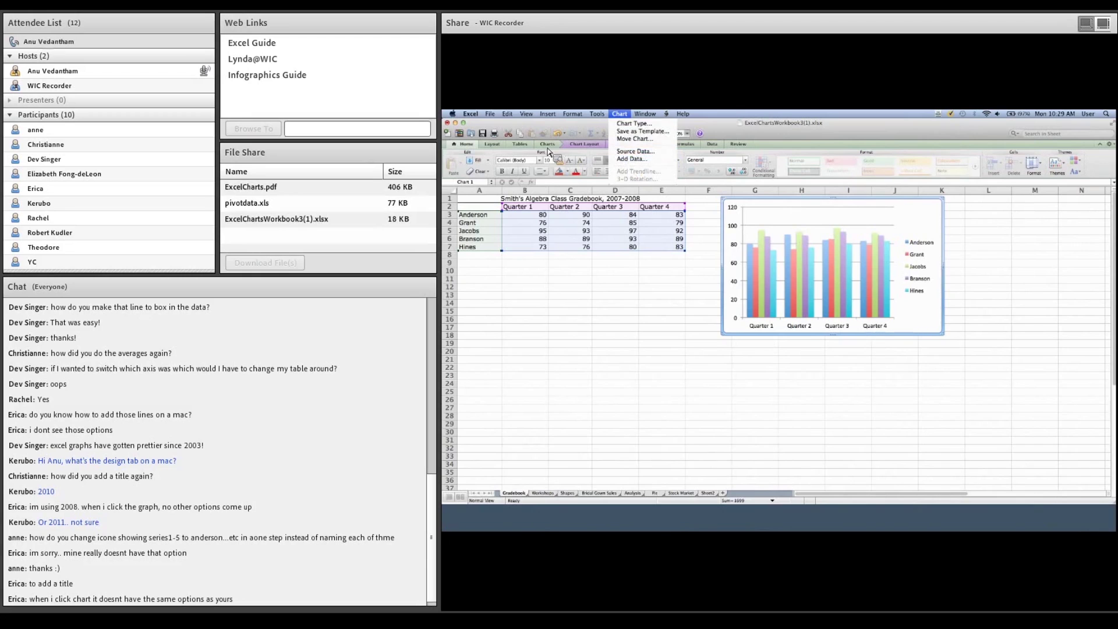
pyautogui.click(549, 148)
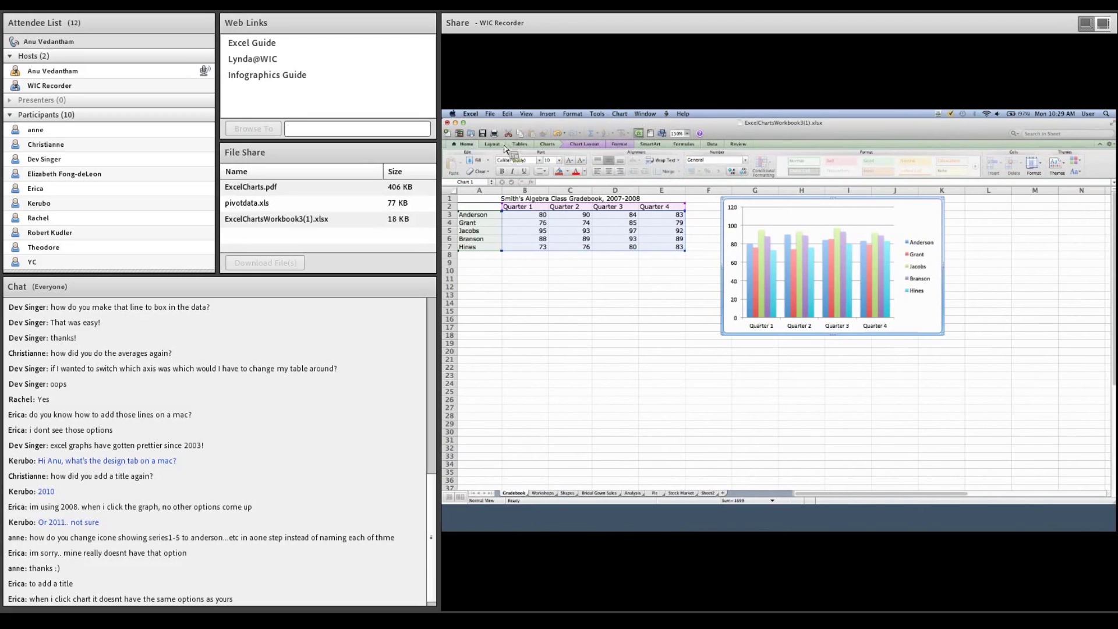
pyautogui.click(472, 144)
pyautogui.click(474, 146)
pyautogui.click(550, 145)
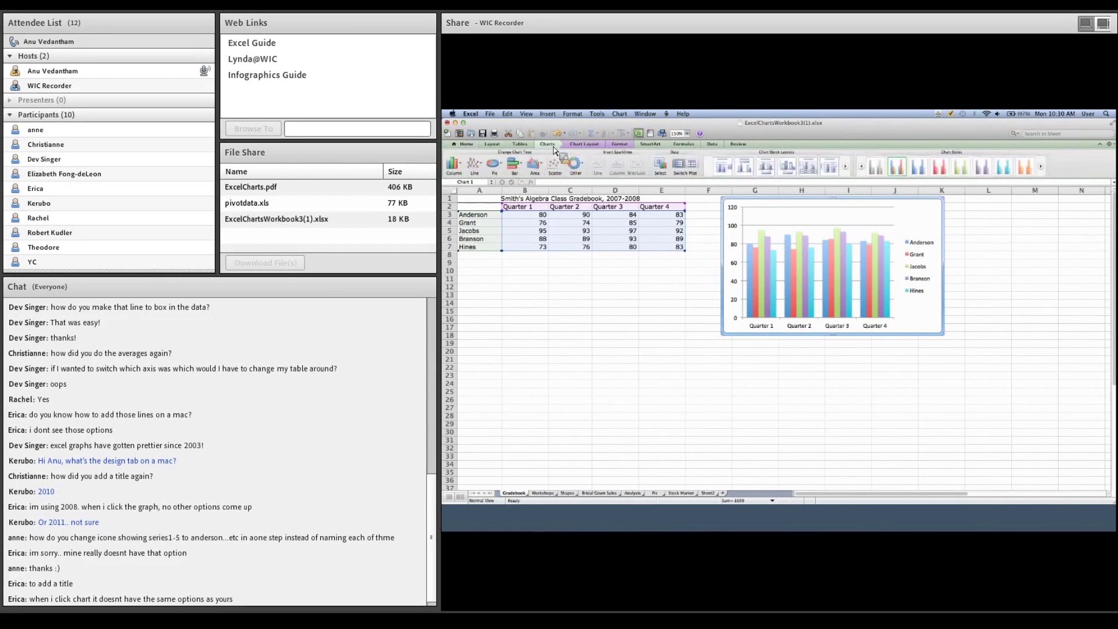
pyautogui.click(585, 146)
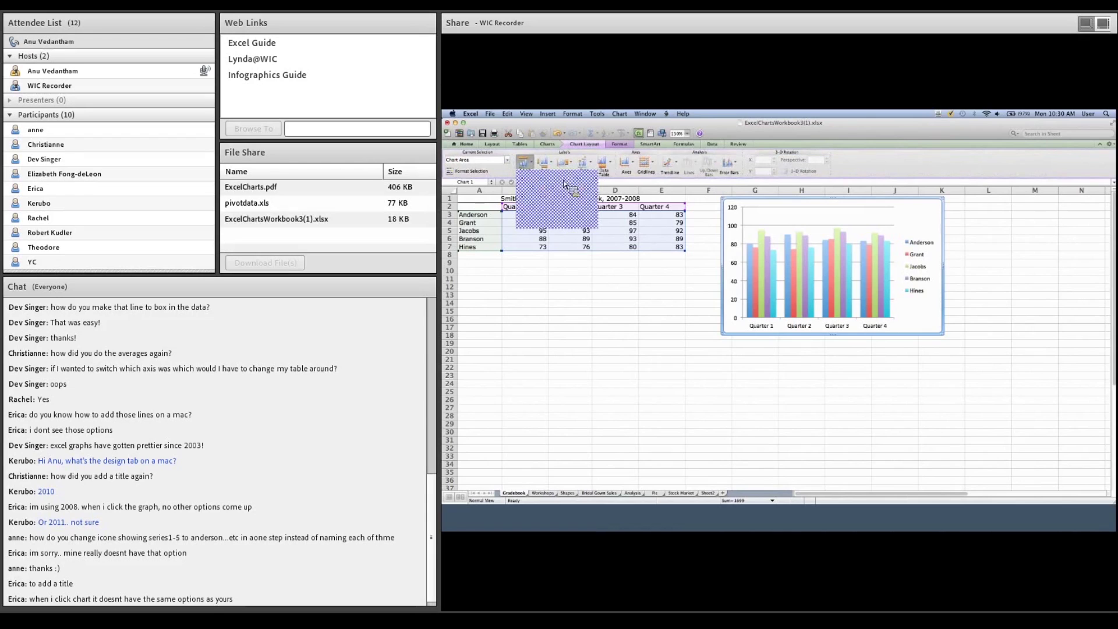
pyautogui.click(556, 200)
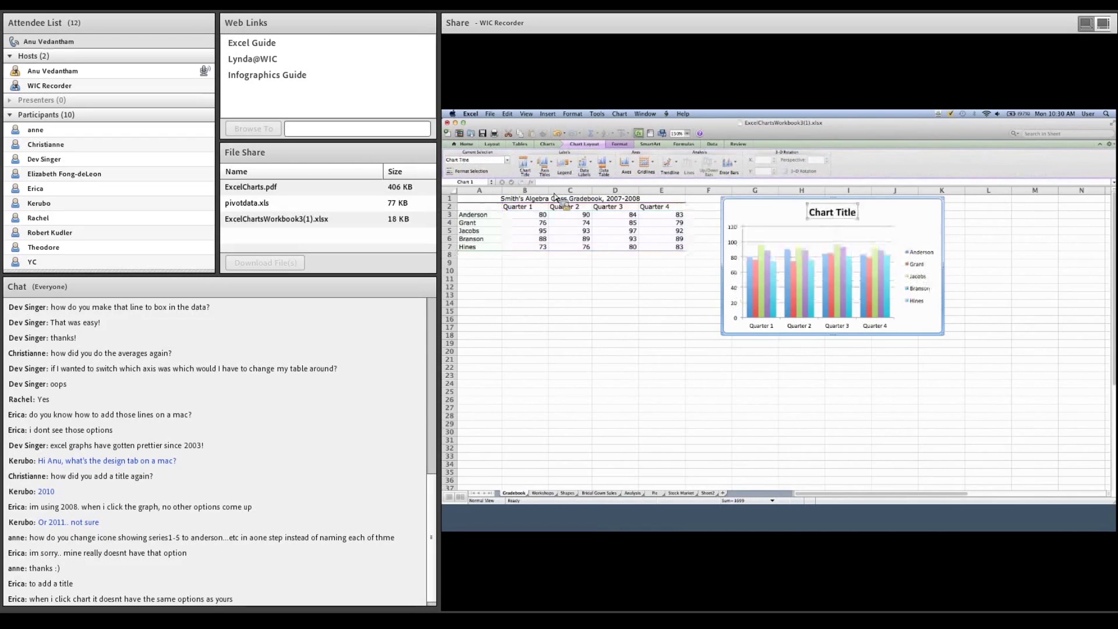
pyautogui.click(623, 145)
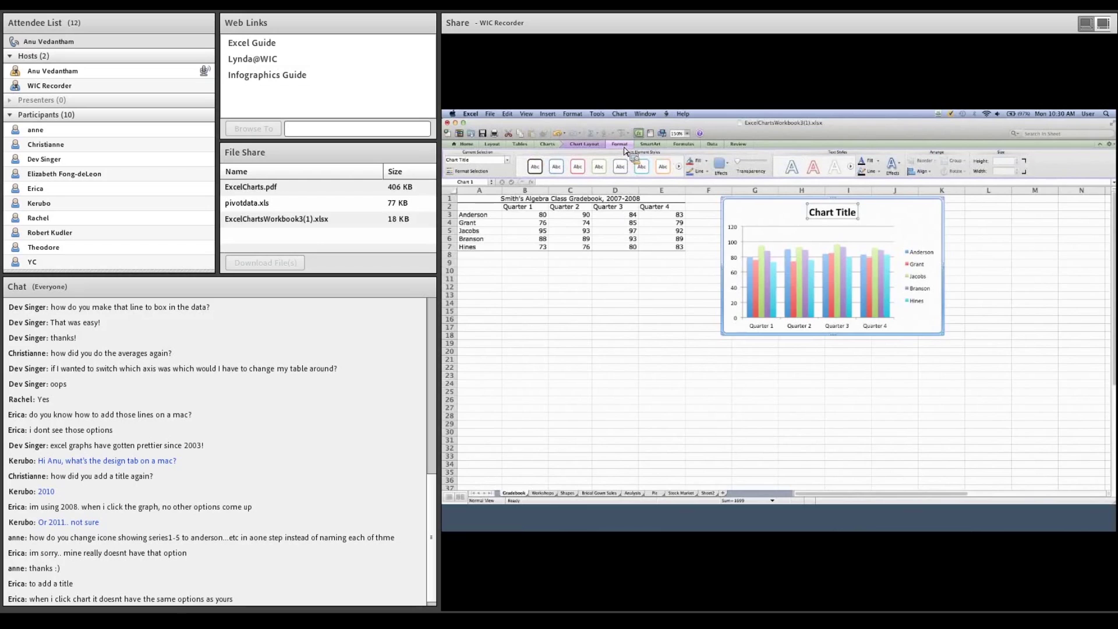
pyautogui.click(619, 114)
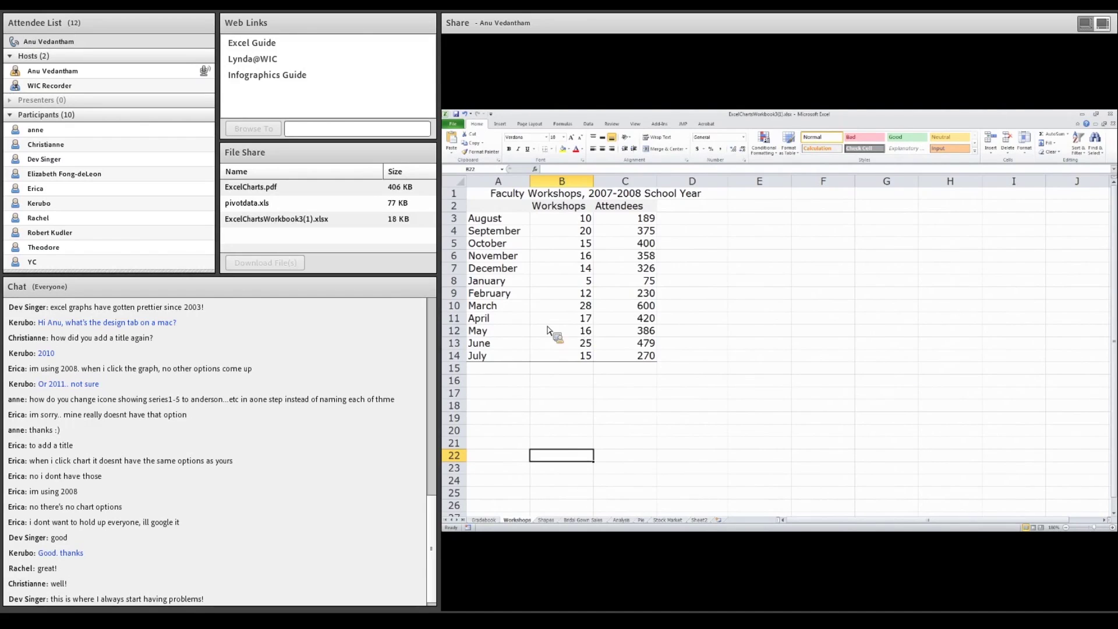
# - In Excel for Windows, insert a 2-D line chart of the faculty workshops table (A2:C14) and place it beside the data
pyautogui.click(488, 208)
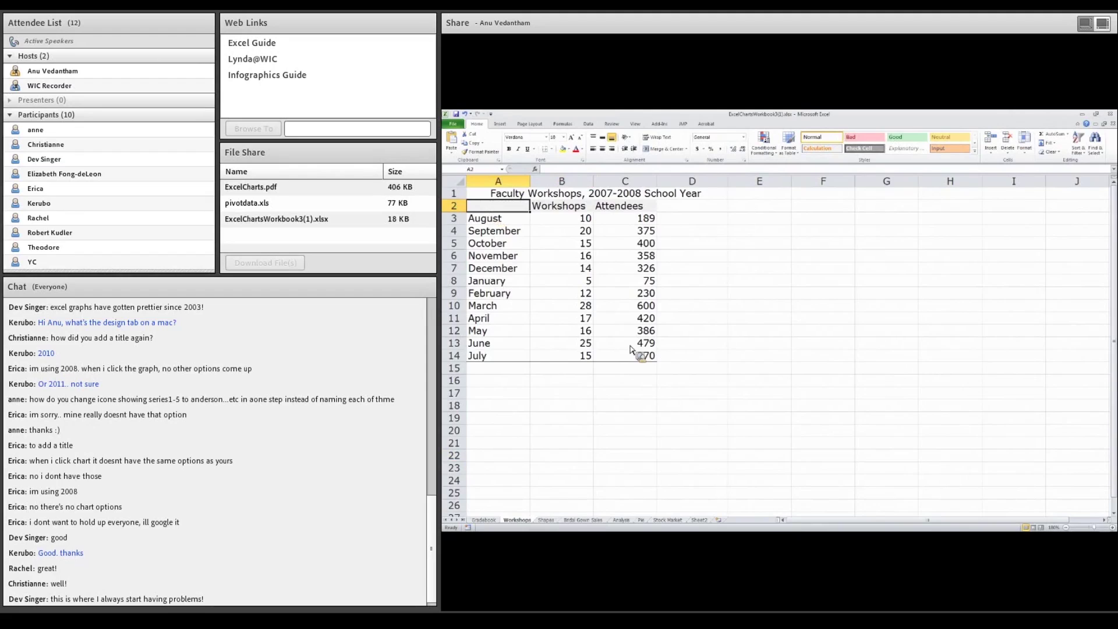
pyautogui.keyDown('shift'); pyautogui.click(639, 359); pyautogui.keyUp('shift')
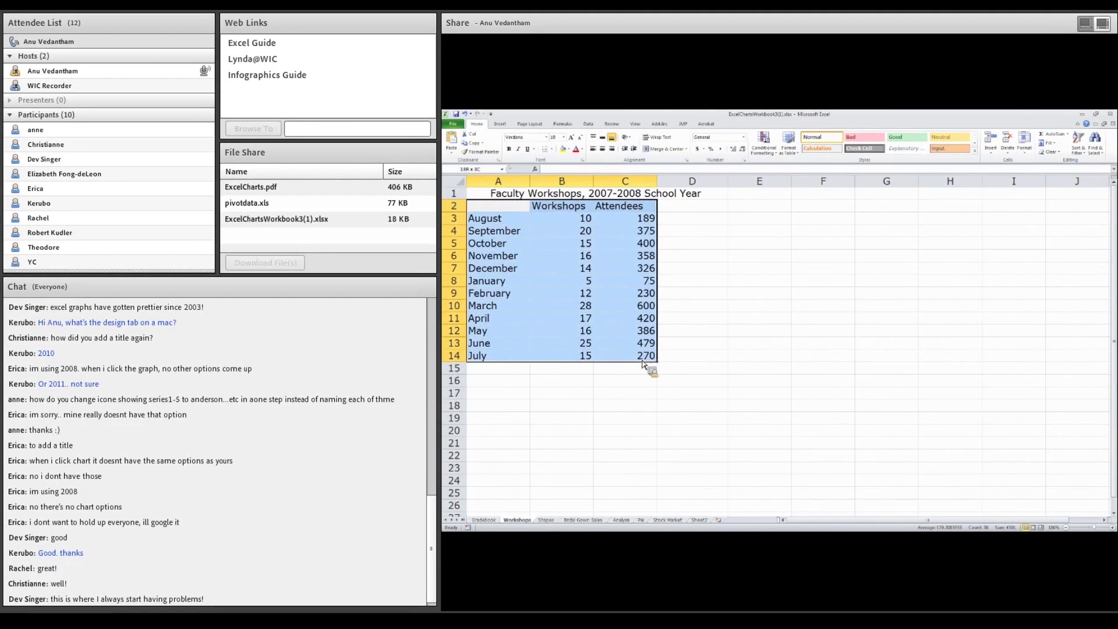
pyautogui.click(501, 125)
pyautogui.click(611, 144)
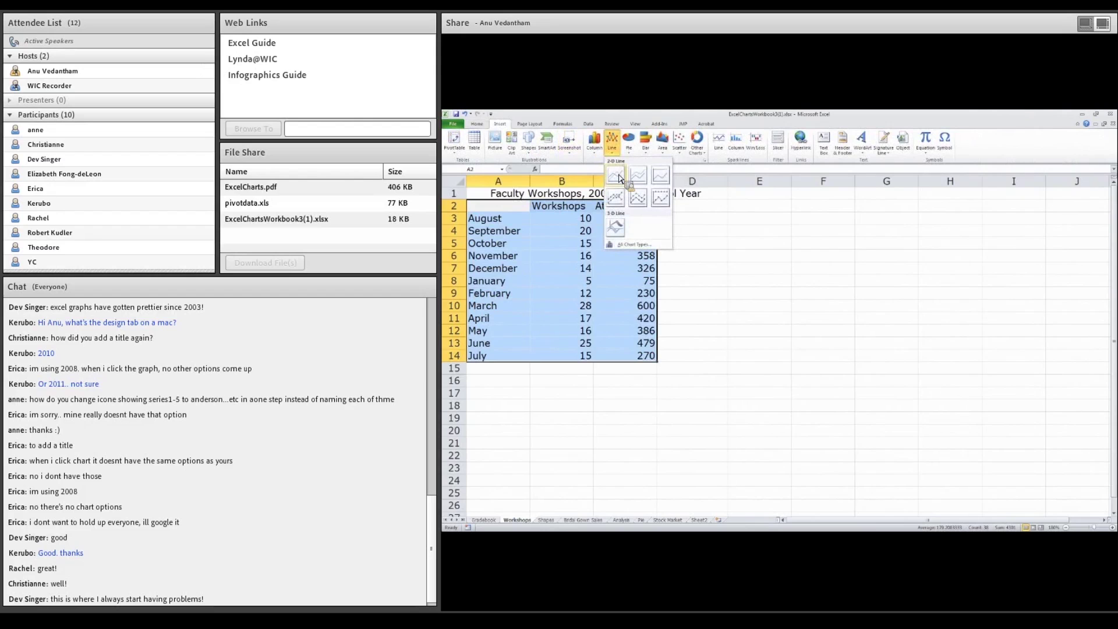
pyautogui.click(618, 176)
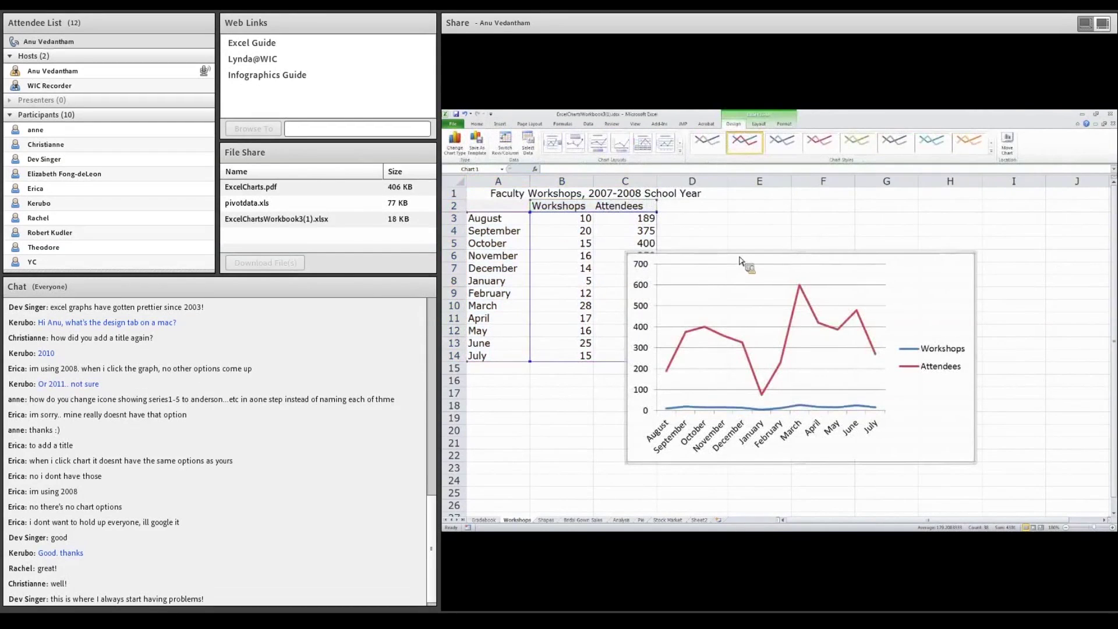
pyautogui.moveTo(739, 260); pyautogui.dragTo(813, 205)
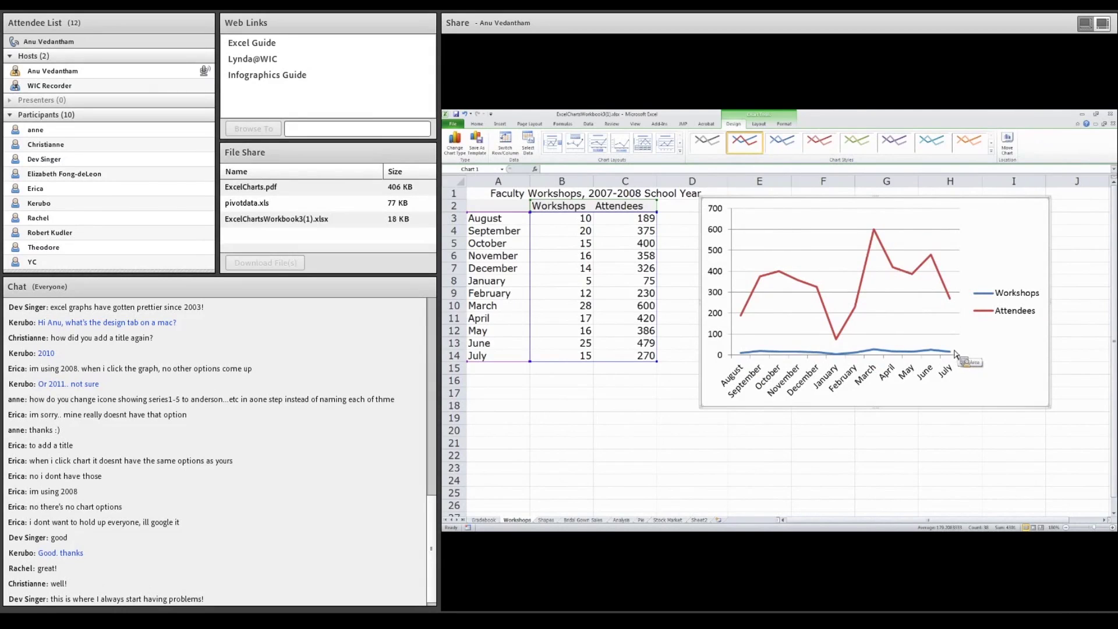
pyautogui.moveTo(813, 202); pyautogui.dragTo(827, 204)
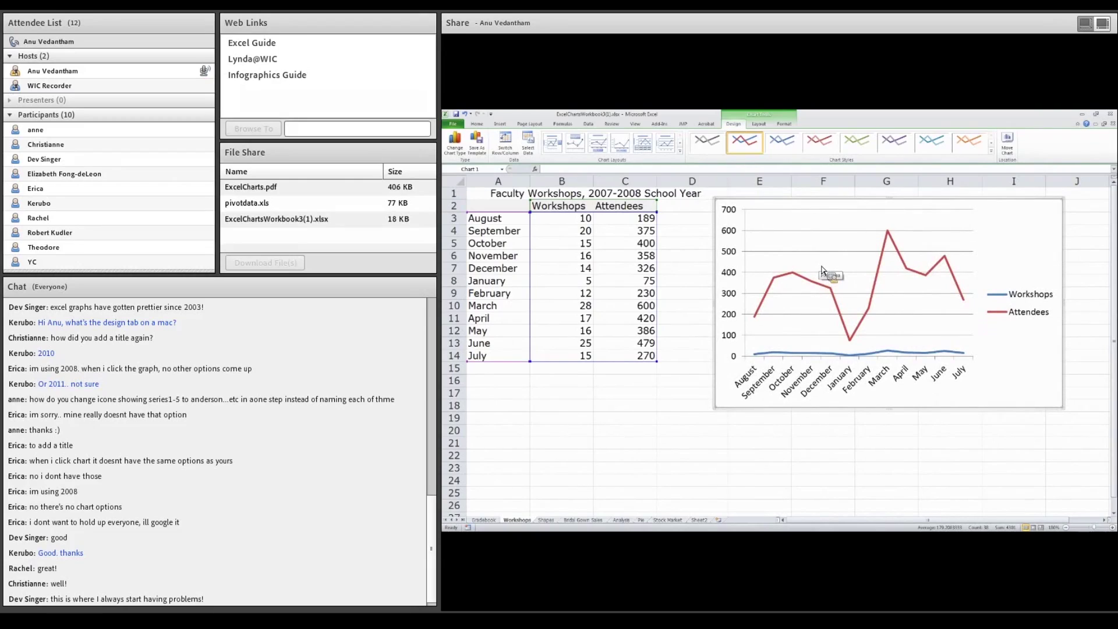
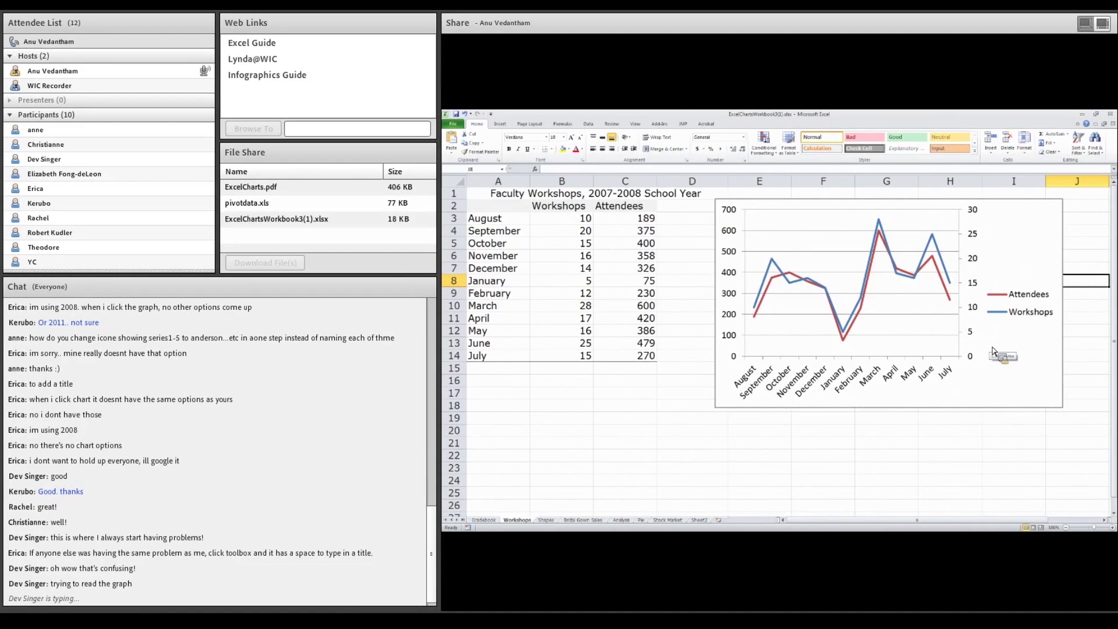
# - Review the axis and marker options in the Workshops series' formatting settings
pyautogui.rightClick(926, 262)
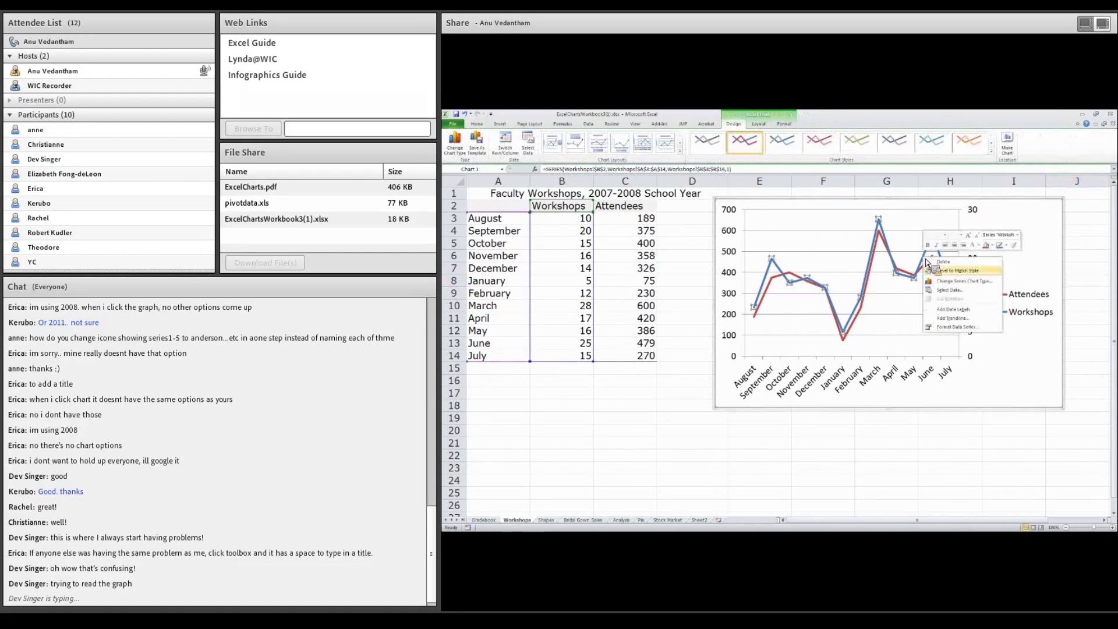
pyautogui.click(947, 327)
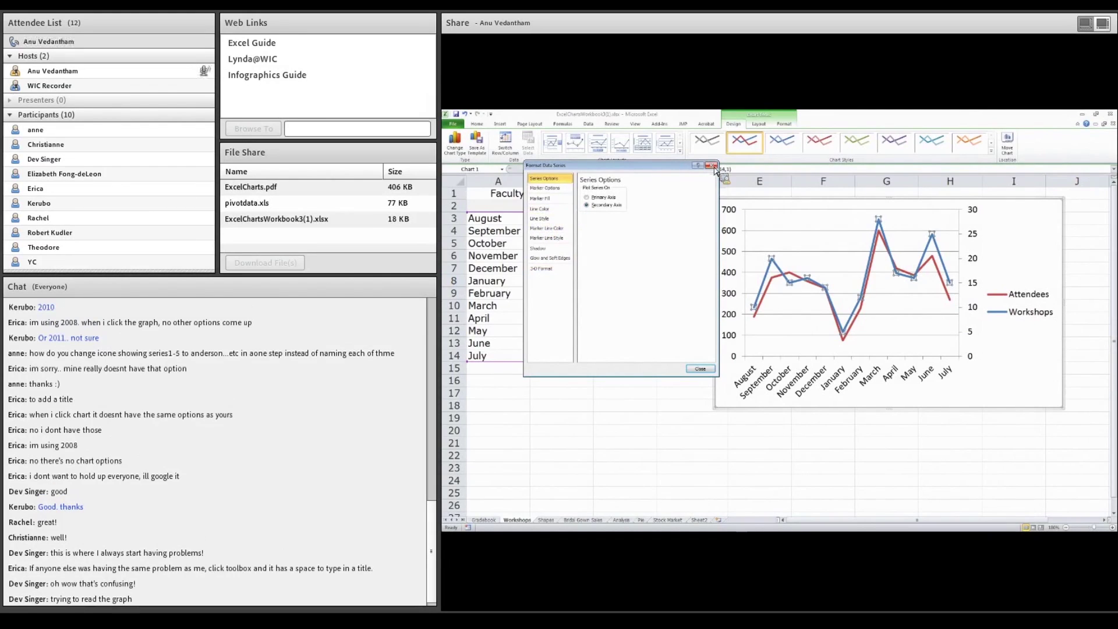
pyautogui.click(553, 188)
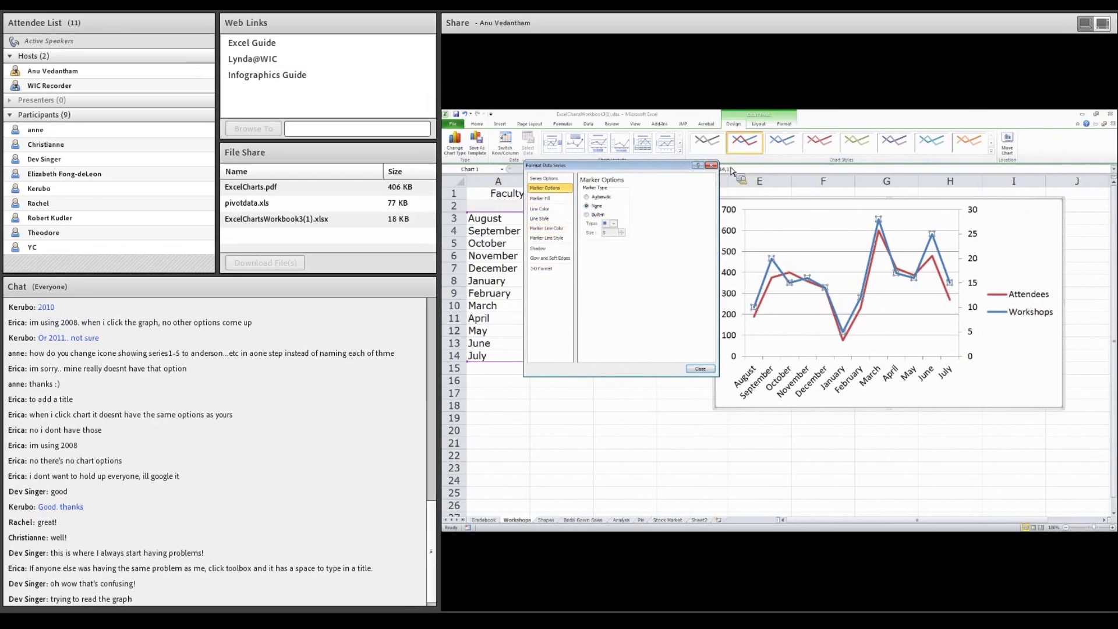
pyautogui.click(711, 165)
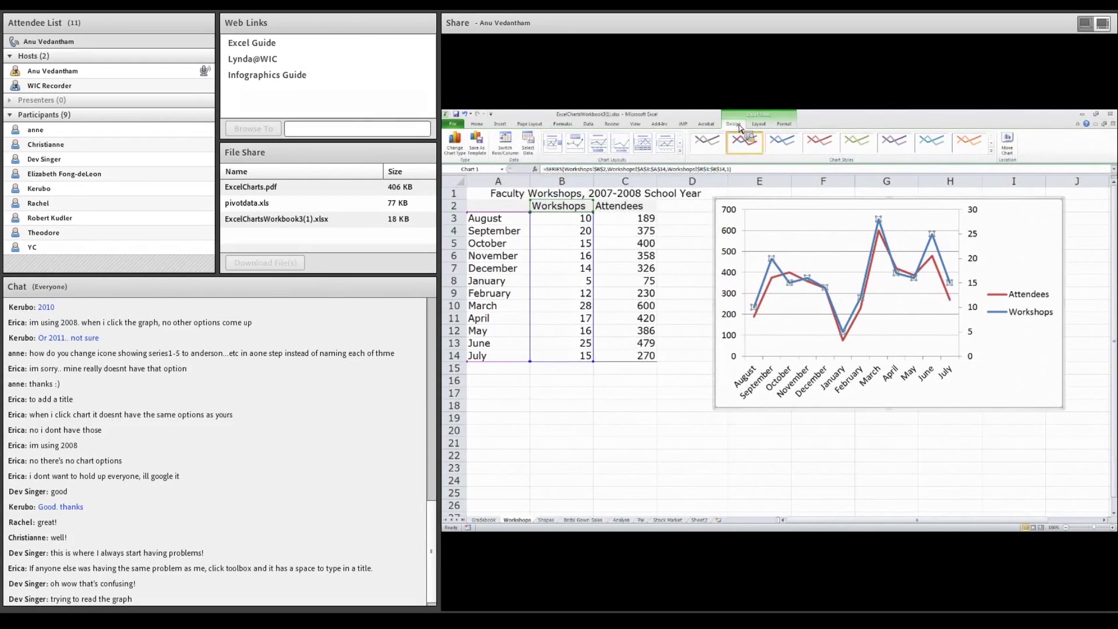
# - Change the Workshops series to a clustered column chart type
pyautogui.click(455, 142)
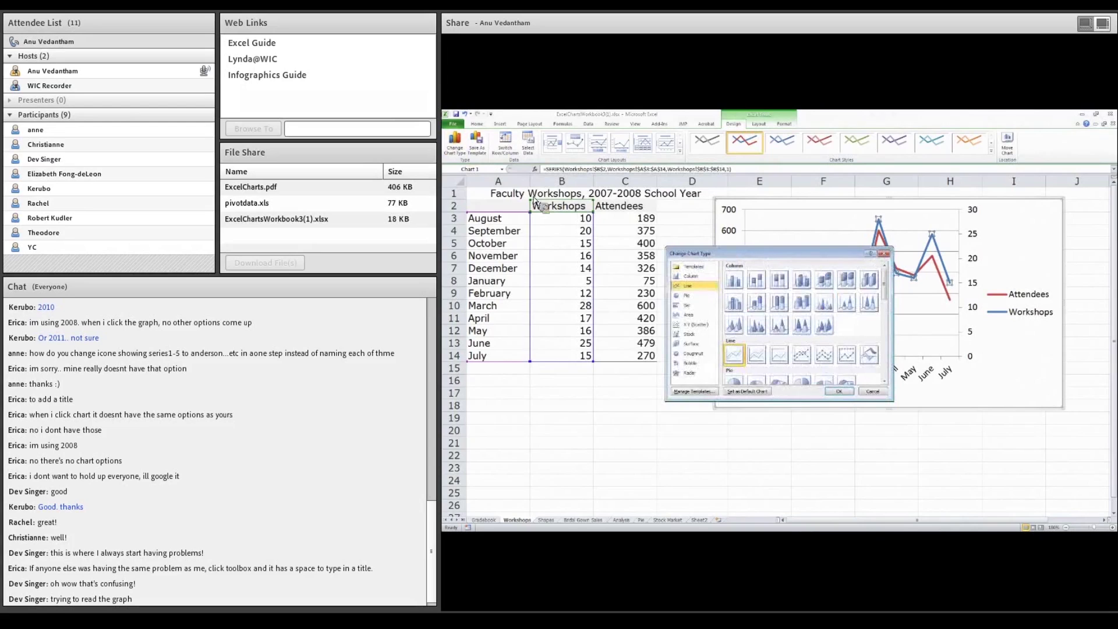
pyautogui.click(734, 281)
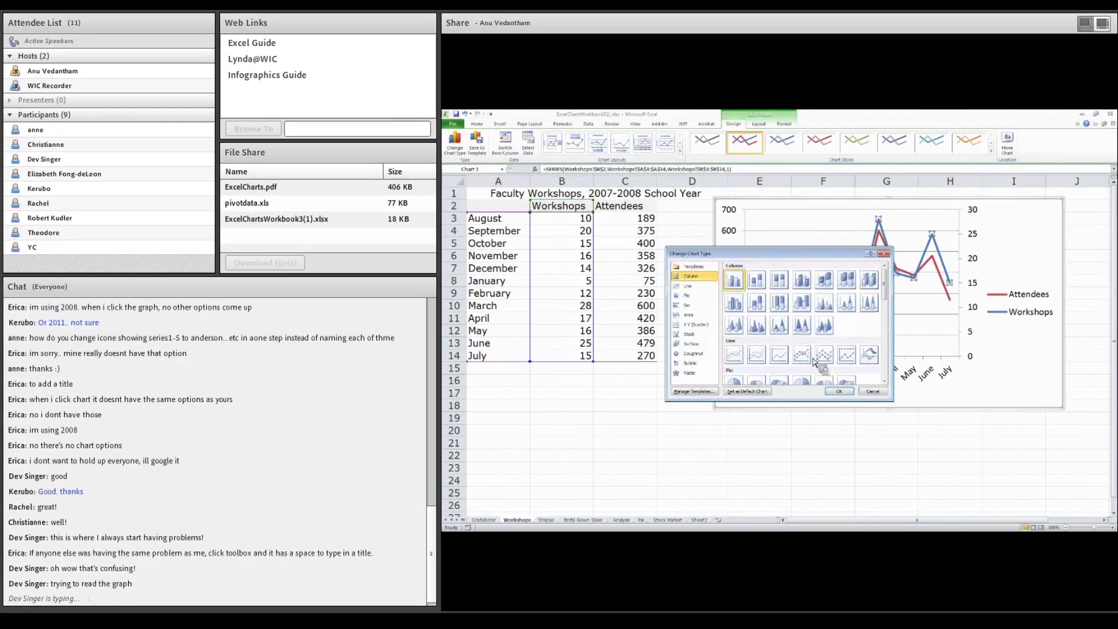
pyautogui.click(846, 392)
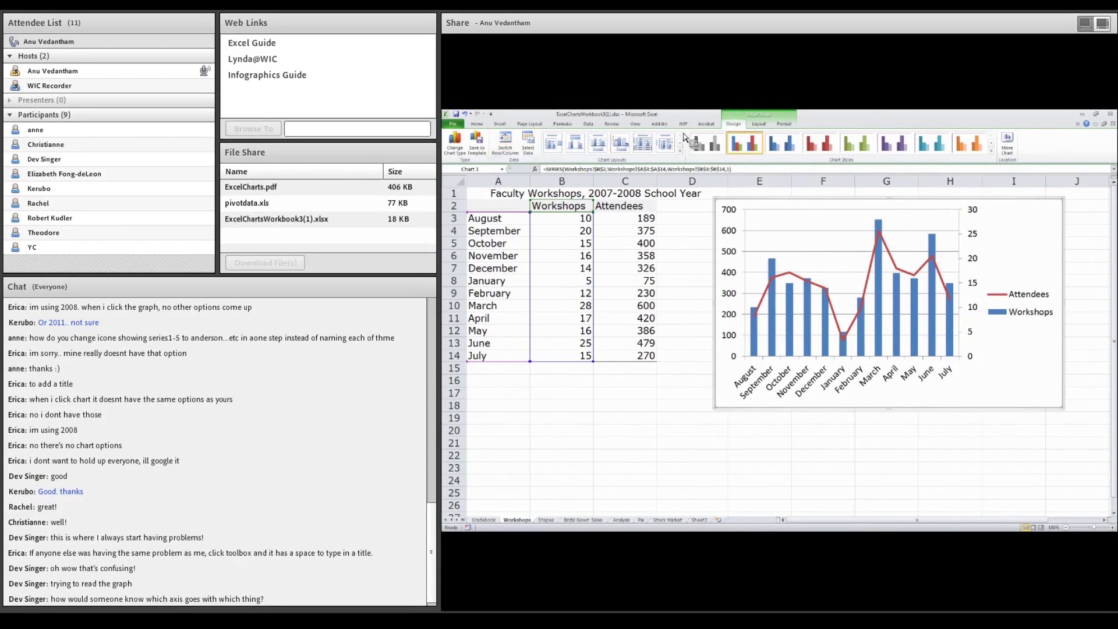
# - Add a chart title above the workshops chart
pyautogui.click(758, 124)
pyautogui.click(568, 144)
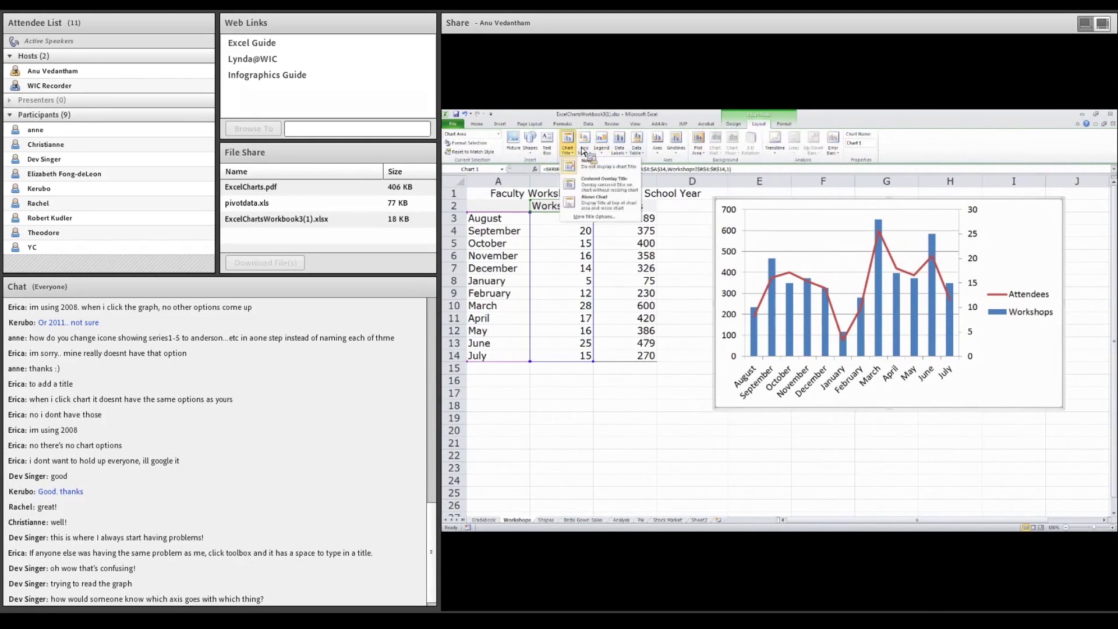
pyautogui.click(589, 191)
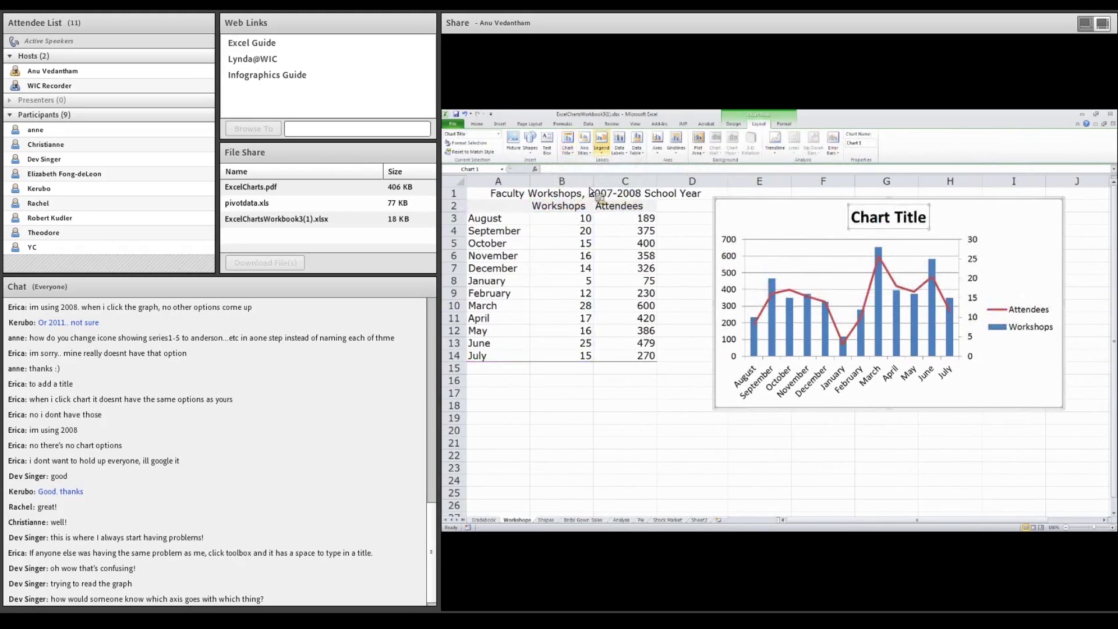
# - Turn off the workshops chart's legend and show it again at the right of the plot
pyautogui.click(602, 142)
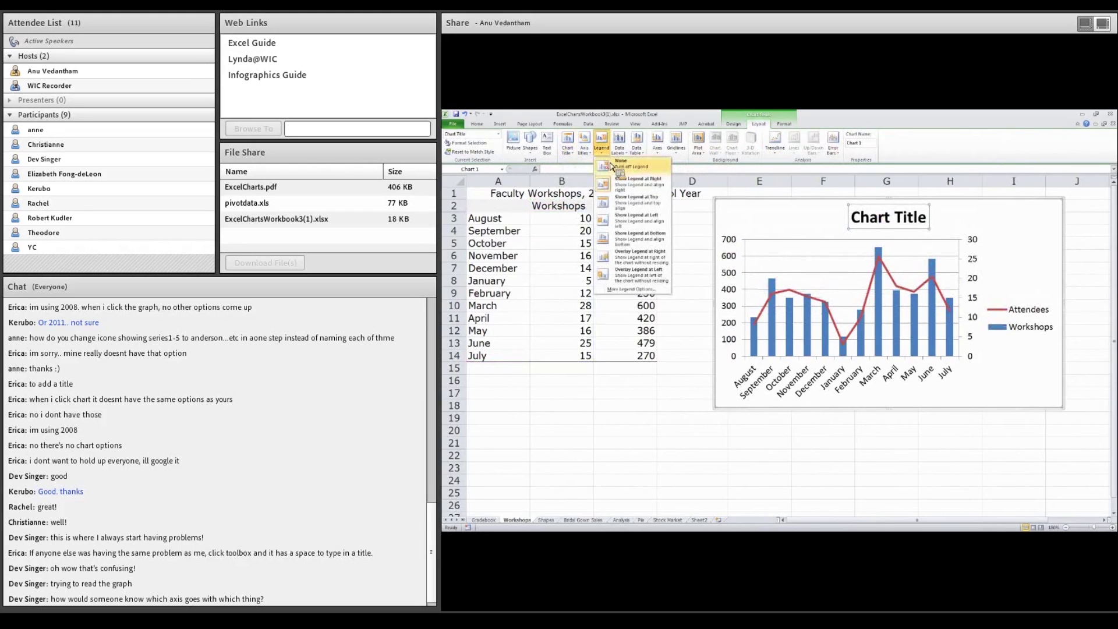
pyautogui.click(613, 166)
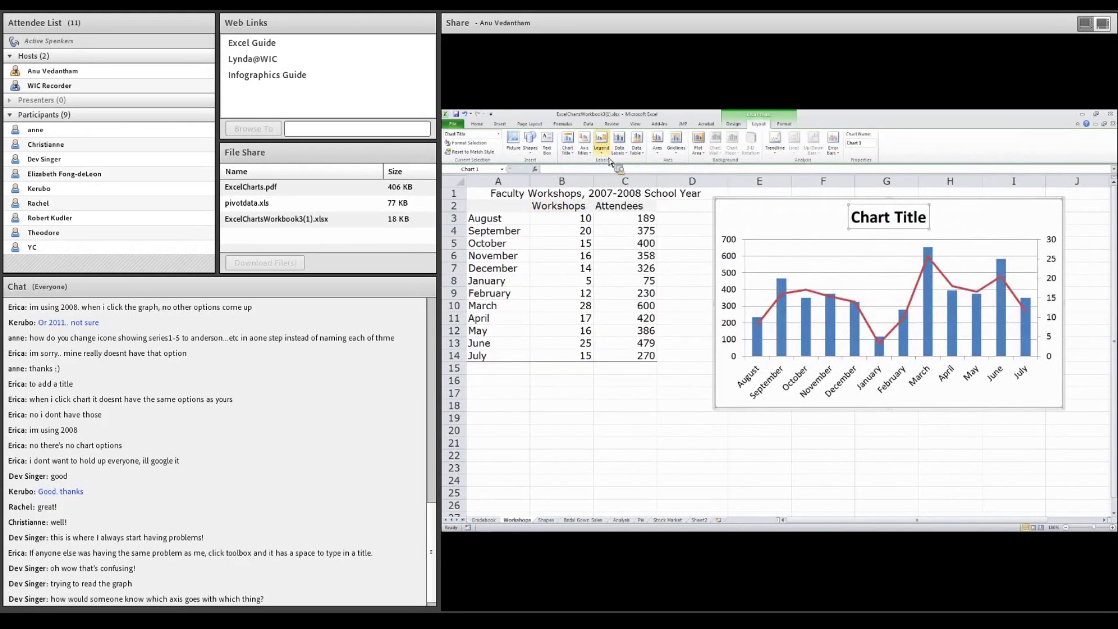
pyautogui.click(601, 142)
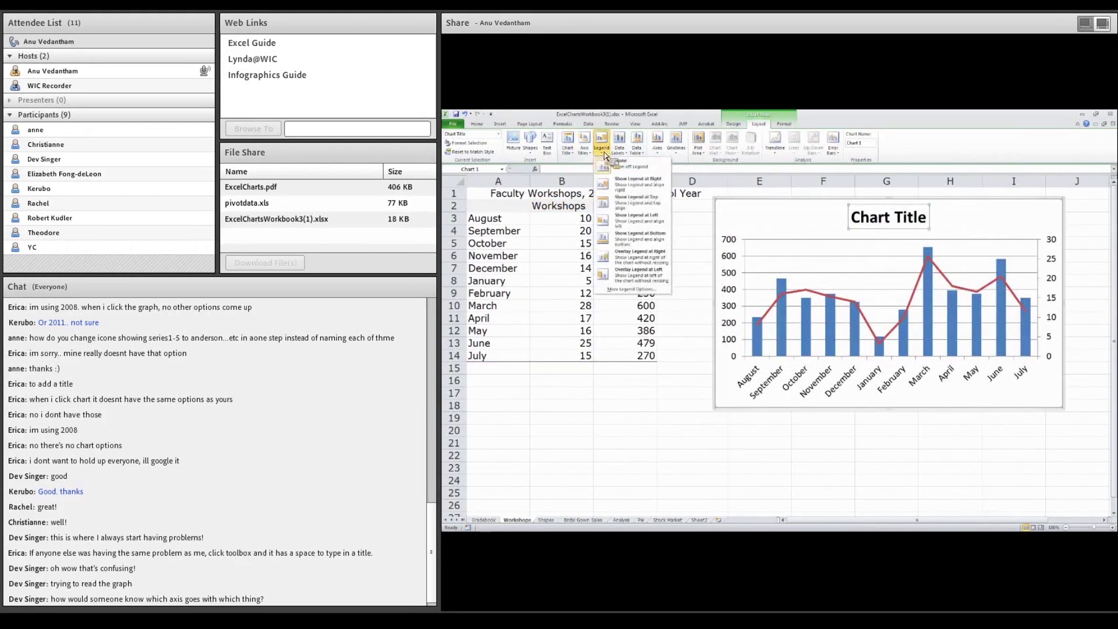
pyautogui.click(618, 190)
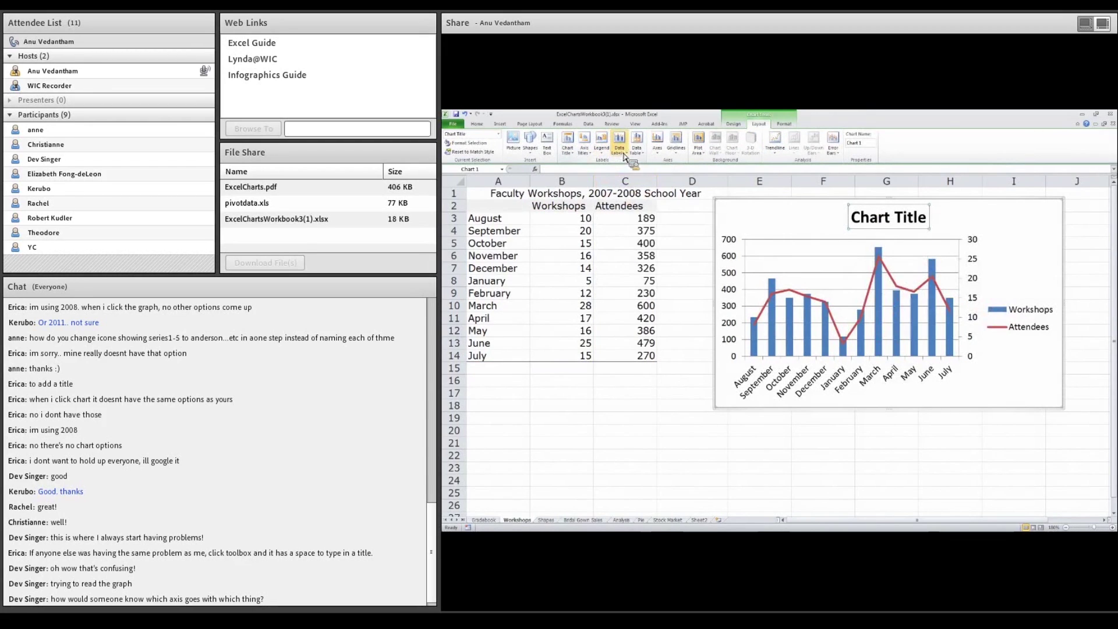
# - Add a rotated title to the primary vertical axis of the workshops chart and set its text to "Attendees"
pyautogui.click(585, 152)
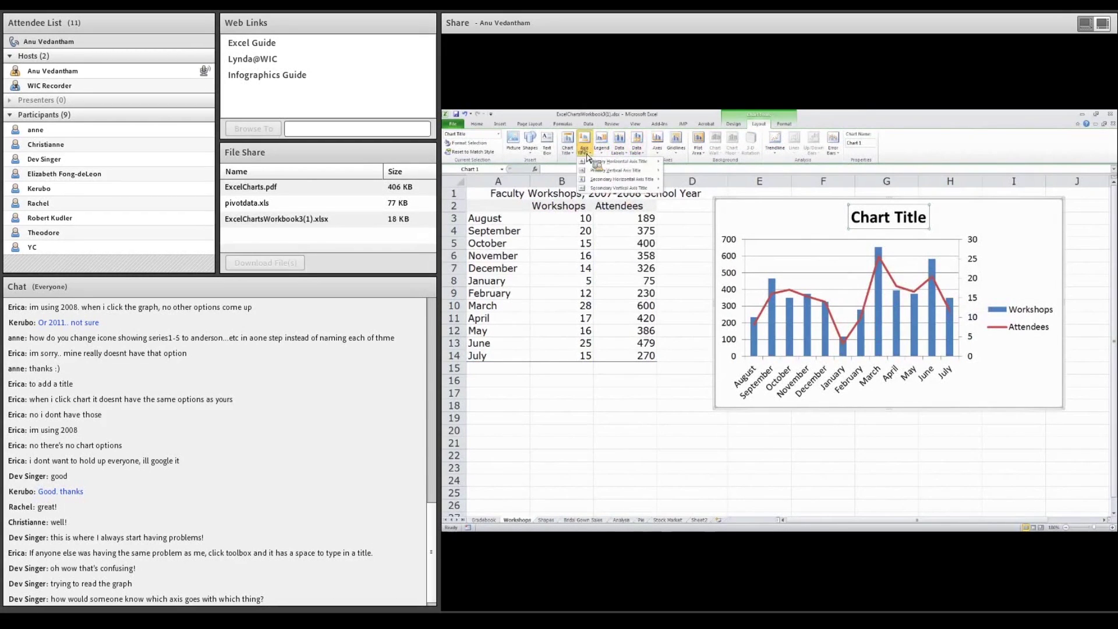
pyautogui.moveTo(597, 164)
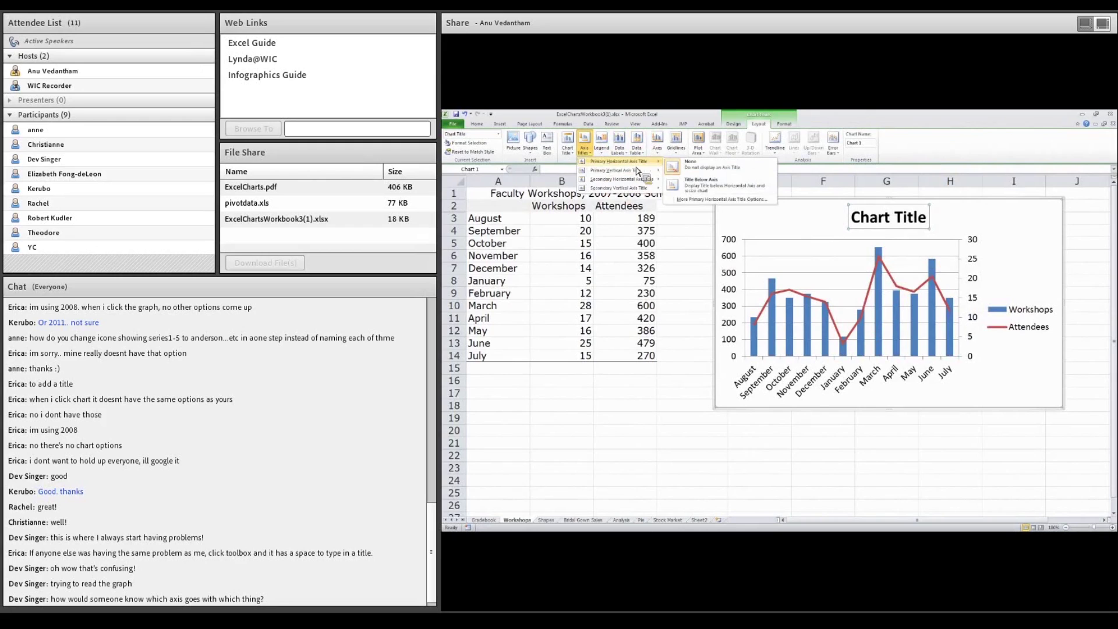
pyautogui.moveTo(645, 181)
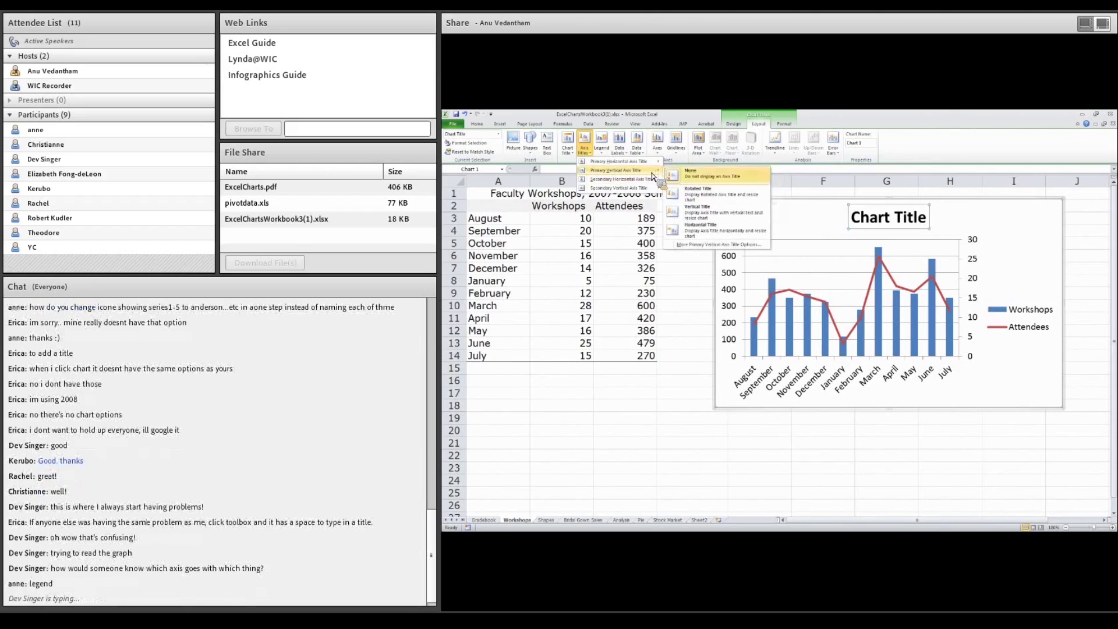
pyautogui.click(708, 189)
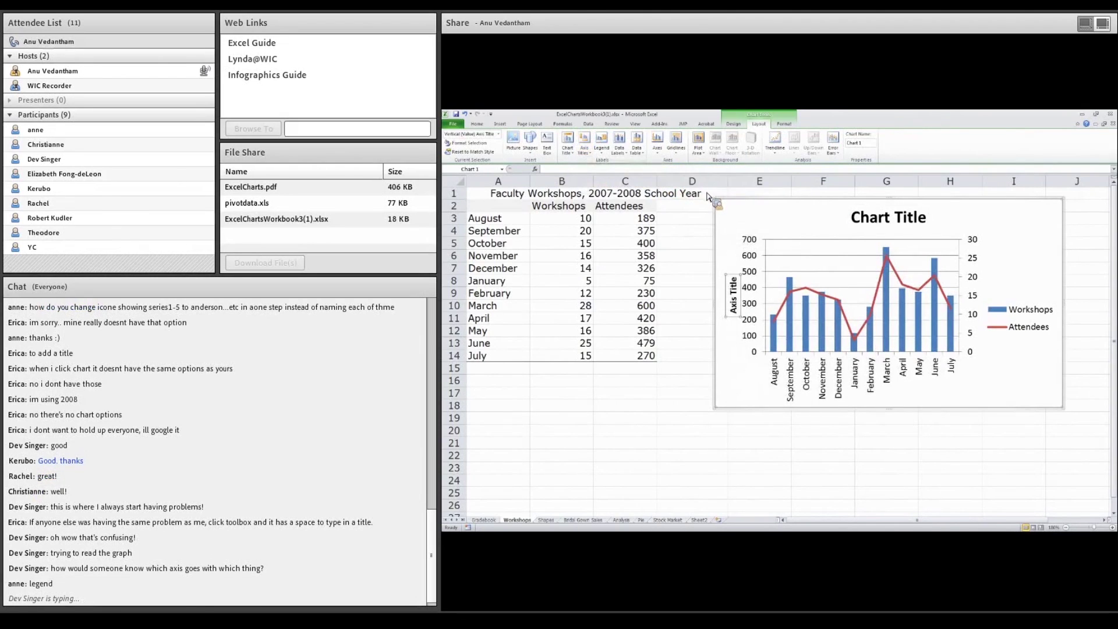
pyautogui.doubleClick(737, 306)
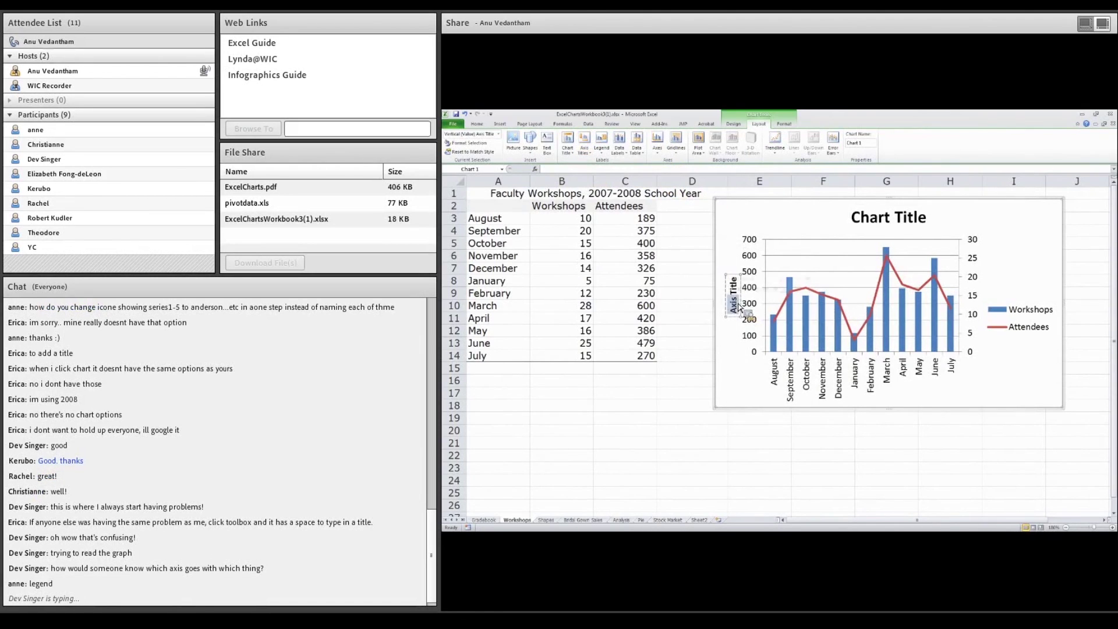
pyautogui.write('Attendees')
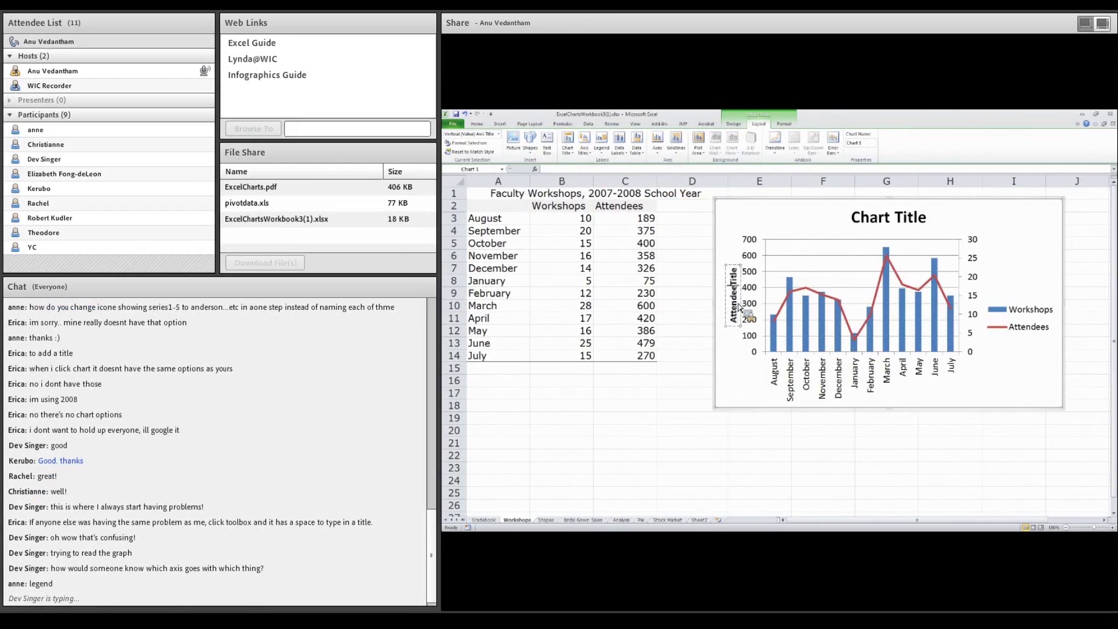
pyautogui.press('Delete')
pyautogui.press('Delete')
pyautogui.press('Delete')
pyautogui.press('Delete')
pyautogui.press('Delete')
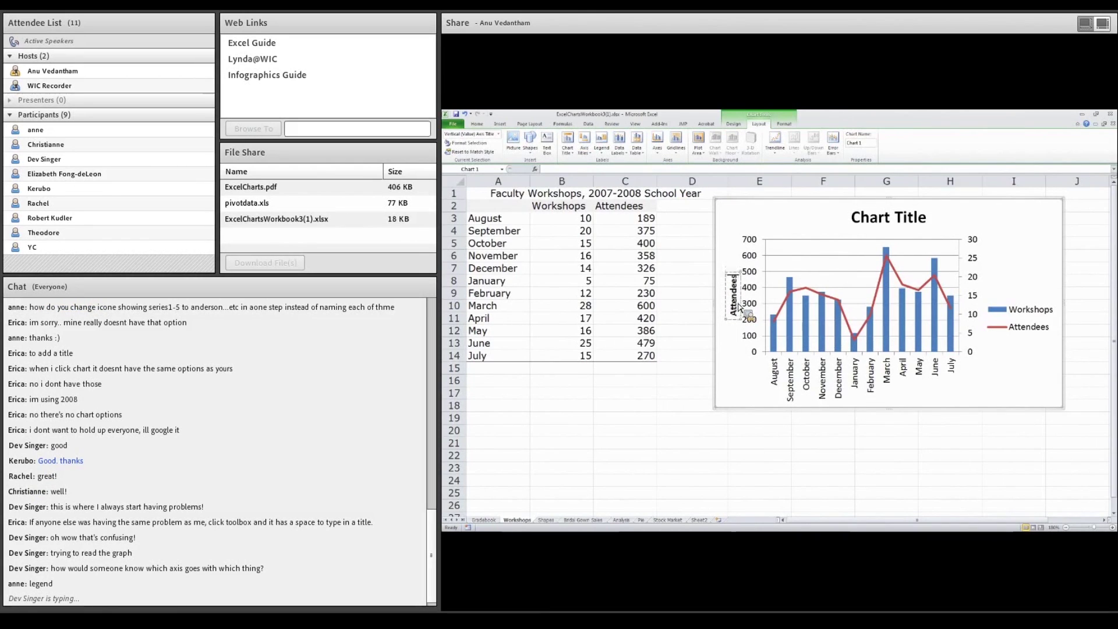
pyautogui.click(721, 218)
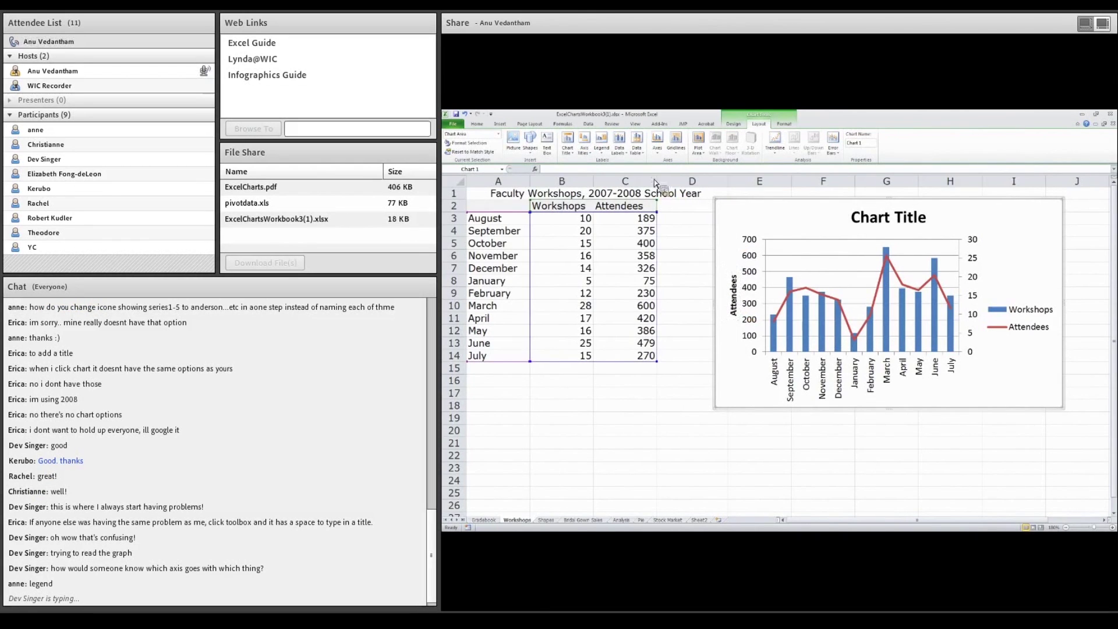
# - Add a rotated title to the secondary vertical axis of the workshops chart and set its text to "Workshops"
pyautogui.click(585, 147)
pyautogui.moveTo(618, 188)
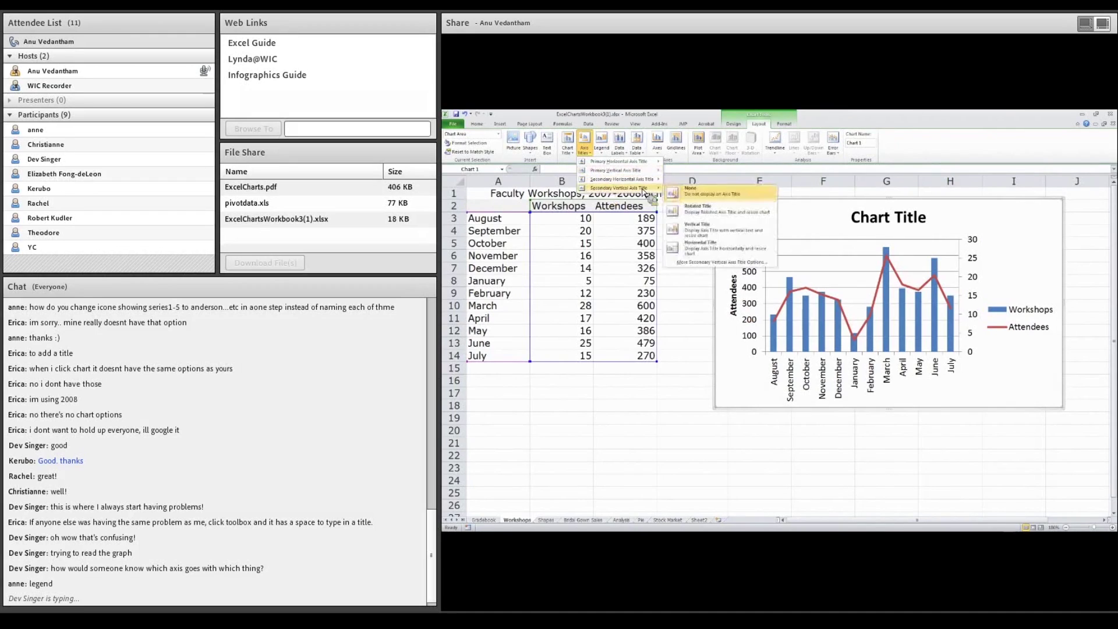
pyautogui.click(701, 208)
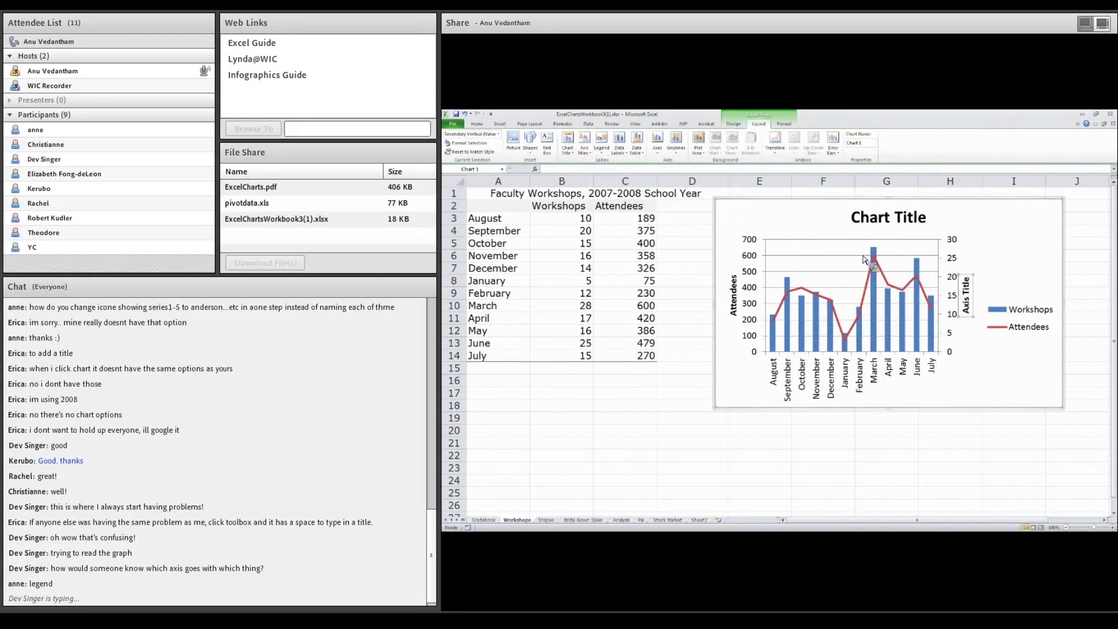
pyautogui.write('Wo')
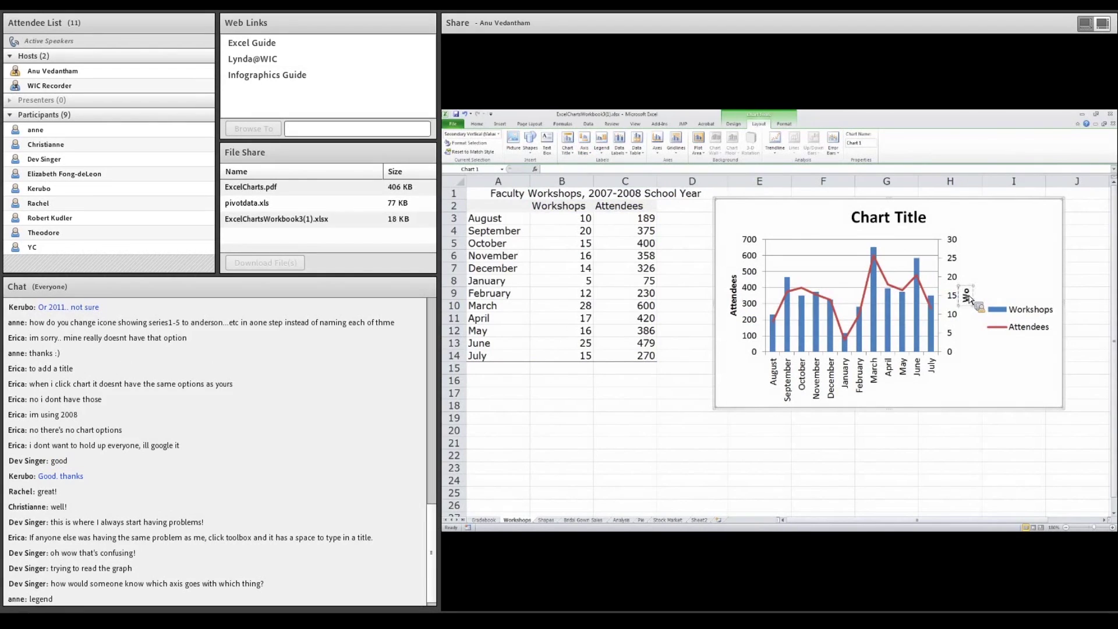
pyautogui.write('rkshops')
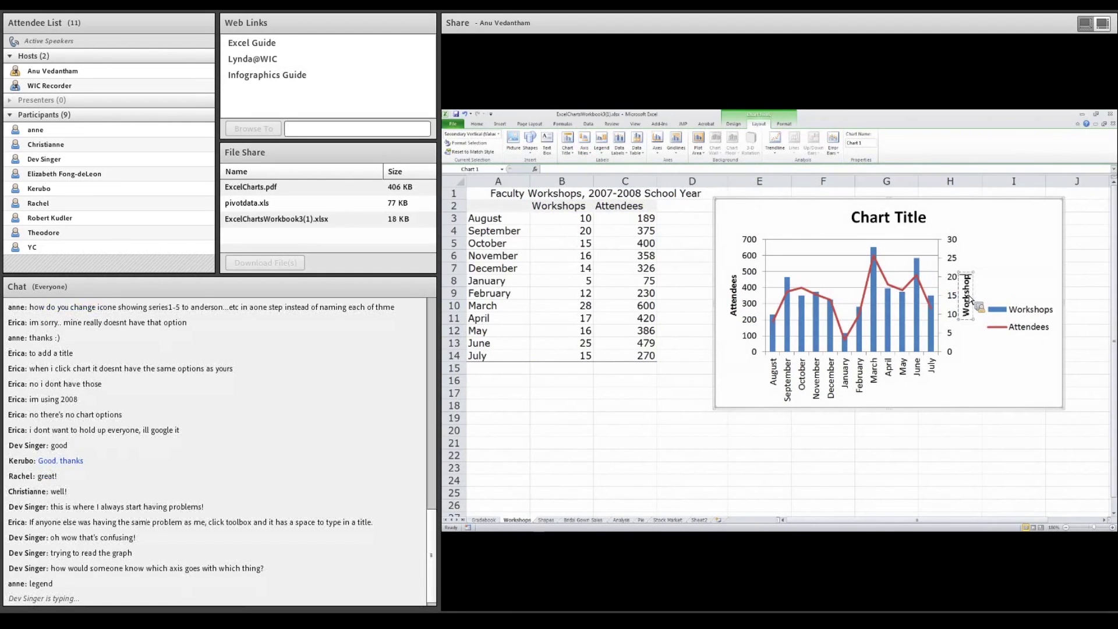
# - Replace the workshops chart's title text with "Training Trends over last year"
pyautogui.doubleClick(870, 220)
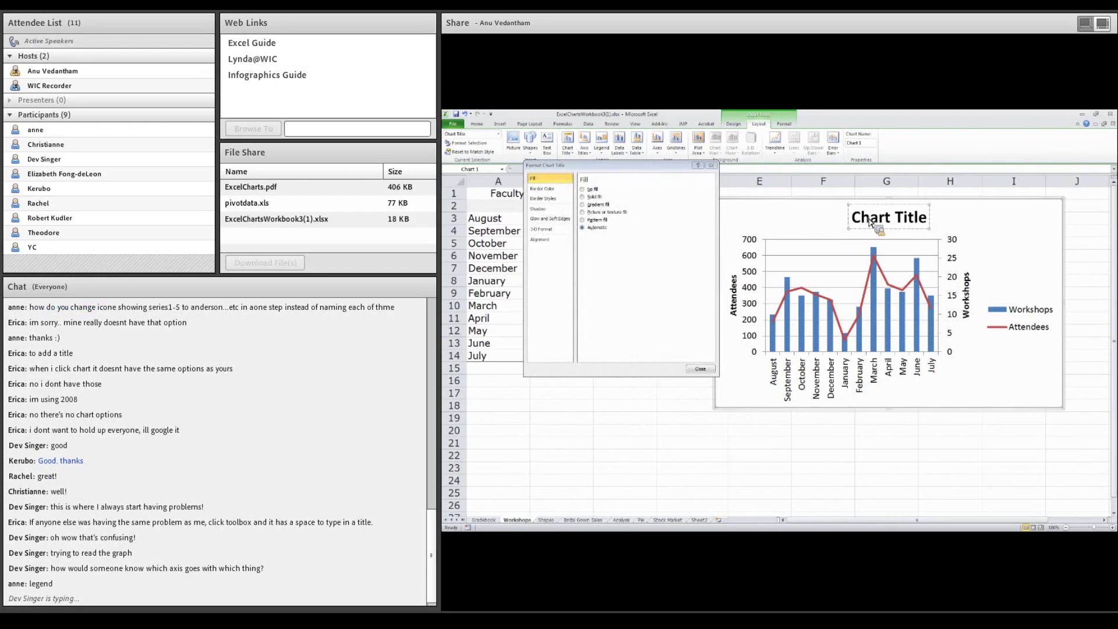
pyautogui.press('BackSpace')
pyautogui.press('BackSpace')
pyautogui.write('Training Tre')
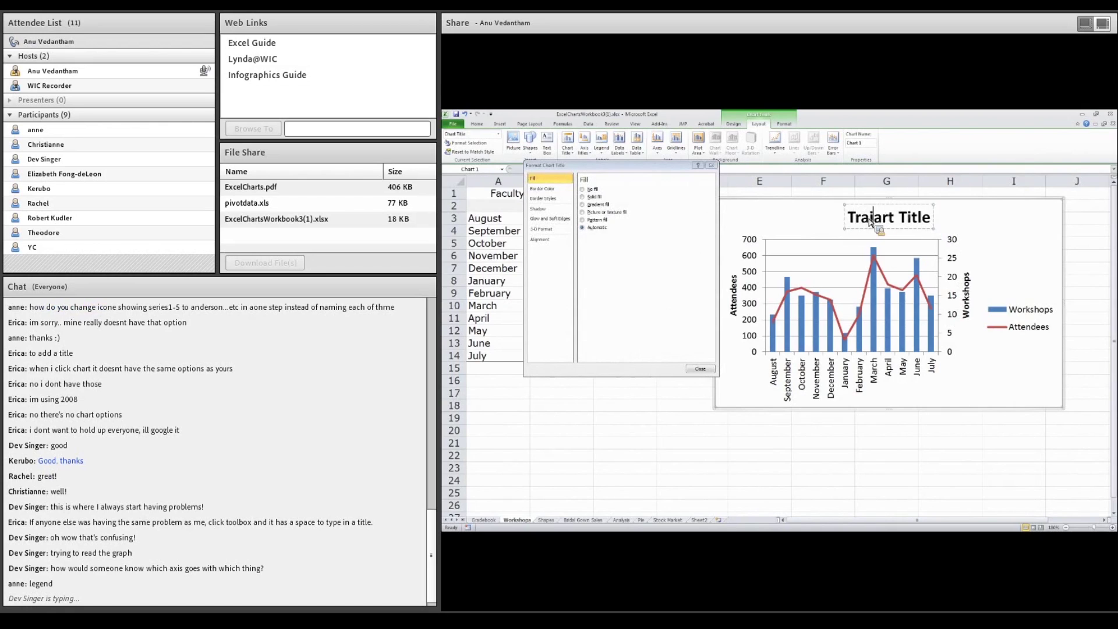
pyautogui.write('nds')
pyautogui.press('Delete')
pyautogui.press('Delete')
pyautogui.press('Delete')
pyautogui.press('Delete')
pyautogui.press('Delete')
pyautogui.press('Delete')
pyautogui.press('Delete')
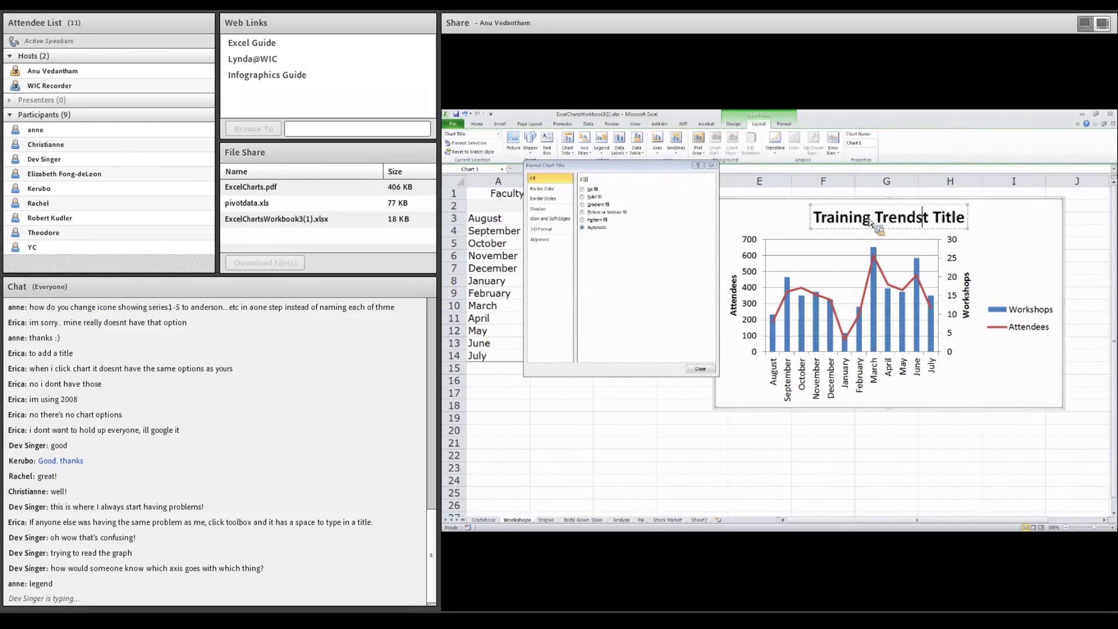
pyautogui.press('Delete')
pyautogui.press('Delete')
pyautogui.write('over lastyear')
pyautogui.press('BackSpace')
pyautogui.press('BackSpace')
pyautogui.press('BackSpace')
pyautogui.press('BackSpace')
pyautogui.write('year')
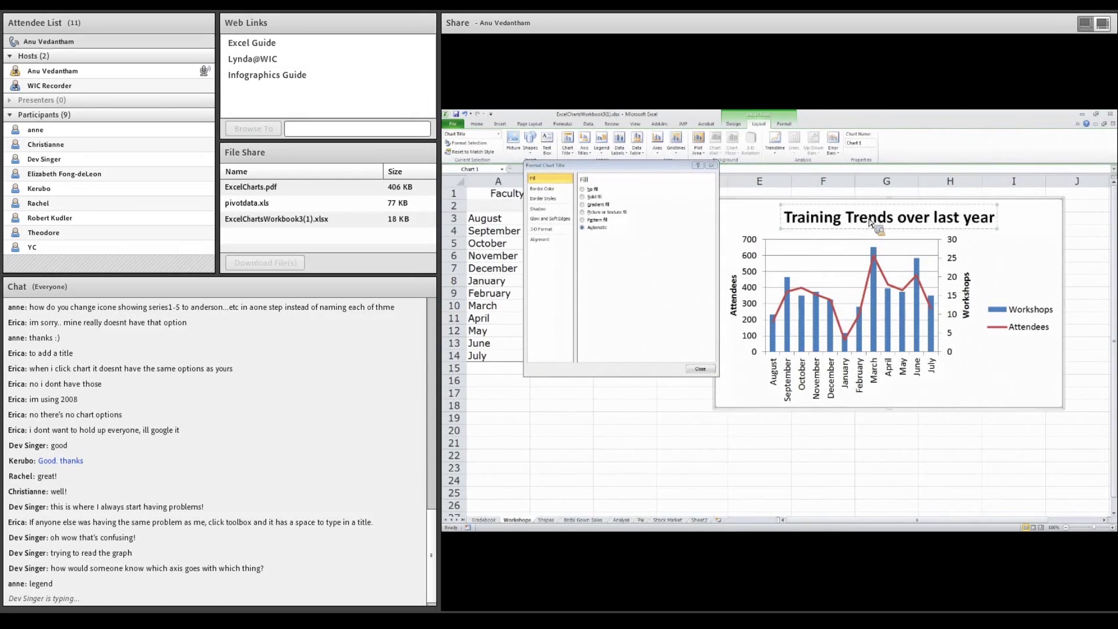
pyautogui.click(715, 167)
pyautogui.click(690, 268)
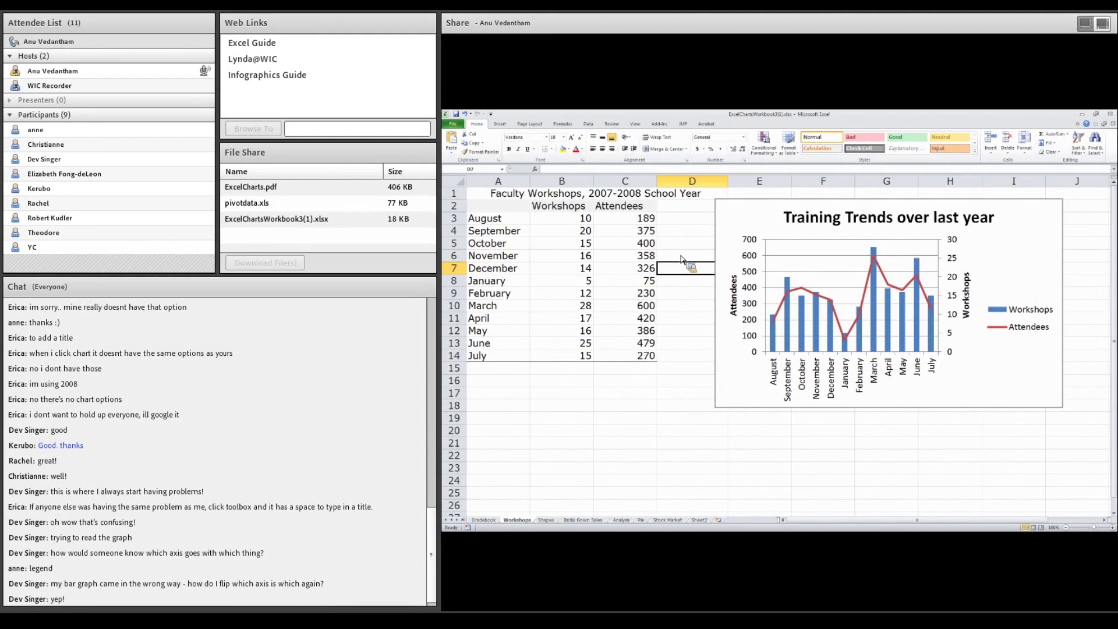
# - Review the data range and series listed in the workshops chart's data source settings
pyautogui.click(790, 214)
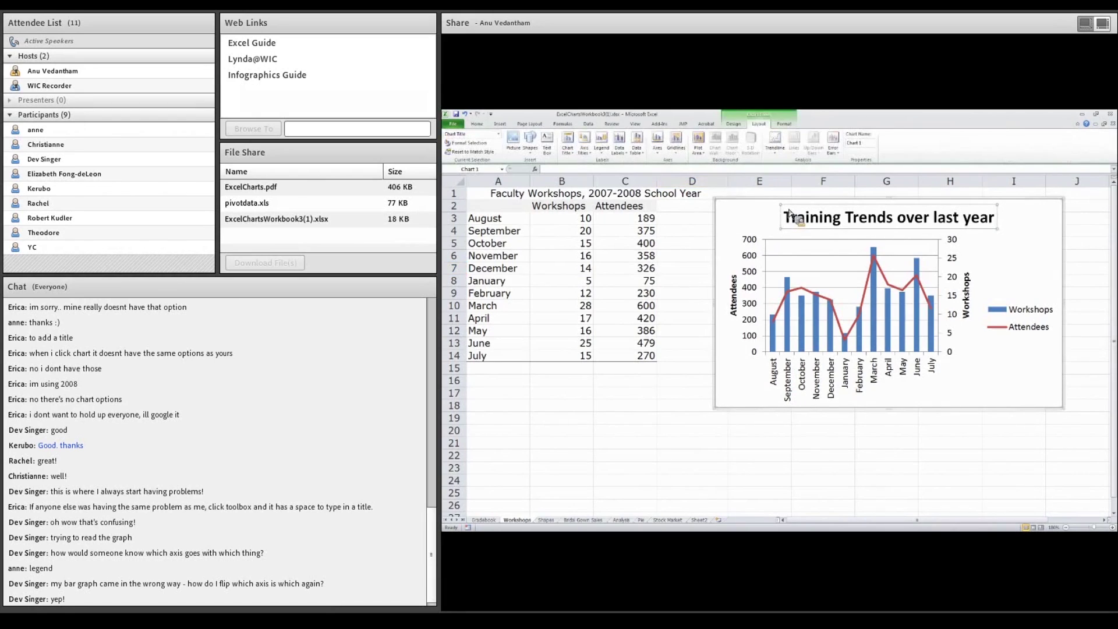
pyautogui.click(733, 124)
pyautogui.click(528, 143)
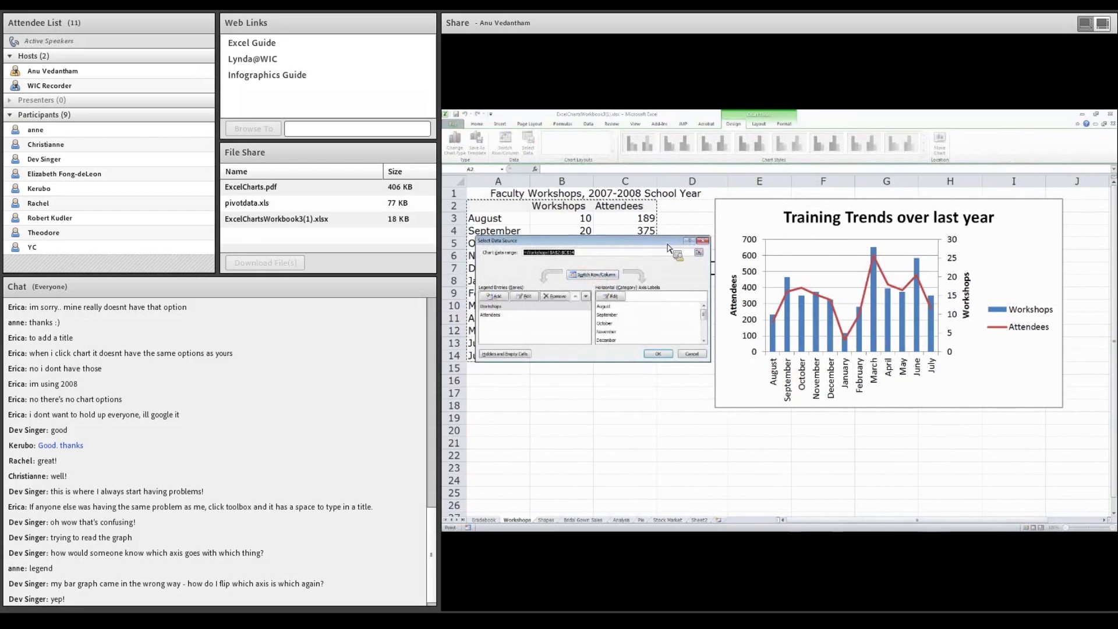
pyautogui.click(705, 241)
pyautogui.click(698, 234)
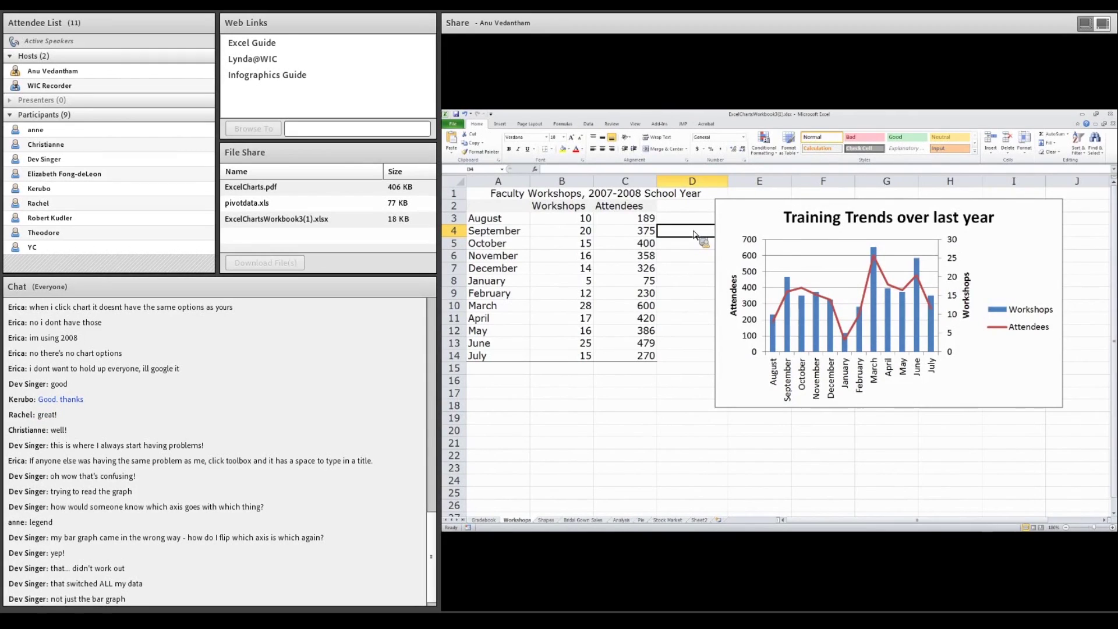
# - Try changing the Workshops series to a clustered cylinder type with conversion to 3-D, and undo the change
pyautogui.moveTo(694, 235); pyautogui.dragTo(793, 336)
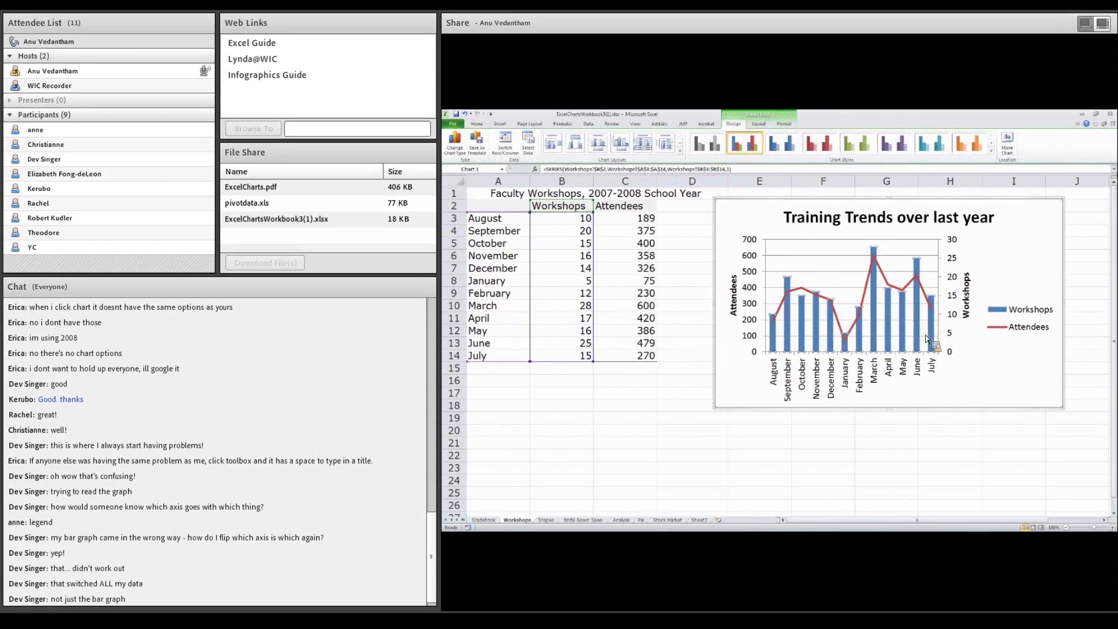
pyautogui.click(455, 146)
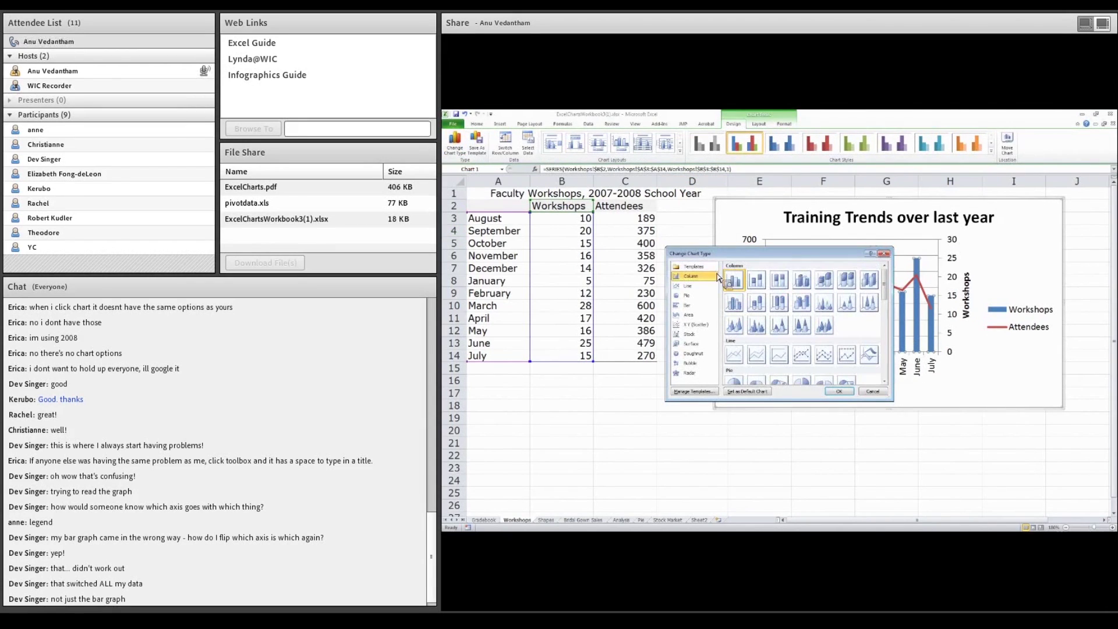
pyautogui.click(734, 302)
pyautogui.click(839, 391)
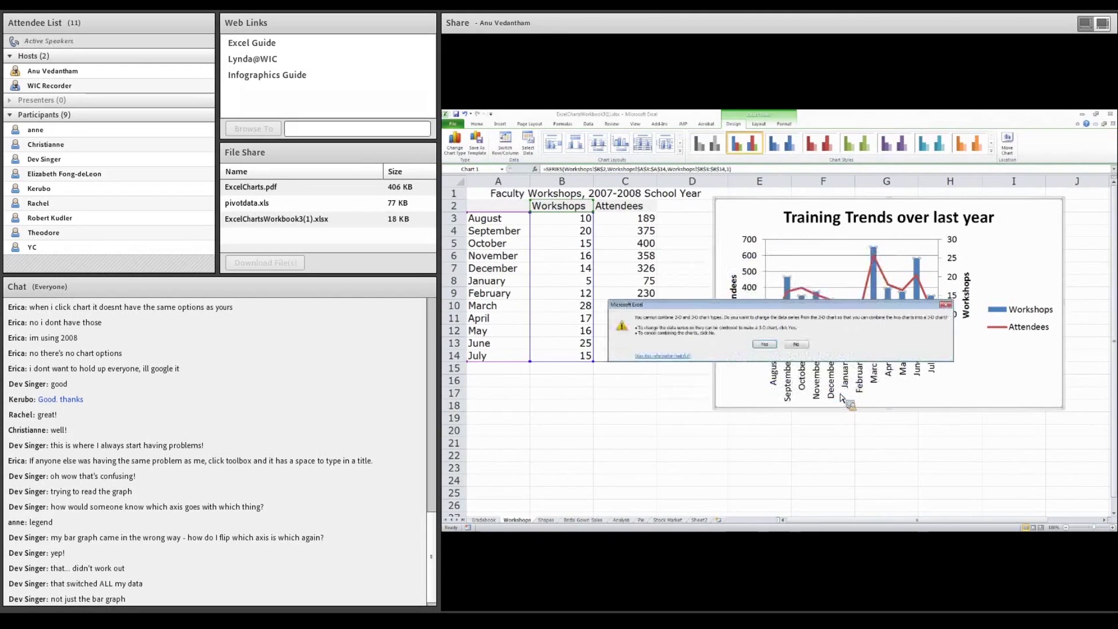
pyautogui.click(765, 344)
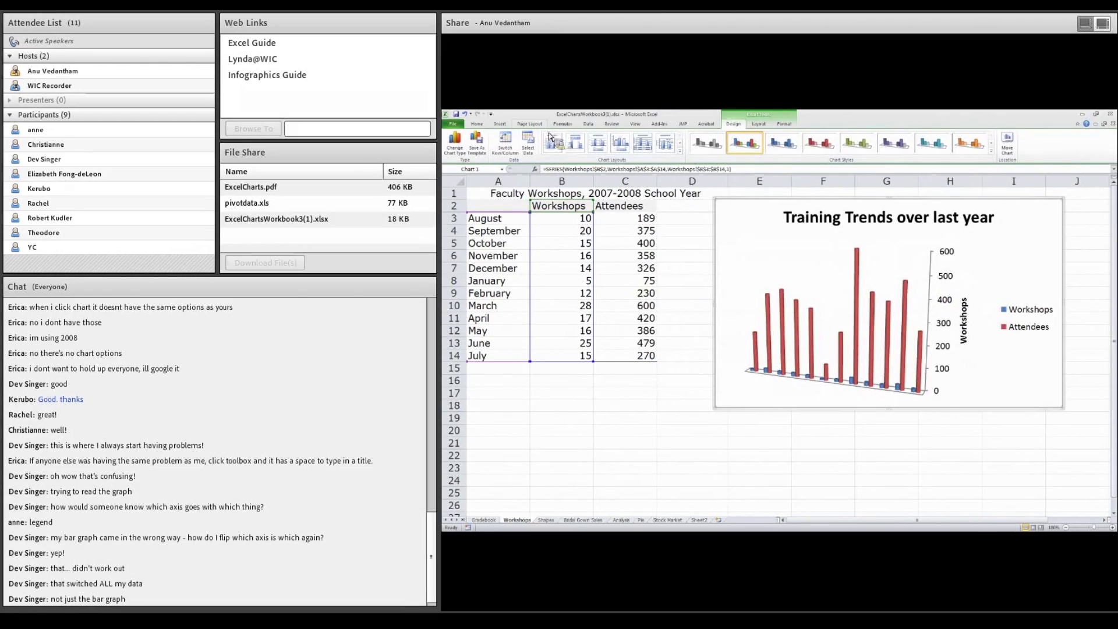
pyautogui.click(465, 114)
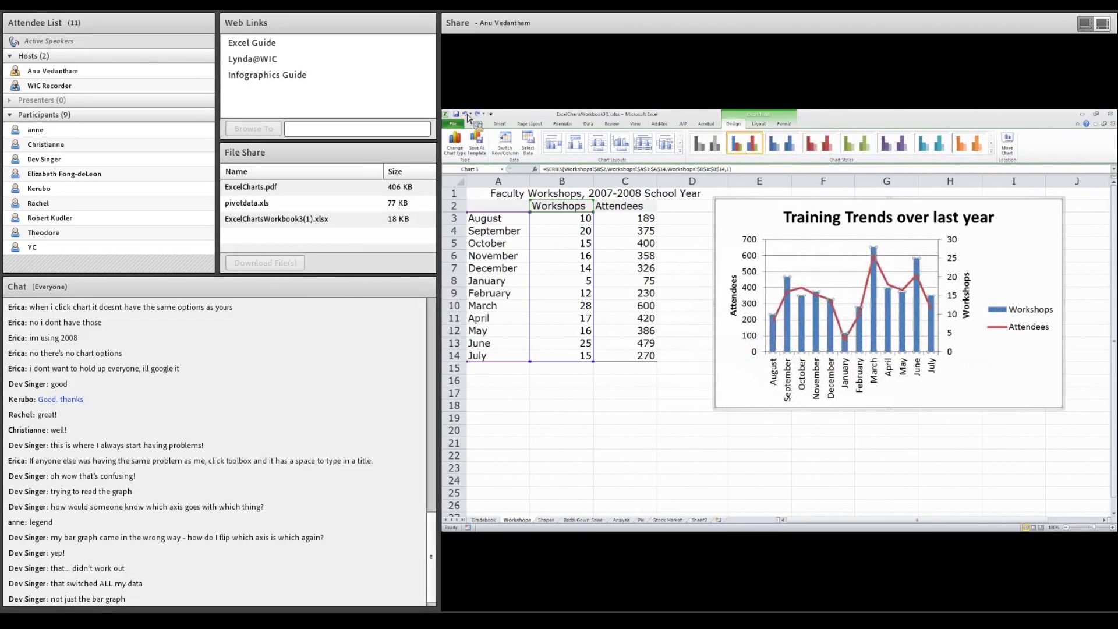
# - Try changing the Workshops series to a clustered bar type, and undo the change
pyautogui.click(997, 392)
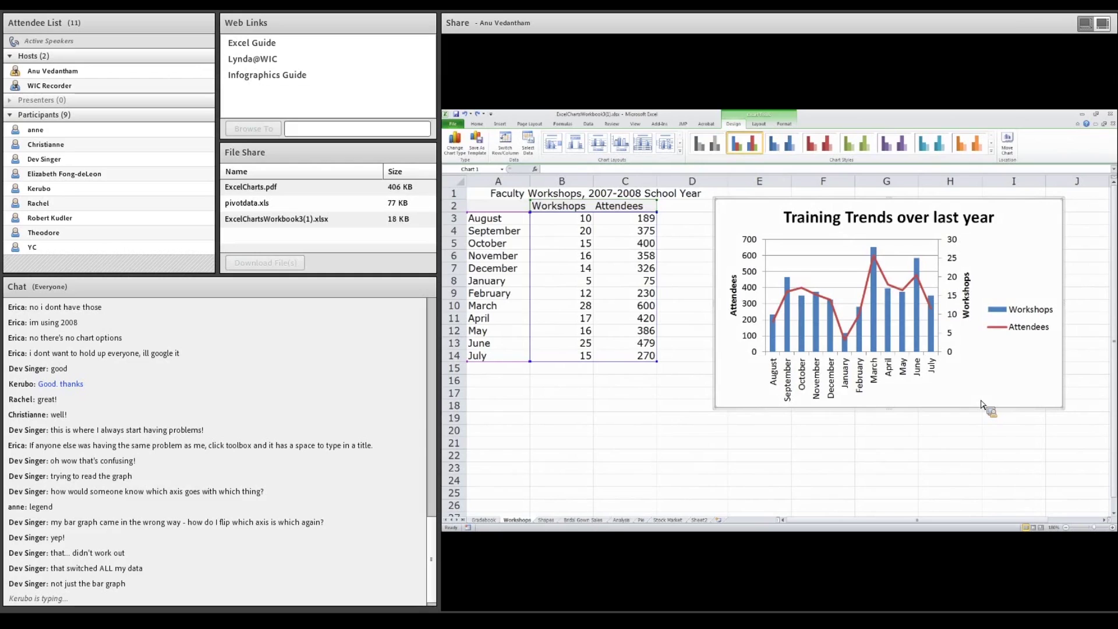
pyautogui.click(574, 476)
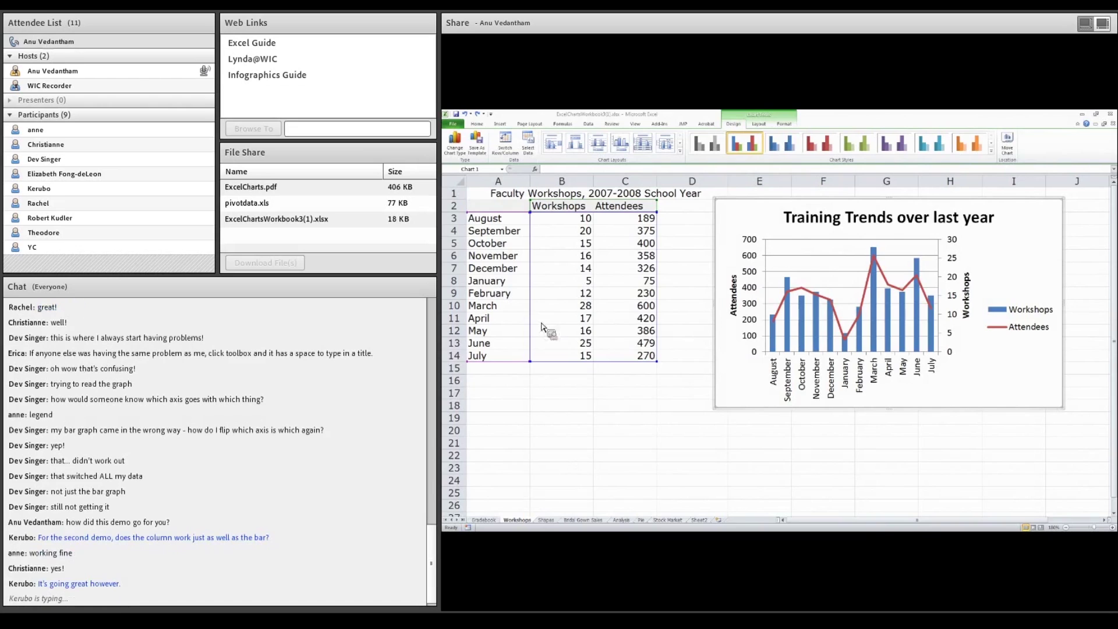
pyautogui.click(789, 333)
pyautogui.click(455, 144)
pyautogui.click(687, 305)
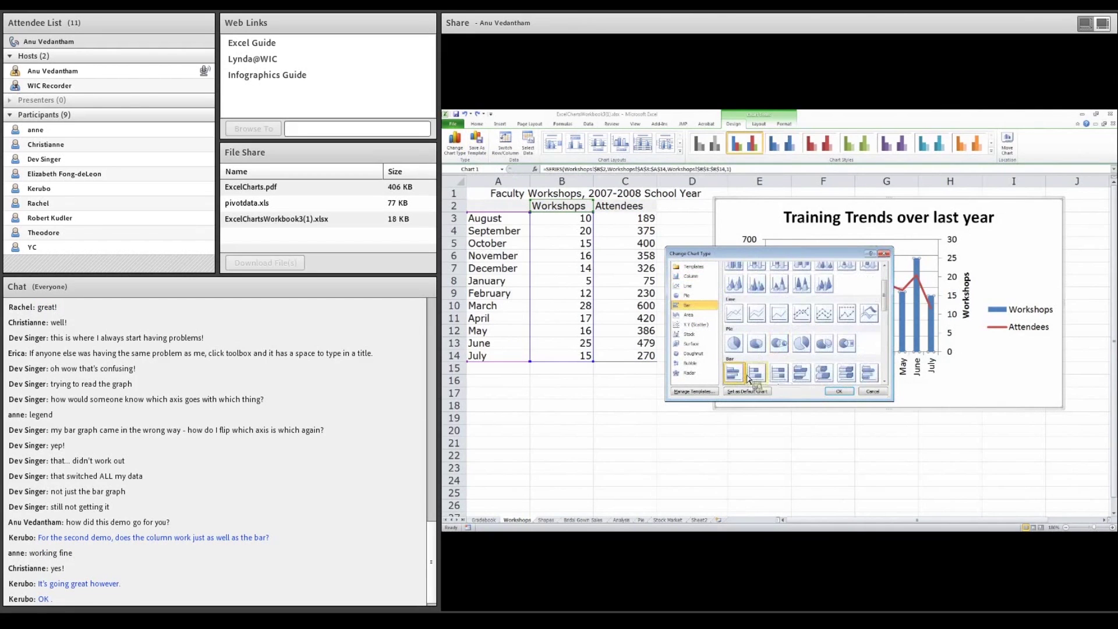
pyautogui.click(836, 394)
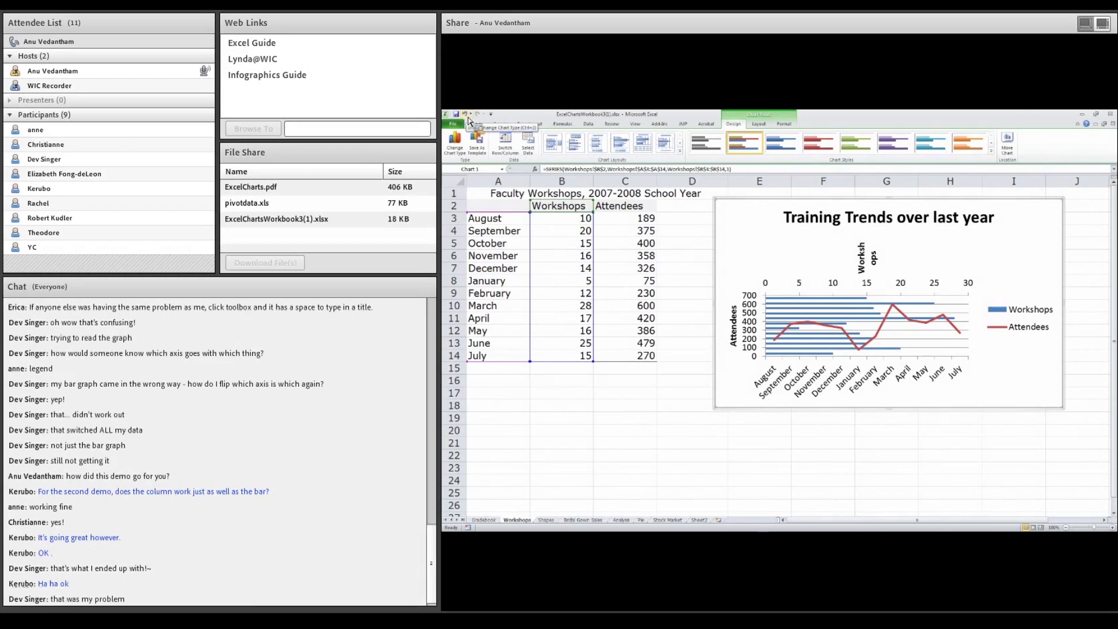
pyautogui.click(469, 117)
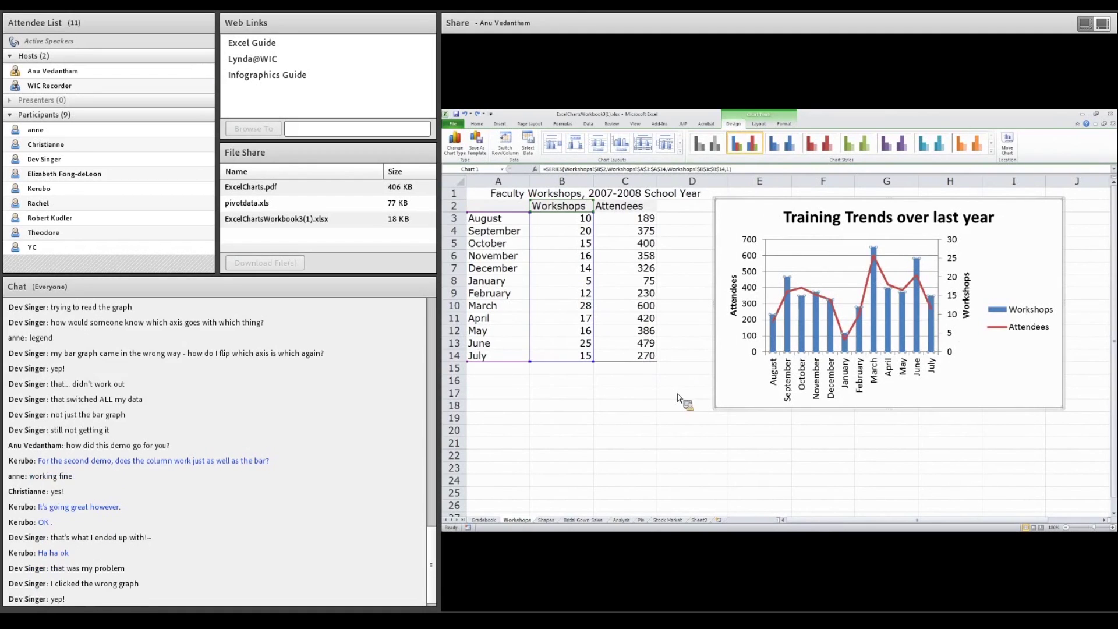
pyautogui.click(683, 398)
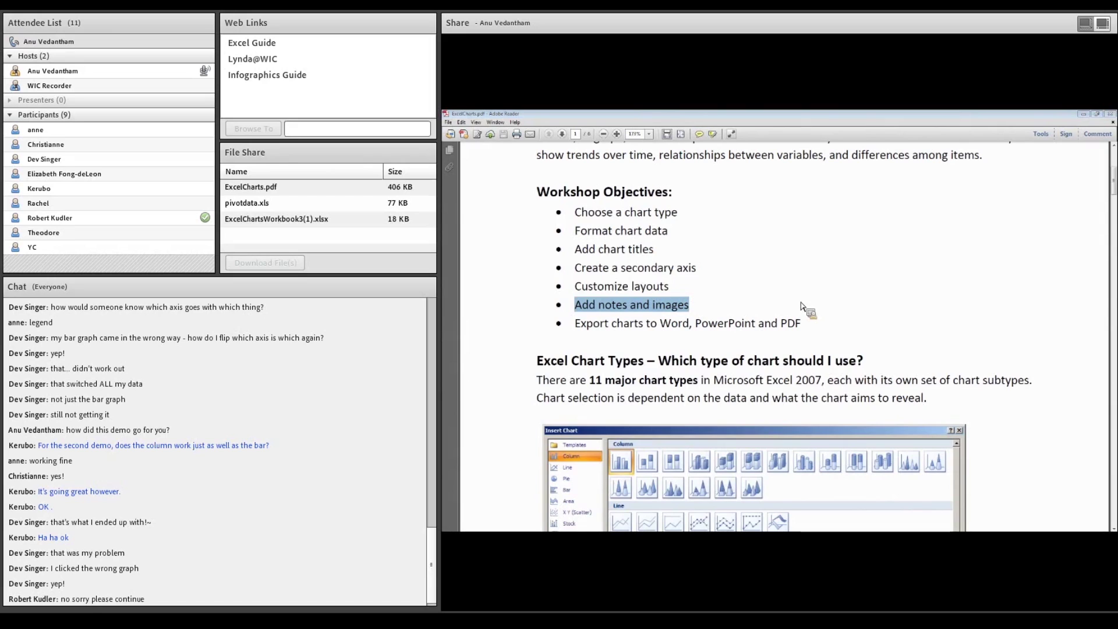
pyautogui.click(818, 304)
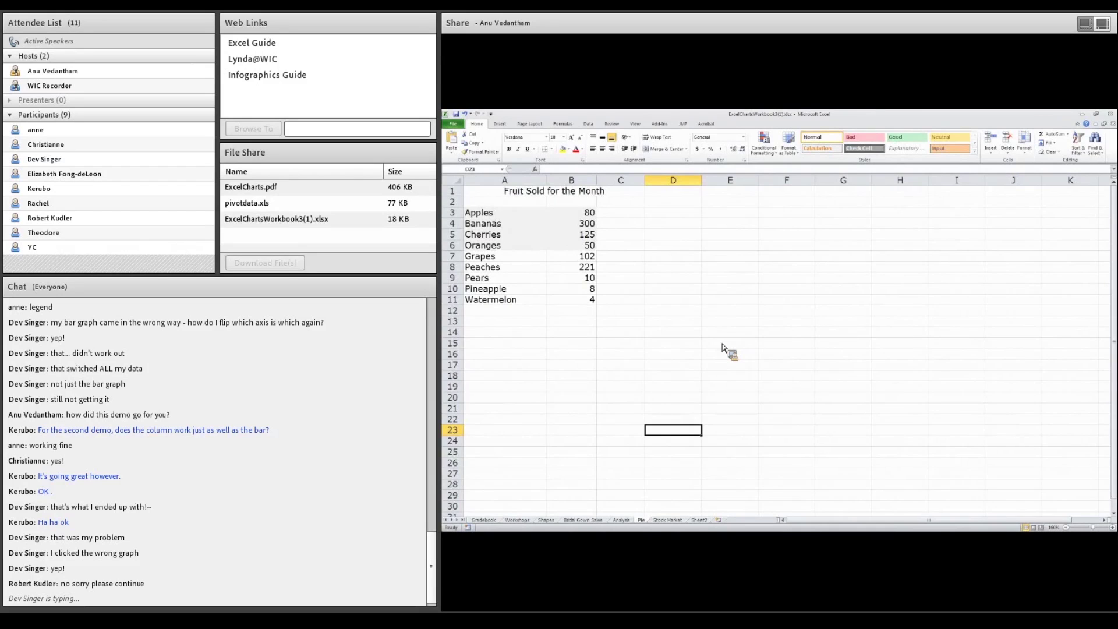
# - Insert a basic 2-D pie chart from the fruit sales in A3:B11 and move it up beside the table
pyautogui.click(488, 215)
pyautogui.moveTo(488, 218); pyautogui.dragTo(588, 308)
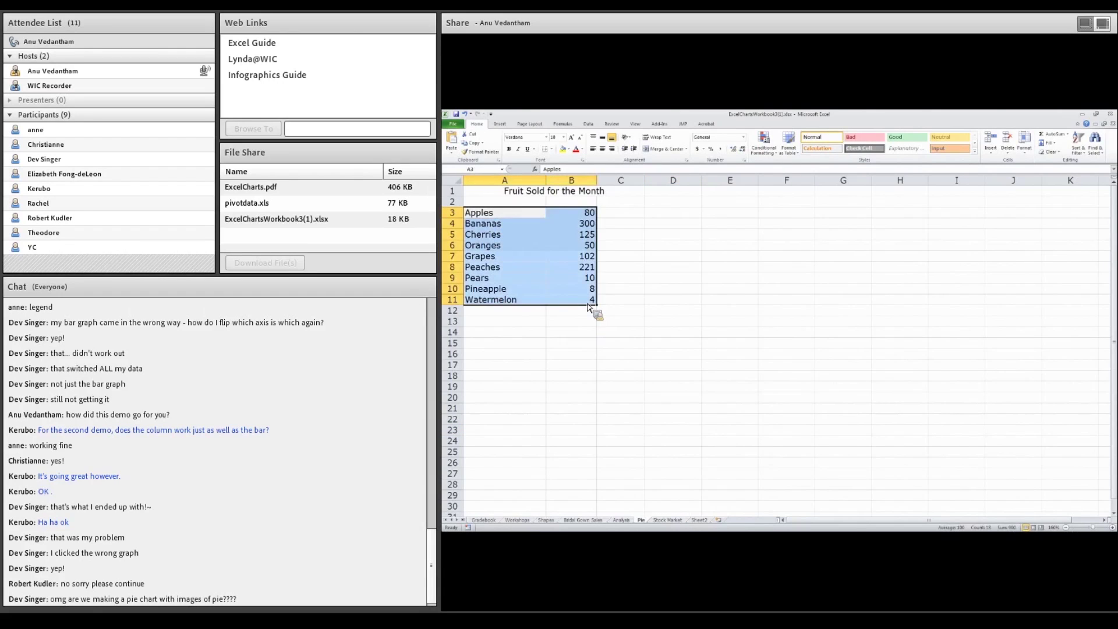
pyautogui.click(498, 124)
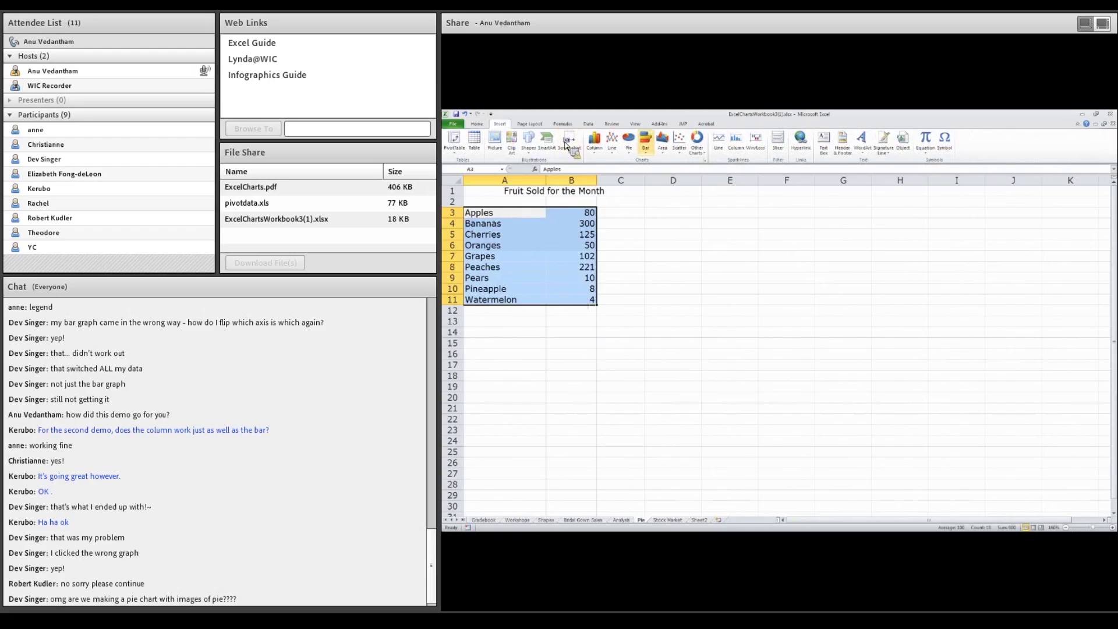
pyautogui.click(628, 142)
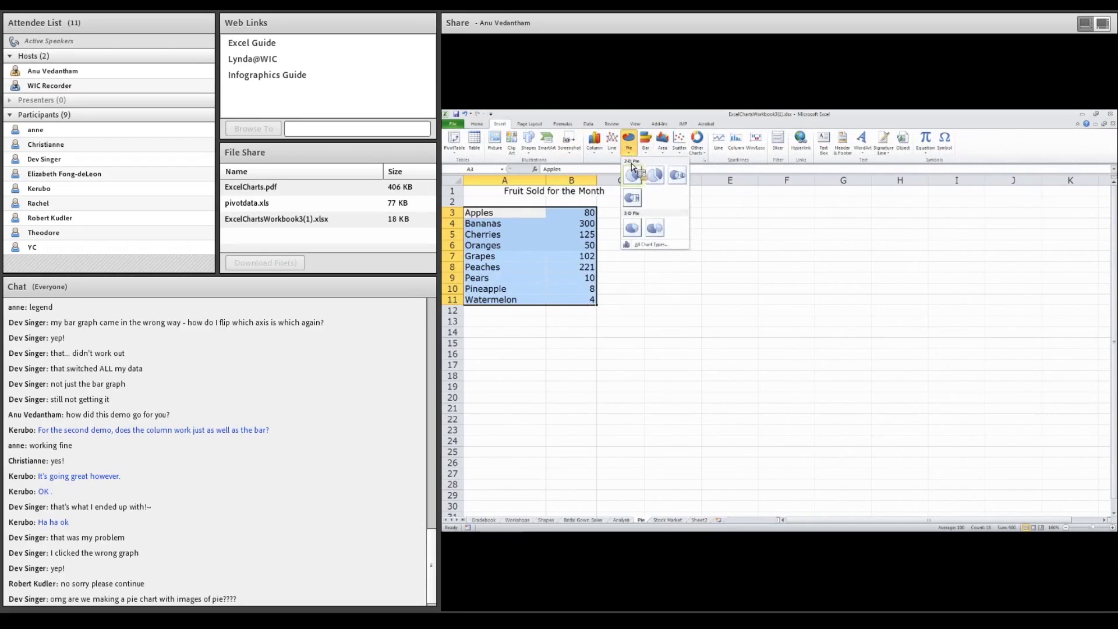
pyautogui.click(633, 175)
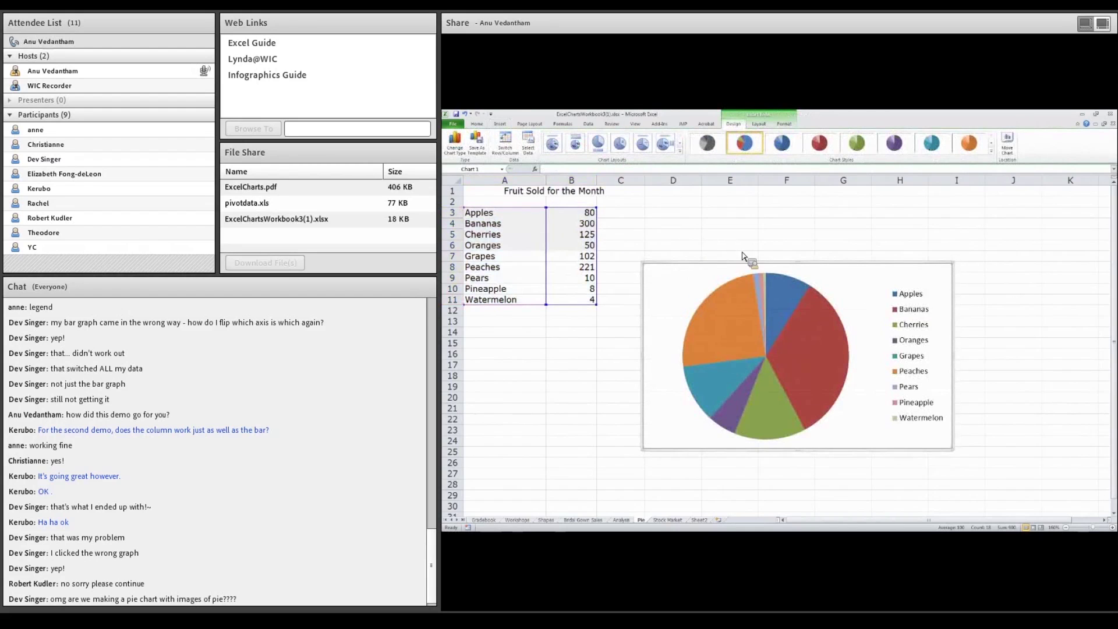
pyautogui.moveTo(786, 269); pyautogui.dragTo(786, 198)
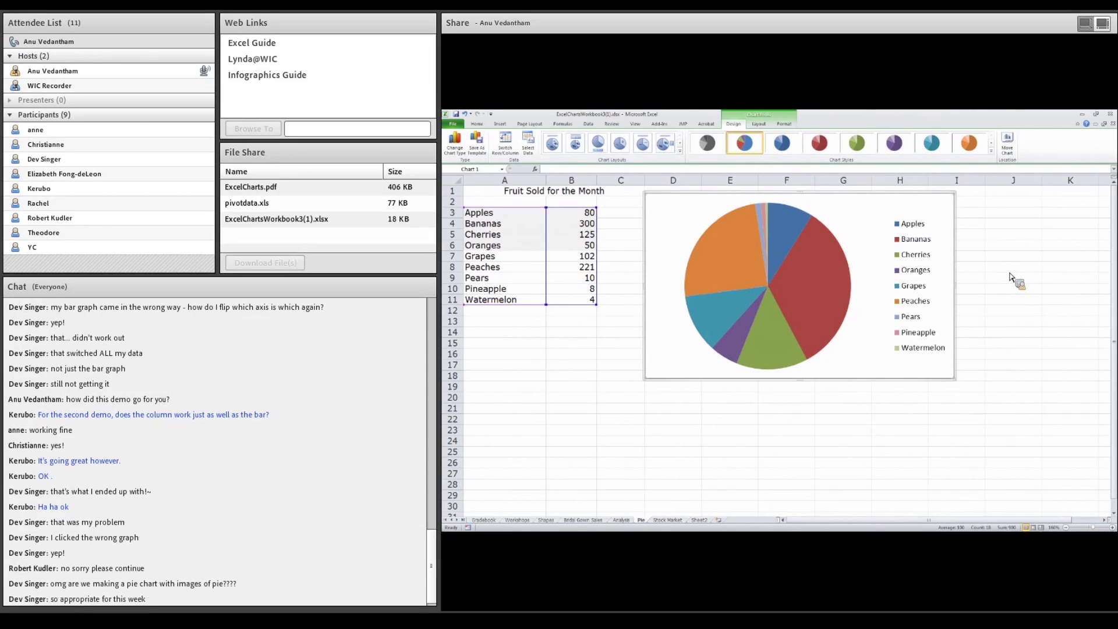
# - Fill the Apples slice of the pie chart with solid red
pyautogui.click(793, 243)
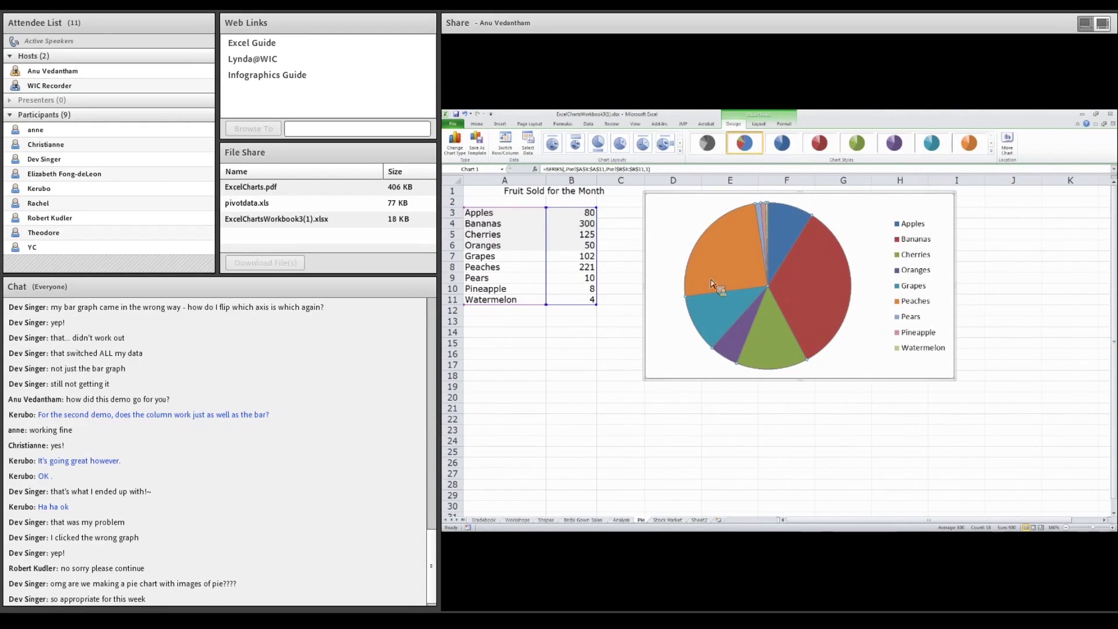
pyautogui.click(792, 233)
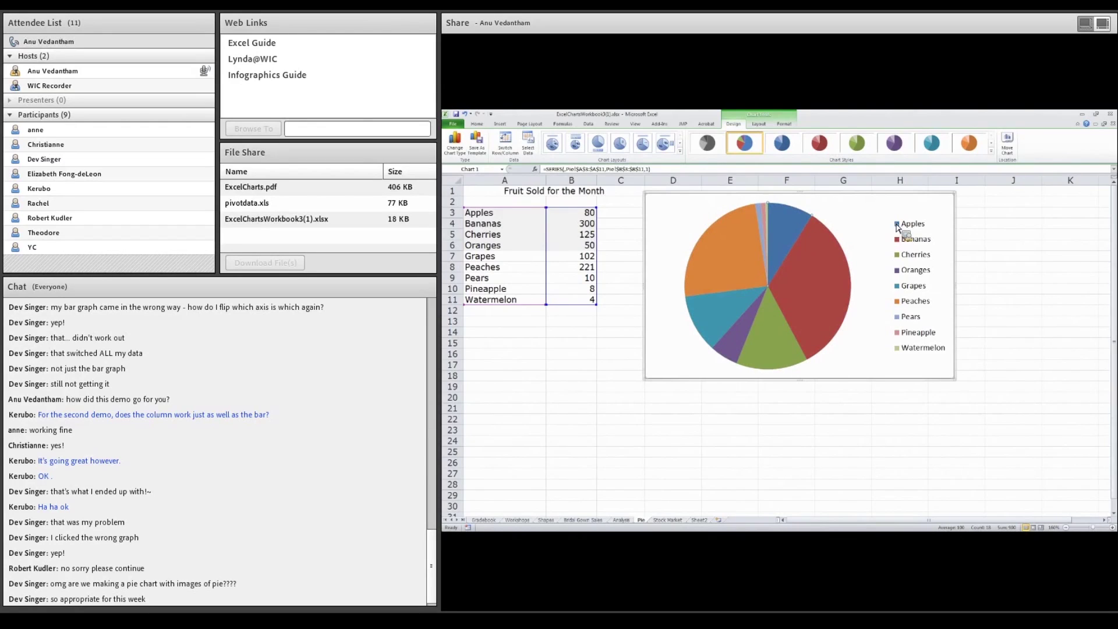
pyautogui.rightClick(788, 230)
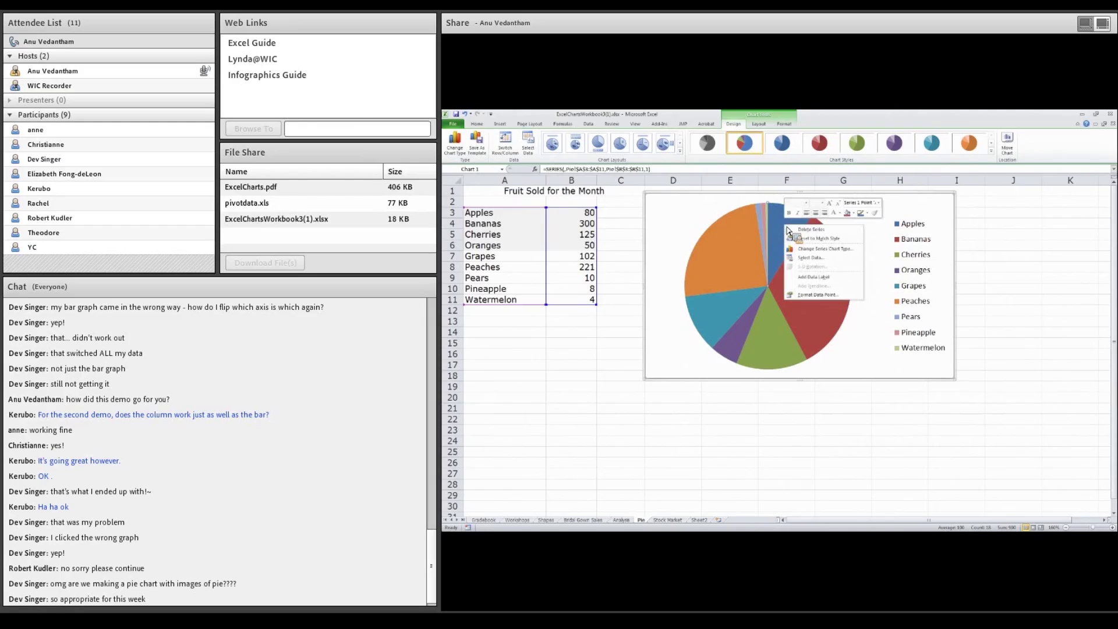
pyautogui.click(821, 295)
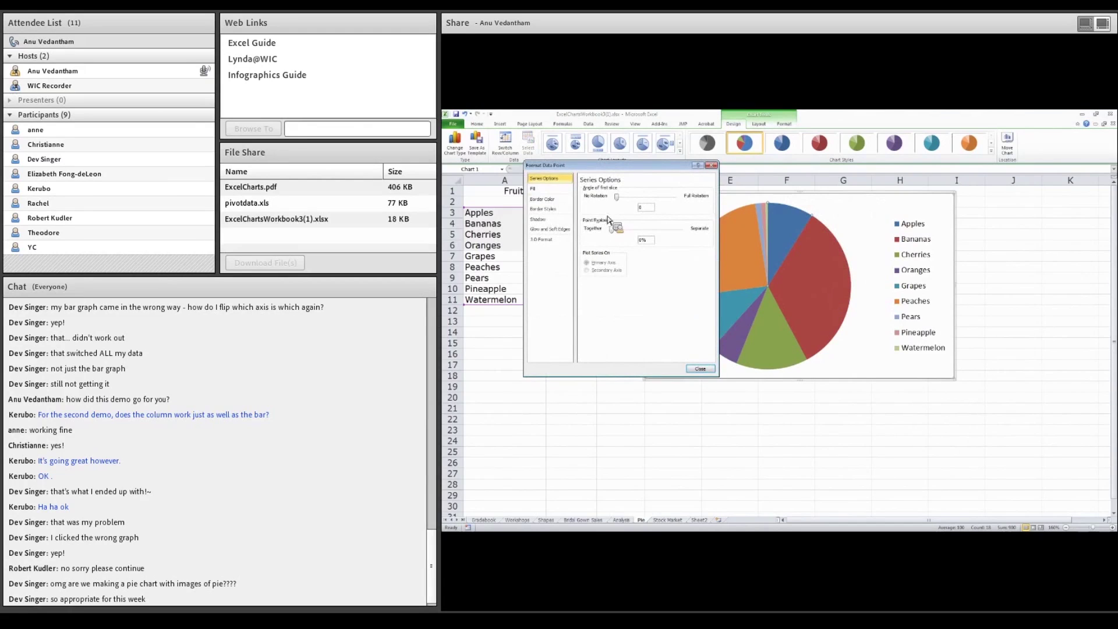
pyautogui.click(537, 189)
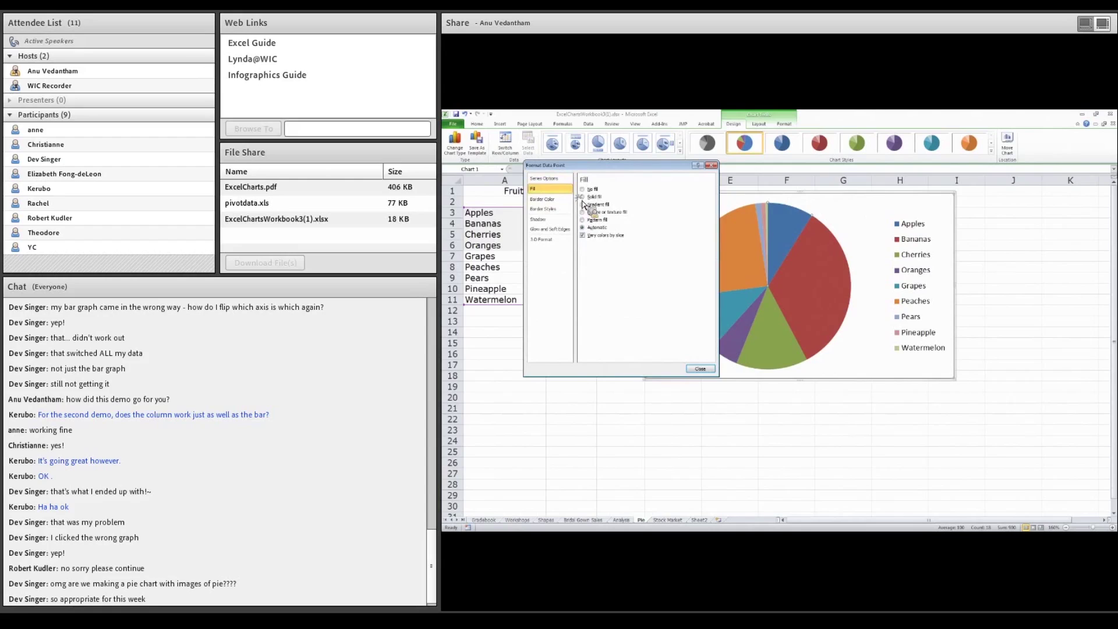
pyautogui.click(616, 253)
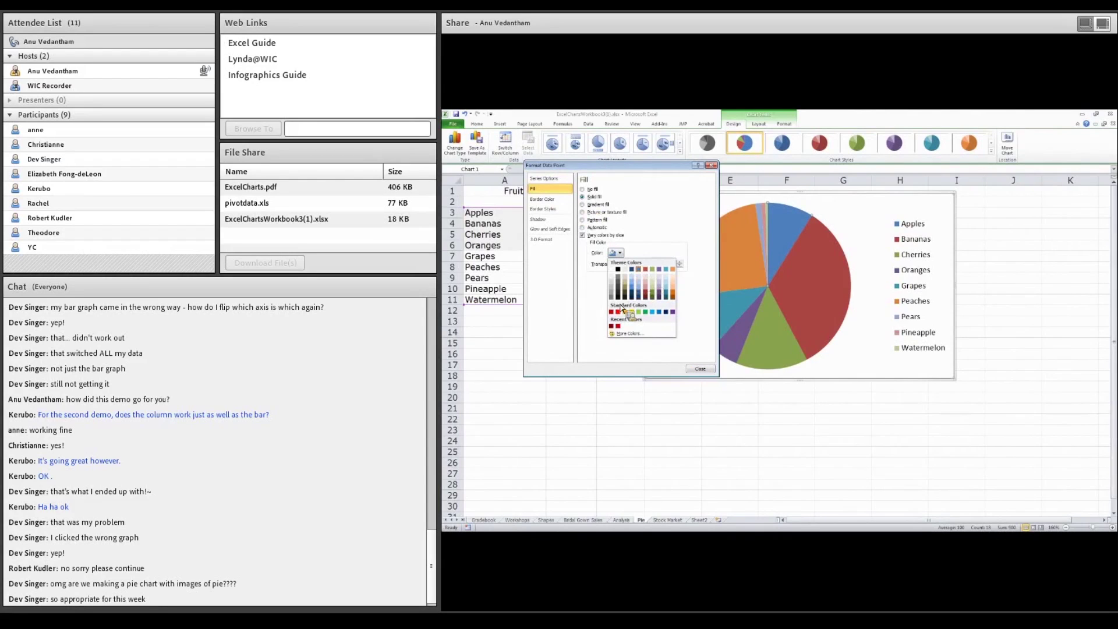
pyautogui.click(618, 325)
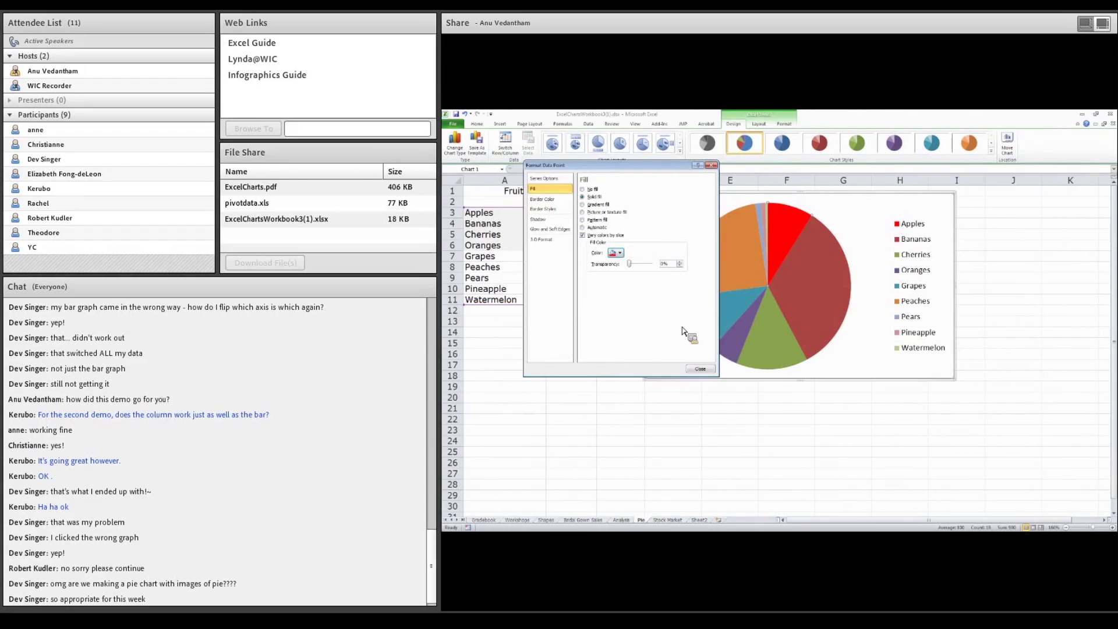
pyautogui.click(699, 369)
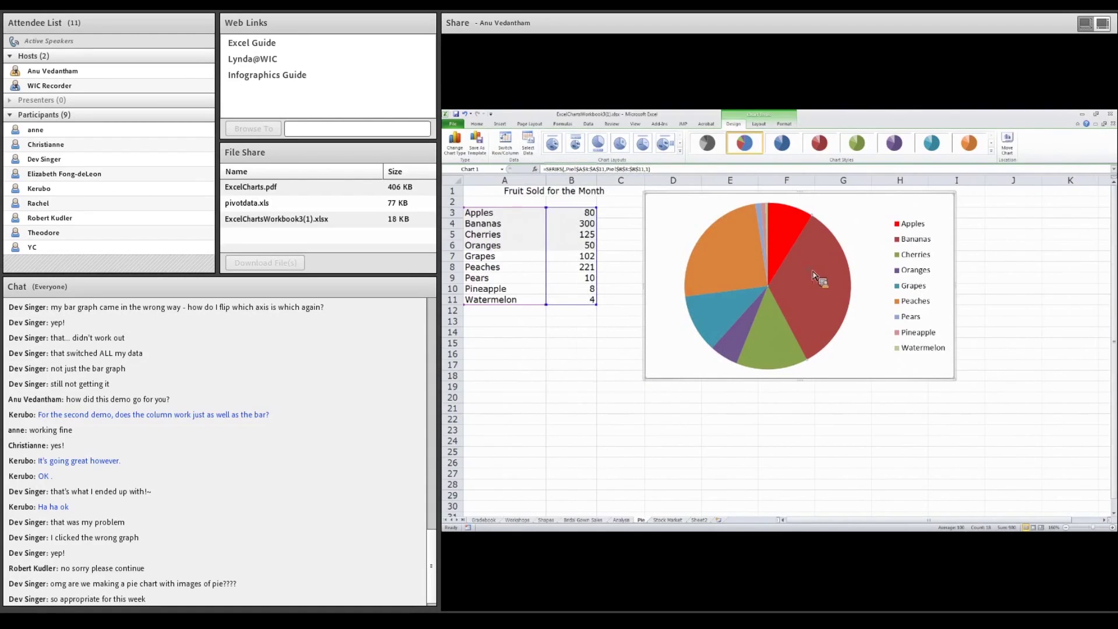
# - Recolour the Bananas slice with a solid fill, trying yellow and settling on a golden orange
pyautogui.rightClick(823, 289)
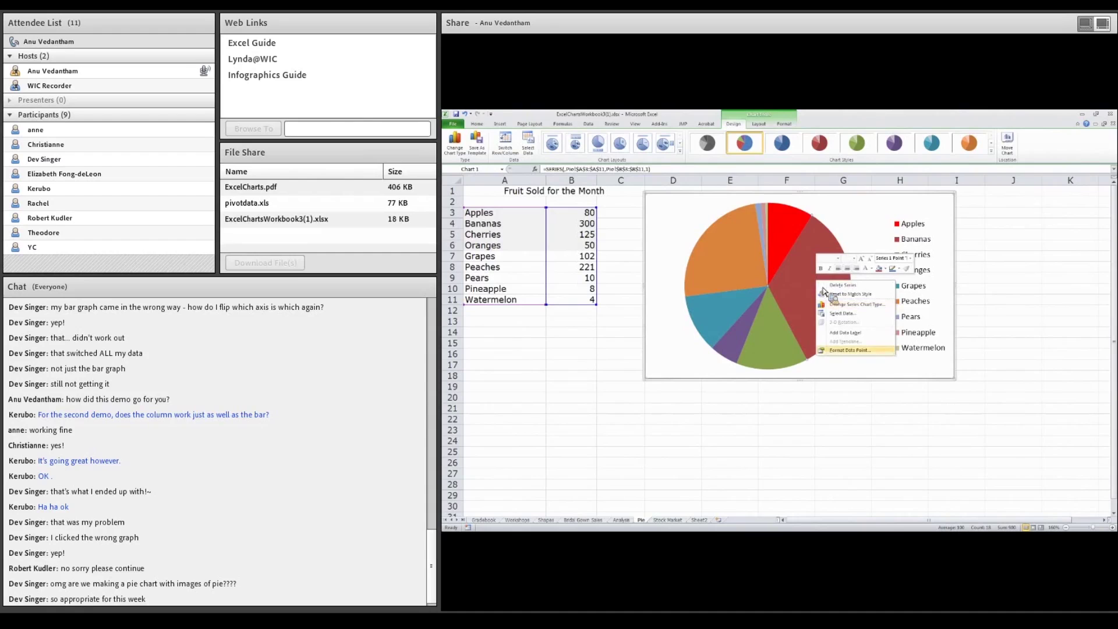
pyautogui.click(850, 350)
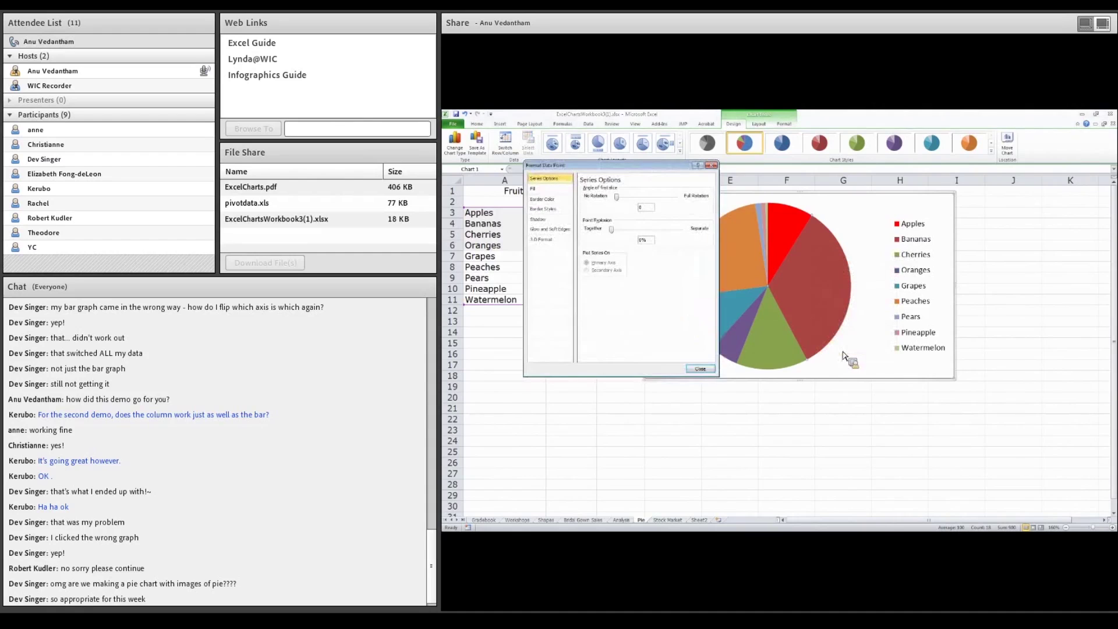
pyautogui.click(539, 191)
pyautogui.click(593, 197)
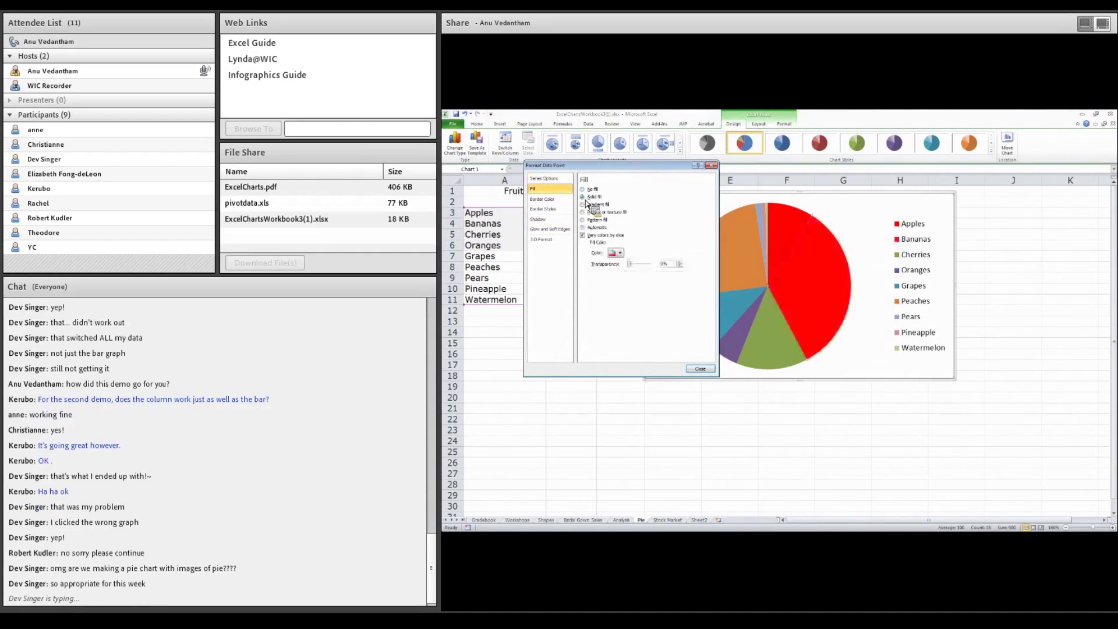
pyautogui.click(621, 253)
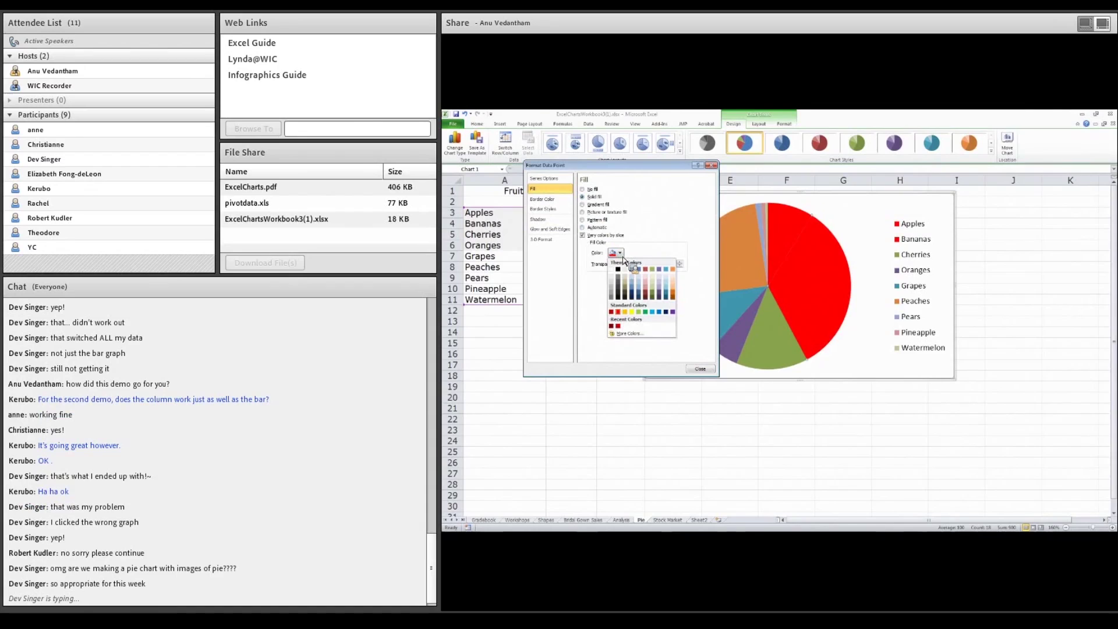
pyautogui.click(632, 312)
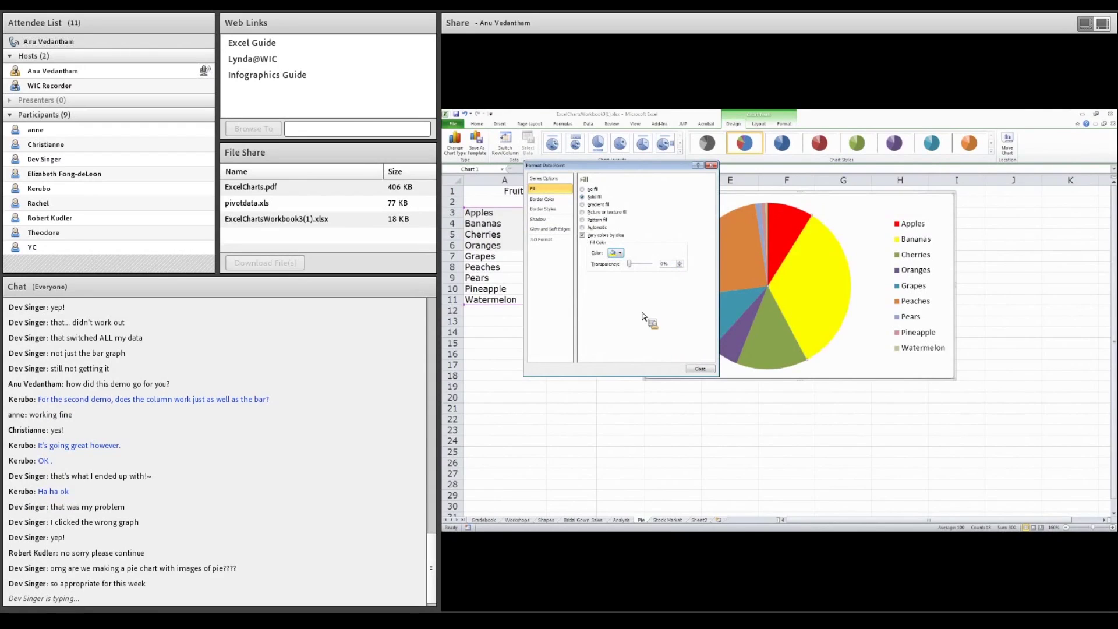
pyautogui.click(616, 253)
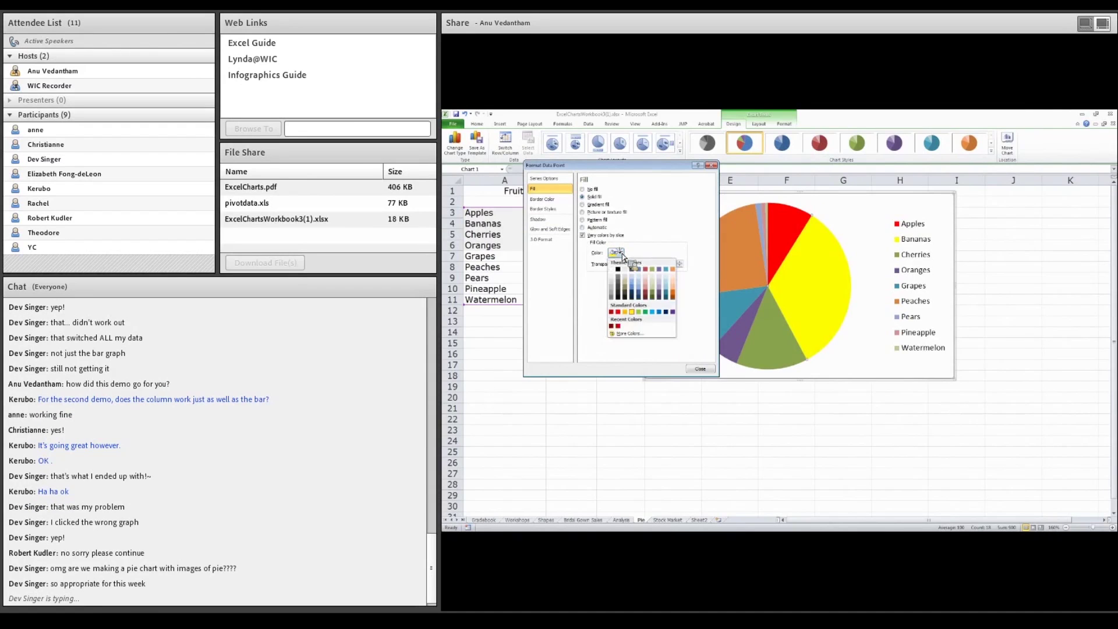
pyautogui.click(632, 314)
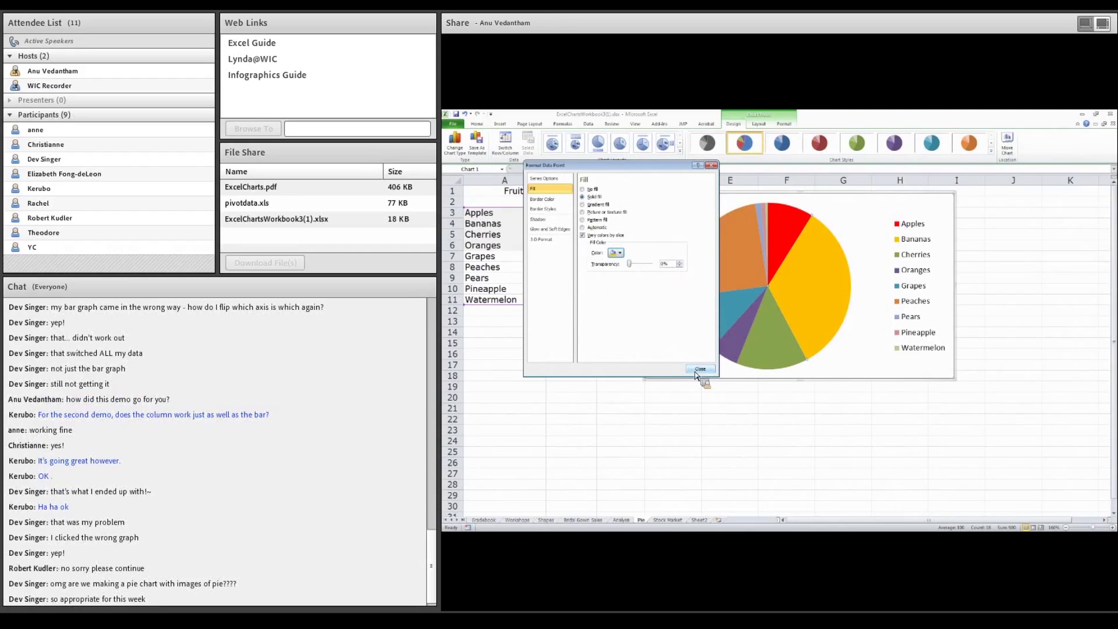
pyautogui.click(700, 369)
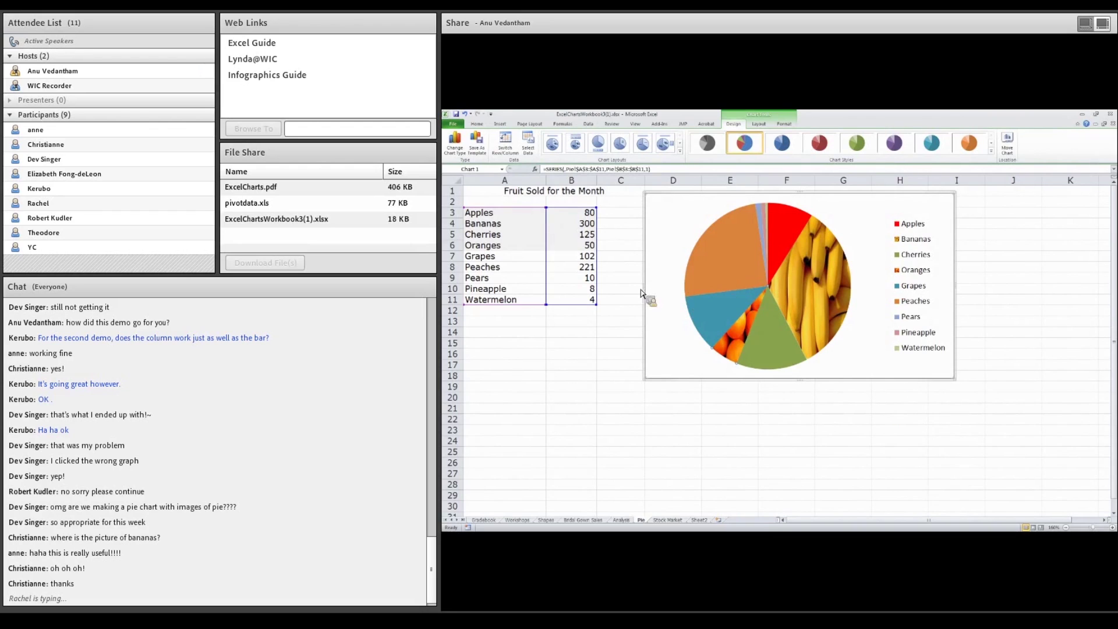
# - Change the fruit sales pie chart to a clustered column chart
pyautogui.click(465, 157)
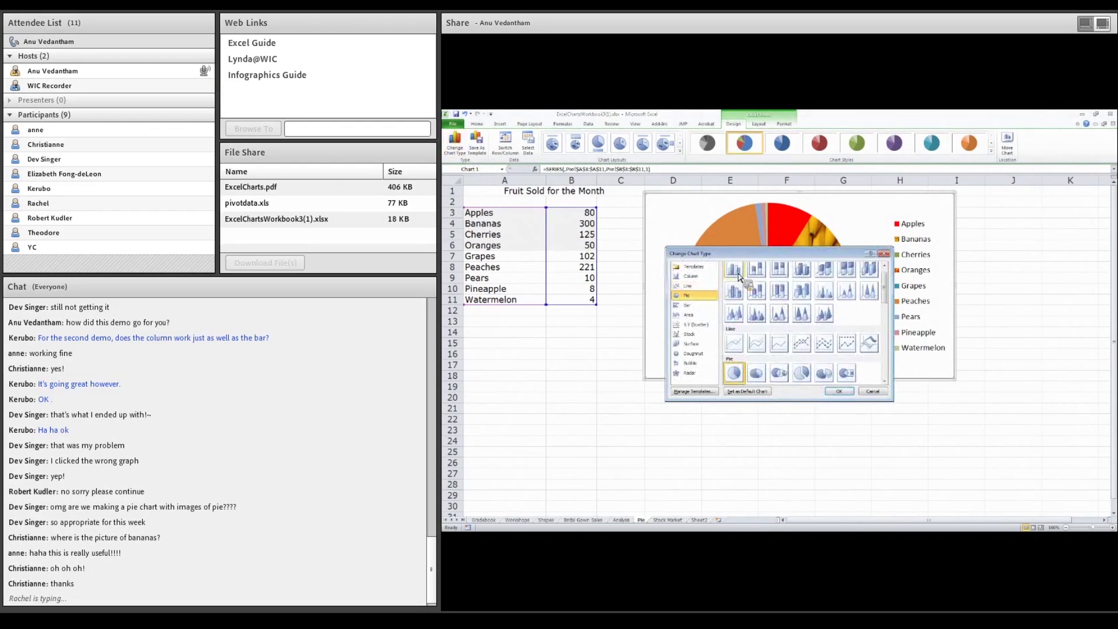
pyautogui.click(691, 276)
pyautogui.click(839, 391)
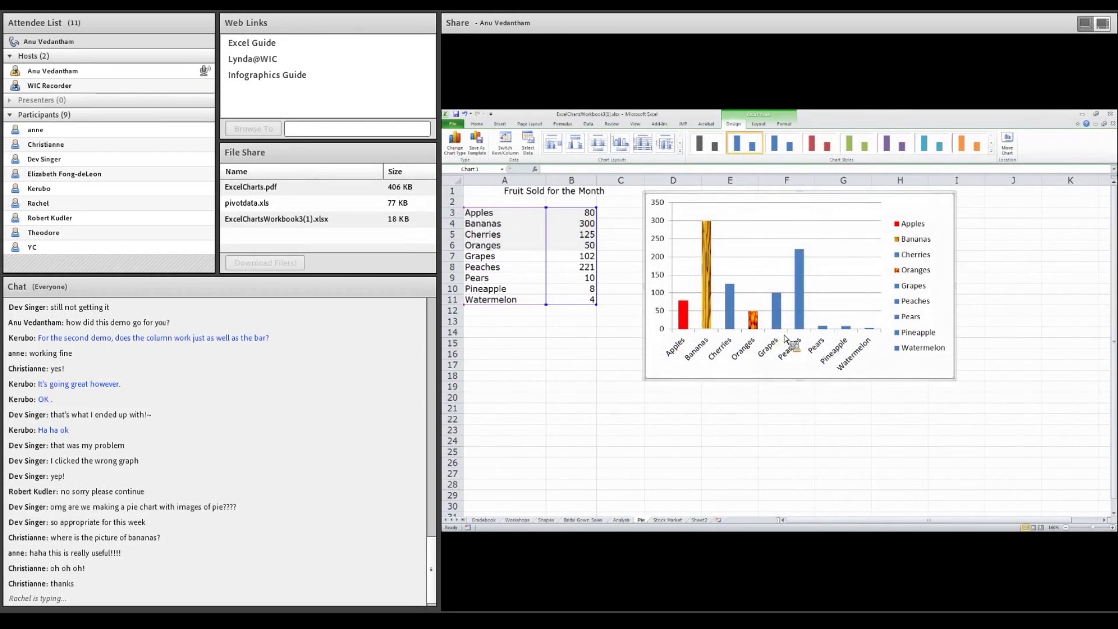
pyautogui.moveTo(709, 267)
pyautogui.click(709, 269)
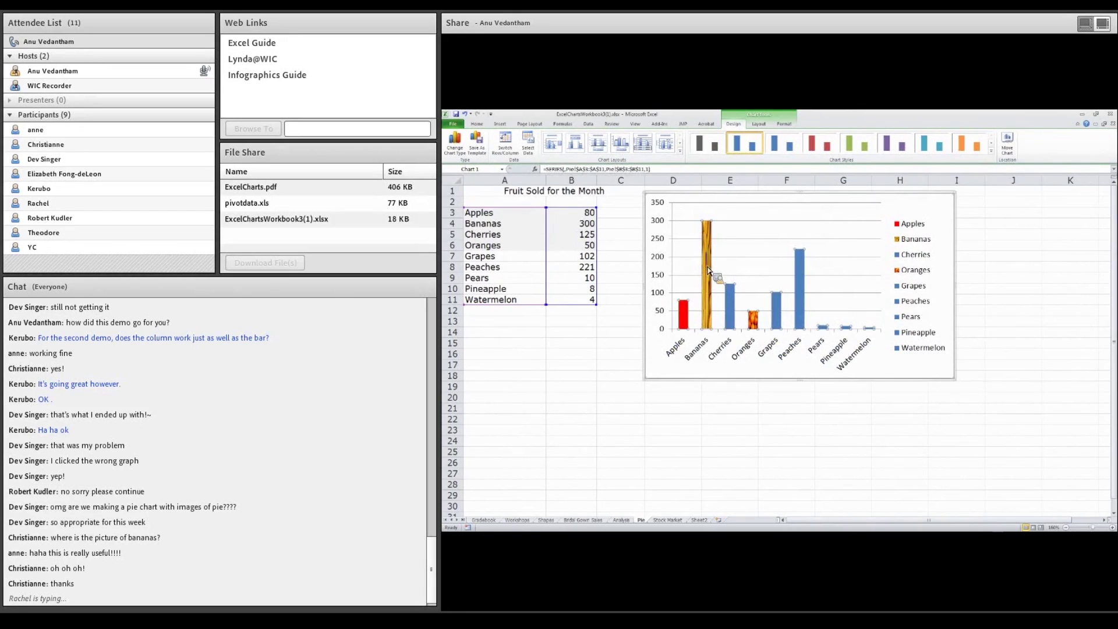
pyautogui.rightClick(709, 269)
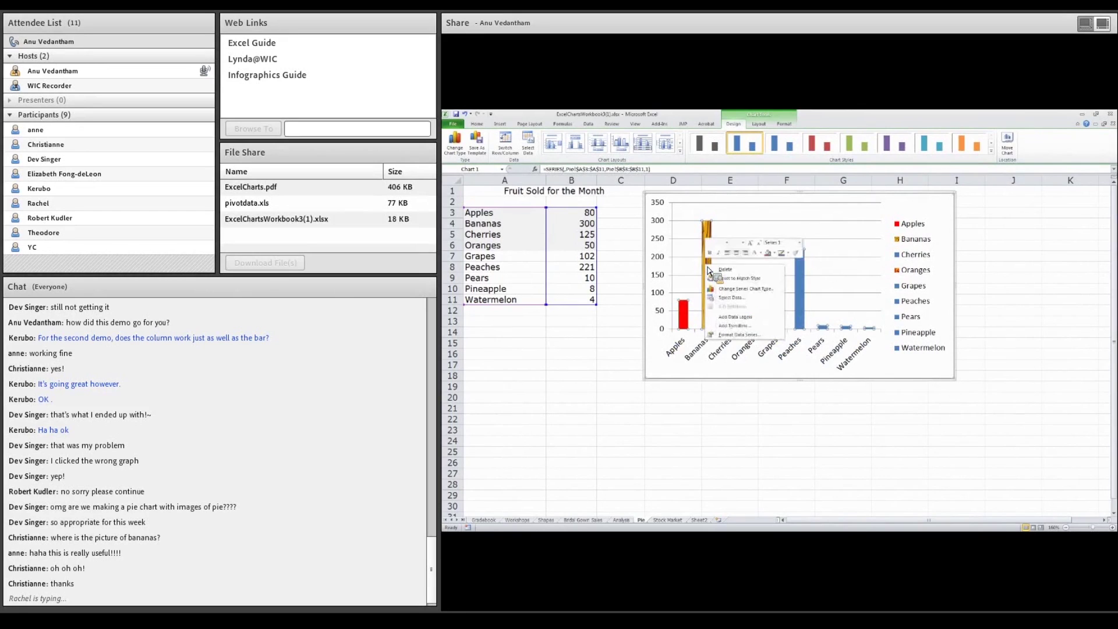
pyautogui.click(735, 335)
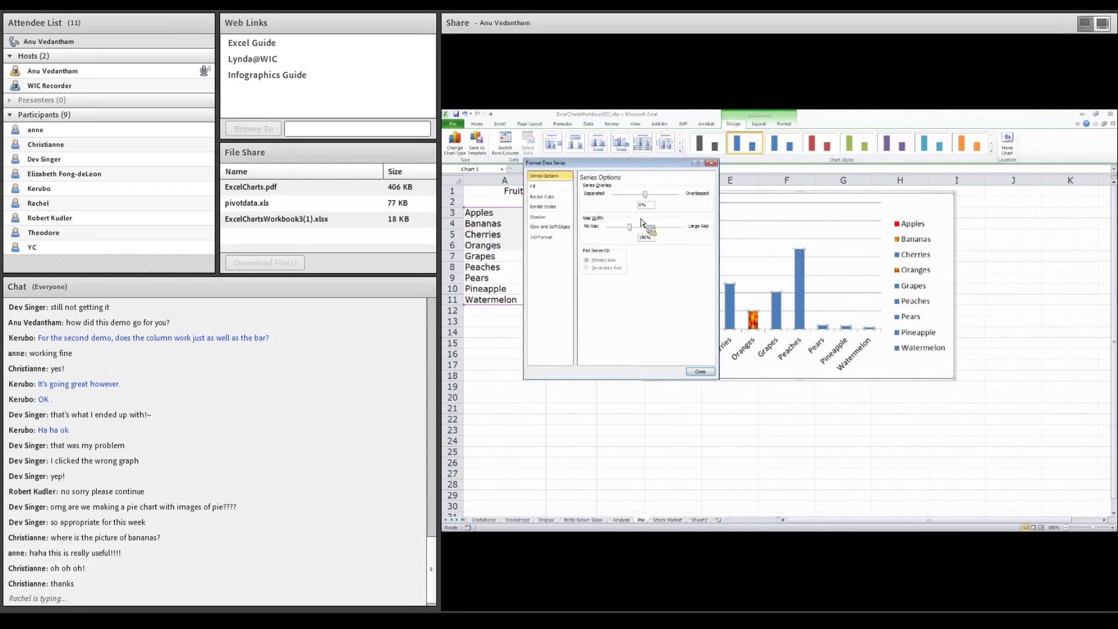
pyautogui.click(541, 187)
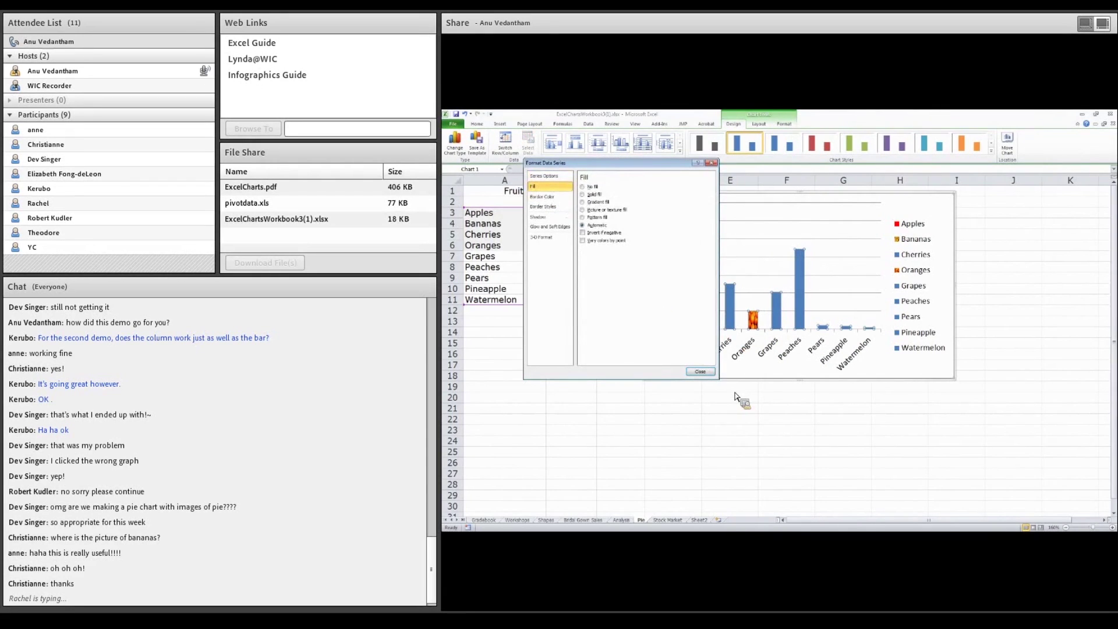
pyautogui.click(700, 371)
# - Try the Stack and Scale option at 1 unit per picture for the Bananas column's picture fill
pyautogui.click(703, 287)
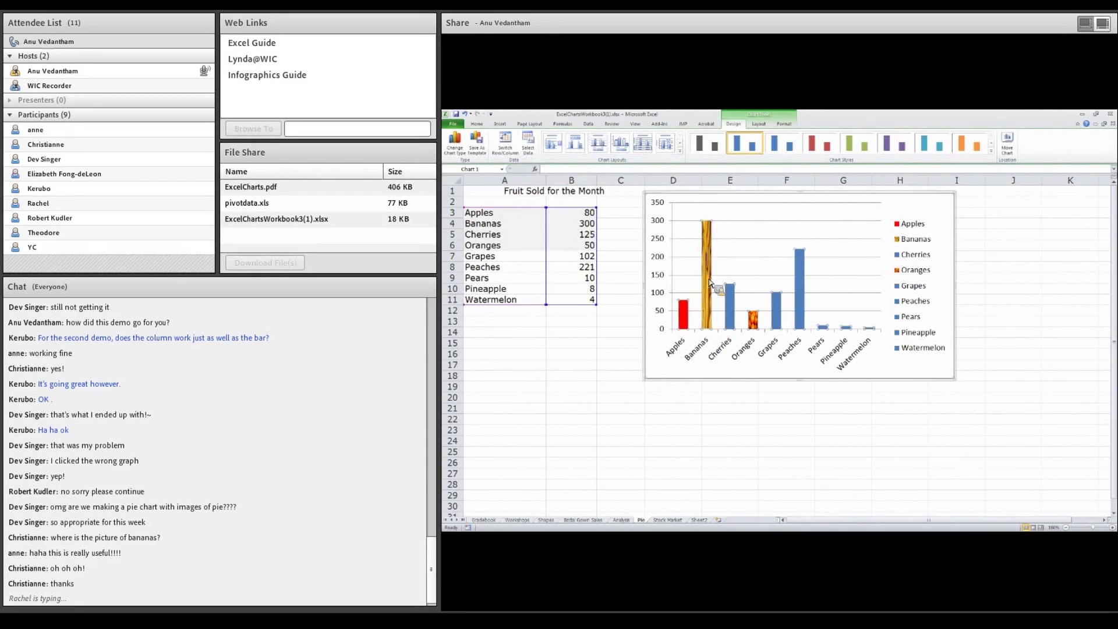
pyautogui.click(710, 287)
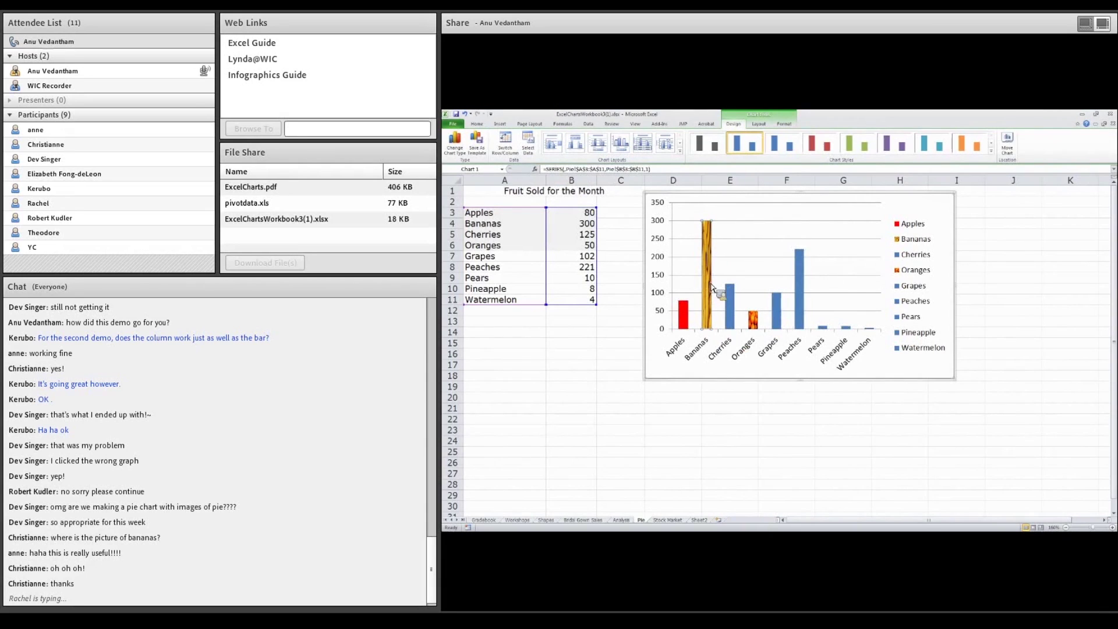
pyautogui.rightClick(707, 315)
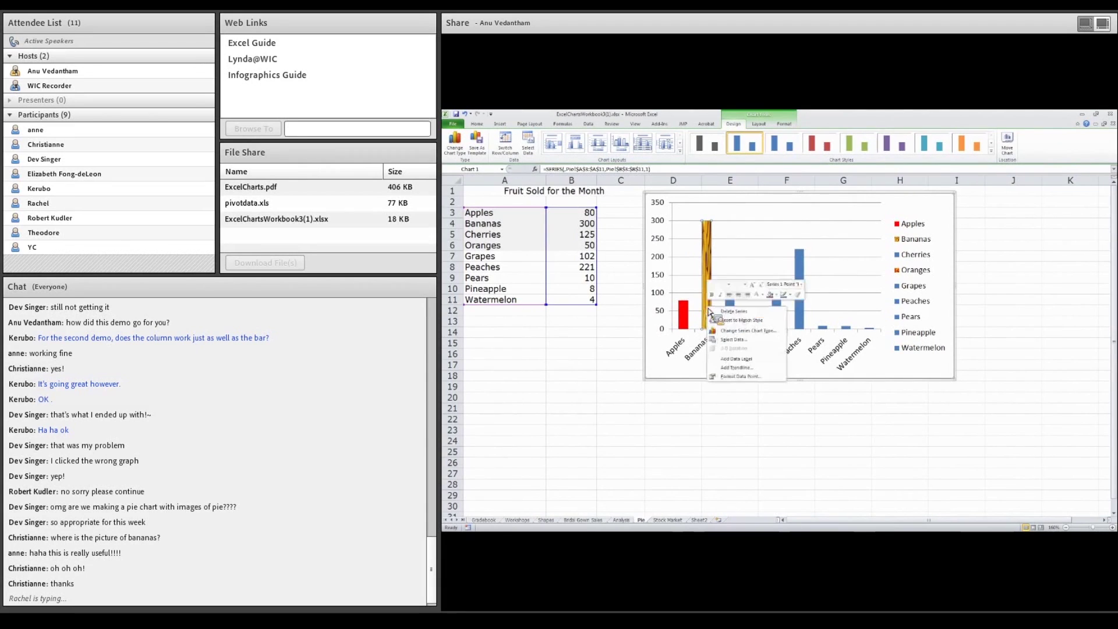
pyautogui.click(740, 376)
pyautogui.click(540, 187)
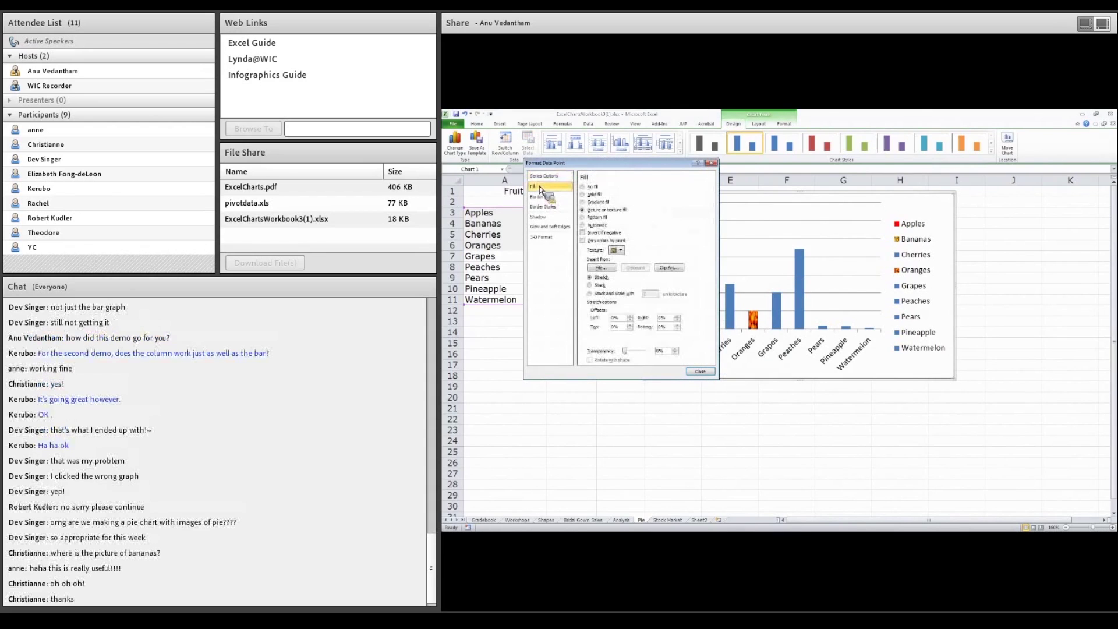
pyautogui.click(589, 286)
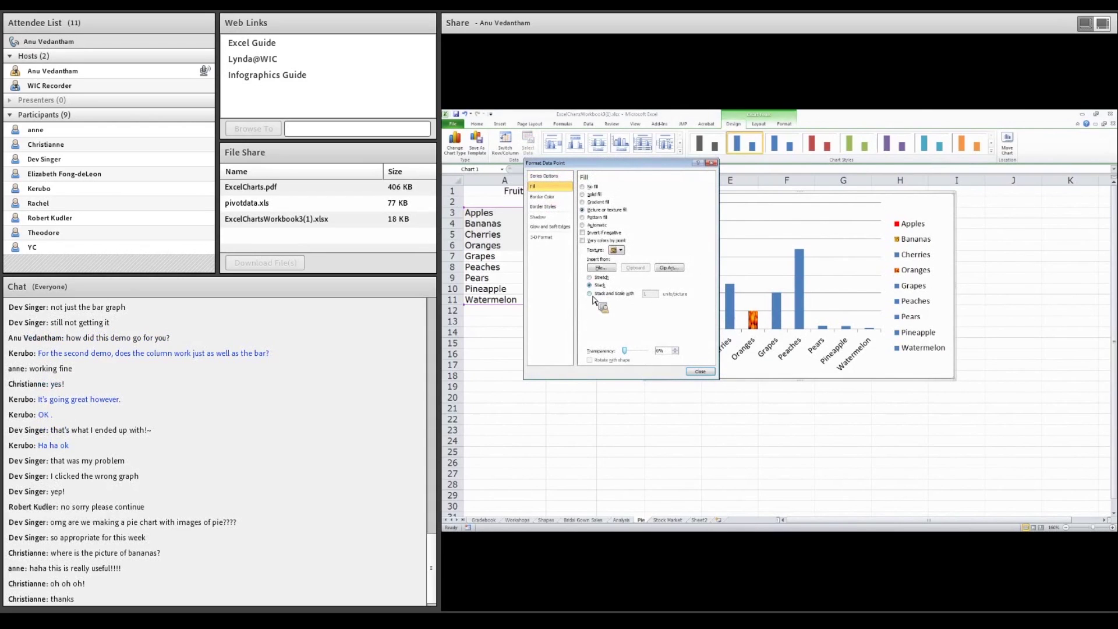
pyautogui.click(590, 294)
pyautogui.click(699, 372)
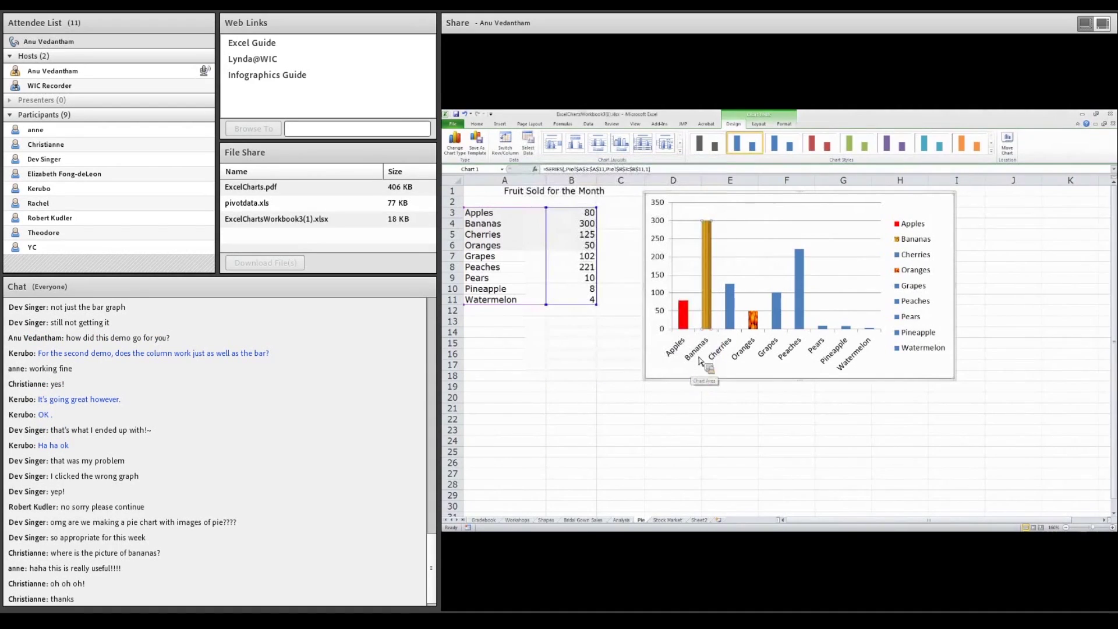
# - Set the Bananas column's picture fill to Stack, moving the formatting dialog aside to uncover the column
pyautogui.rightClick(708, 291)
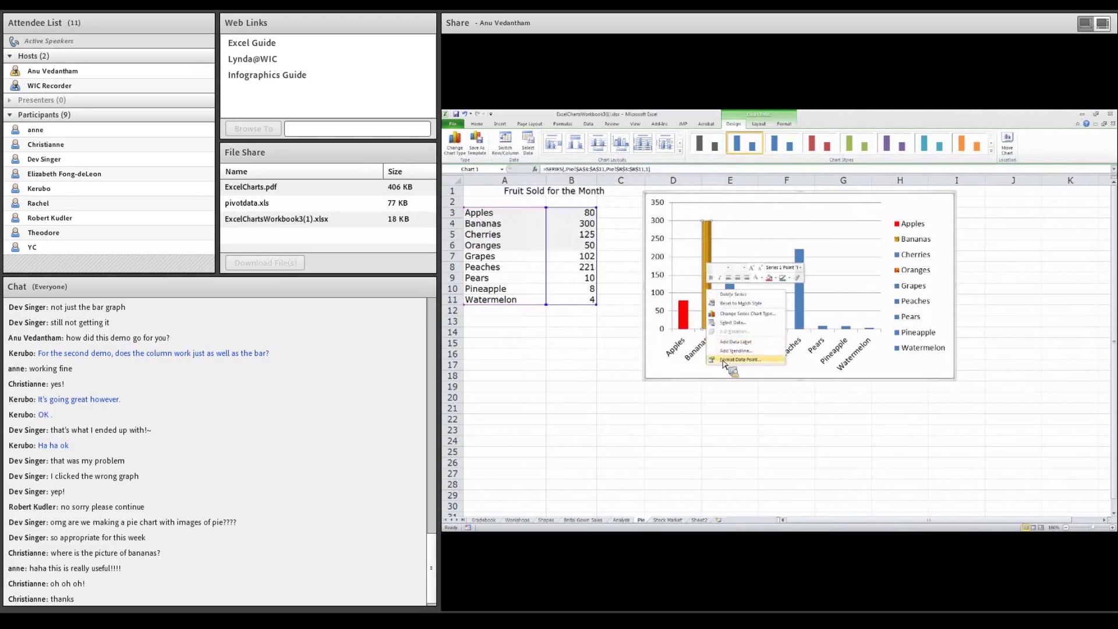
pyautogui.click(723, 361)
pyautogui.click(537, 188)
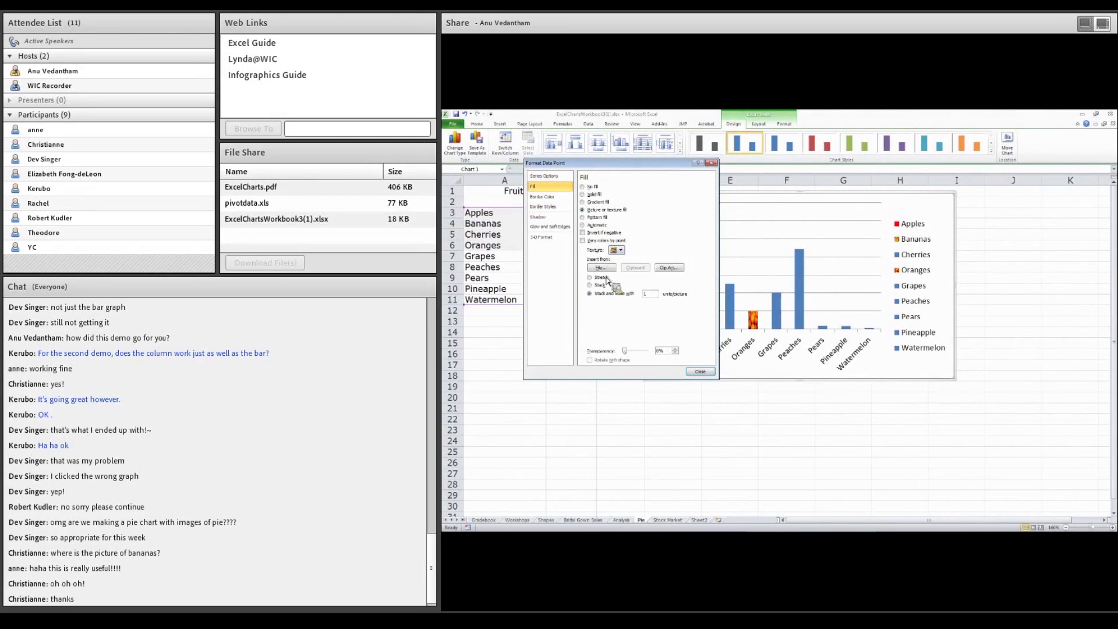
pyautogui.click(589, 286)
pyautogui.moveTo(580, 164); pyautogui.dragTo(805, 185)
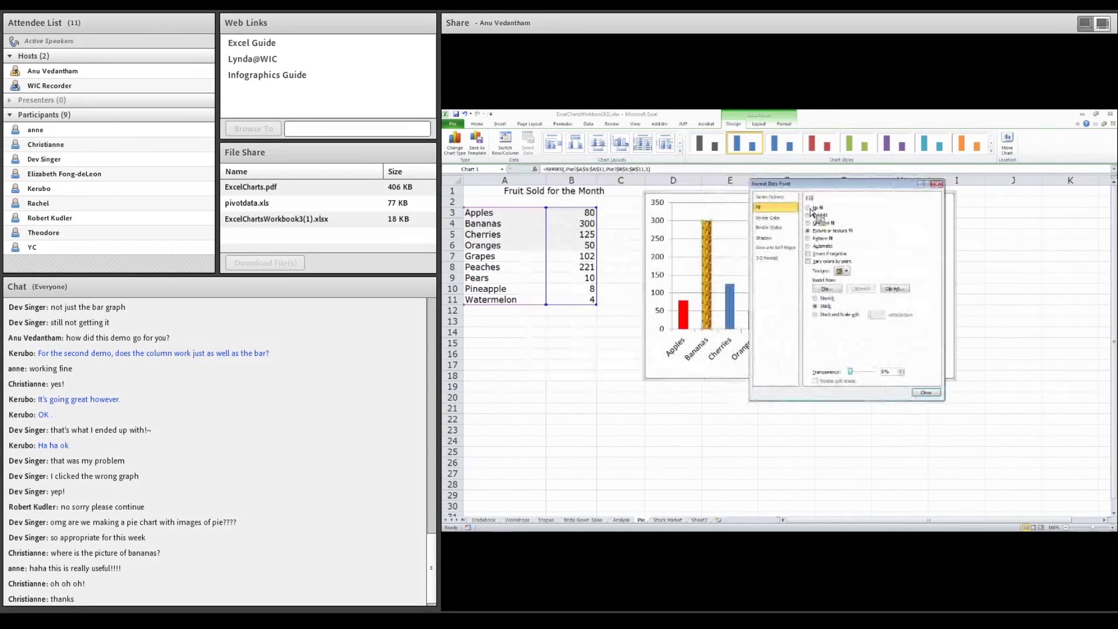
pyautogui.click(925, 393)
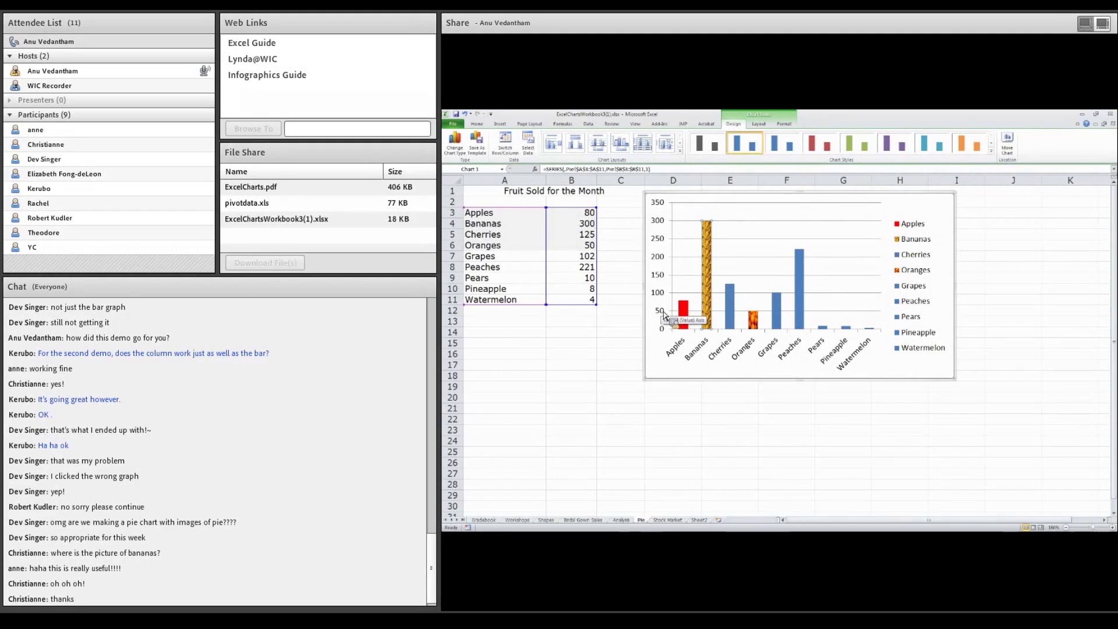
# - Fill the Cherries column with the yellow banana bunch clip art, found by searching "banana", and set the picture to Stack
pyautogui.rightClick(732, 305)
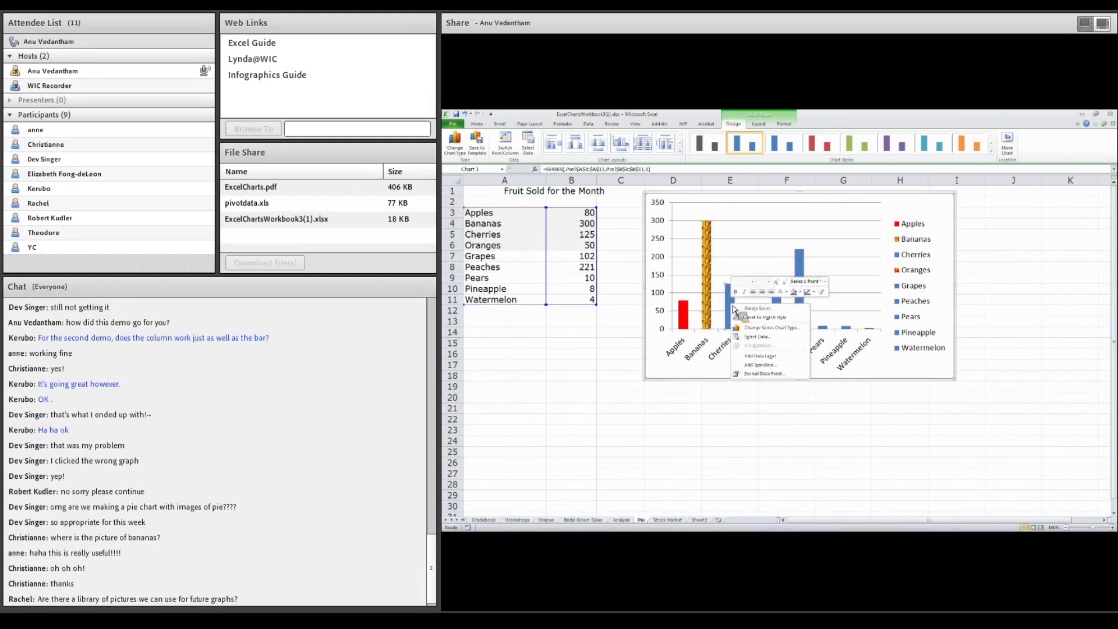
pyautogui.click(766, 374)
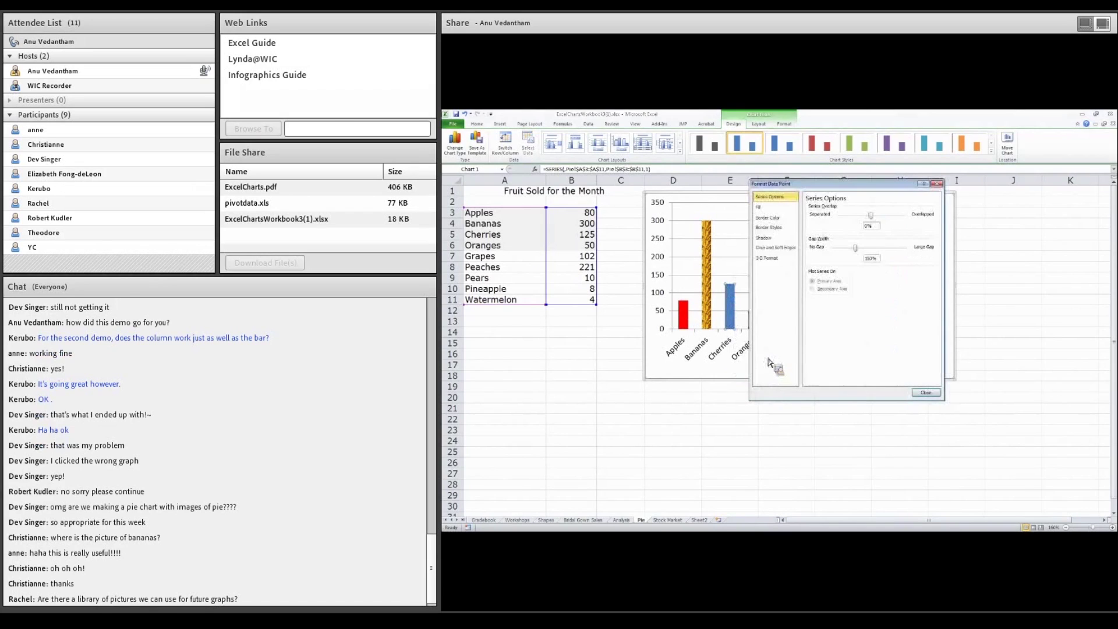
pyautogui.click(759, 208)
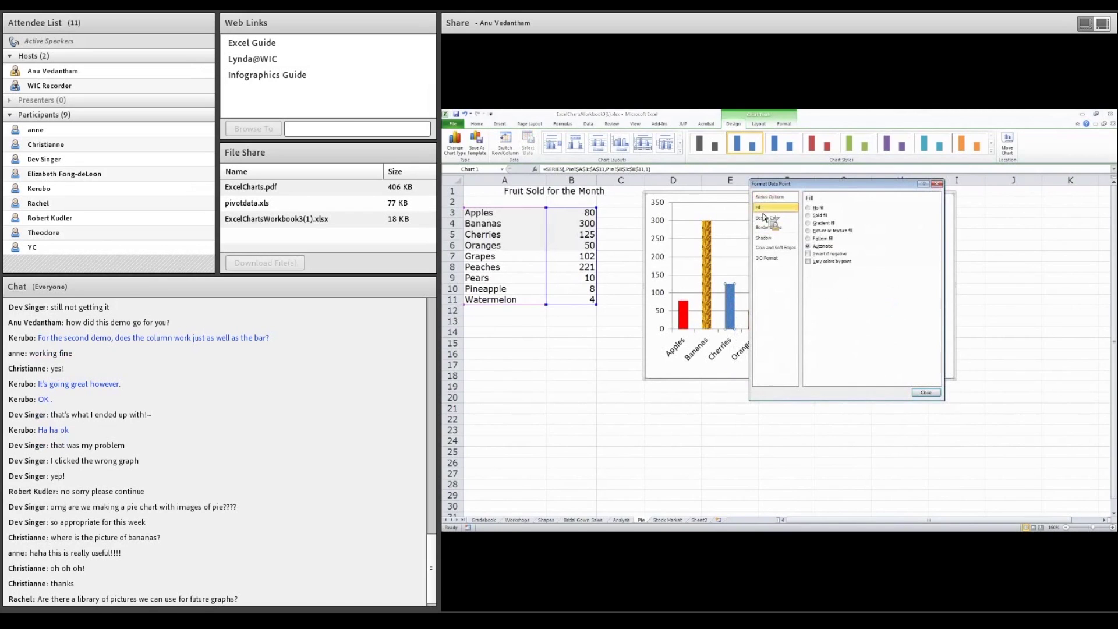
pyautogui.click(809, 230)
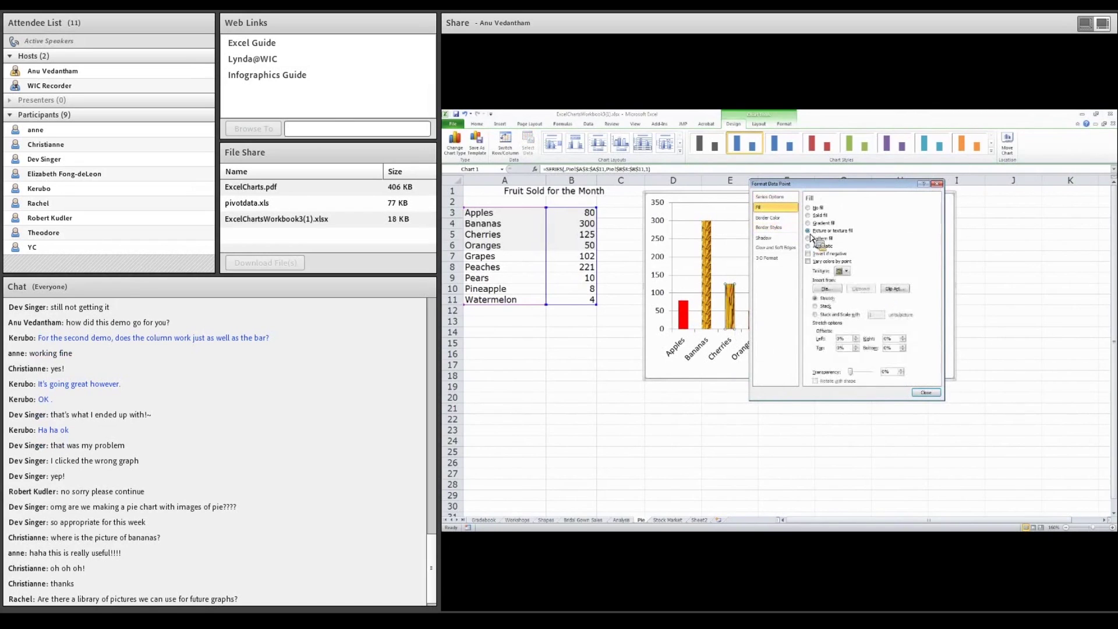
pyautogui.click(894, 289)
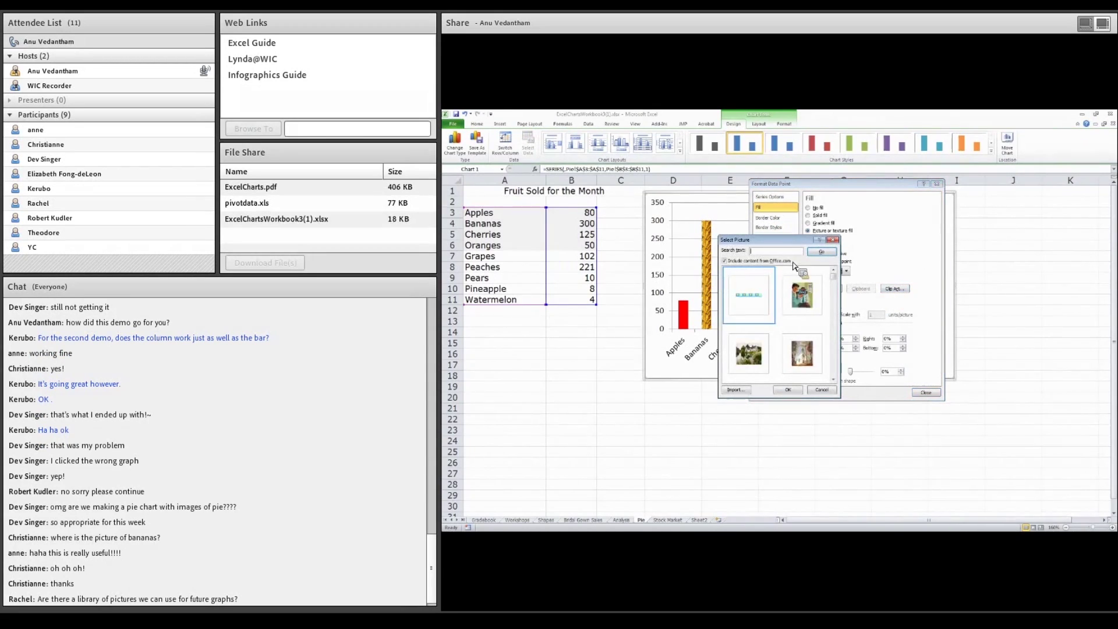
pyautogui.write('banana')
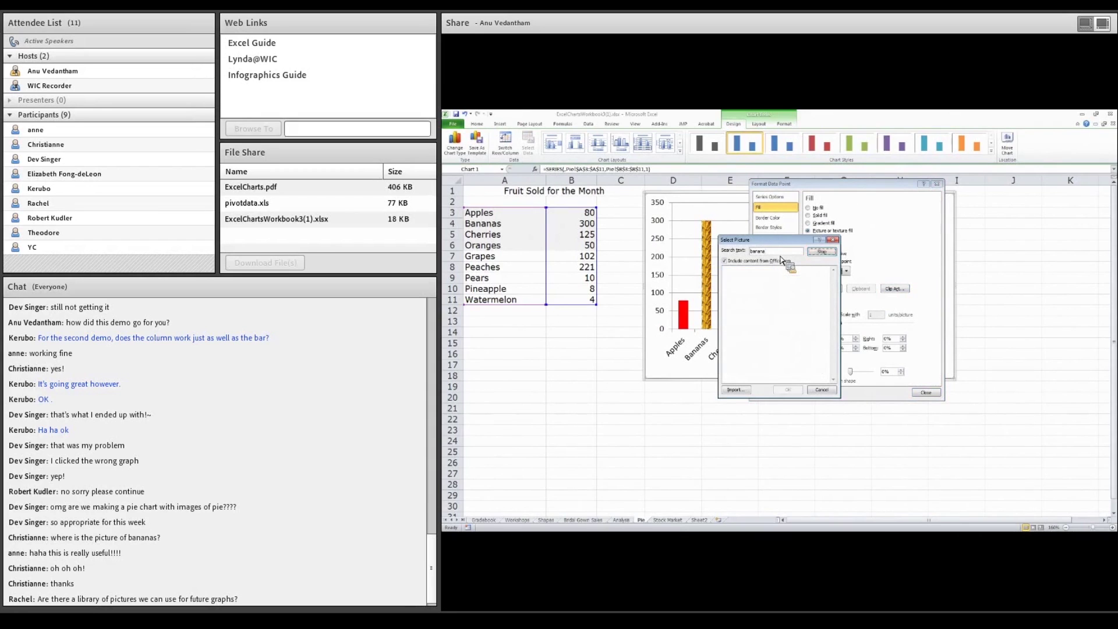
pyautogui.click(817, 356)
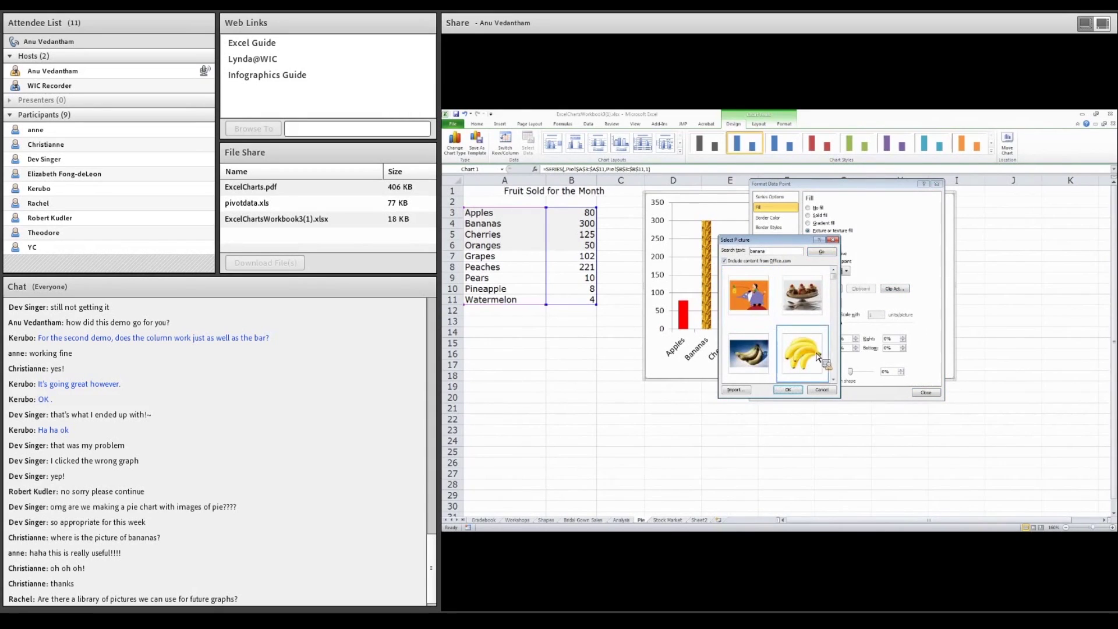
pyautogui.scroll(-1, 836, 287)
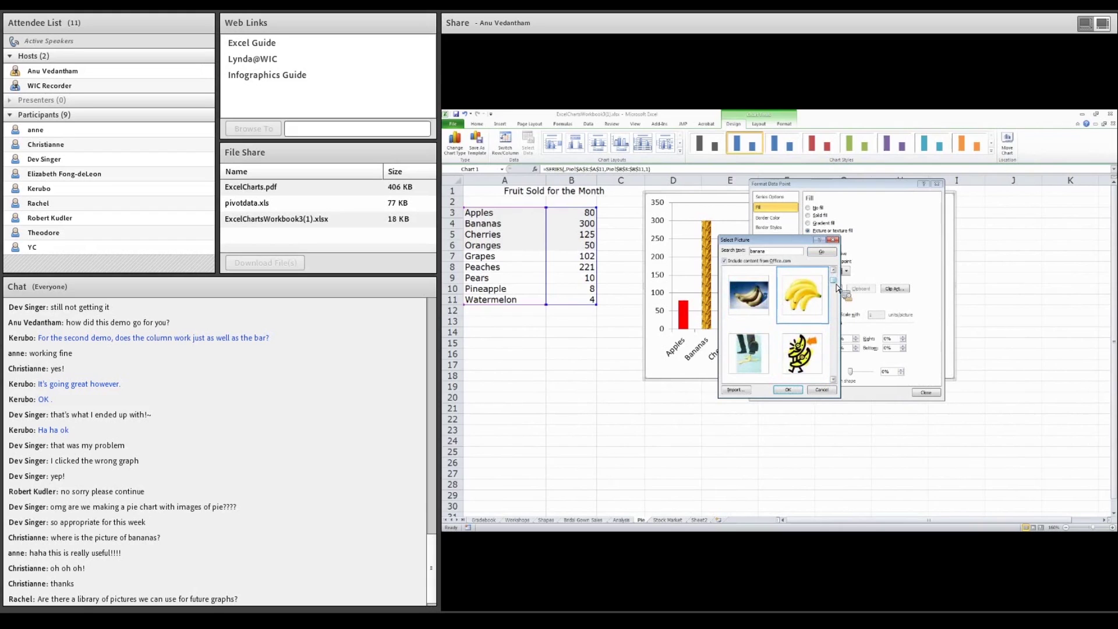
pyautogui.click(789, 390)
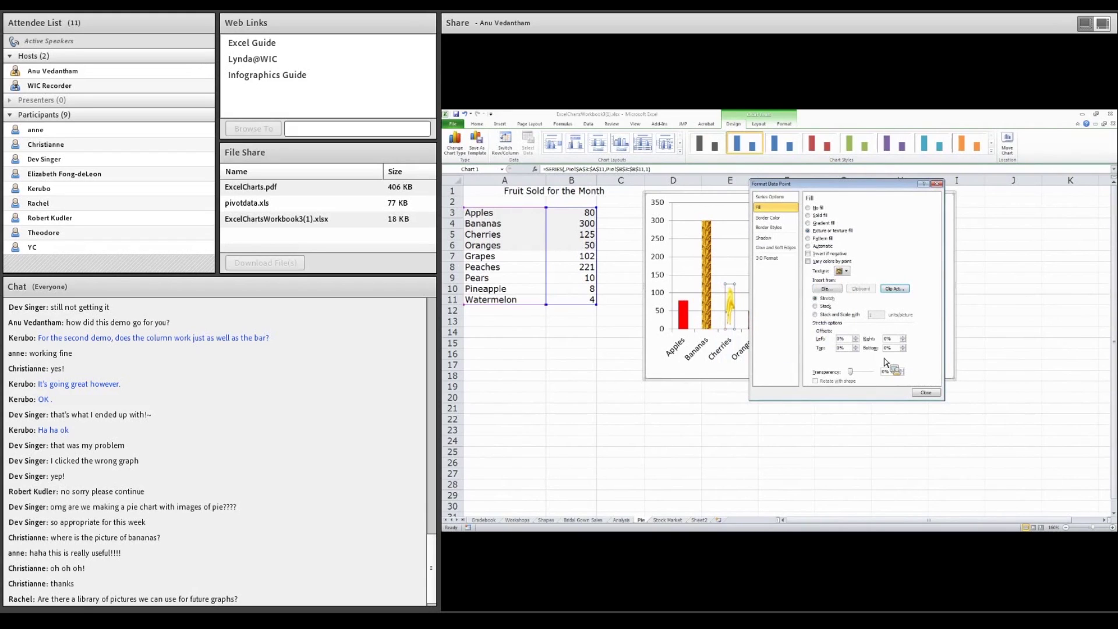
pyautogui.click(816, 306)
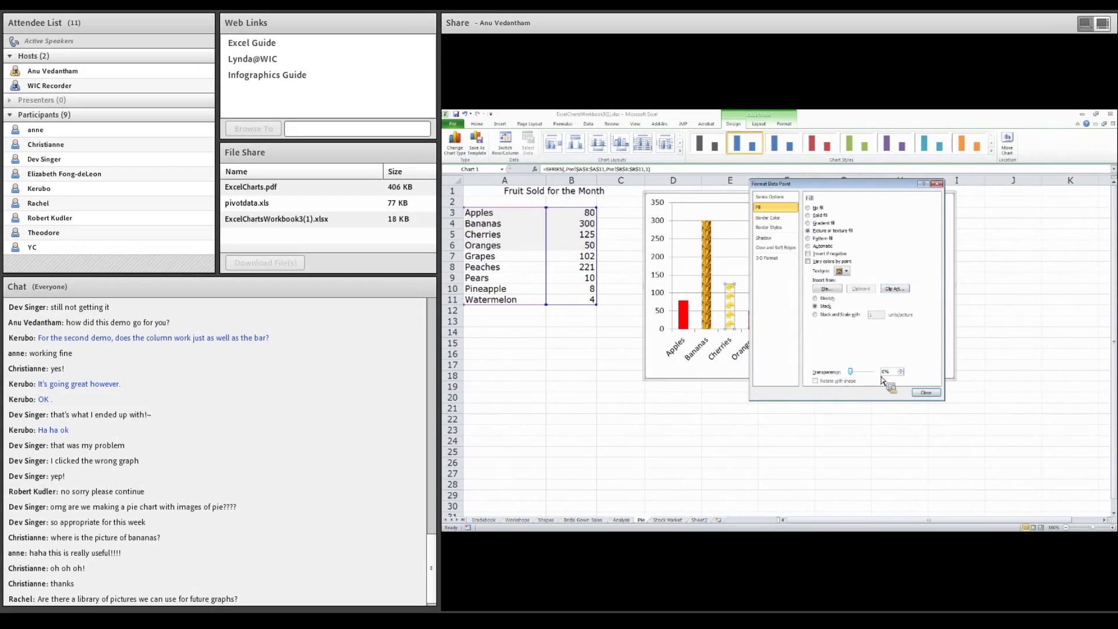
pyautogui.click(925, 393)
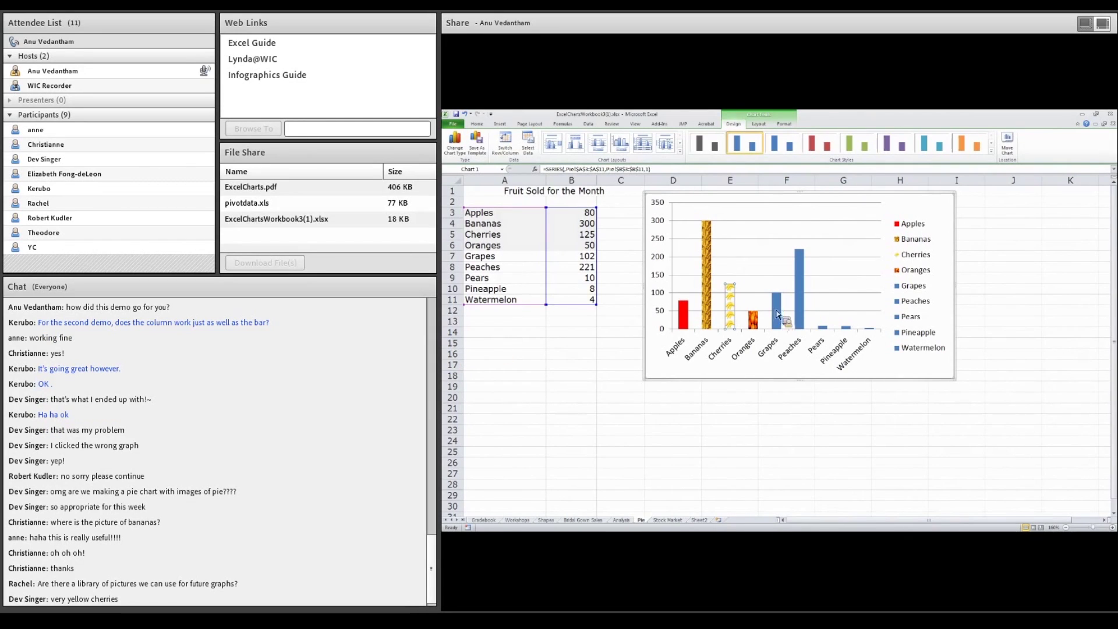
# - Fill the Peaches column with the orange peach clip art, found by searching "peach"
pyautogui.click(802, 303)
pyautogui.rightClick(802, 303)
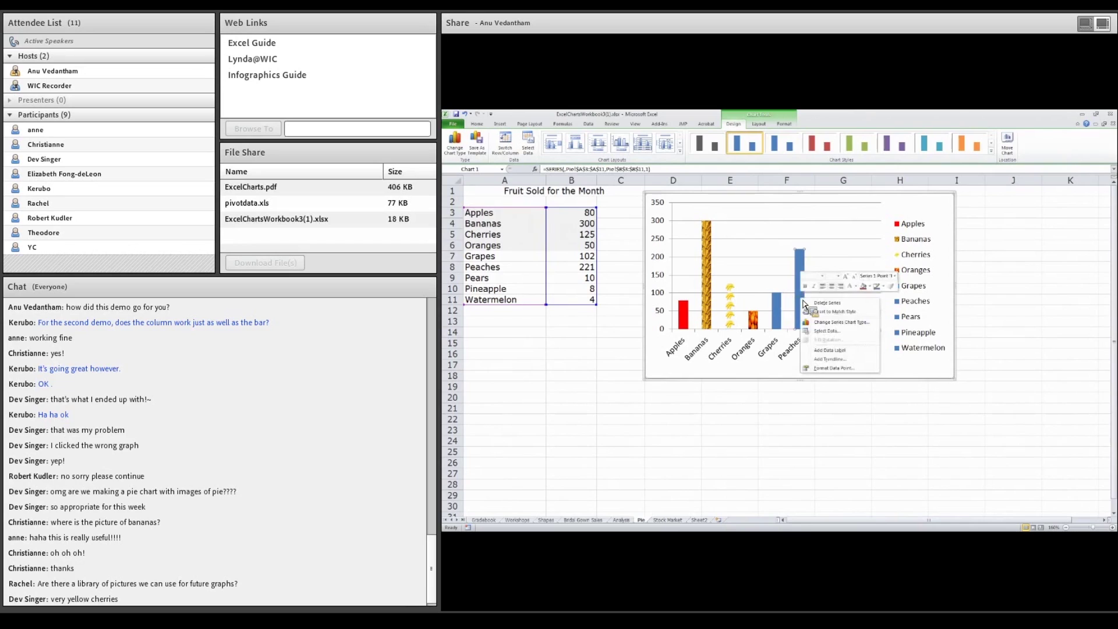
pyautogui.click(833, 368)
pyautogui.click(766, 207)
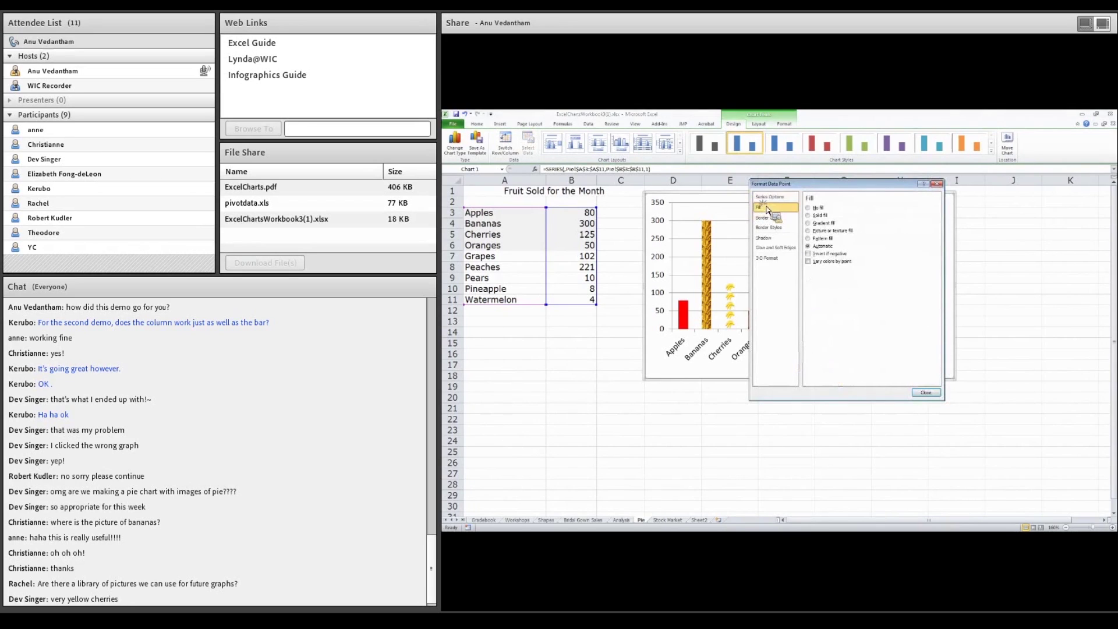
pyautogui.click(808, 231)
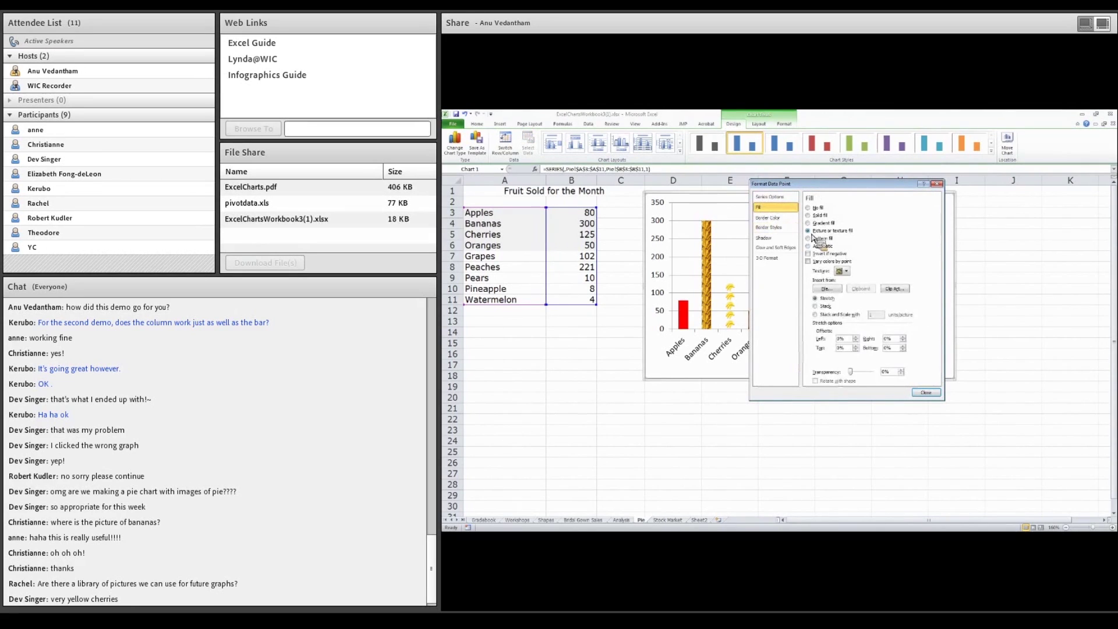
pyautogui.click(904, 290)
pyautogui.write('peach')
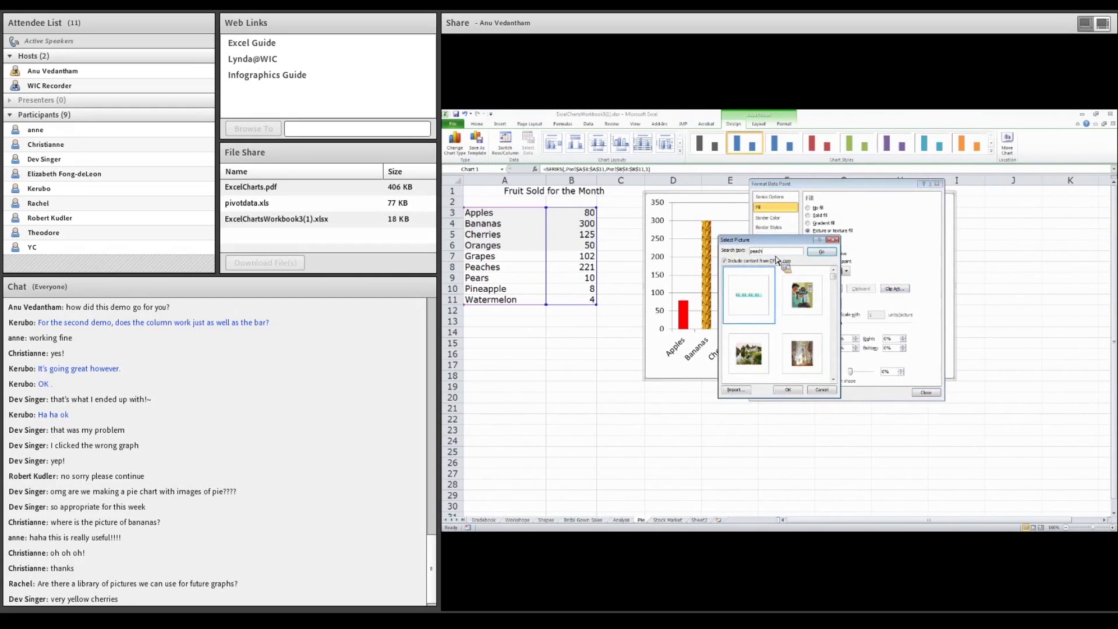
pyautogui.press('Return')
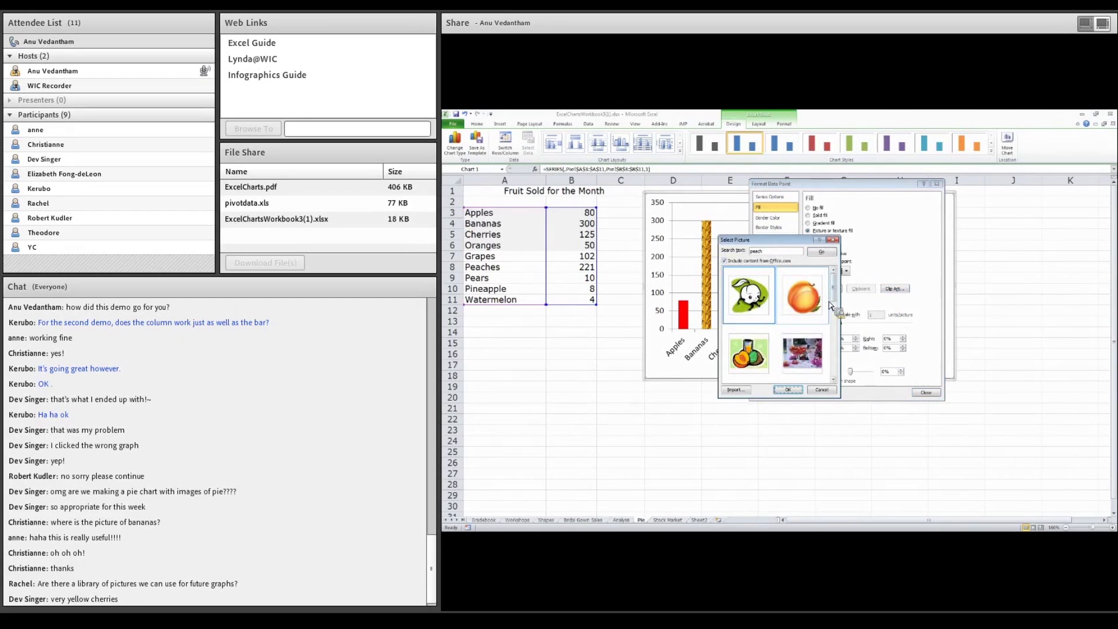
pyautogui.click(812, 307)
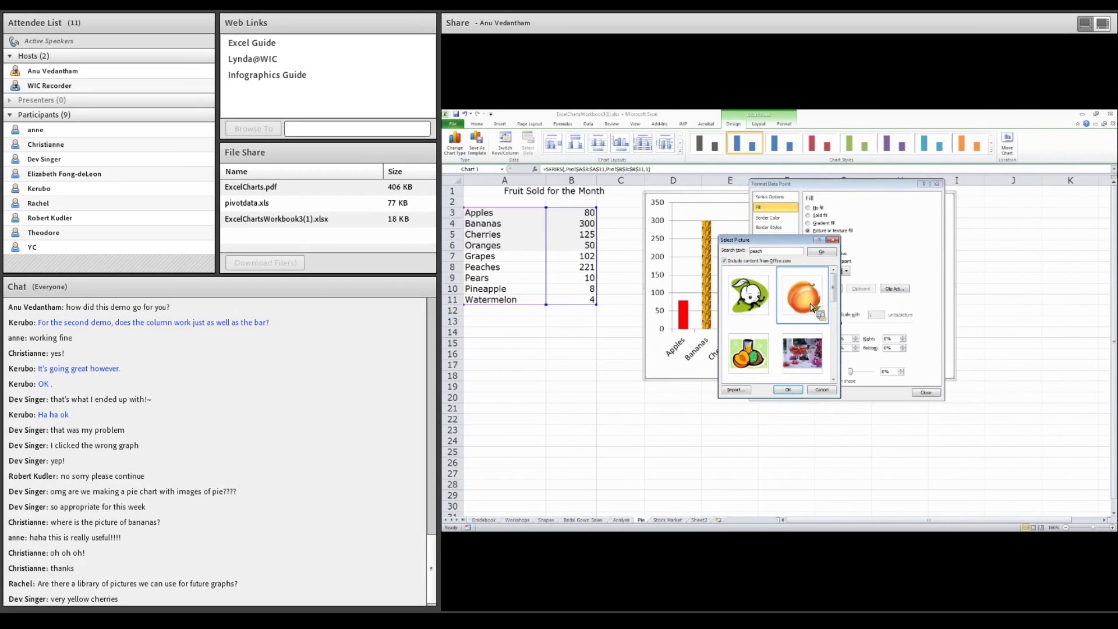
pyautogui.click(800, 392)
# - Set the Peaches column's picture fill to Stack, moving the formatting dialog aside to uncover the column
pyautogui.click(816, 306)
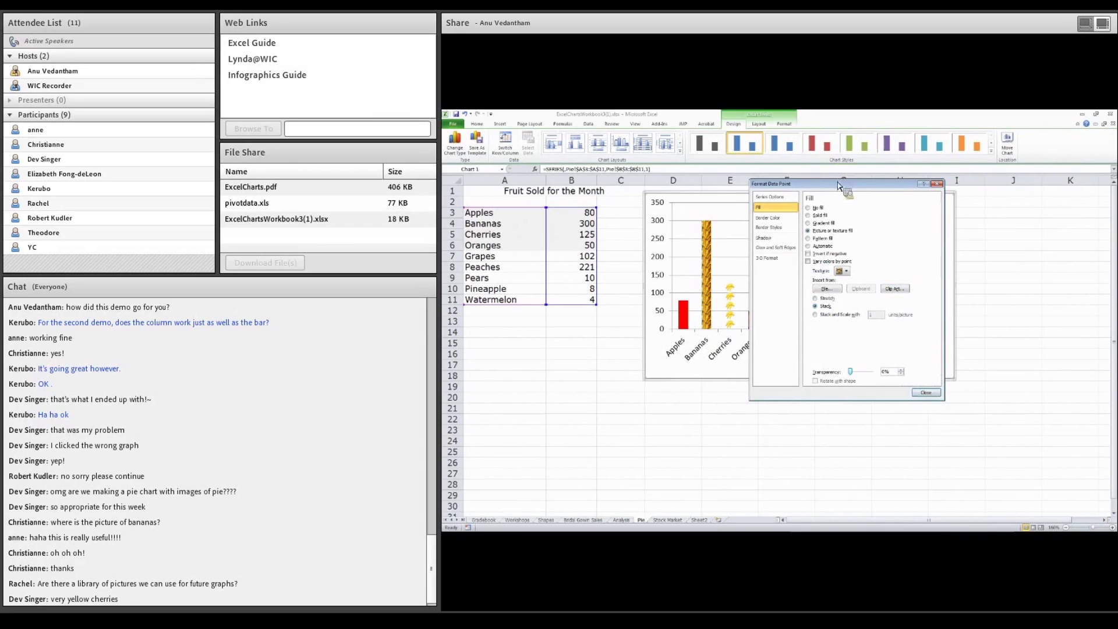
pyautogui.moveTo(838, 185); pyautogui.dragTo(990, 199)
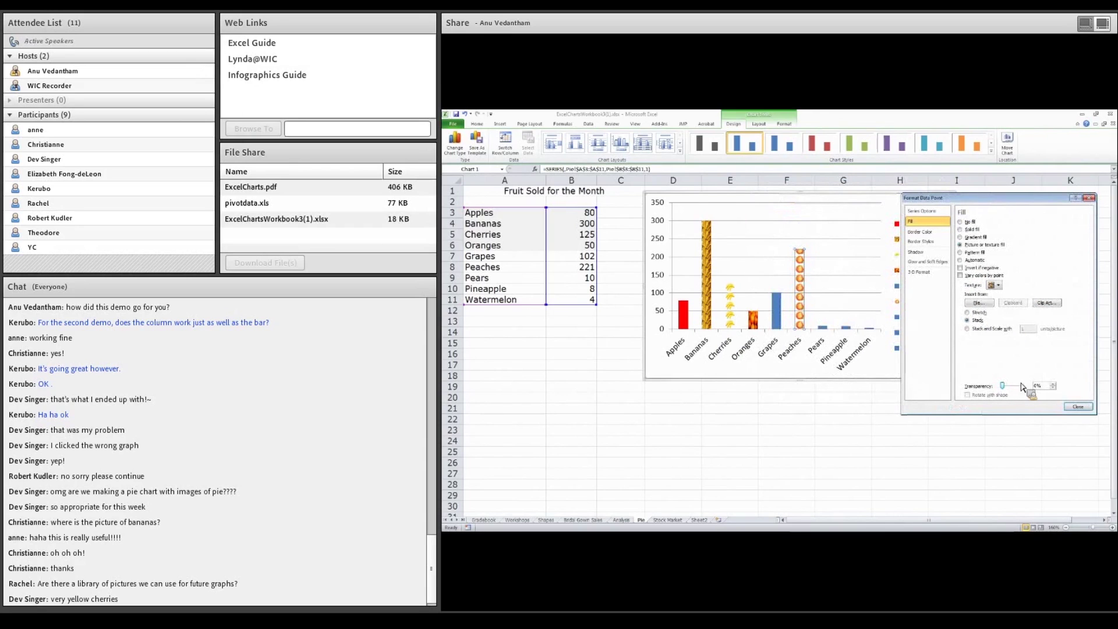
pyautogui.click(1078, 406)
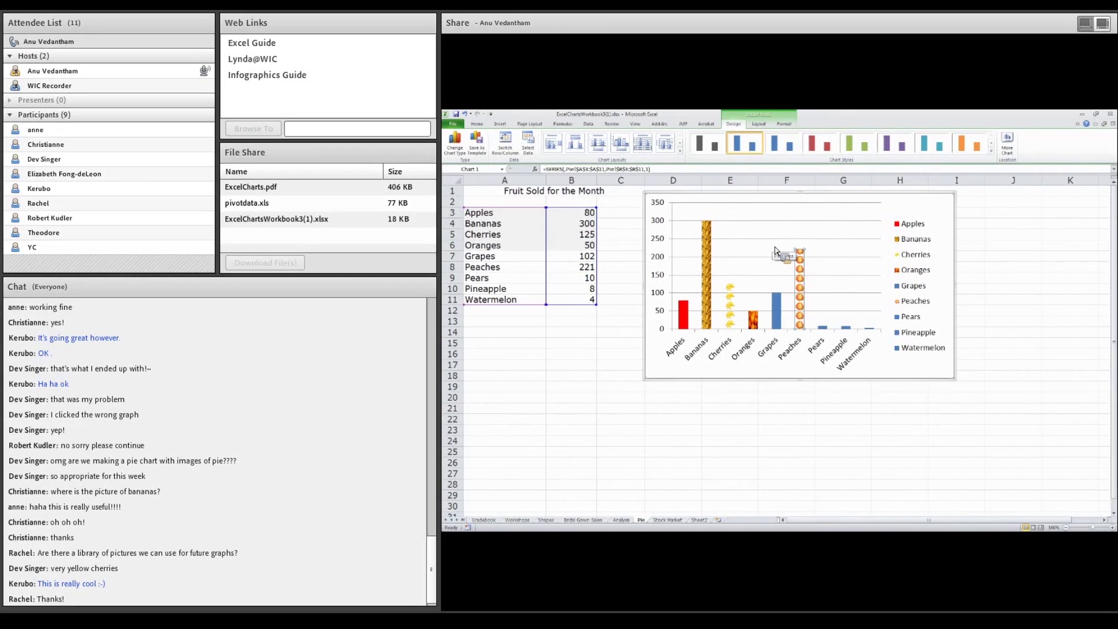
# - Give the chart's plot area a picture or texture fill using the beige canvas texture
pyautogui.click(715, 216)
pyautogui.rightClick(805, 214)
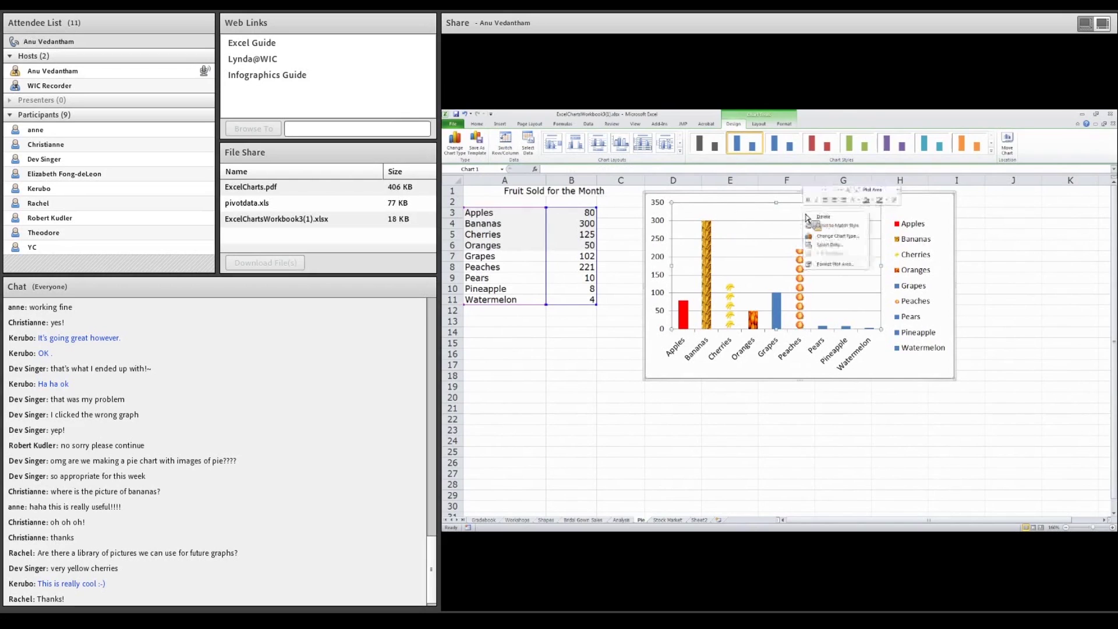
pyautogui.click(835, 264)
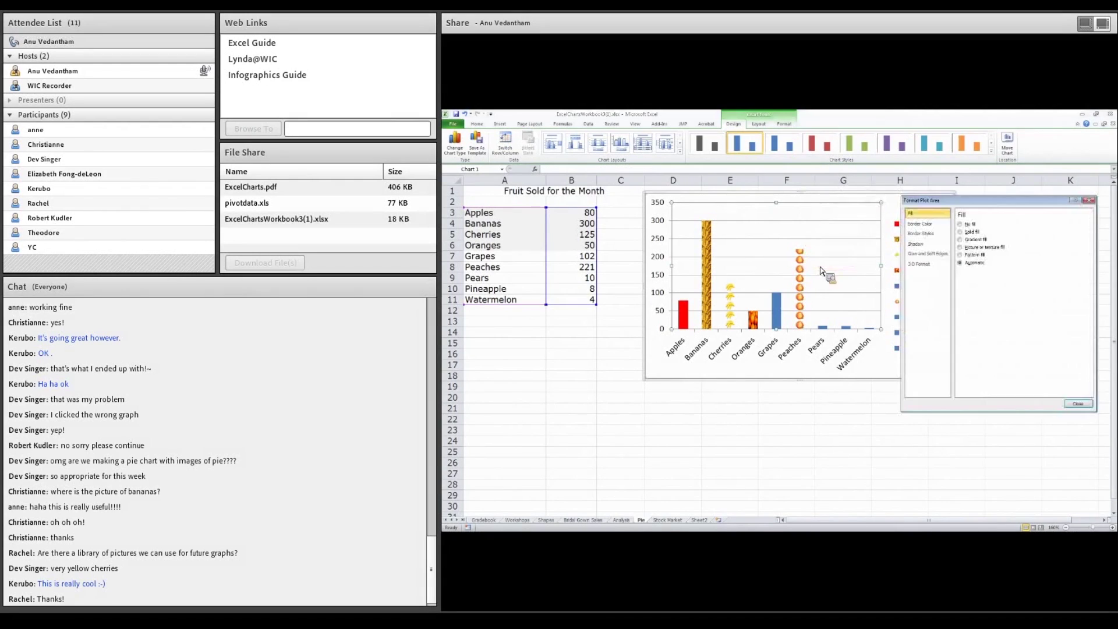
pyautogui.click(969, 246)
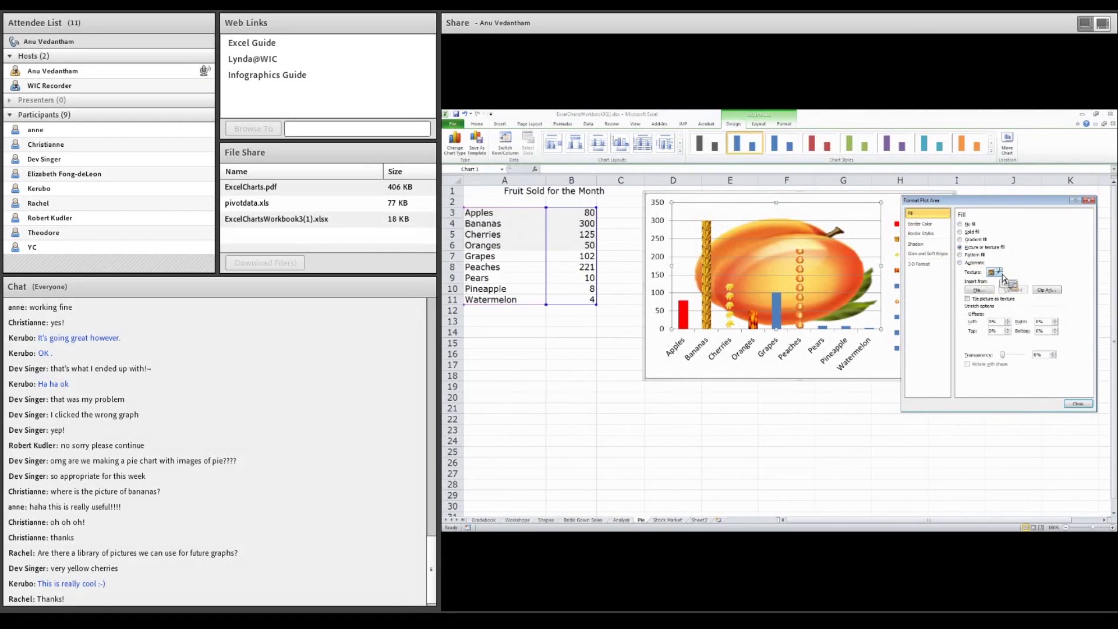
pyautogui.click(996, 272)
pyautogui.click(1000, 291)
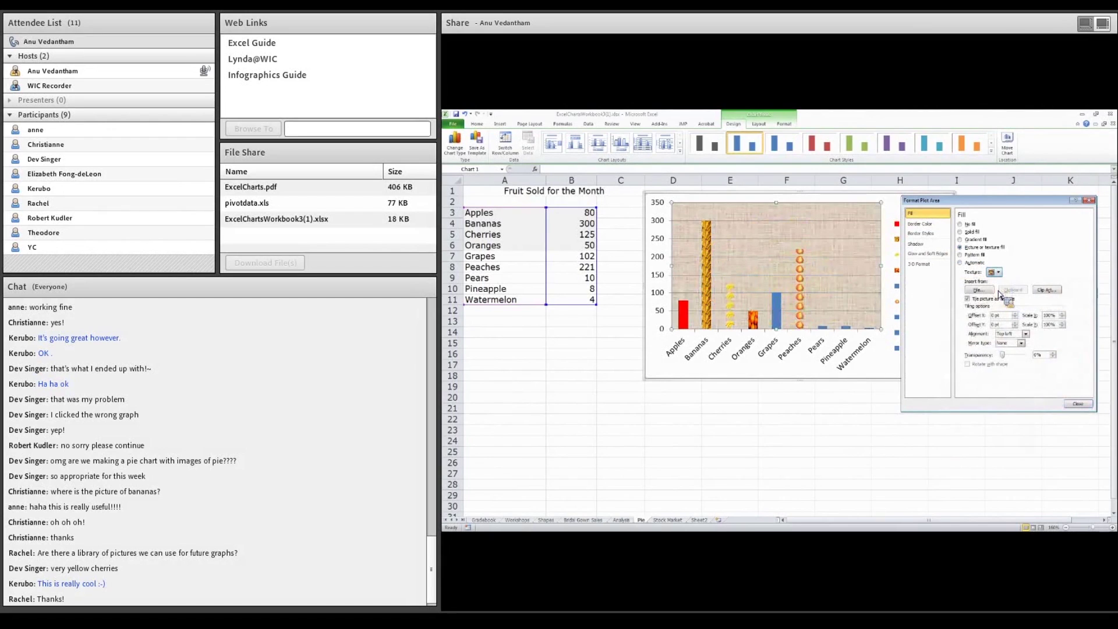
pyautogui.click(997, 273)
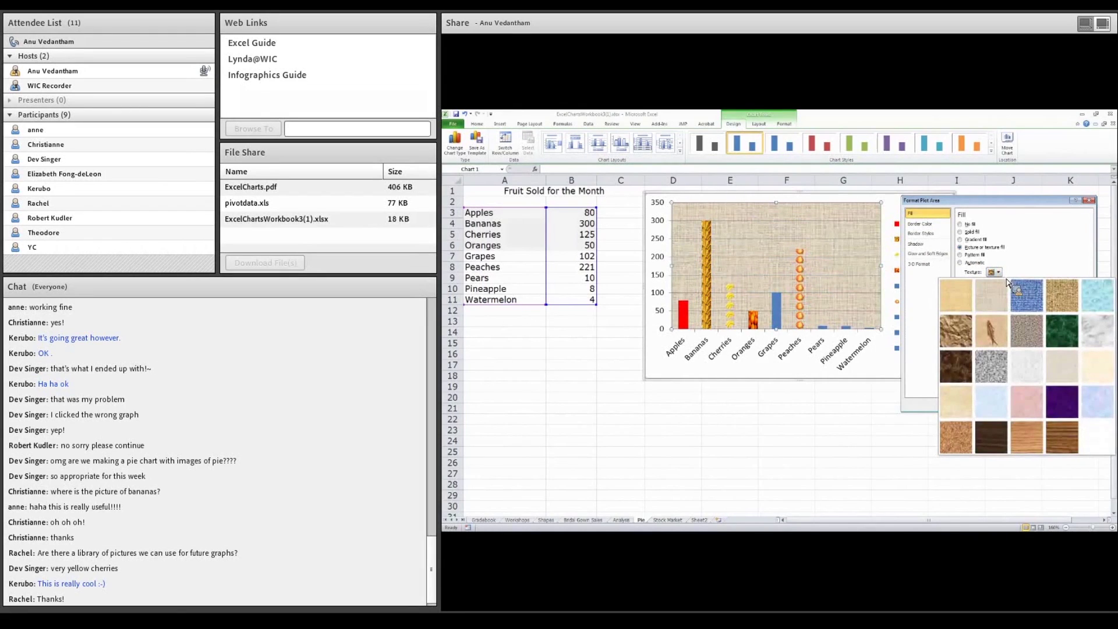
pyautogui.click(1088, 201)
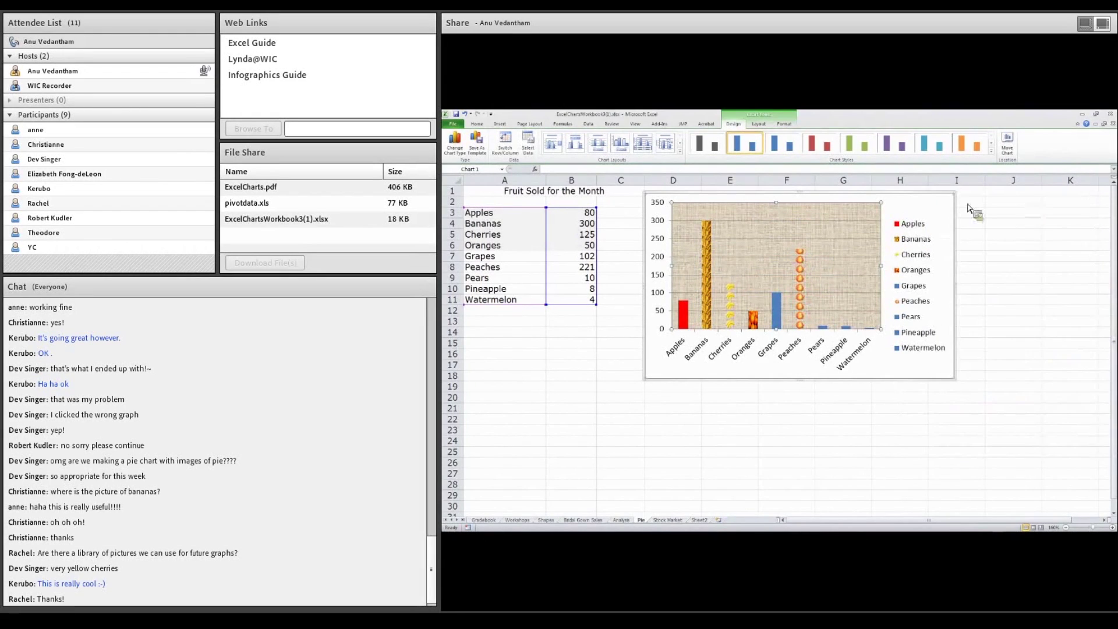
# - Give the chart area a texture fill, trying blue denim and settling on the mottled pink texture
pyautogui.rightClick(915, 213)
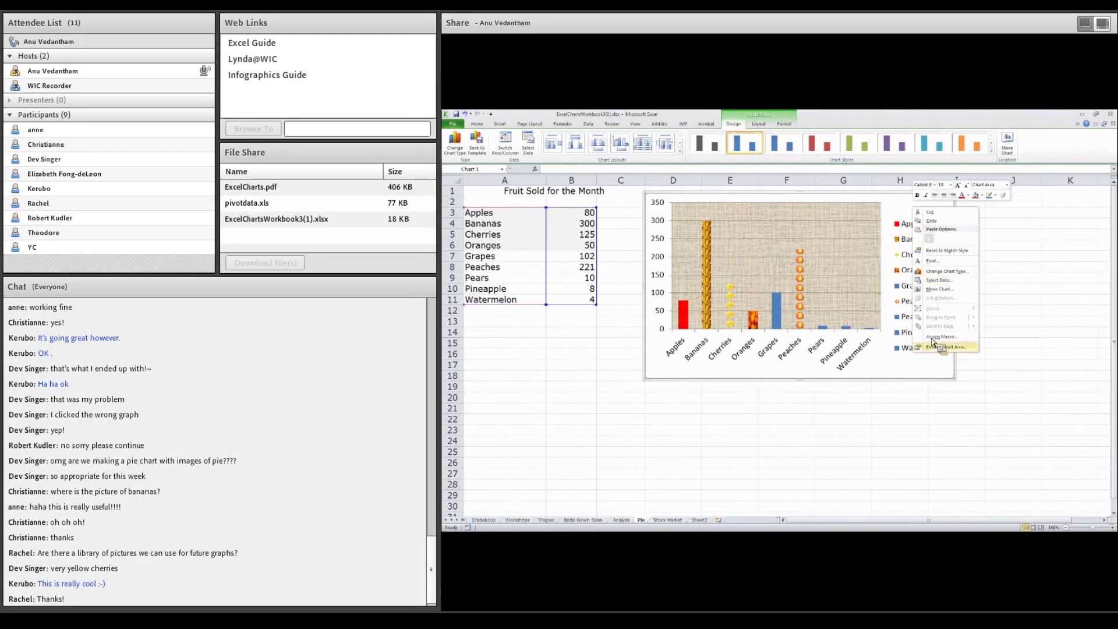
pyautogui.click(934, 356)
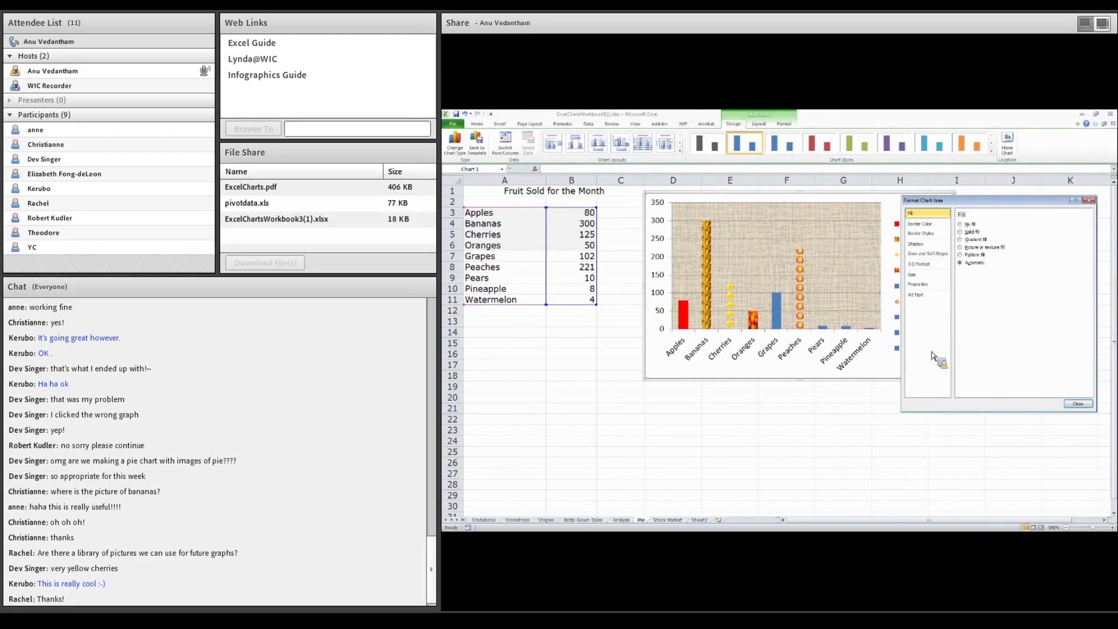
pyautogui.click(960, 247)
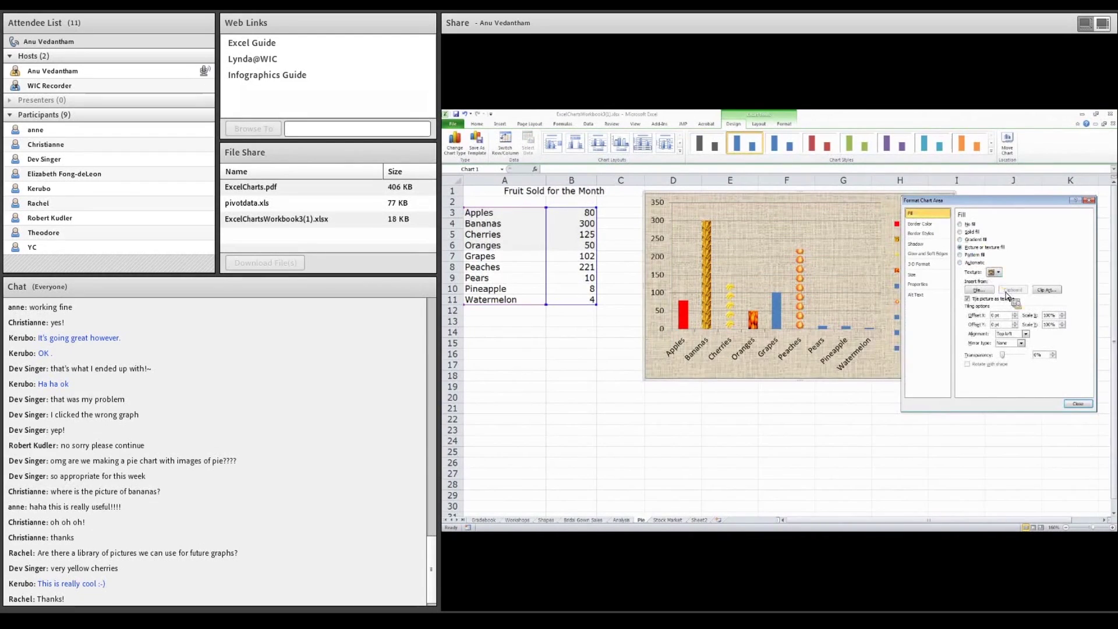
pyautogui.click(997, 272)
pyautogui.click(1030, 302)
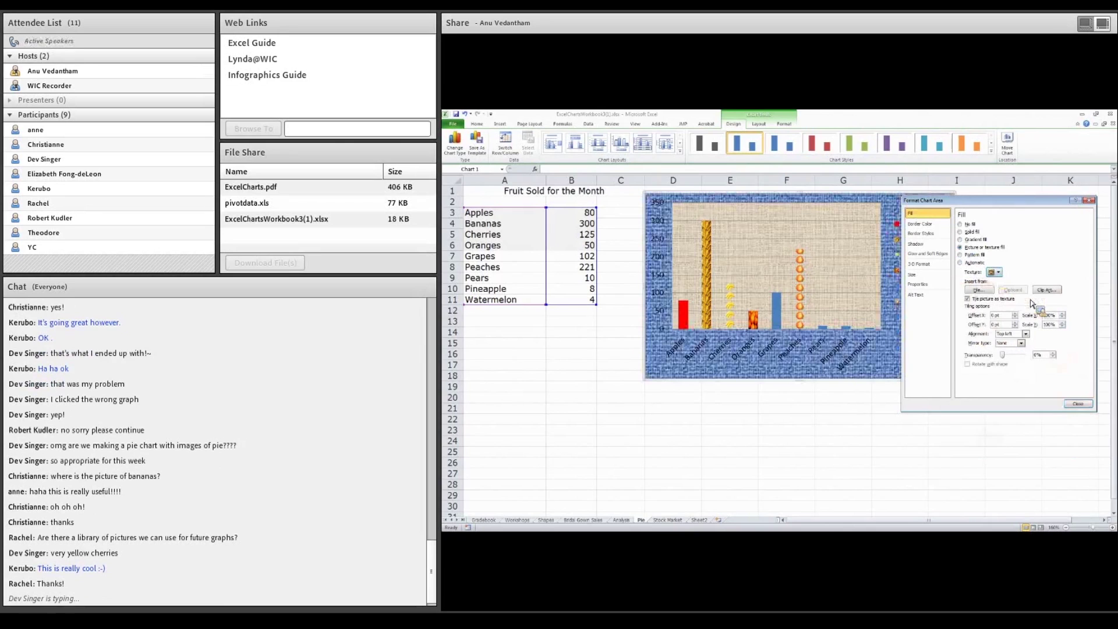
pyautogui.click(997, 272)
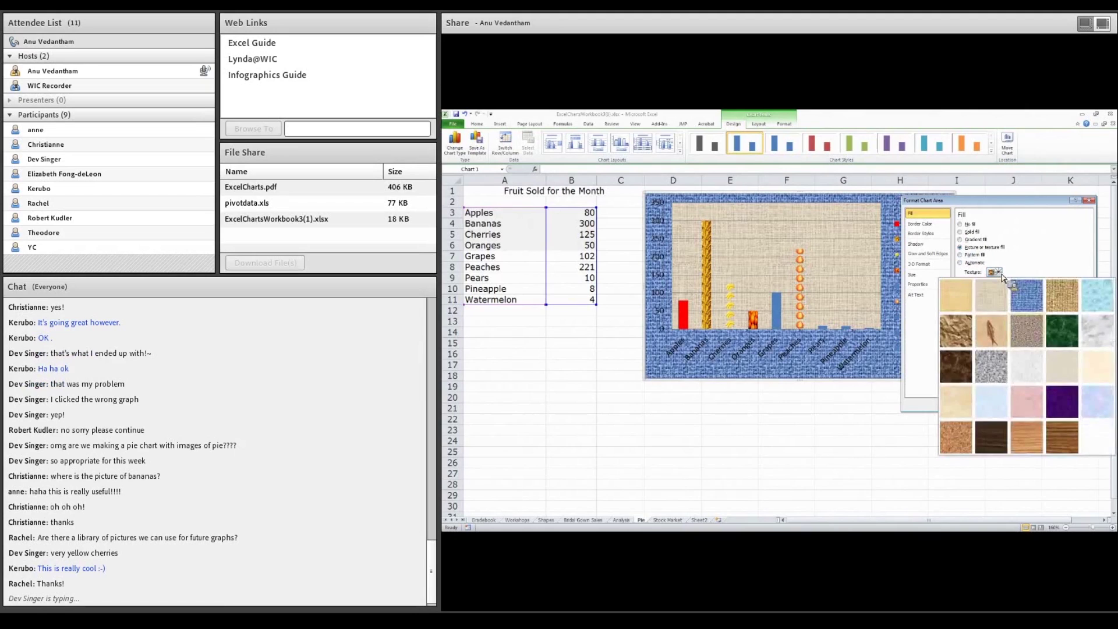
pyautogui.click(1026, 402)
pyautogui.click(1088, 200)
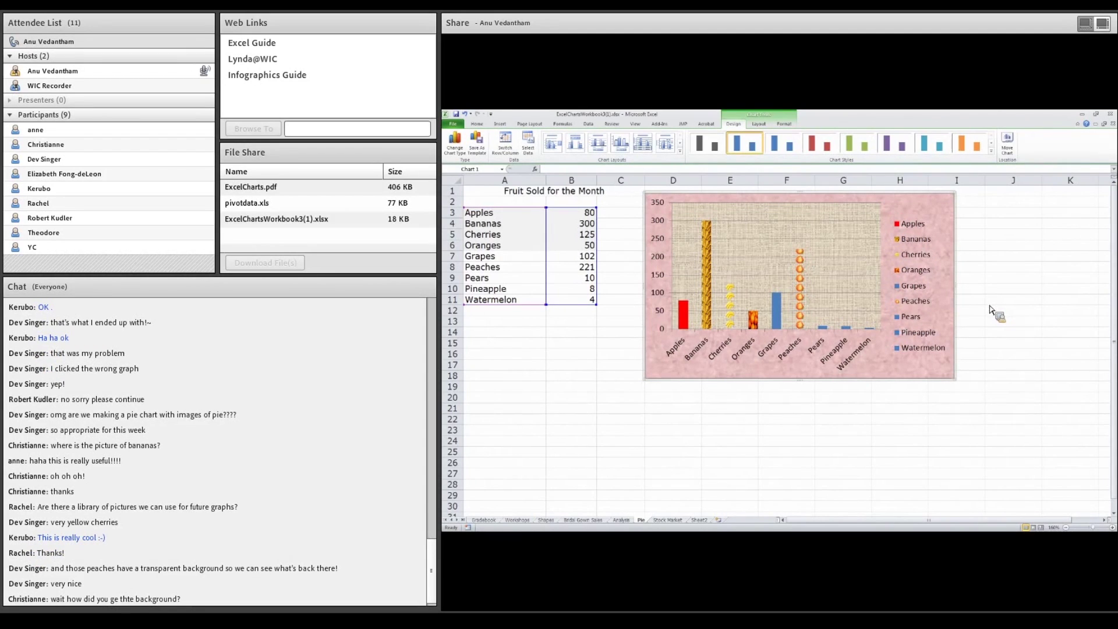
# - Change the chart area's texture fill to the pale blue tissue paper texture, moving the formatting dialog aside to check the chart
pyautogui.rightClick(938, 211)
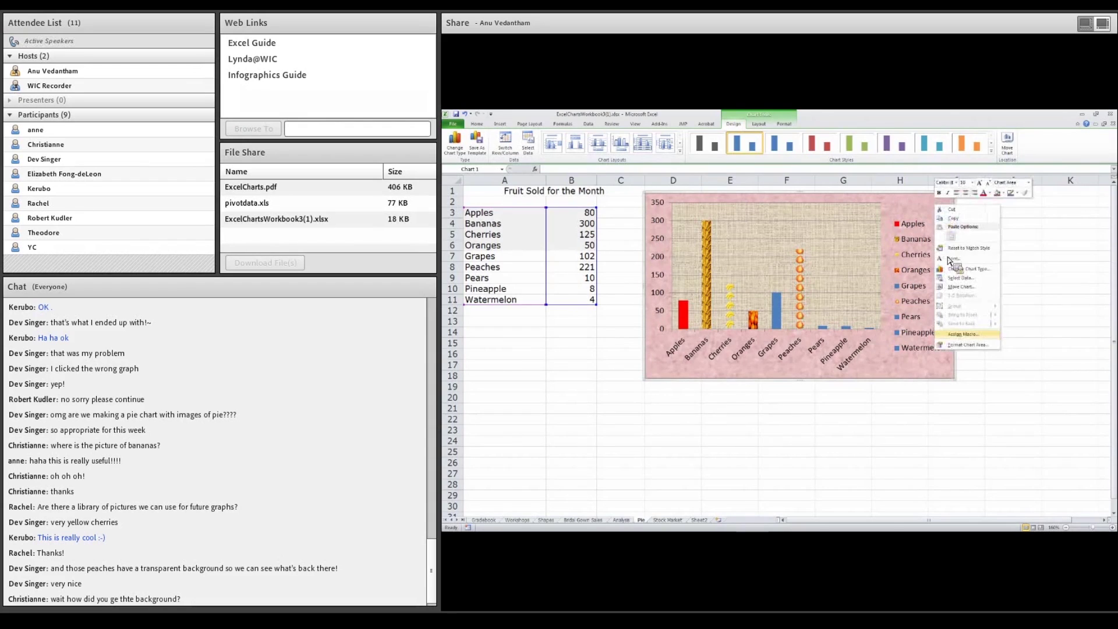
pyautogui.click(969, 348)
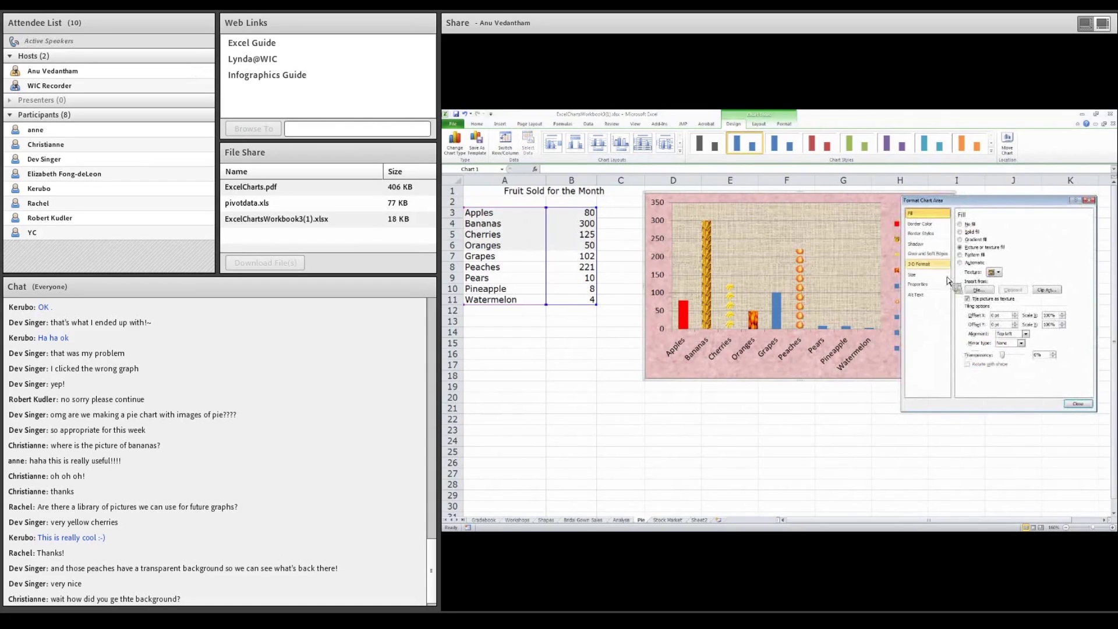
pyautogui.click(999, 273)
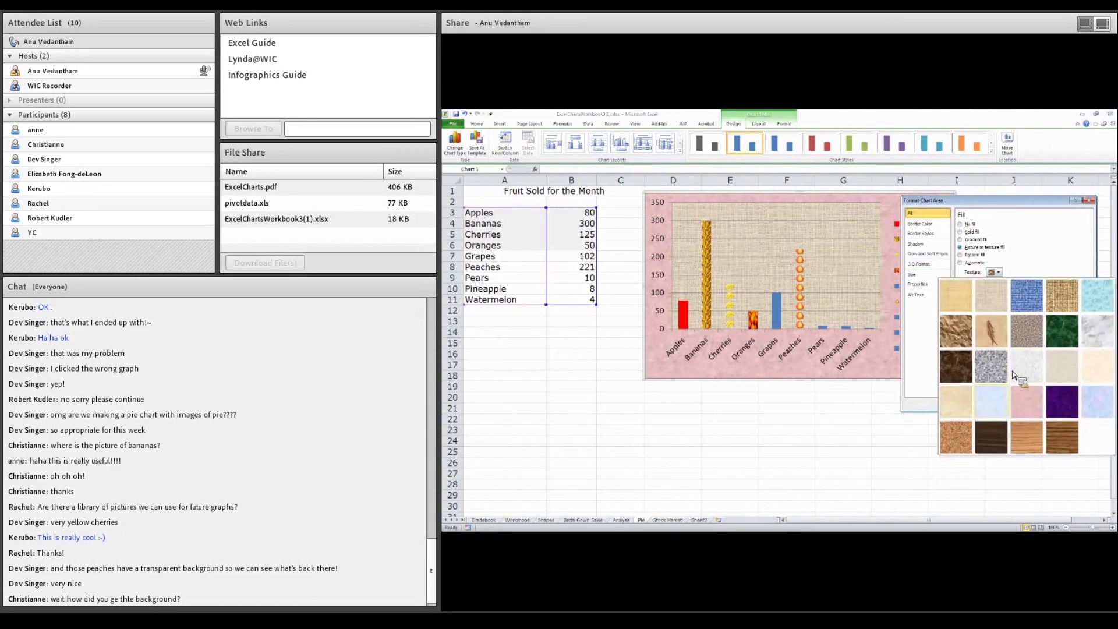
pyautogui.click(1003, 400)
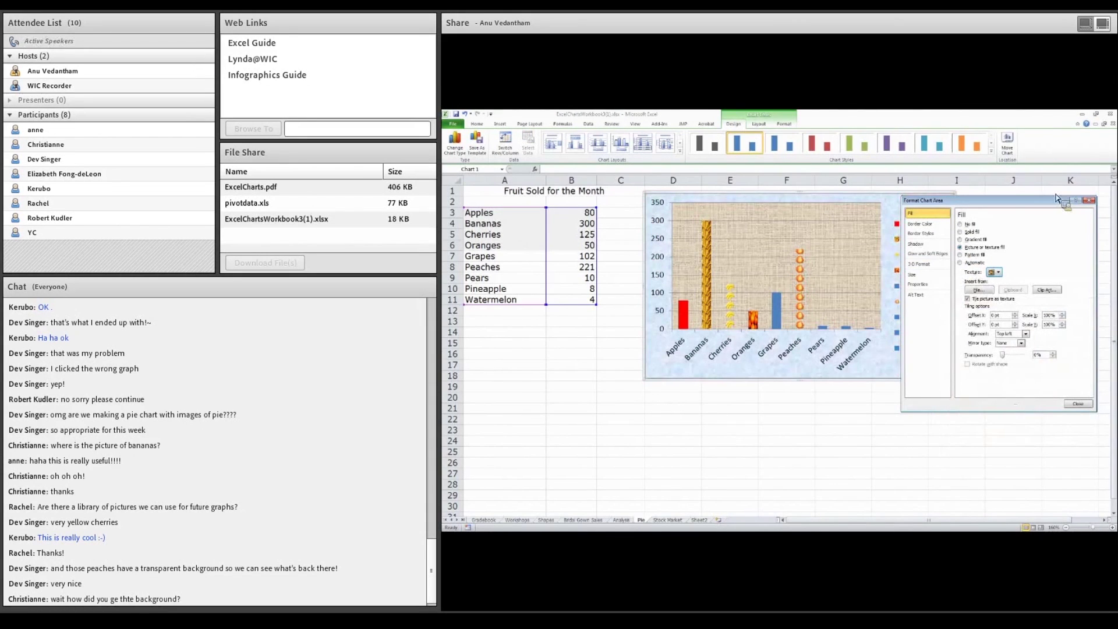
pyautogui.moveTo(1048, 201); pyautogui.dragTo(786, 206)
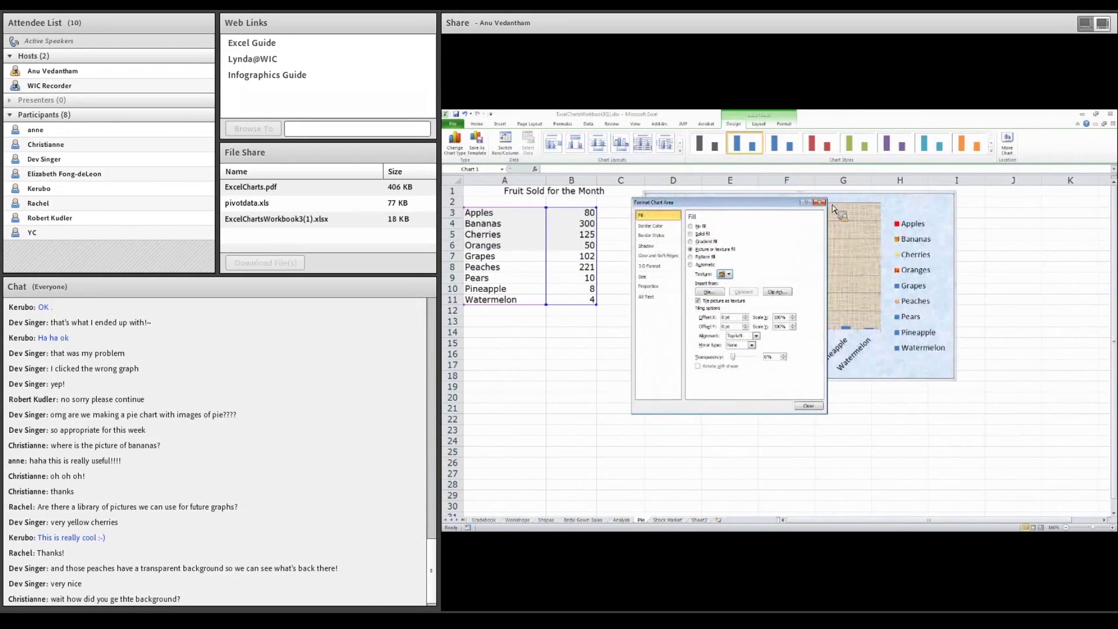
pyautogui.click(818, 200)
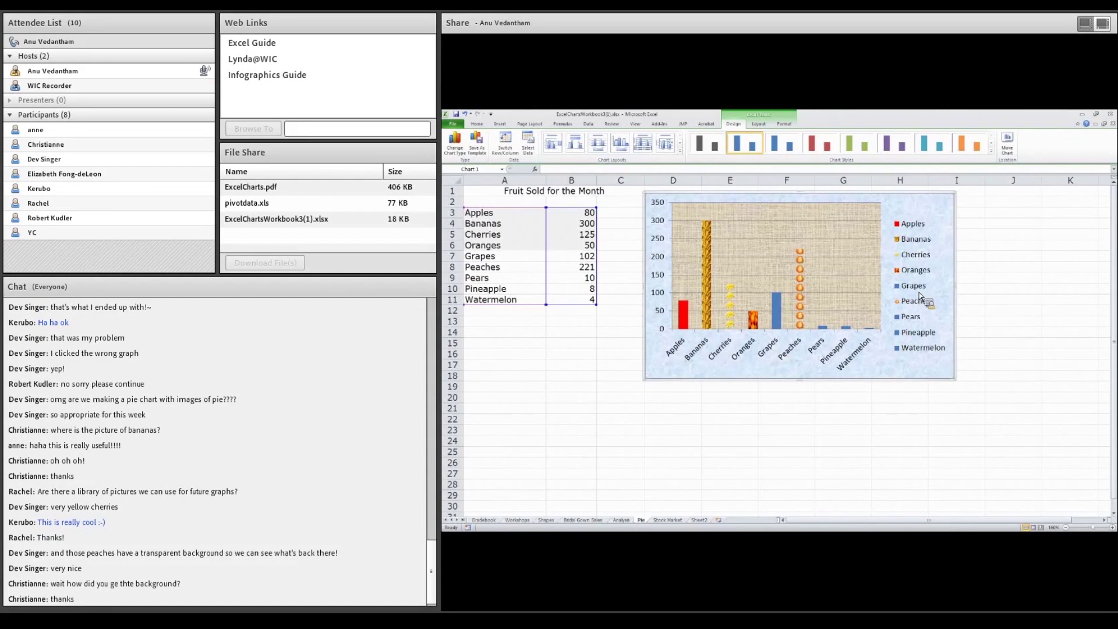
# - Draw an oval callout about 1.3 by 0.6 inches, point its tail at the Bananas column, and label it "Look at my bananas!"
pyautogui.hotkey('alt', 'Tab')
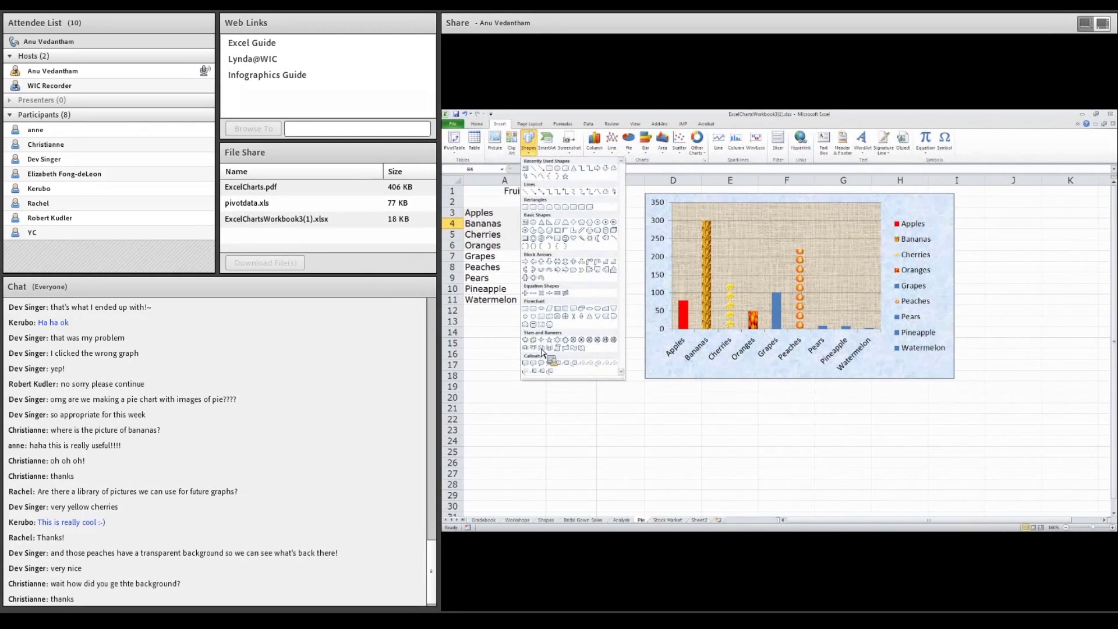
pyautogui.moveTo(718, 265)
pyautogui.mouseDown()
pyautogui.moveTo(777, 260)
pyautogui.moveTo(780, 222)
pyautogui.moveTo(795, 222)
pyautogui.mouseUp()
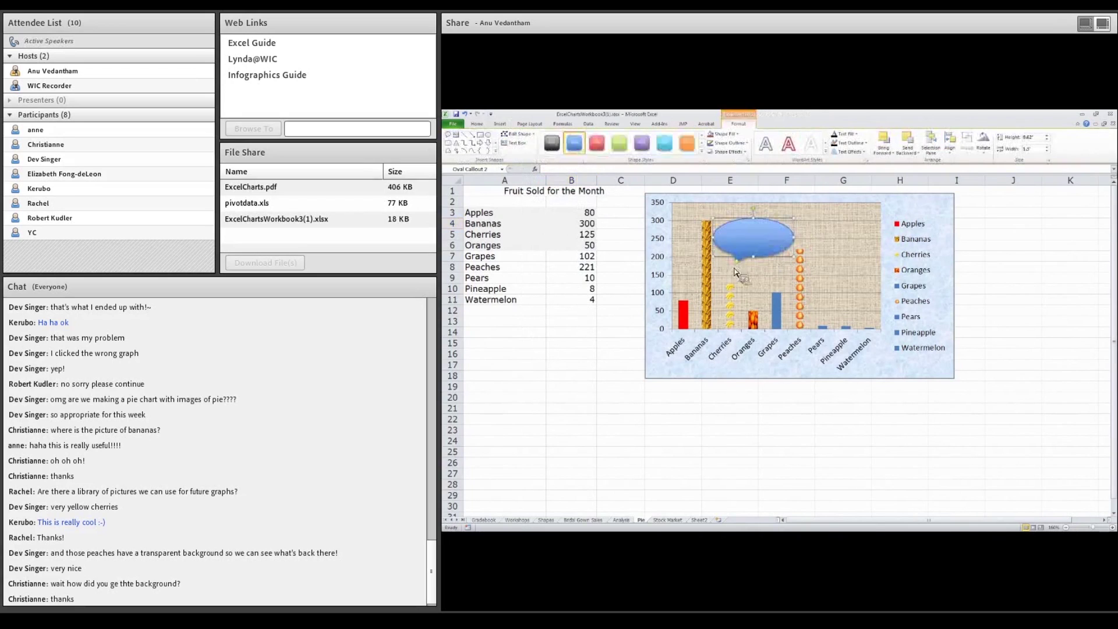
pyautogui.moveTo(743, 266); pyautogui.dragTo(709, 242)
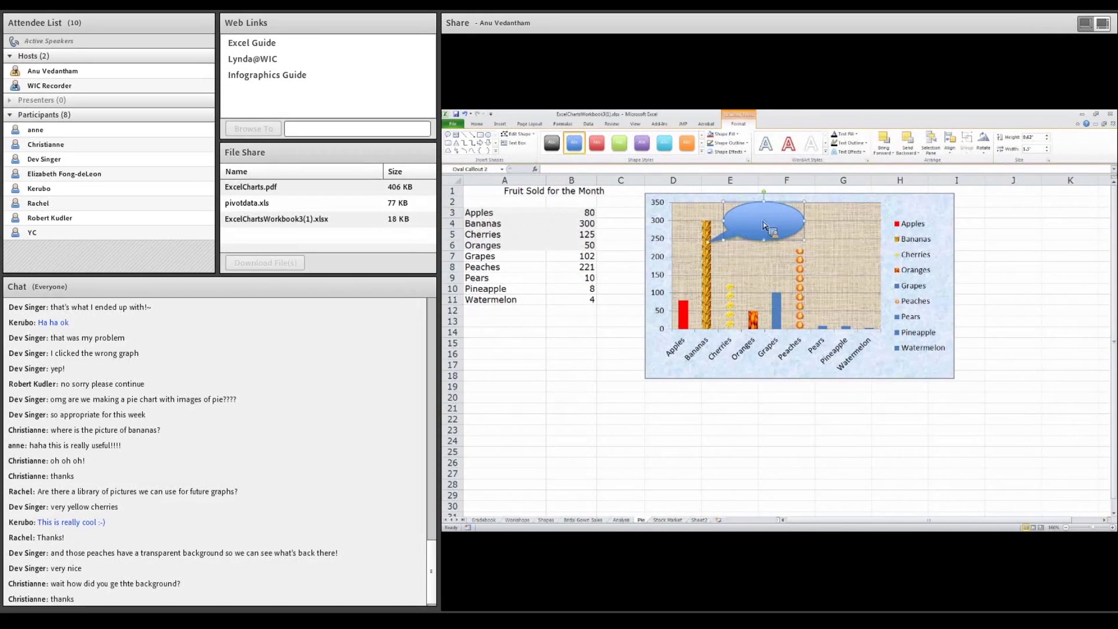
pyautogui.press('BackSpace')
pyautogui.press('BackSpace')
pyautogui.write('t my bananas!')
pyautogui.click(912, 211)
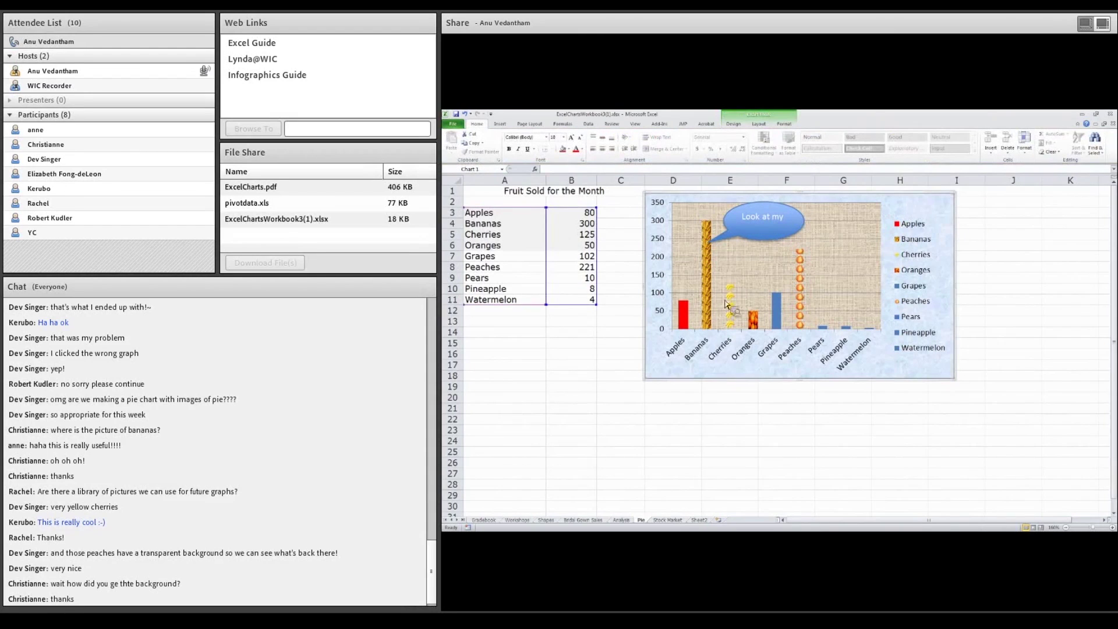
# - Insert a down arrow about 0.4 by 0.76 inches pointing at the Pineapple column and give it the red shape style
pyautogui.click(500, 124)
pyautogui.click(528, 141)
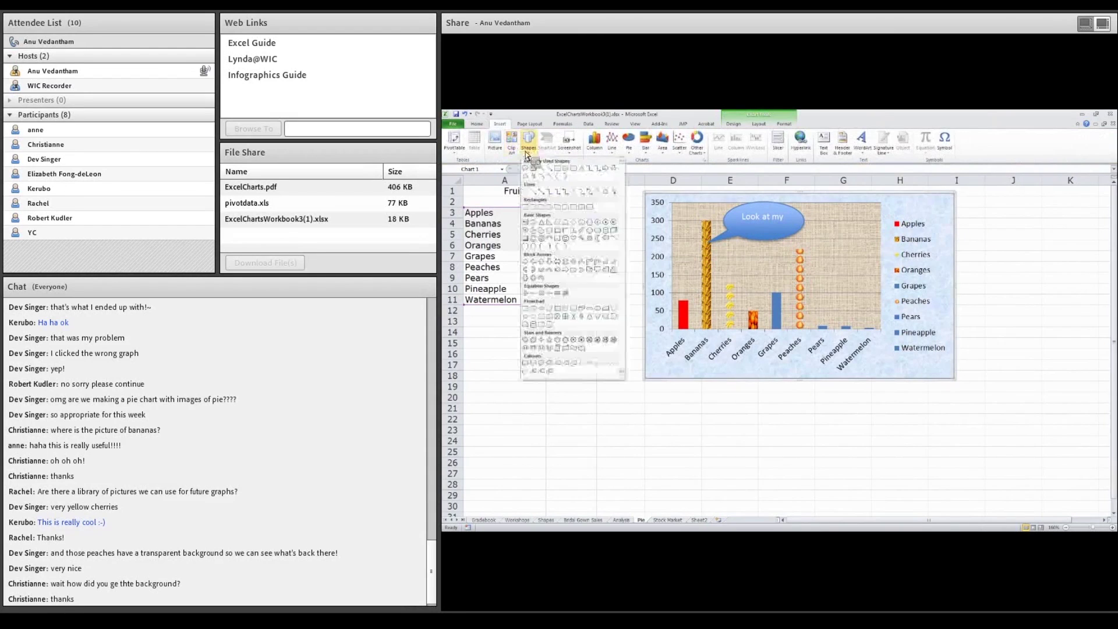
pyautogui.click(556, 266)
pyautogui.moveTo(837, 277); pyautogui.dragTo(863, 324)
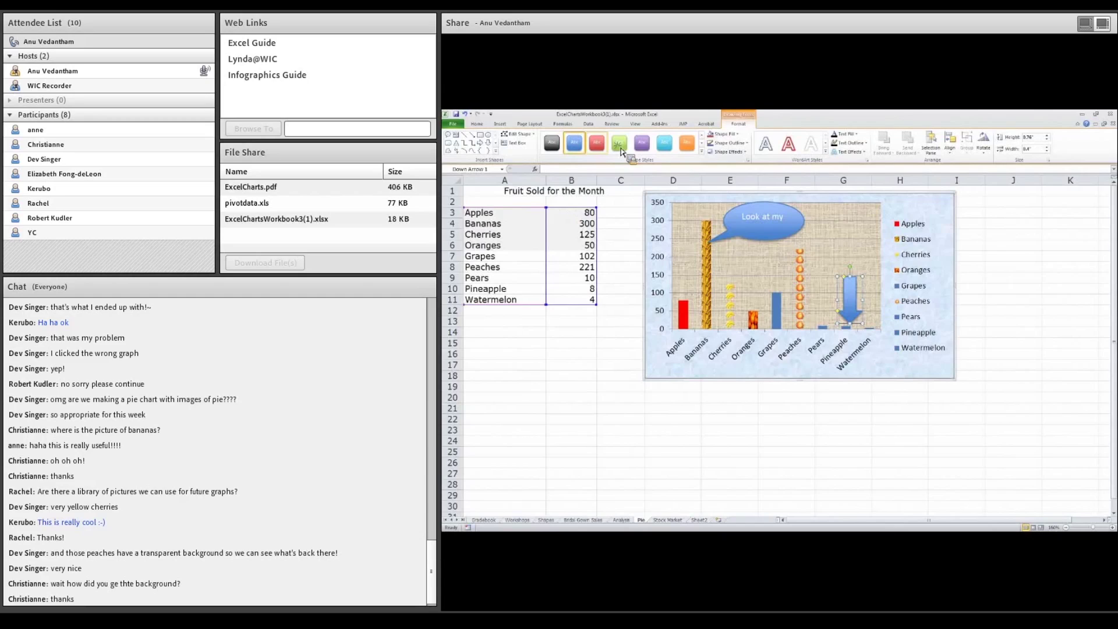
pyautogui.click(597, 143)
# - Draw a small oval above the red arrow and enter the text "No pineapples" in it
pyautogui.click(488, 135)
pyautogui.moveTo(833, 233); pyautogui.dragTo(875, 262)
pyautogui.click(862, 249)
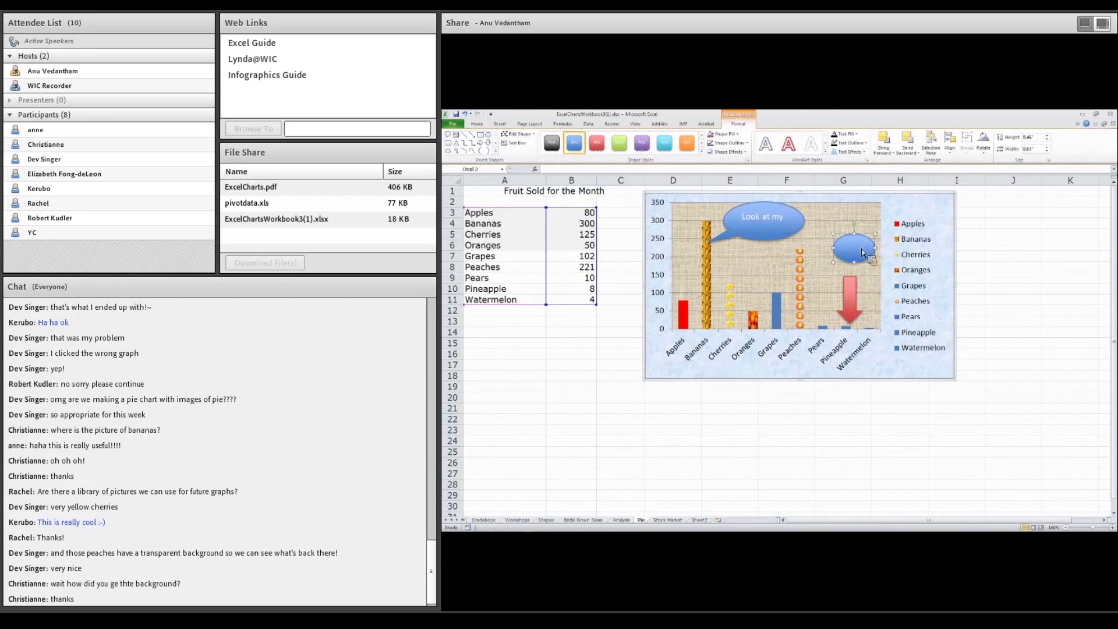
pyautogui.write('No pineapples')
# - Resize the "No pineapples" oval to fit its text and apply the purple shape style
pyautogui.moveTo(833, 233); pyautogui.dragTo(815, 214)
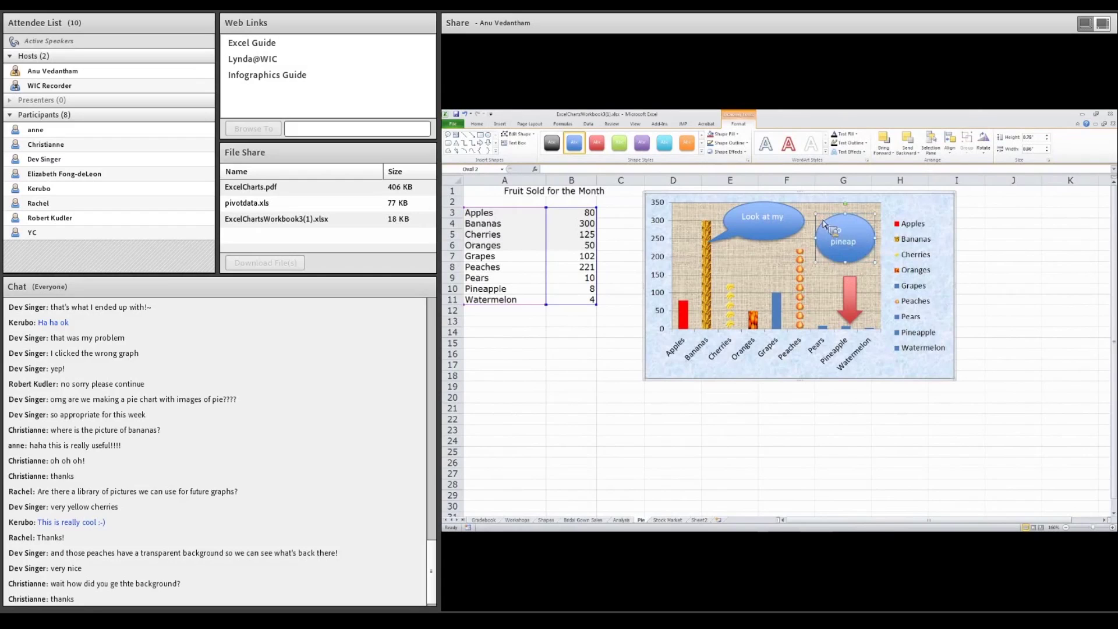
pyautogui.write('les')
pyautogui.moveTo(879, 244); pyautogui.dragTo(890, 244)
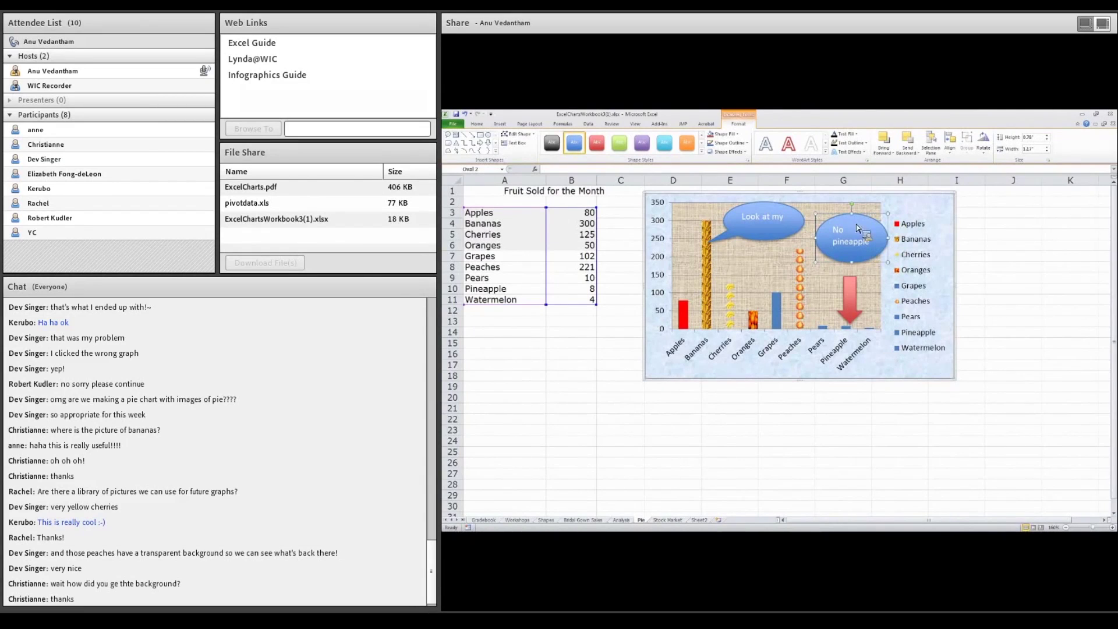
pyautogui.moveTo(855, 217); pyautogui.dragTo(857, 239)
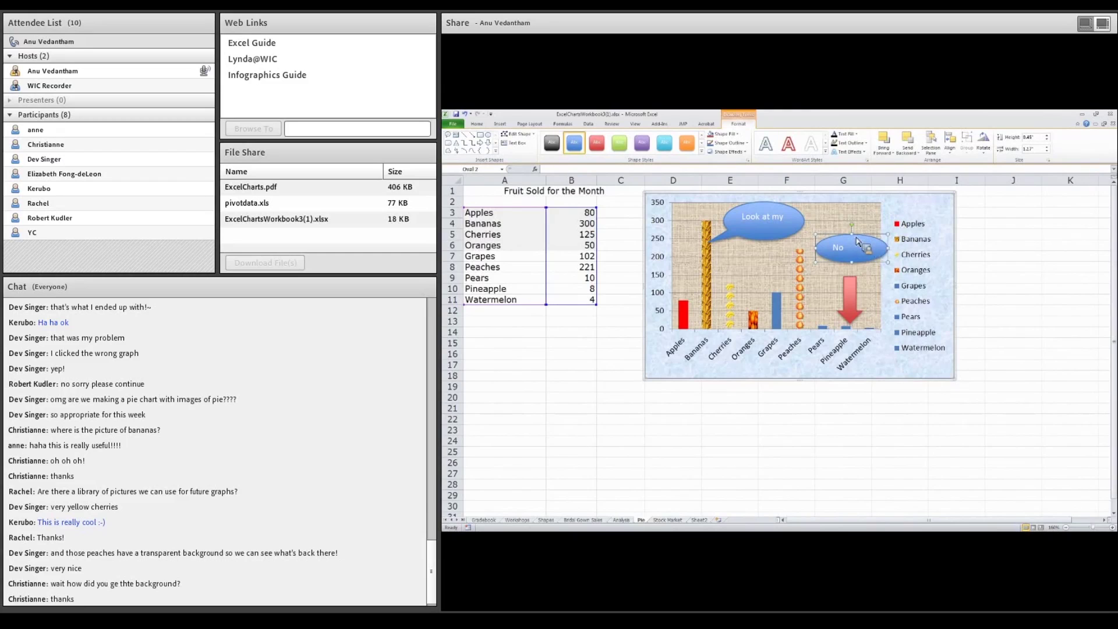
pyautogui.moveTo(855, 239); pyautogui.dragTo(855, 229)
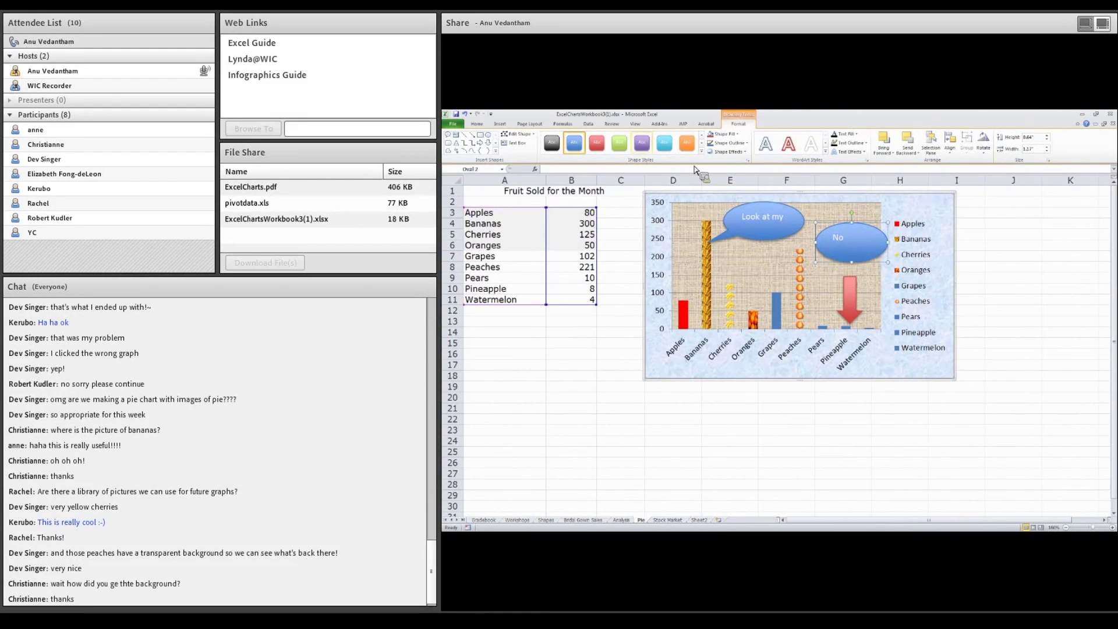
pyautogui.click(642, 144)
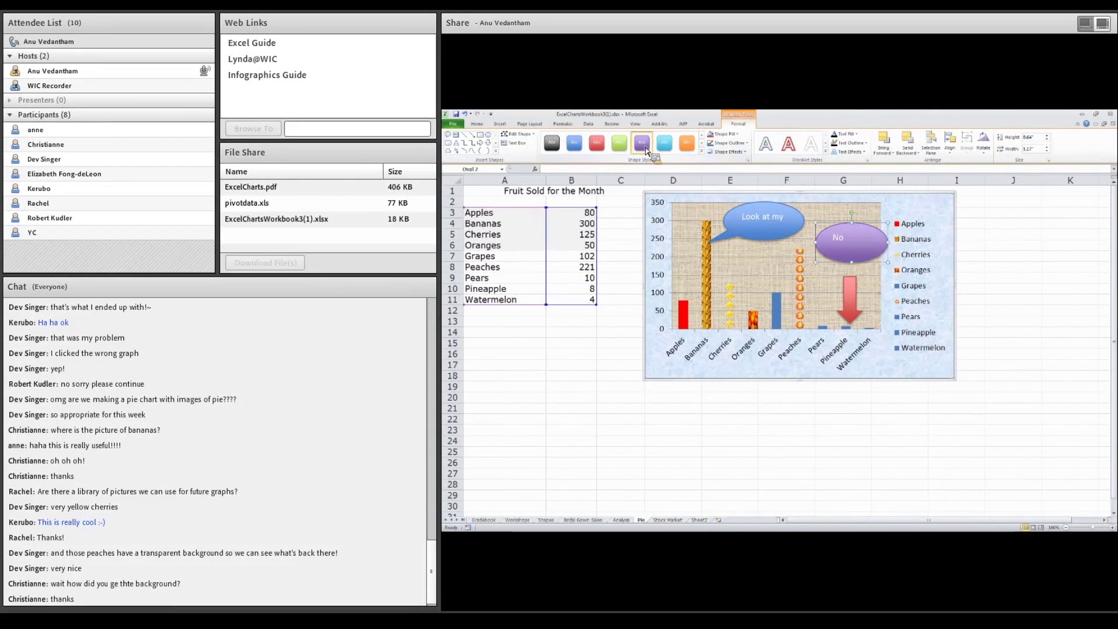
pyautogui.moveTo(855, 267); pyautogui.dragTo(856, 275)
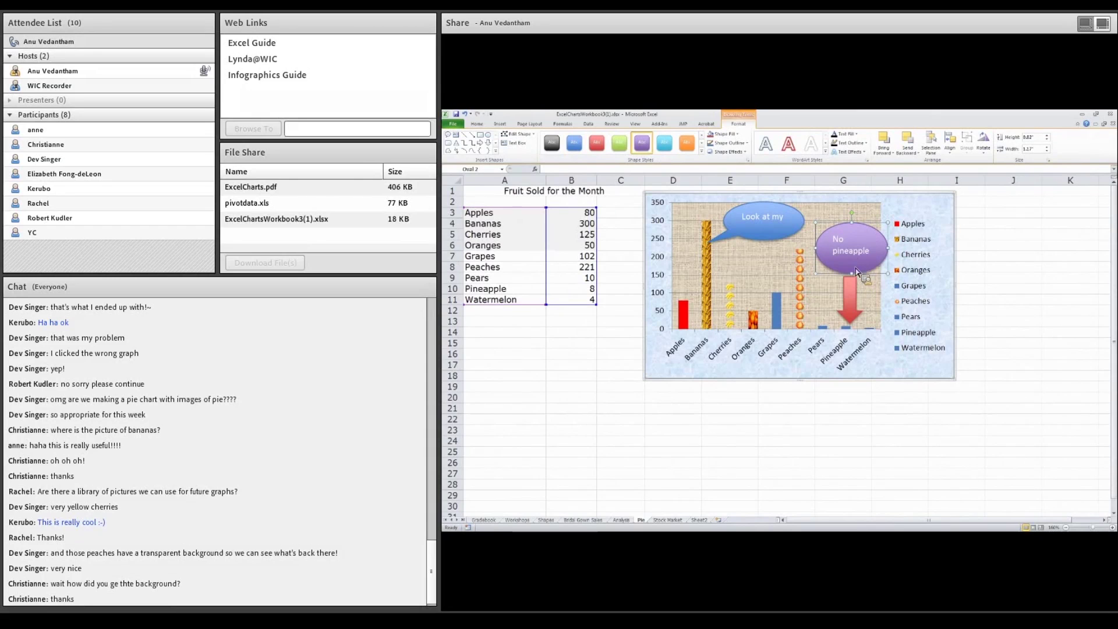
# - Center the text in the purple oval and widen the oval so "pineapples" fits on one line
pyautogui.click(478, 124)
pyautogui.click(602, 148)
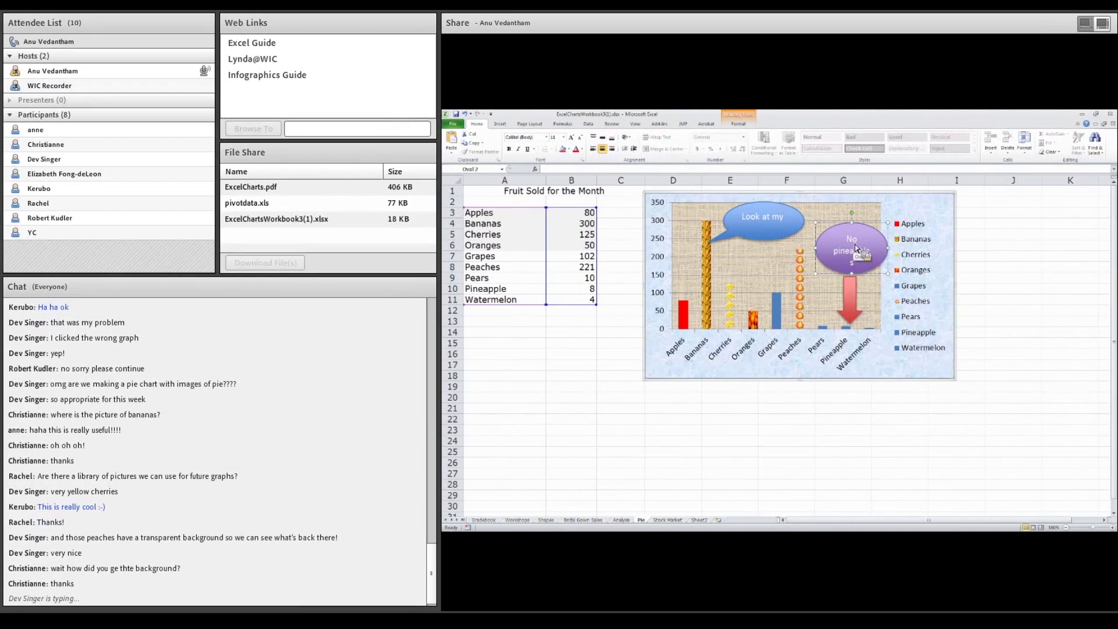
pyautogui.moveTo(816, 248); pyautogui.dragTo(807, 248)
# - Change the "No pineapples" oval to the light gray shape style with a black outline
pyautogui.click(499, 123)
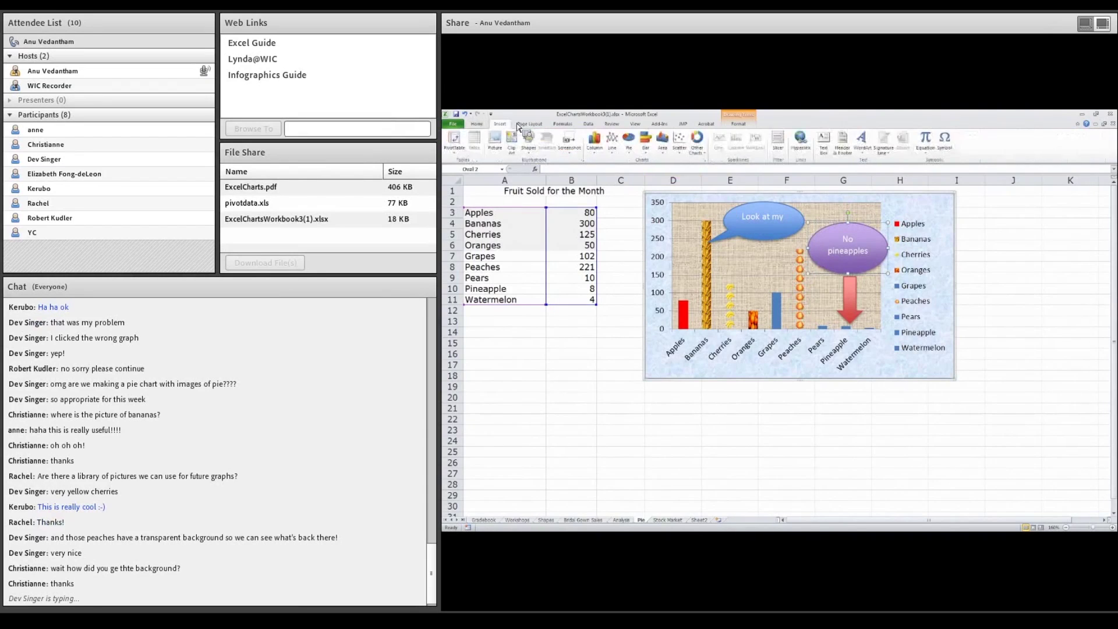
pyautogui.click(530, 152)
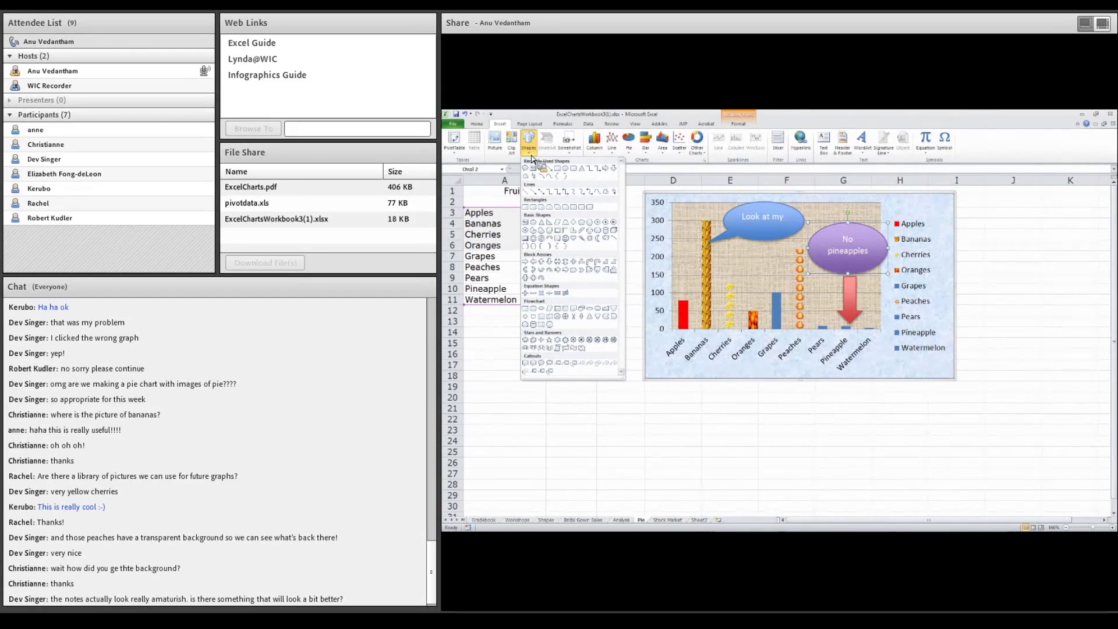
pyautogui.click(796, 227)
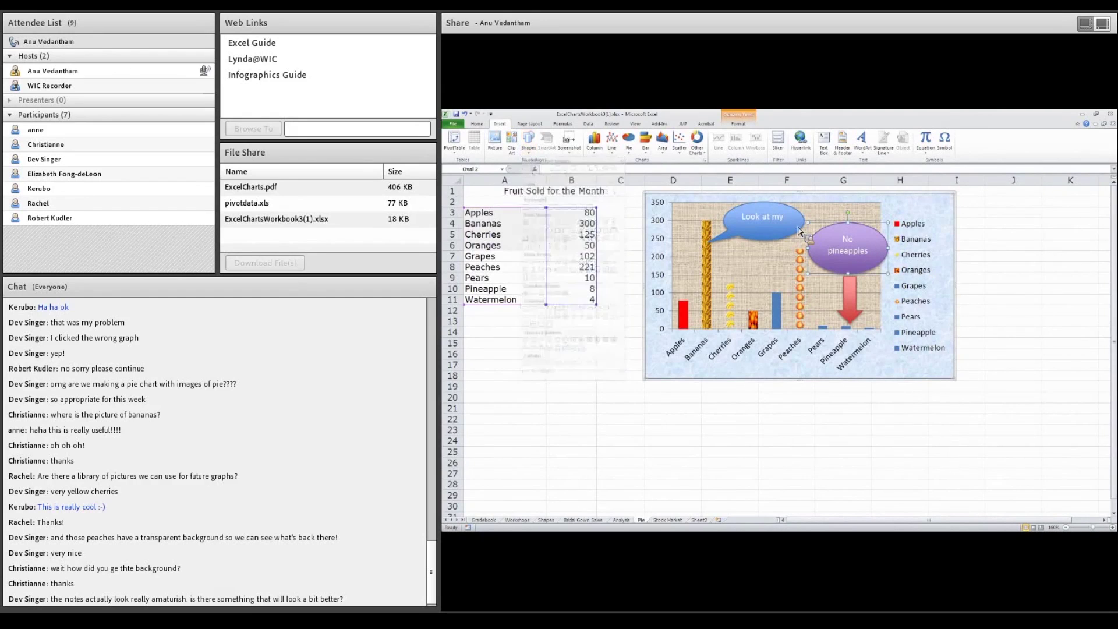
pyautogui.click(737, 123)
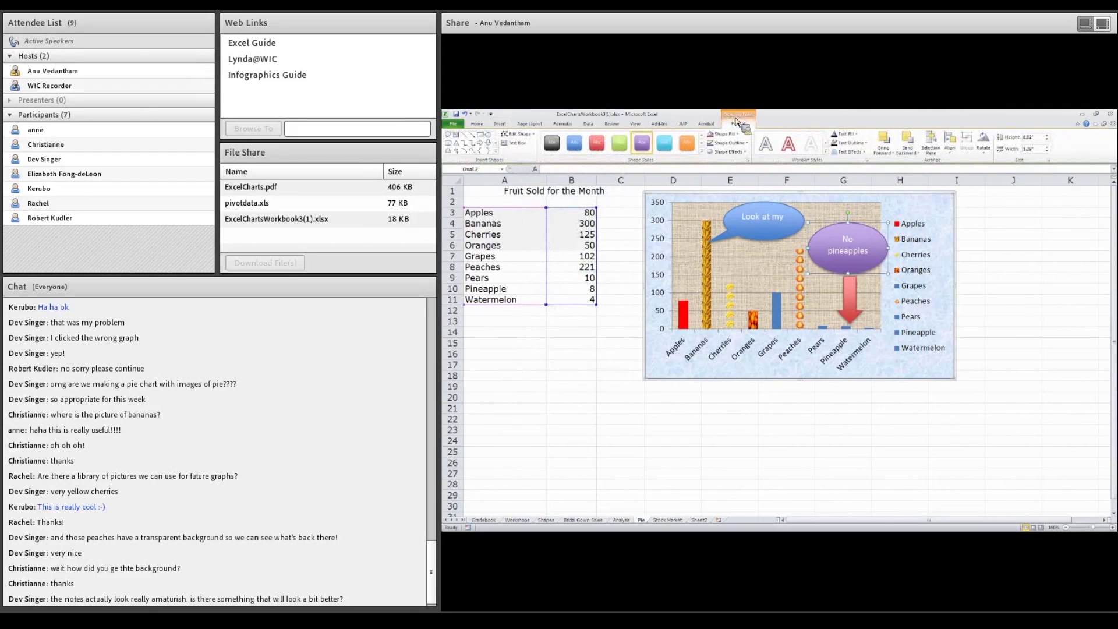
pyautogui.click(702, 152)
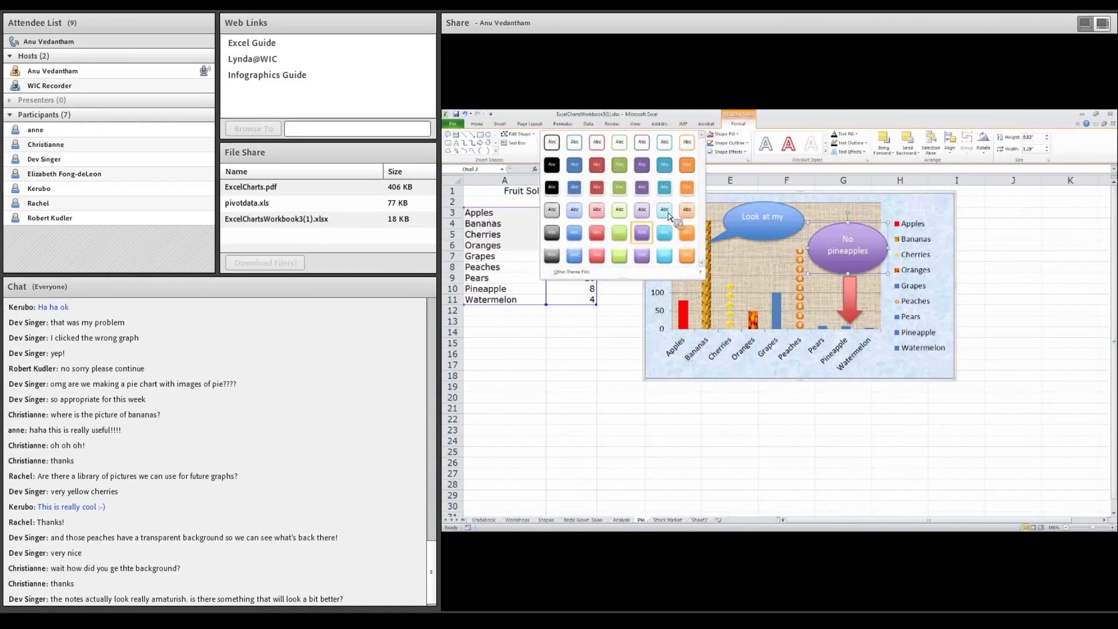
pyautogui.click(554, 216)
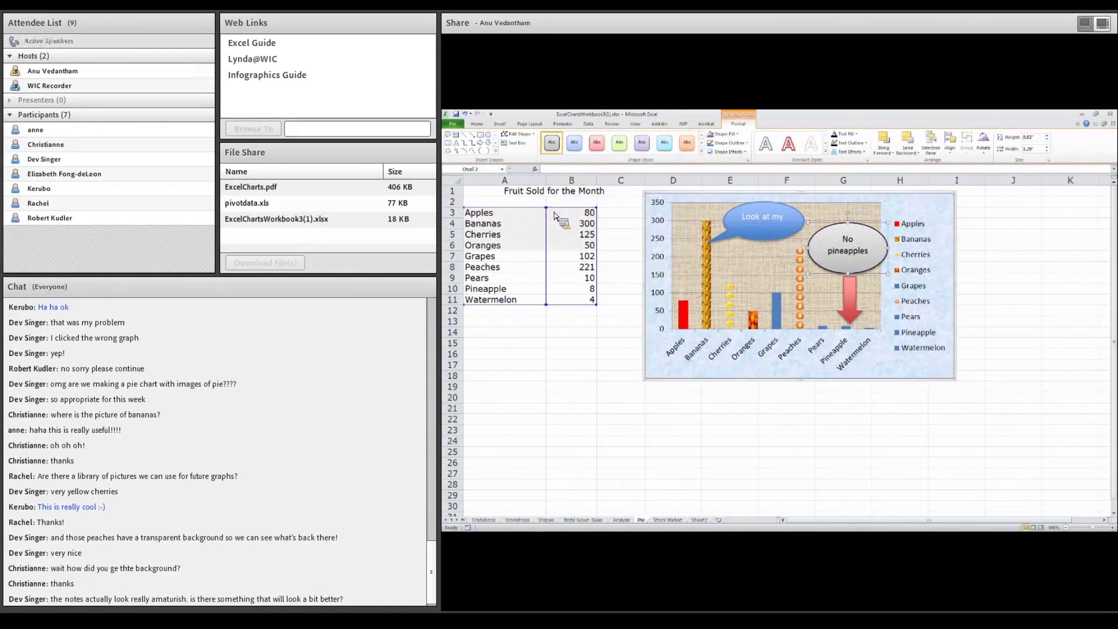
# - Try two WordArt styles on the "No pineapples" text and delete the oval
pyautogui.click(826, 153)
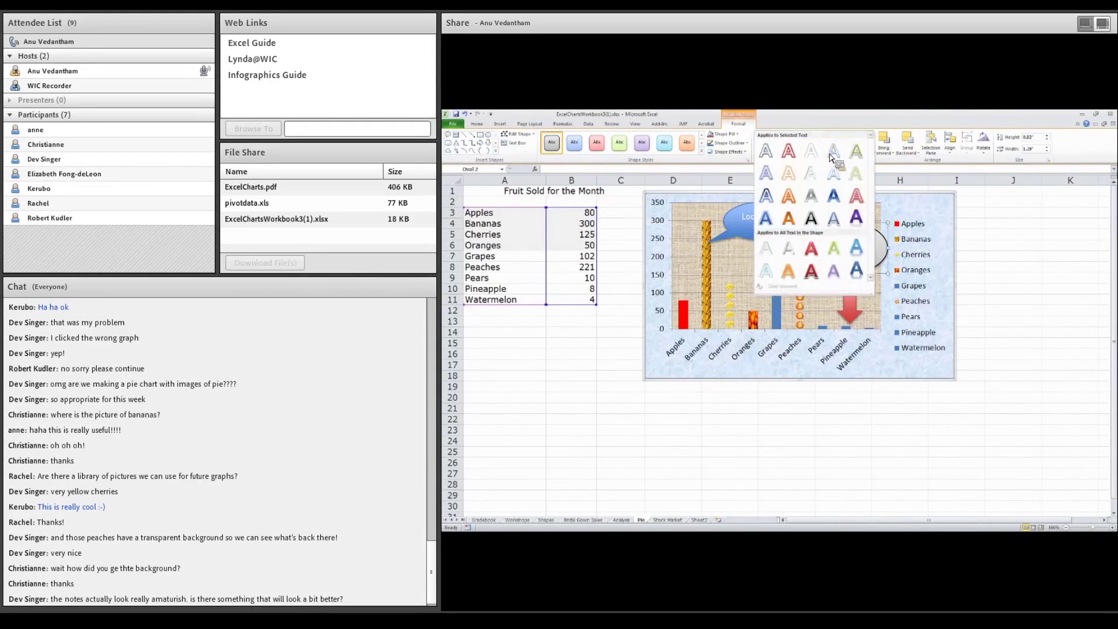
pyautogui.click(818, 225)
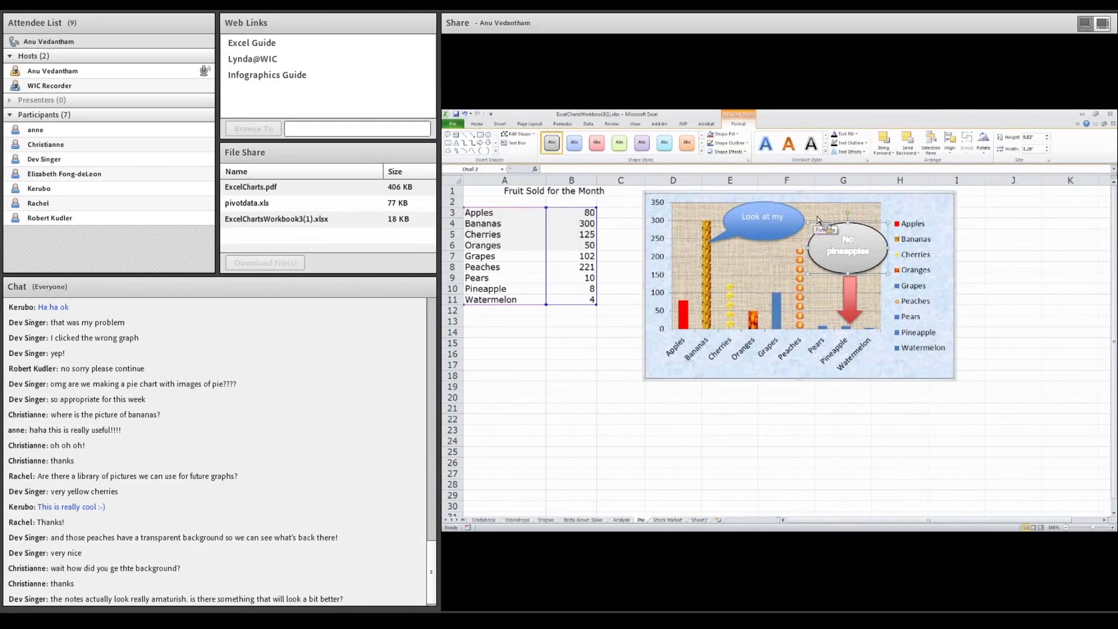
pyautogui.click(826, 152)
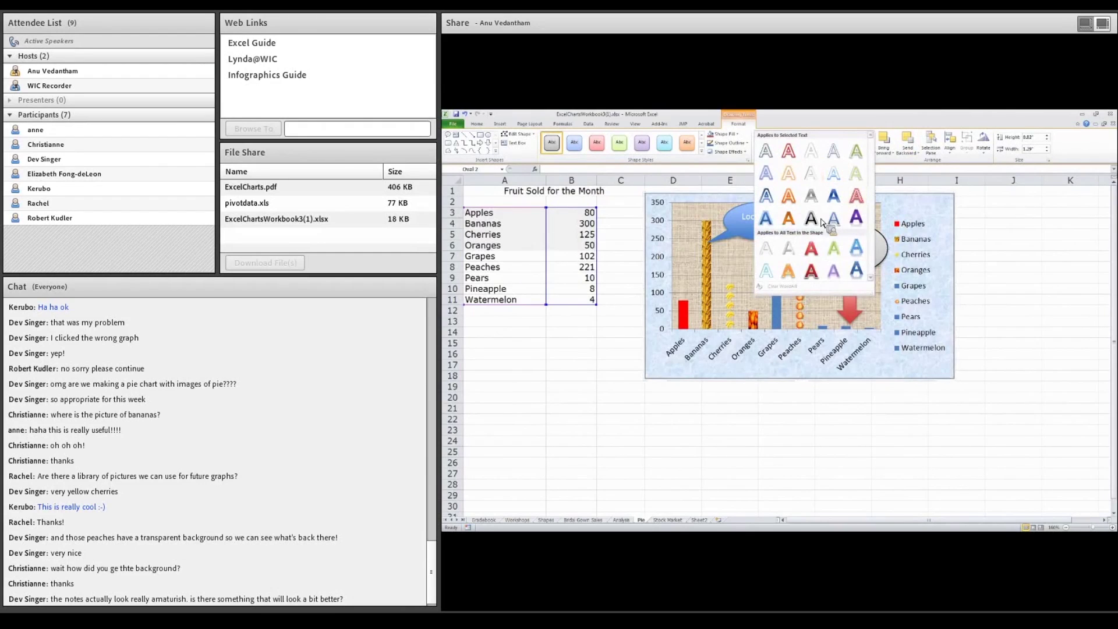
pyautogui.click(790, 255)
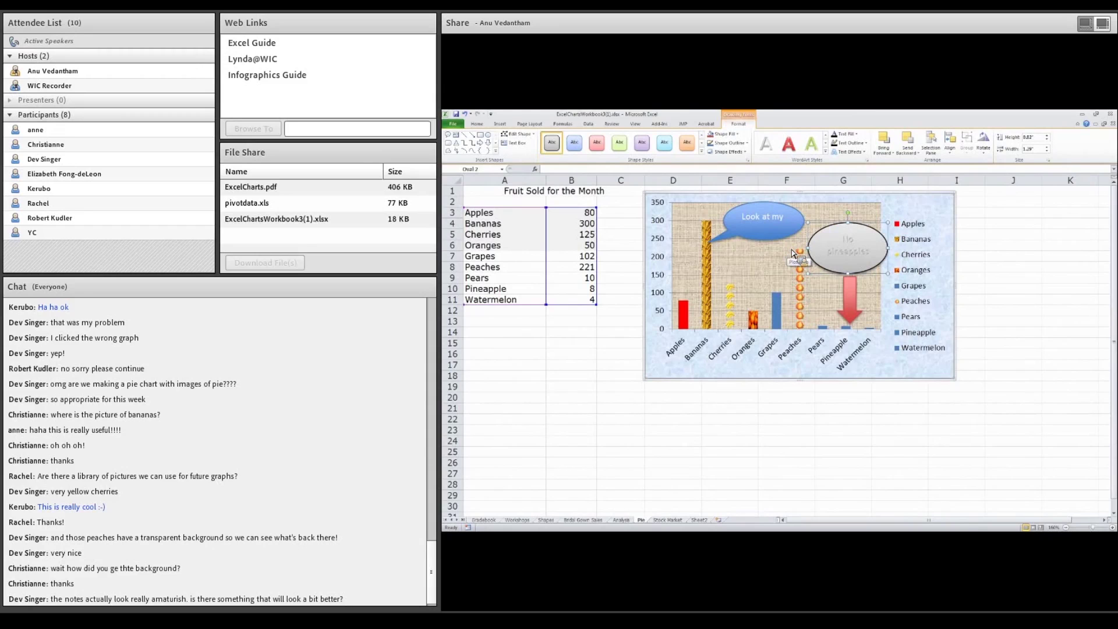
pyautogui.press('Delete')
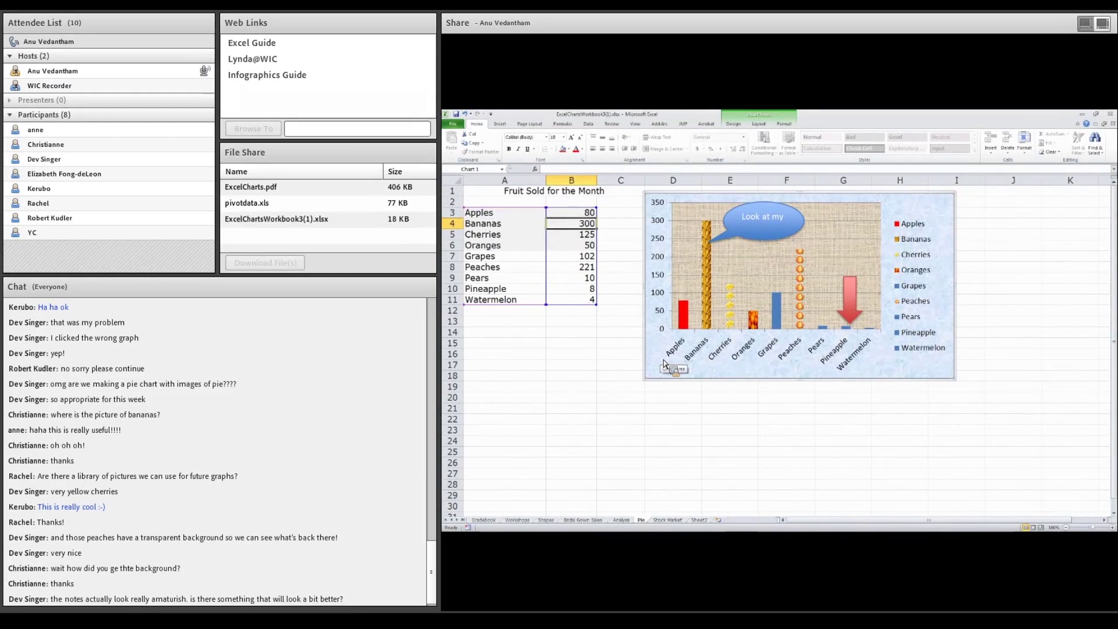
# - Move the fruit chart to a new chart sheet of its own and go back to the Gradebook sheet
pyautogui.rightClick(921, 206)
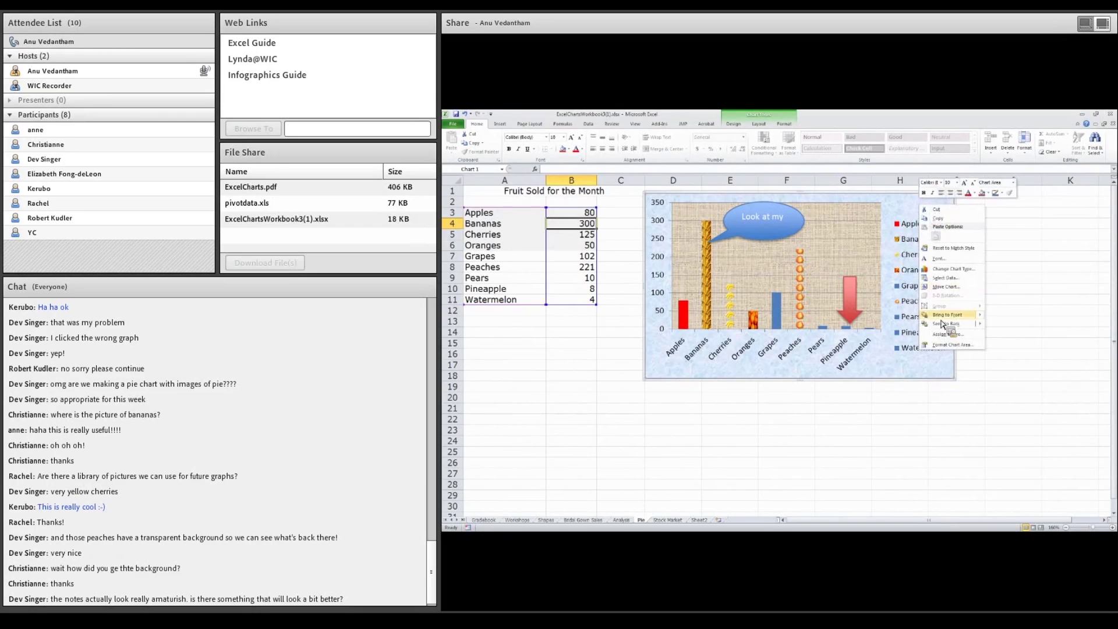
pyautogui.click(946, 286)
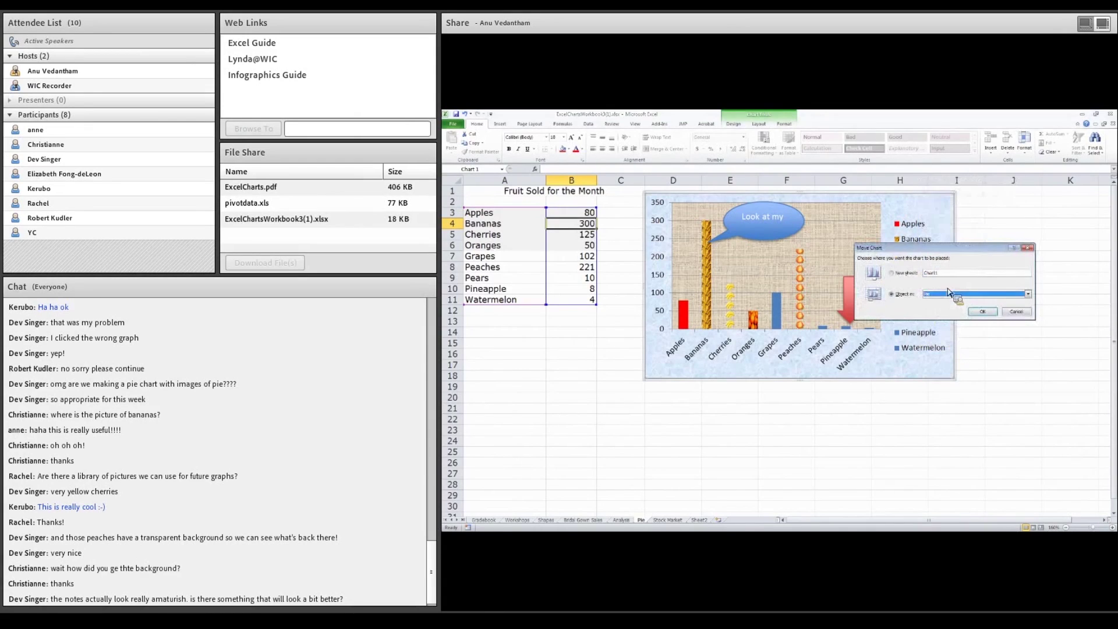
pyautogui.click(892, 273)
pyautogui.click(981, 312)
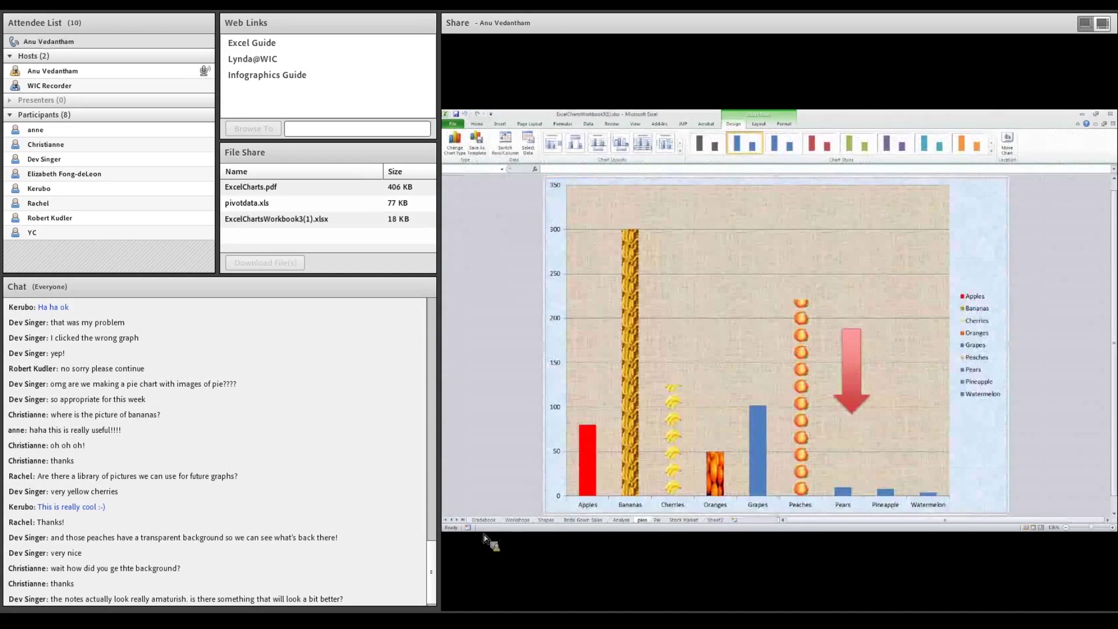
pyautogui.click(483, 519)
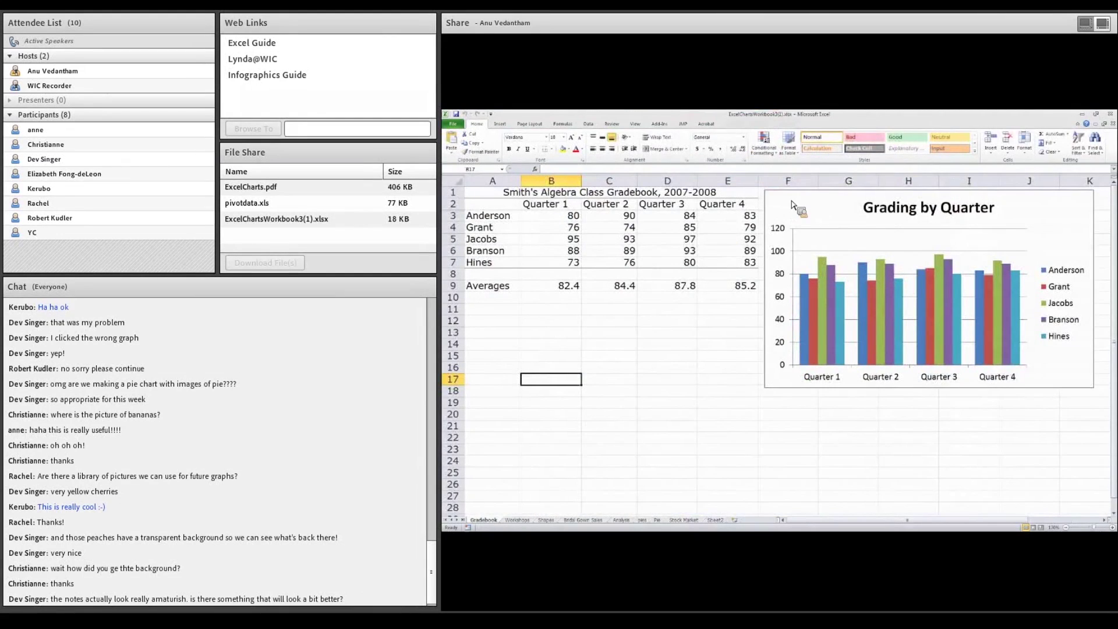
# - Move the Grading by Quarter chart to a new chart sheet named "grades" and copy the chart from there
pyautogui.click(792, 204)
pyautogui.rightClick(793, 206)
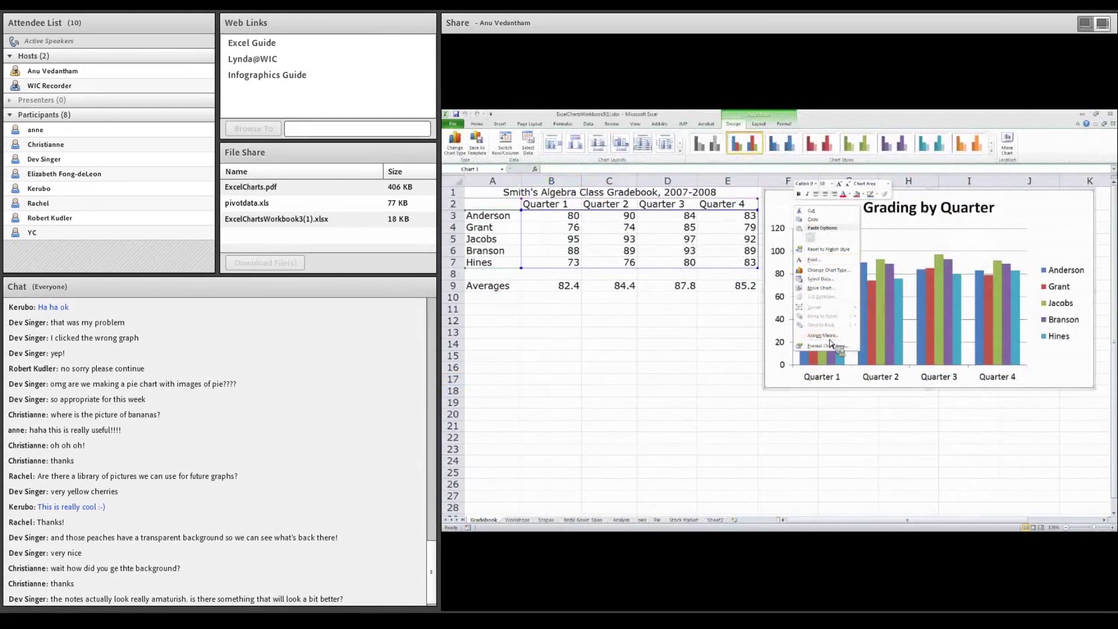
pyautogui.click(821, 288)
pyautogui.click(773, 273)
pyautogui.write('grades')
pyautogui.click(867, 314)
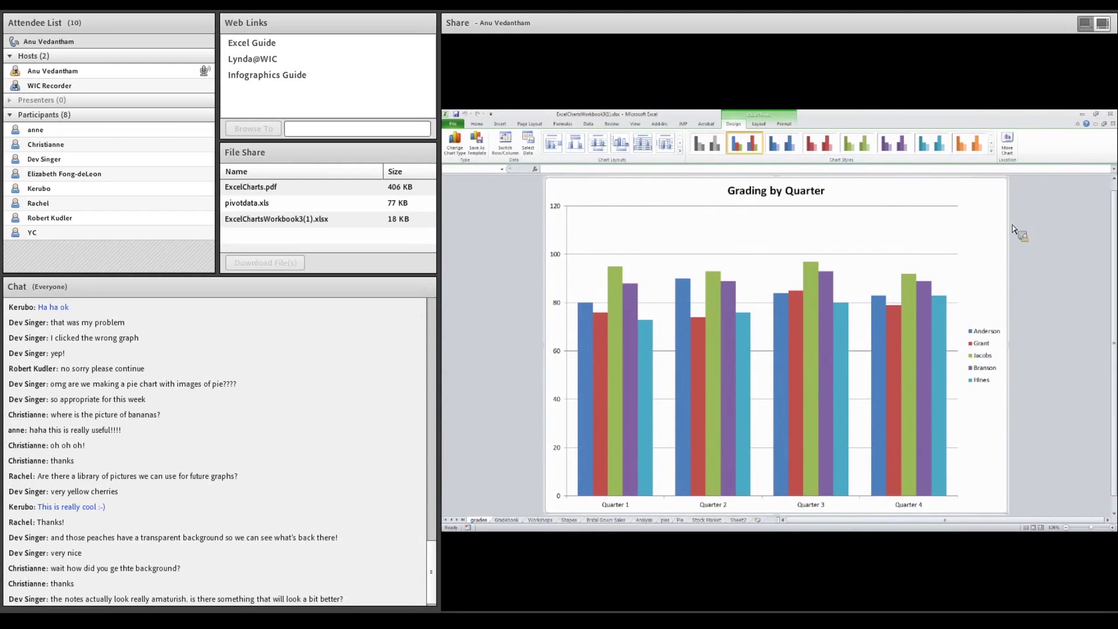
pyautogui.rightClick(986, 201)
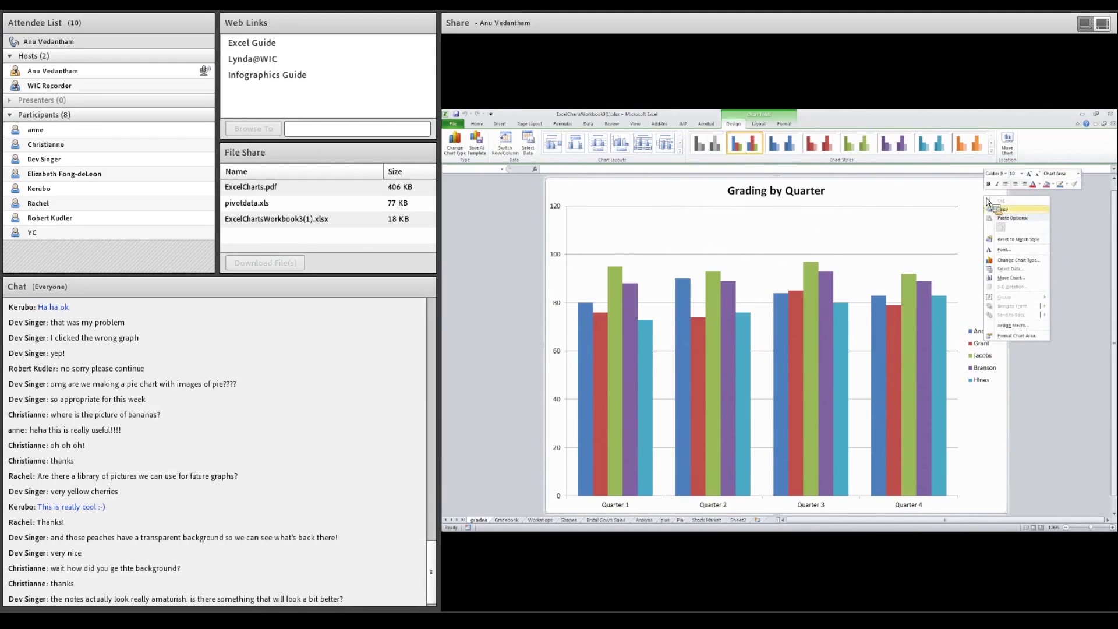
pyautogui.click(997, 212)
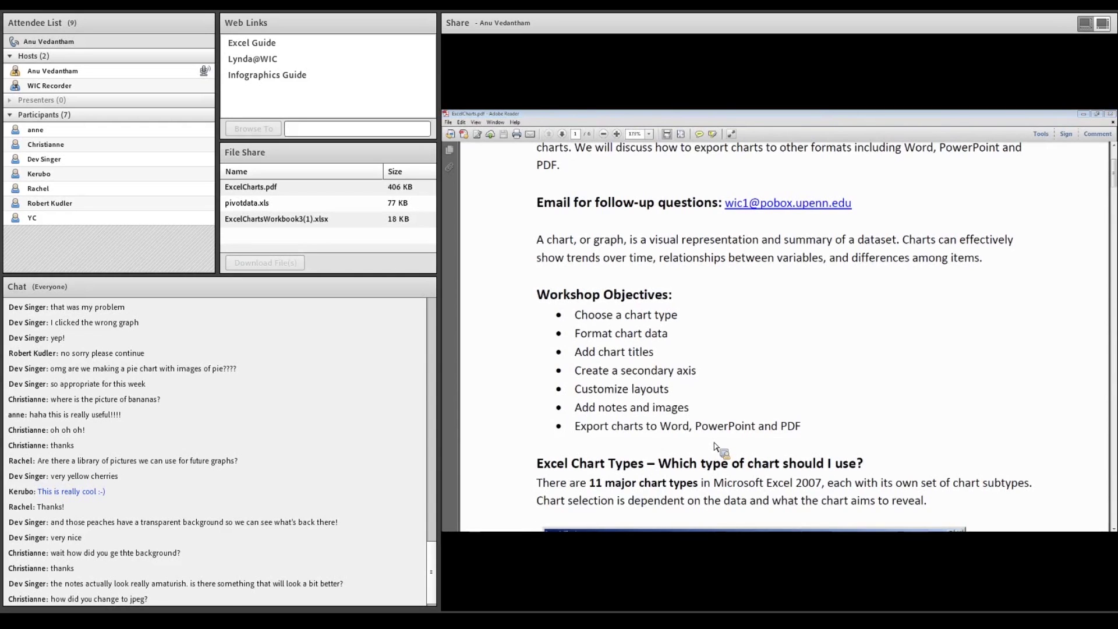
# - Return to Excel and copy the picture-filled fruit chart from its own chart sheet
pyautogui.hotkey('alt', 'Tab')
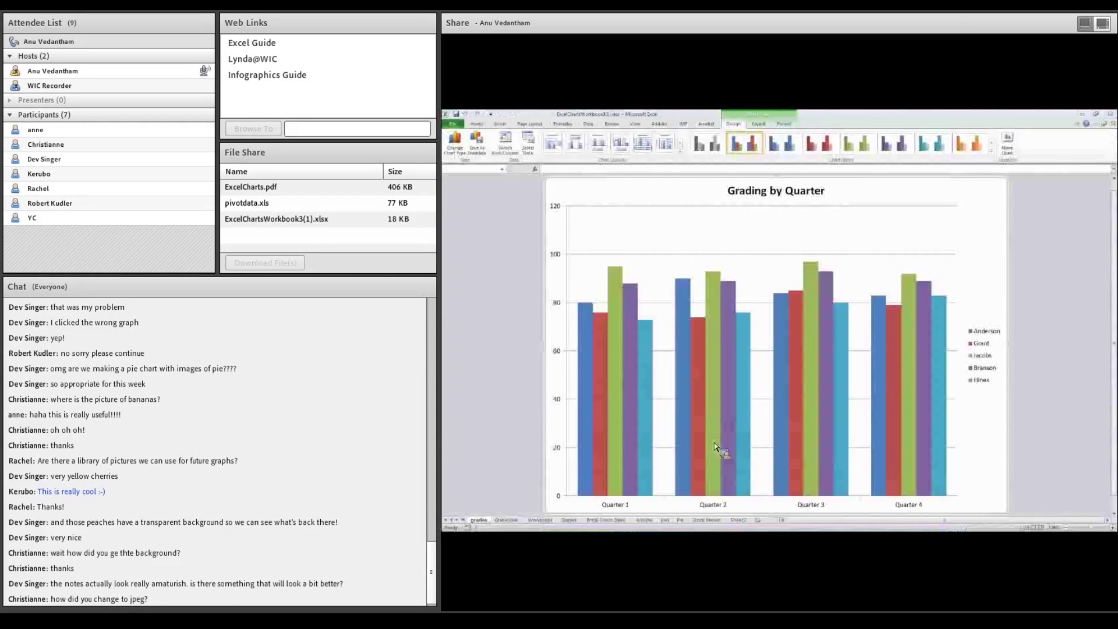
pyautogui.click(679, 519)
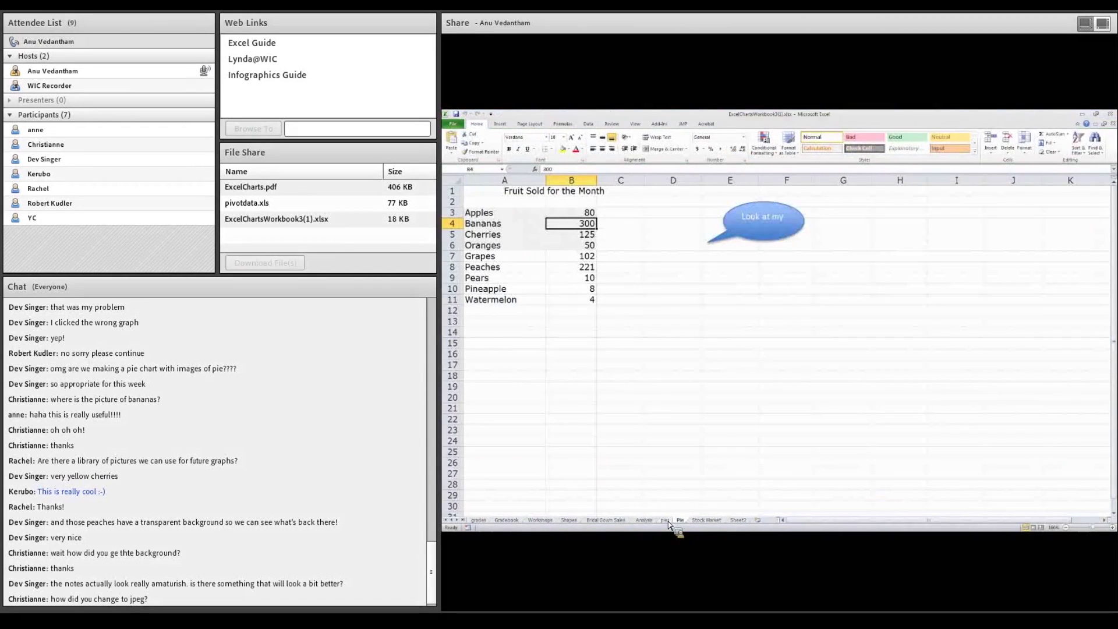
pyautogui.click(666, 520)
pyautogui.rightClick(969, 219)
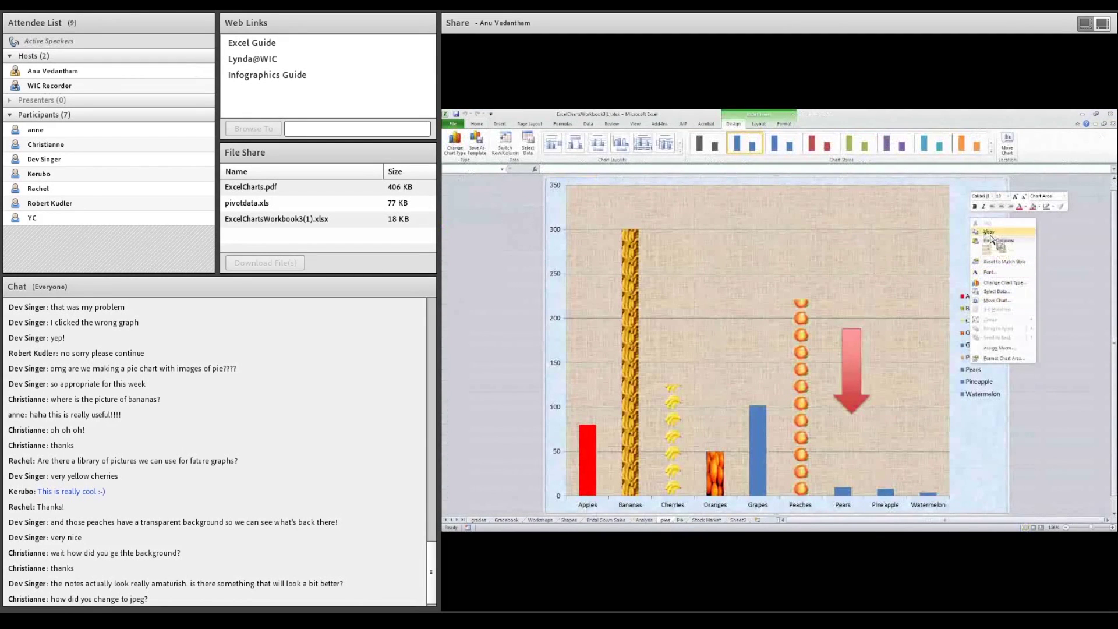
pyautogui.click(990, 233)
# - Switch to the Word document and paste the fruit chart below the grading chart as a Picture (JPEG) with Paste Special
pyautogui.hotkey('alt', 'Tab')
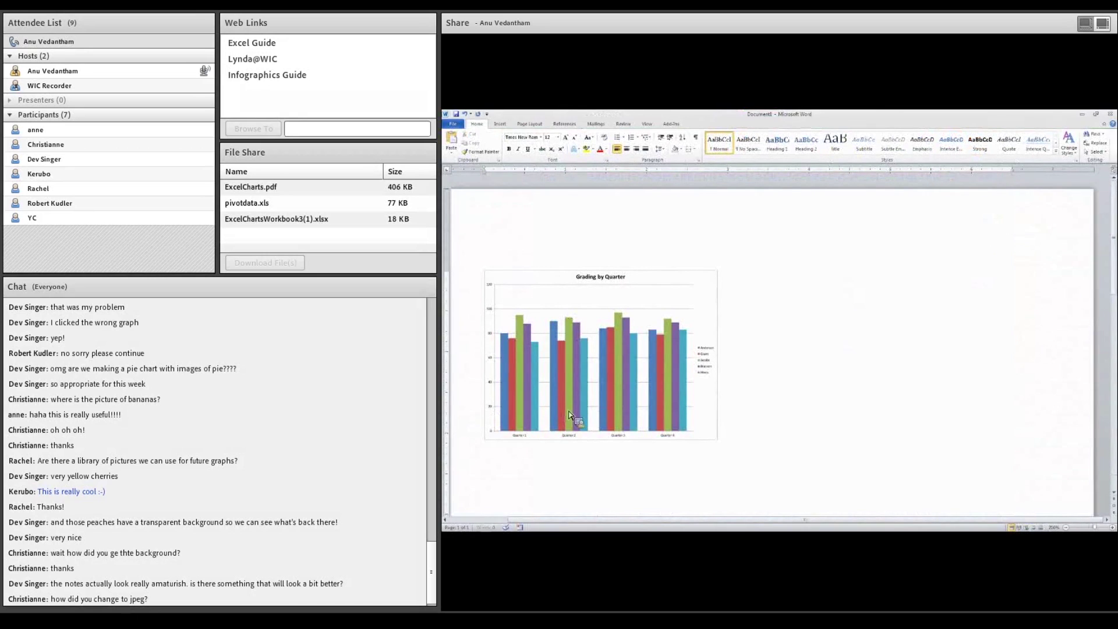
pyautogui.scroll(-3, 577, 402)
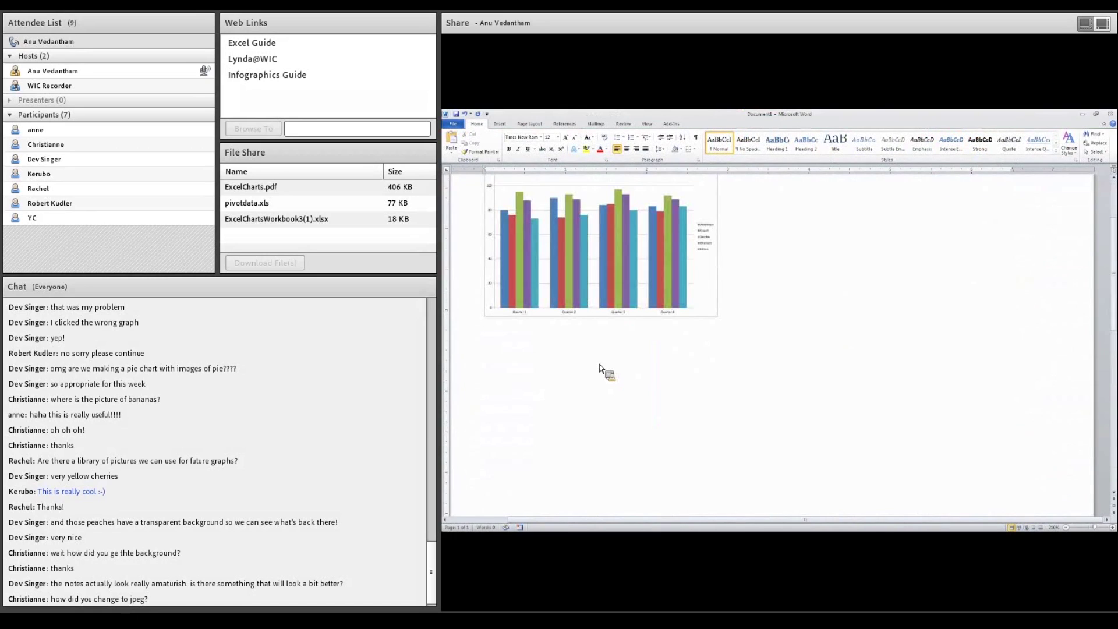
pyautogui.click(454, 156)
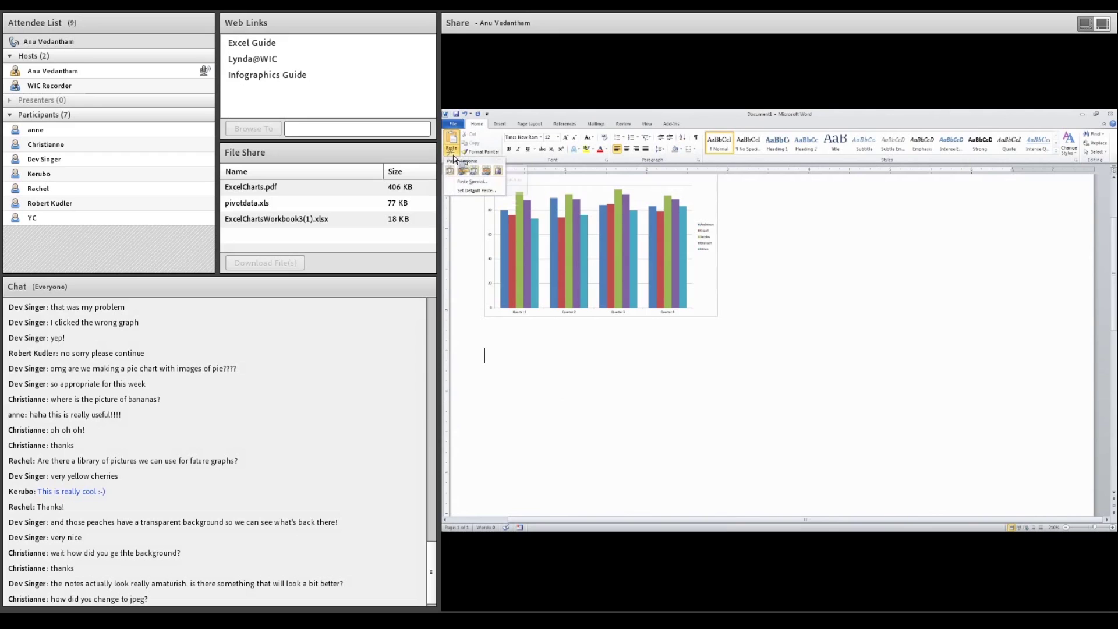
pyautogui.click(470, 182)
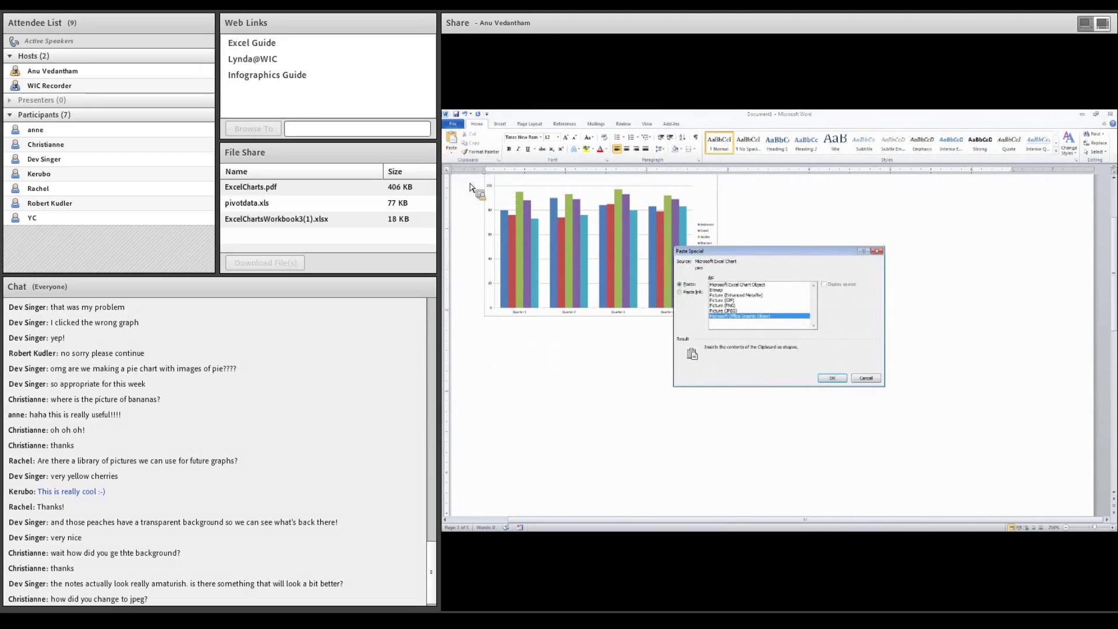
pyautogui.click(728, 301)
pyautogui.click(725, 305)
pyautogui.click(730, 311)
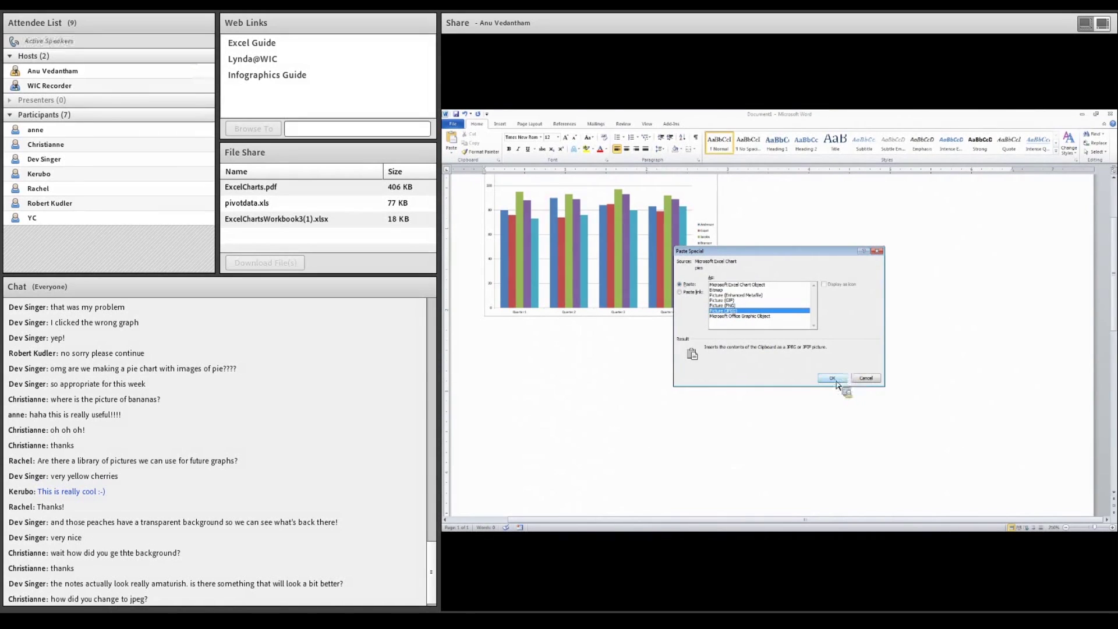
pyautogui.click(833, 378)
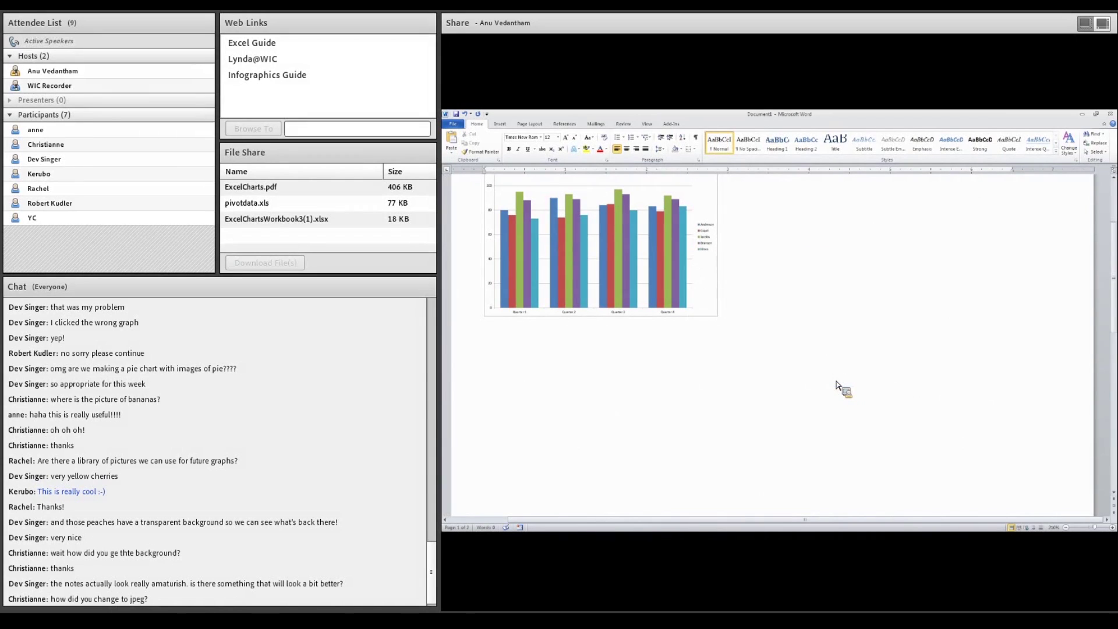
# - Shrink the pasted fruit chart picture proportionally to about the width of the grading chart above it
pyautogui.scroll(-3, 836, 384)
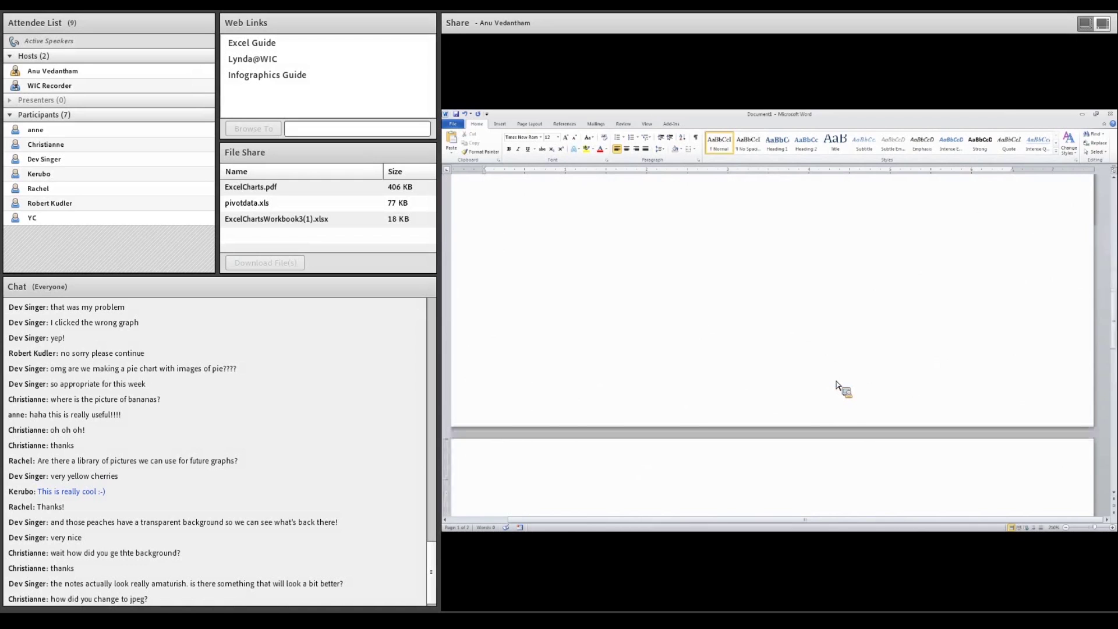
pyautogui.scroll(-9, 836, 385)
pyautogui.scroll(2, 837, 385)
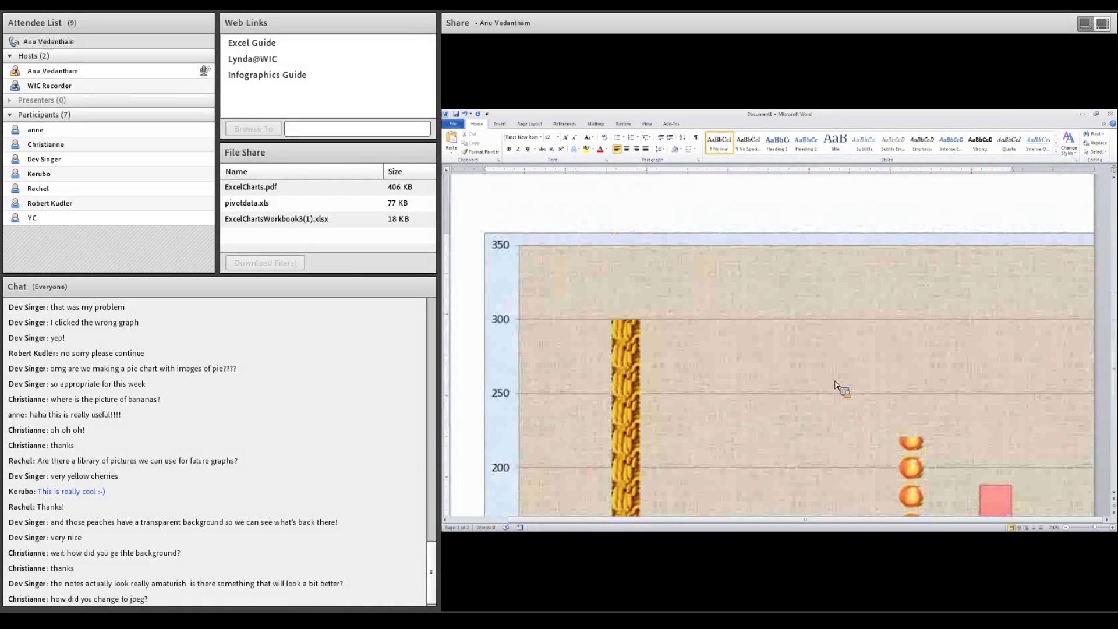
pyautogui.click(749, 353)
pyautogui.moveTo(527, 254); pyautogui.dragTo(861, 419)
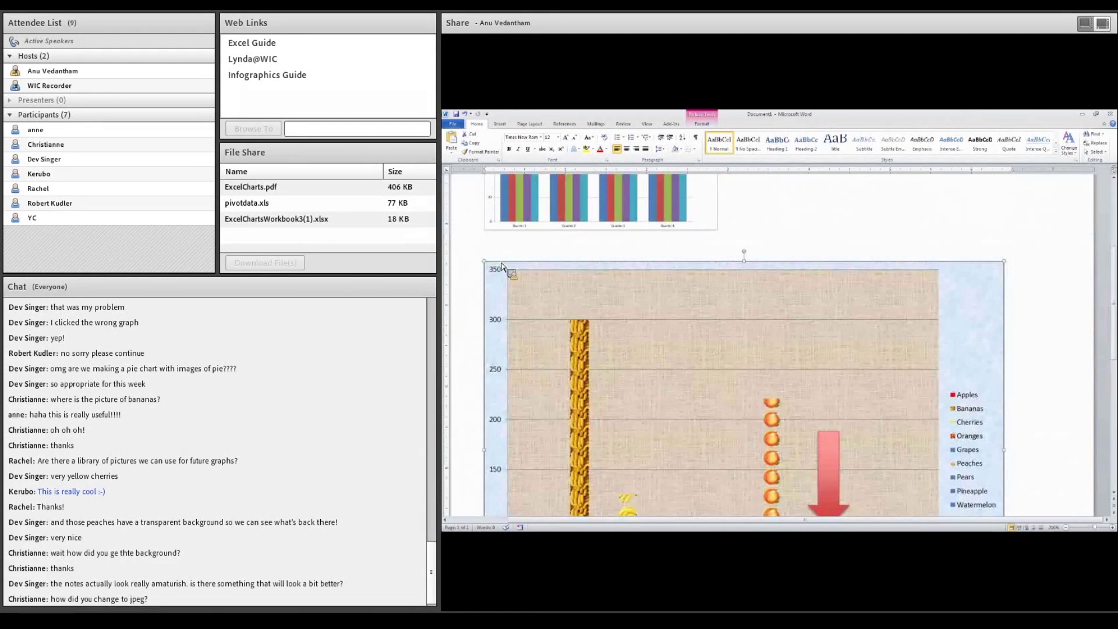
pyautogui.moveTo(484, 262); pyautogui.dragTo(794, 411)
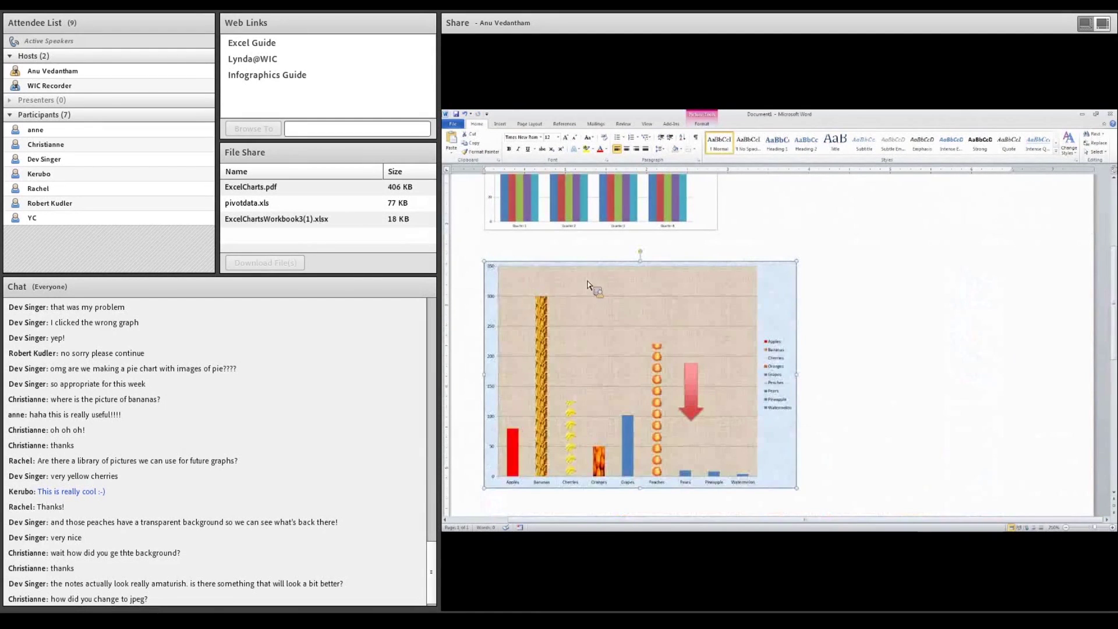
pyautogui.moveTo(494, 266); pyautogui.dragTo(630, 347)
pyautogui.moveTo(667, 262); pyautogui.dragTo(716, 256)
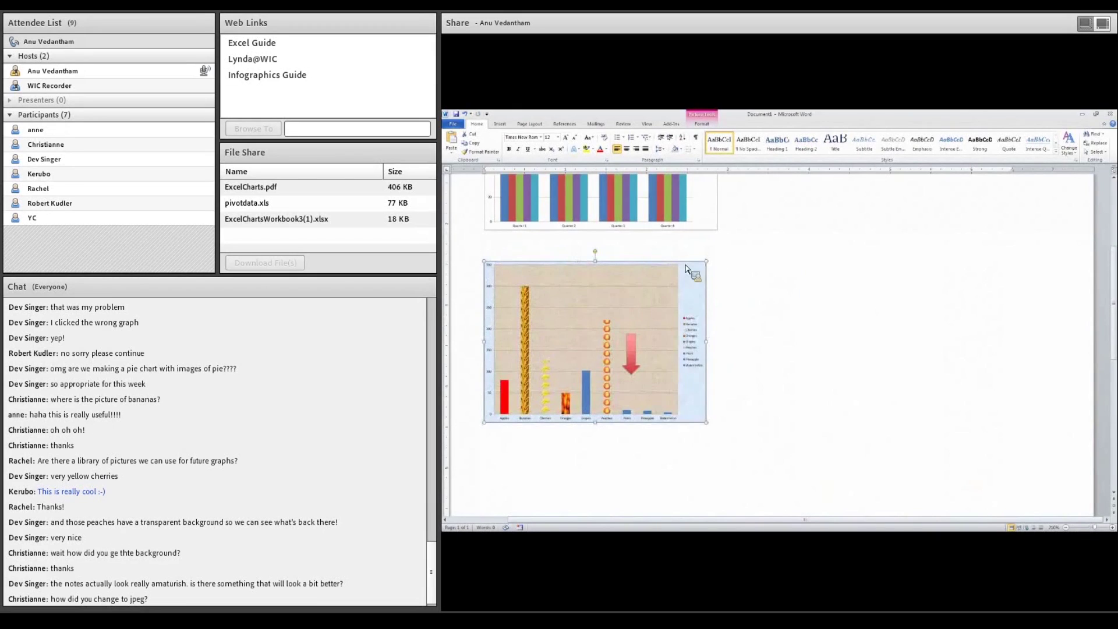
# - Examine the Format Picture options for the fruit chart picture, including Text Box, and close them without making changes
pyautogui.rightClick(687, 269)
pyautogui.click(706, 423)
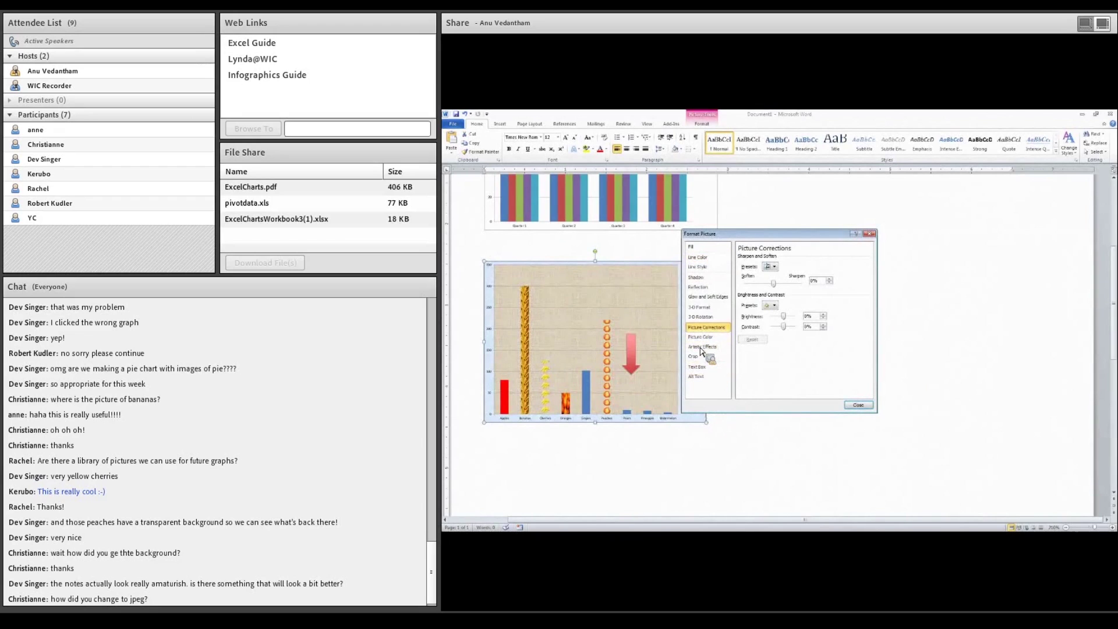
pyautogui.click(700, 367)
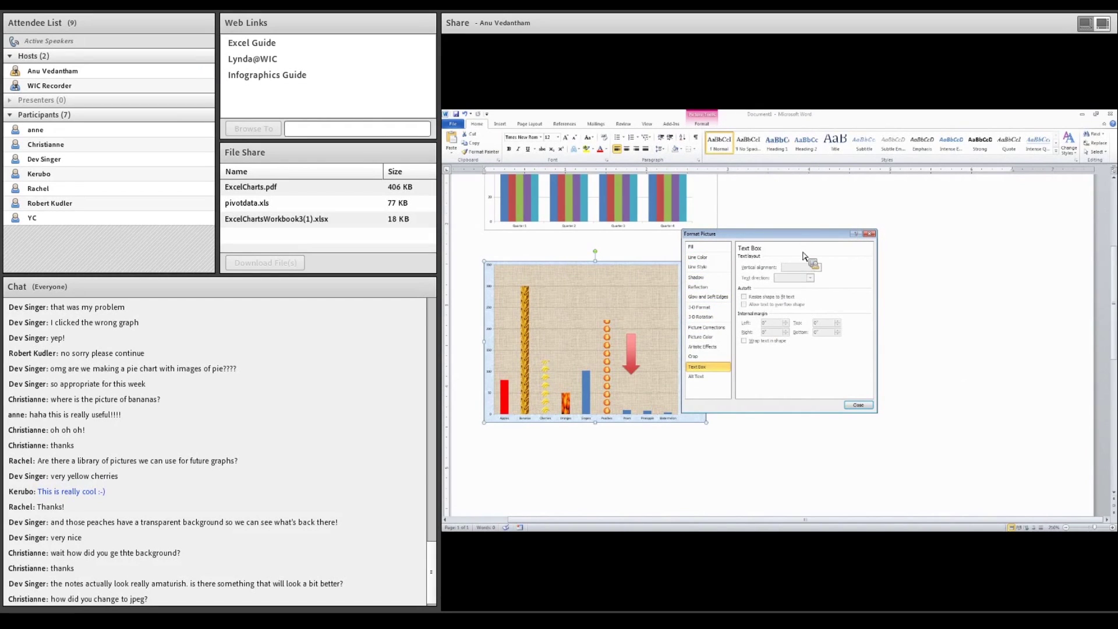
pyautogui.click(869, 234)
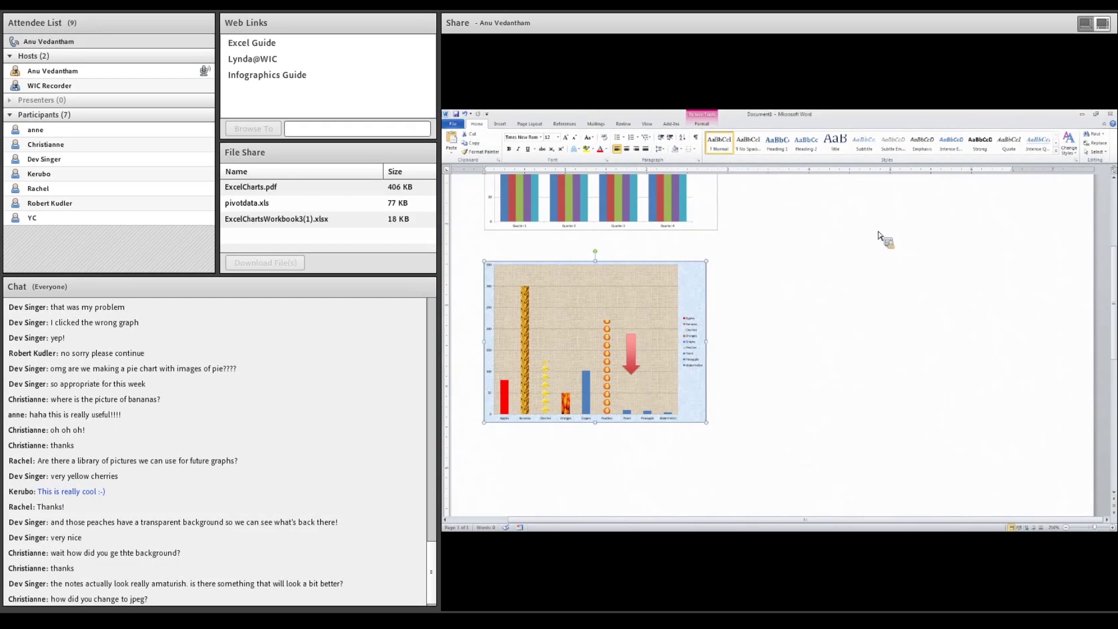
pyautogui.click(880, 236)
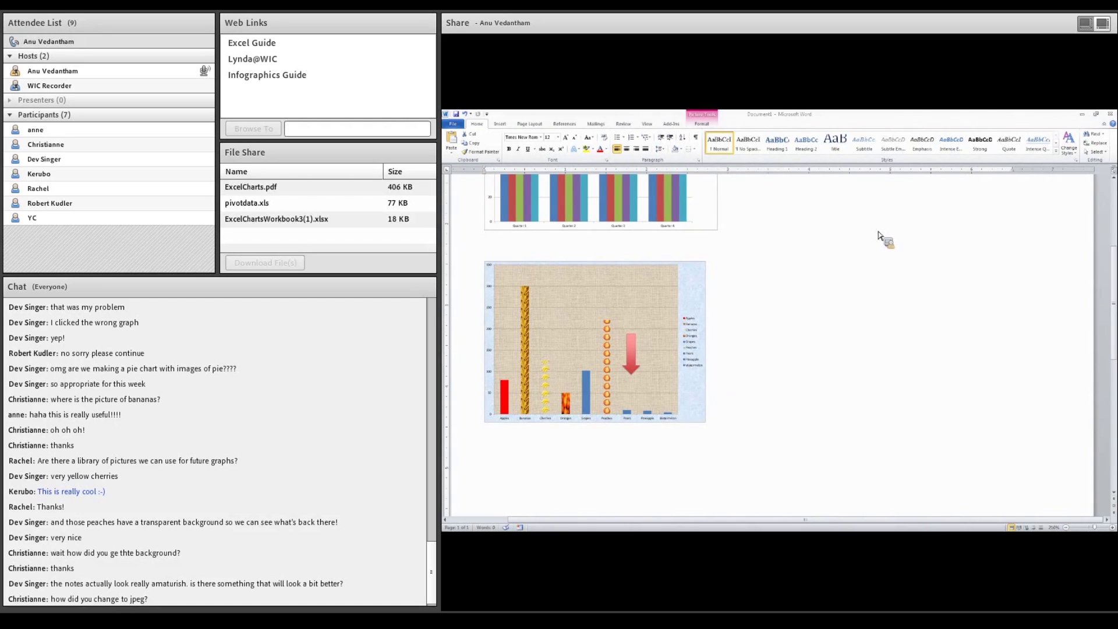
# - Switch back to Excel and view the grades chart sheet
pyautogui.hotkey('alt', 'Tab')
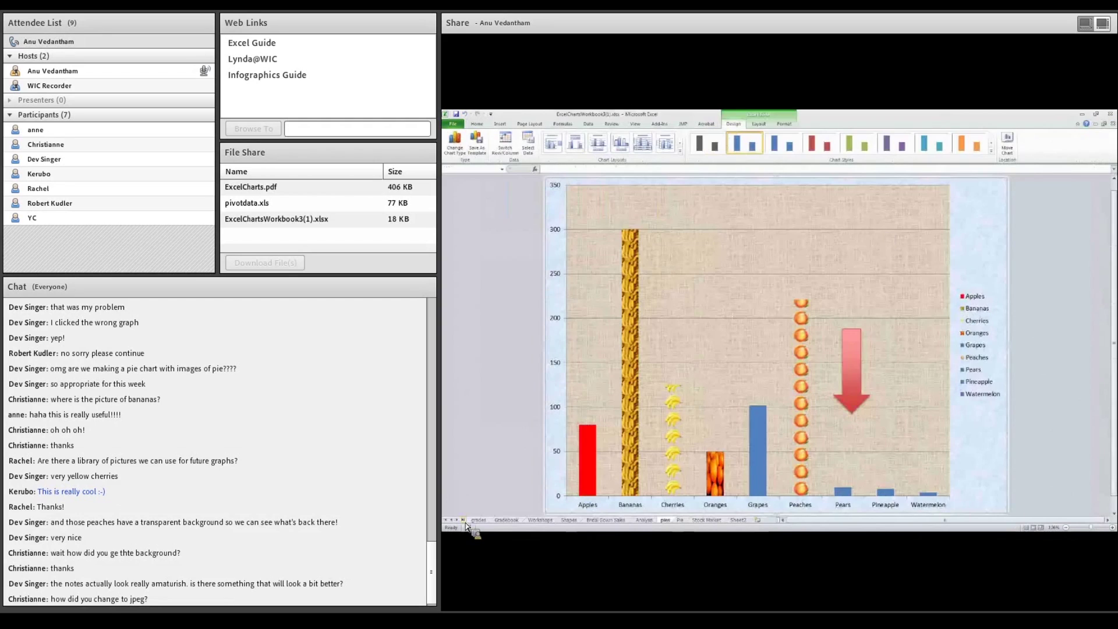
pyautogui.click(486, 521)
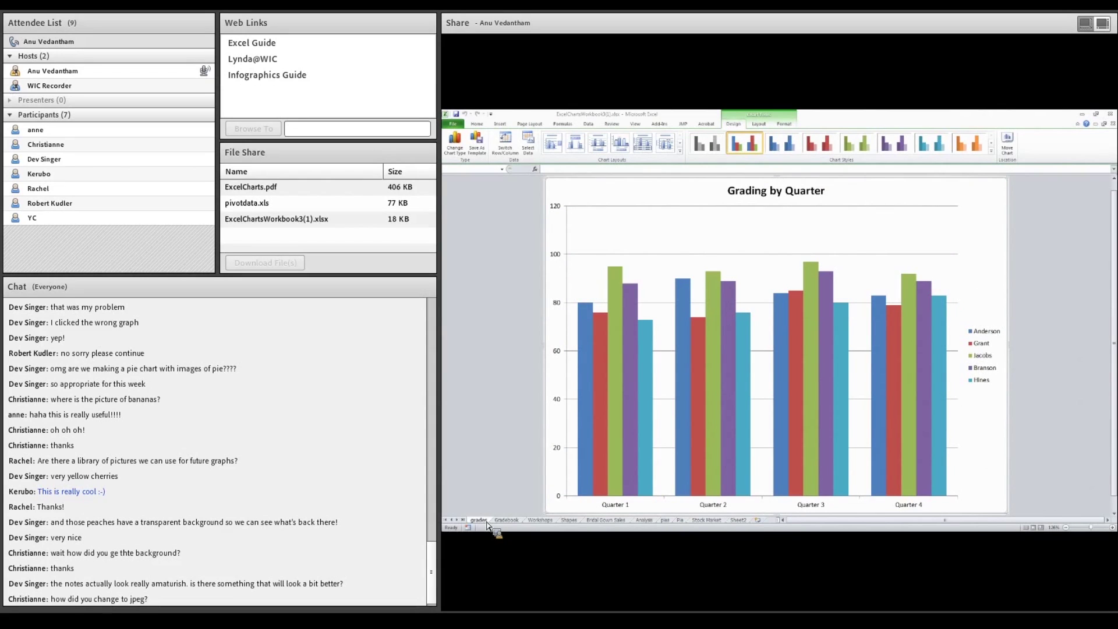
pyautogui.hotkey('alt', 'Tab')
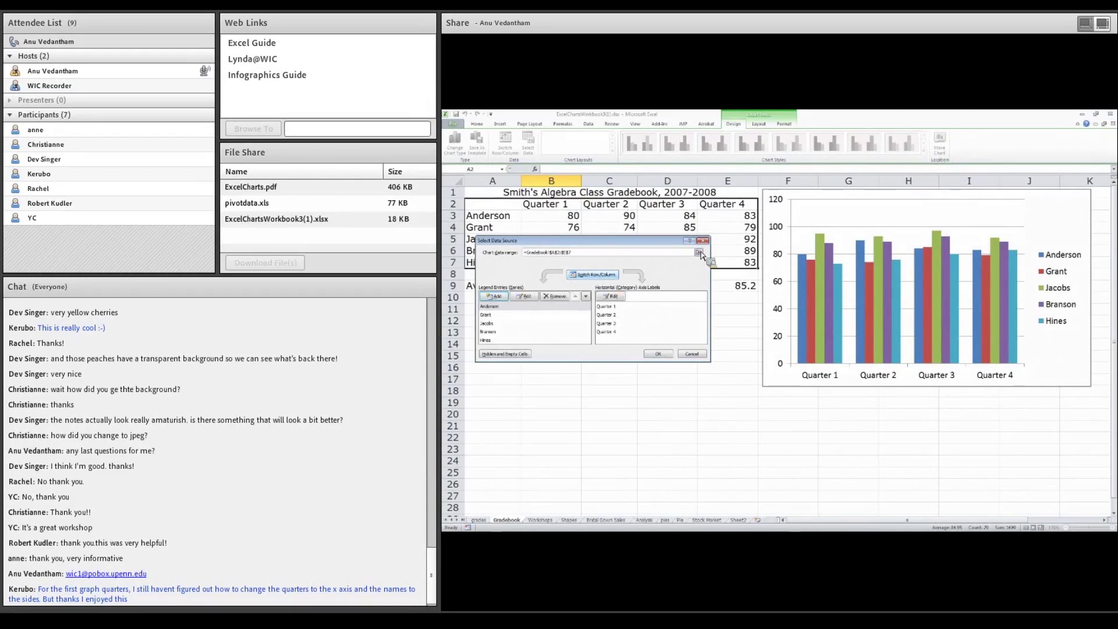
# - Cancel the data source selection and add a rotated primary vertical axis title to the chart on the Gradebook sheet
pyautogui.click(692, 354)
pyautogui.click(779, 268)
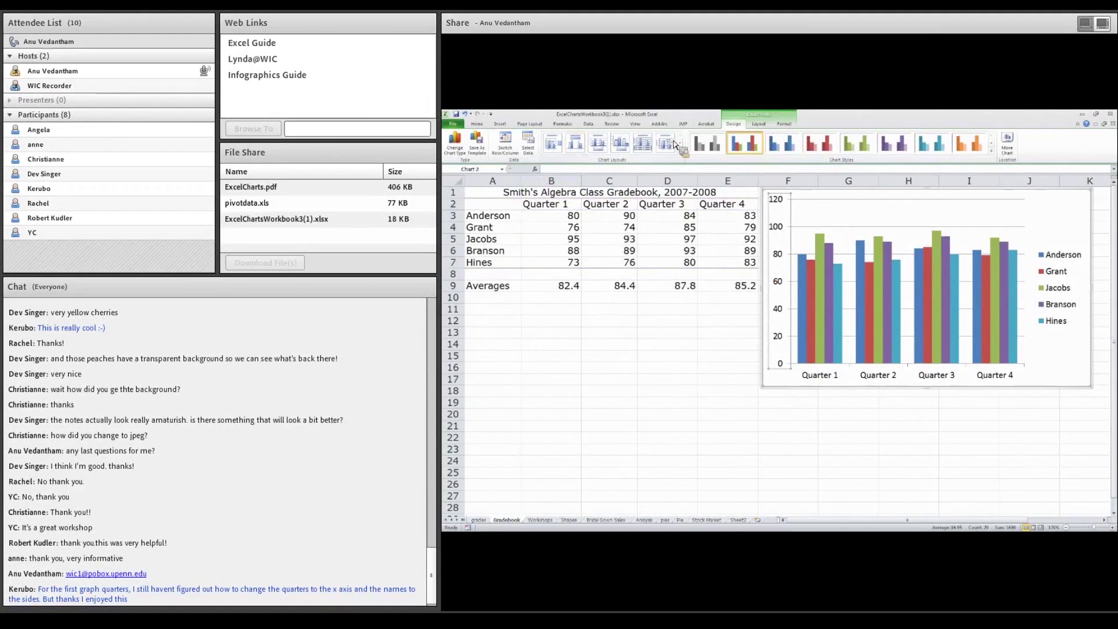
pyautogui.click(758, 124)
pyautogui.click(584, 149)
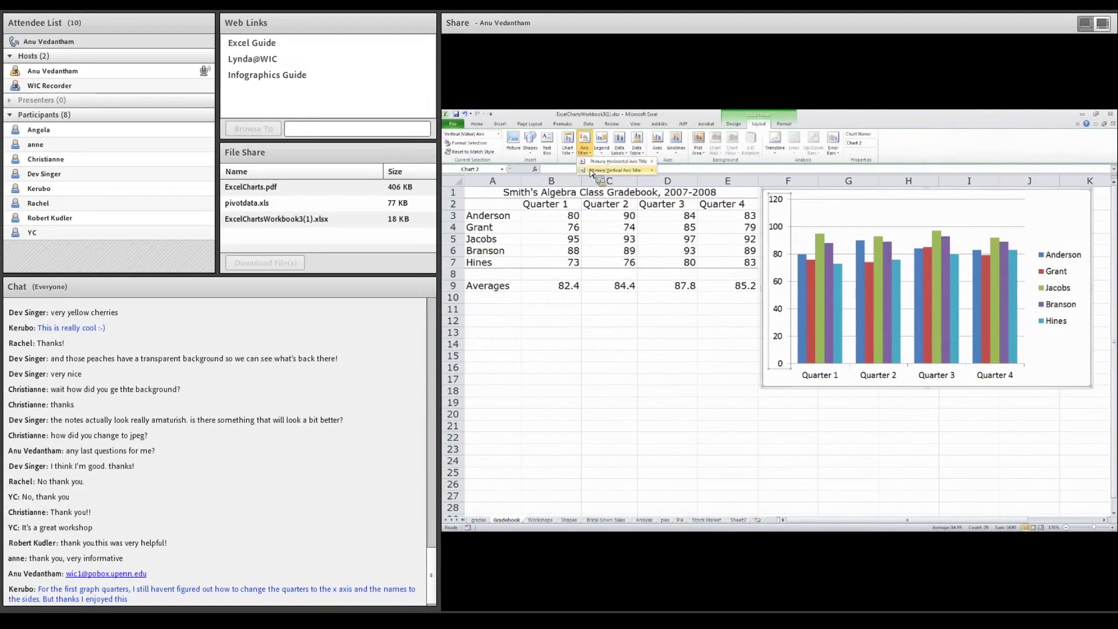
pyautogui.moveTo(597, 170)
pyautogui.click(722, 194)
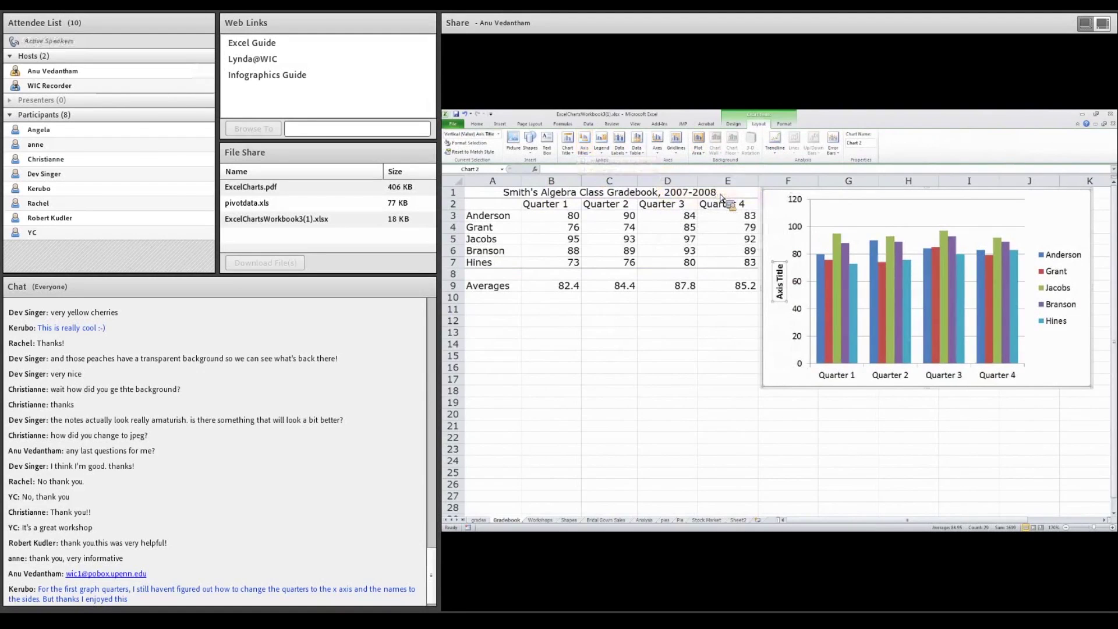
# - Replace the vertical axis title's text with "Grades"
pyautogui.doubleClick(779, 285)
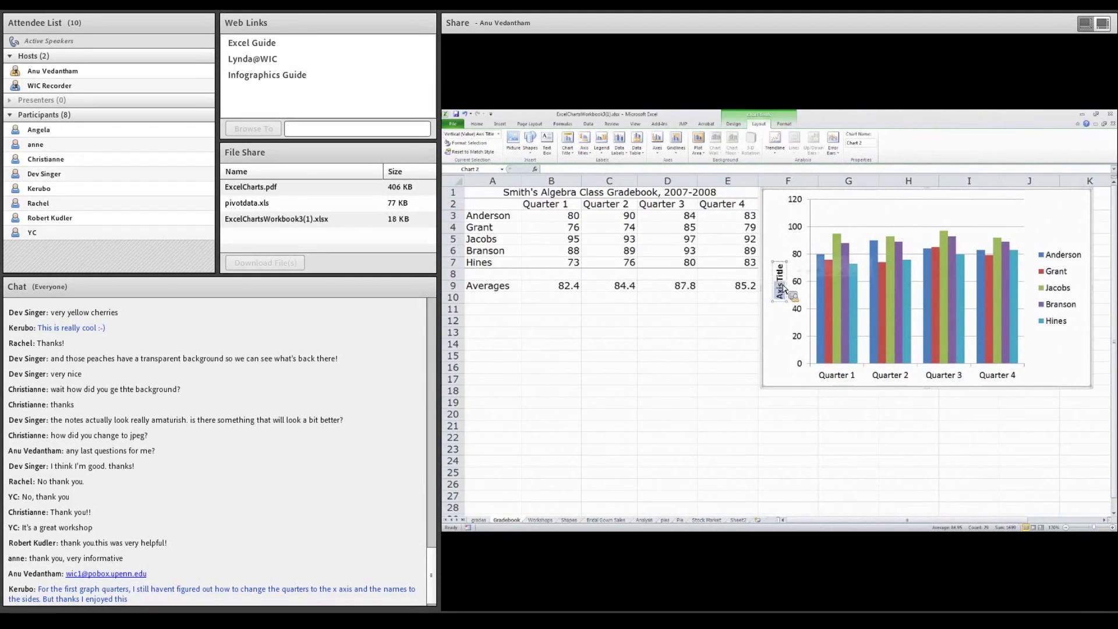
pyautogui.press('BackSpace')
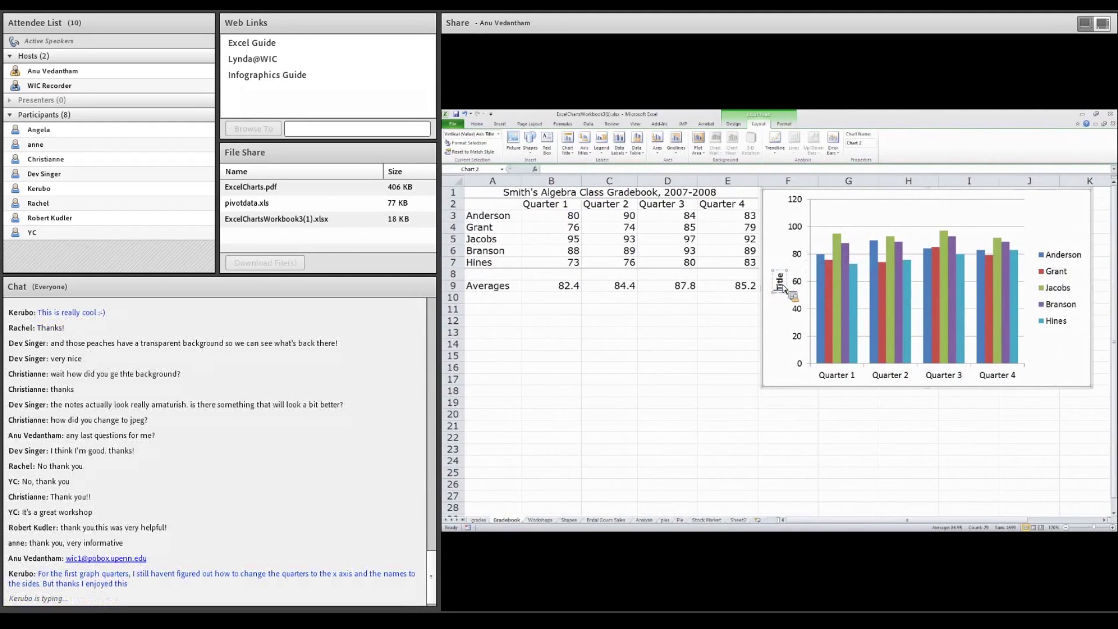
pyautogui.doubleClick(781, 283)
pyautogui.write('Grades')
pyautogui.click(774, 246)
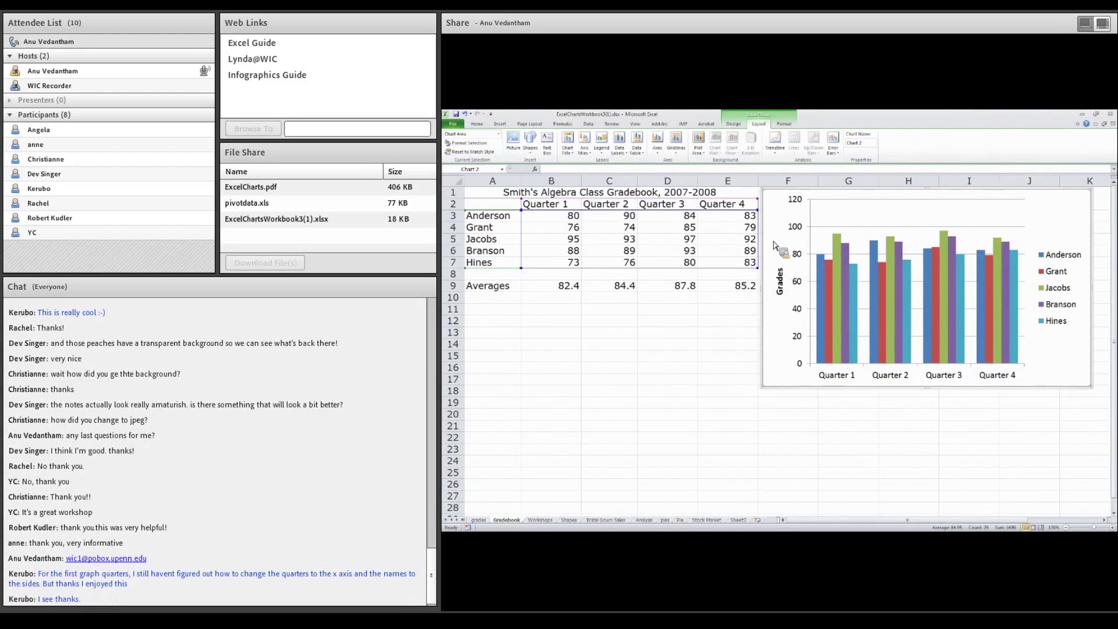